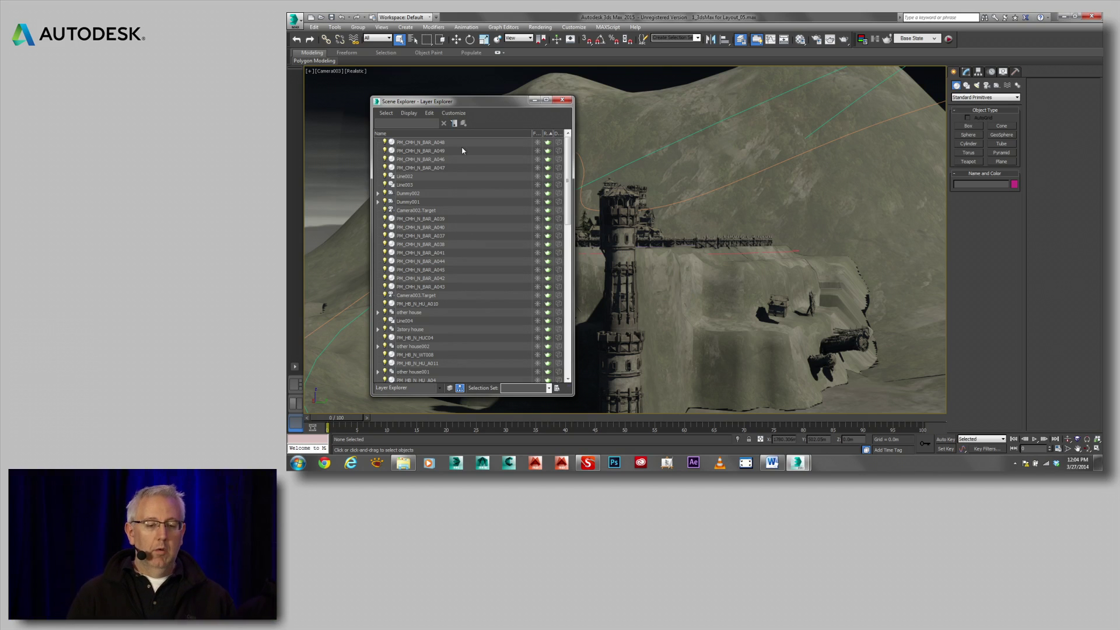
# Step: Reposition the Scene Explorer, organise its contents by layer, and make its window narrower to uncover the scene
pyautogui.moveTo(486, 102); pyautogui.dragTo(466, 73)
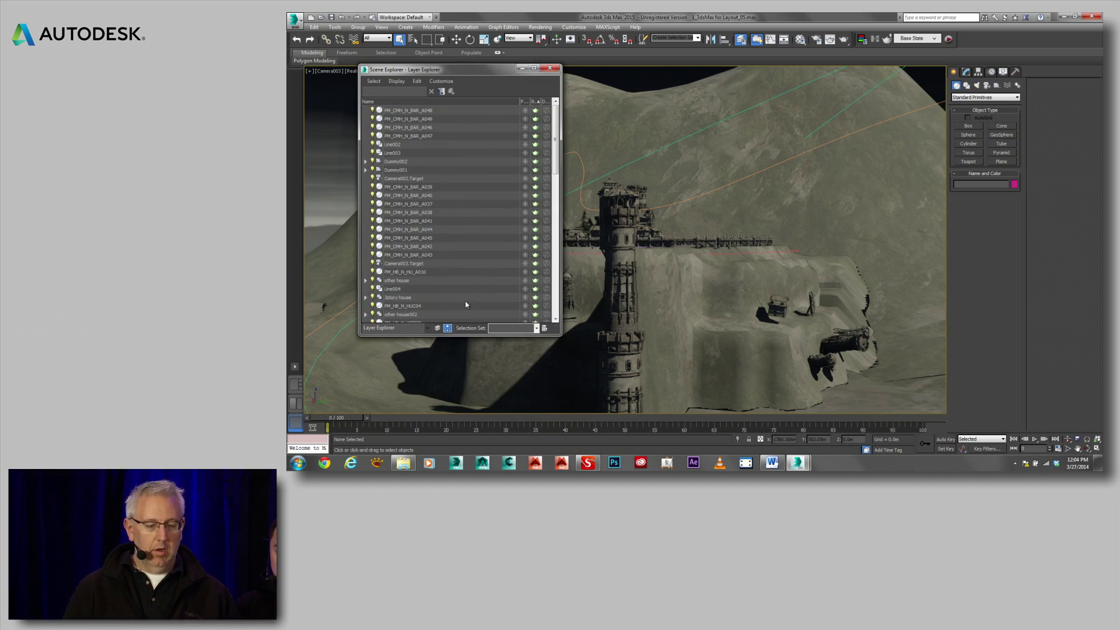
pyautogui.click(439, 329)
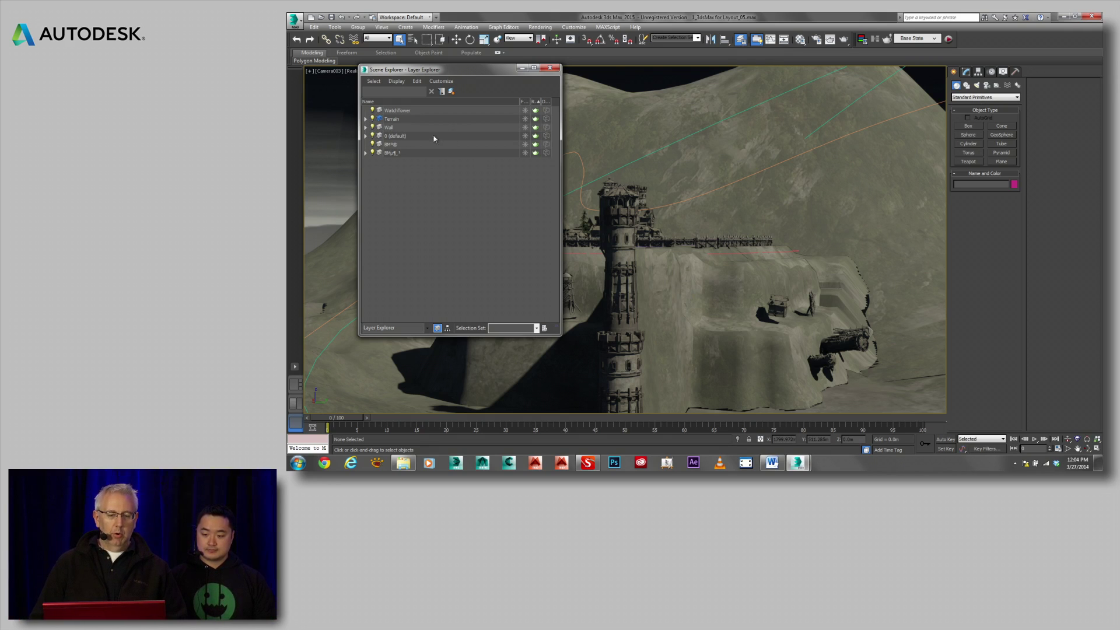
pyautogui.moveTo(561, 191); pyautogui.dragTo(482, 186)
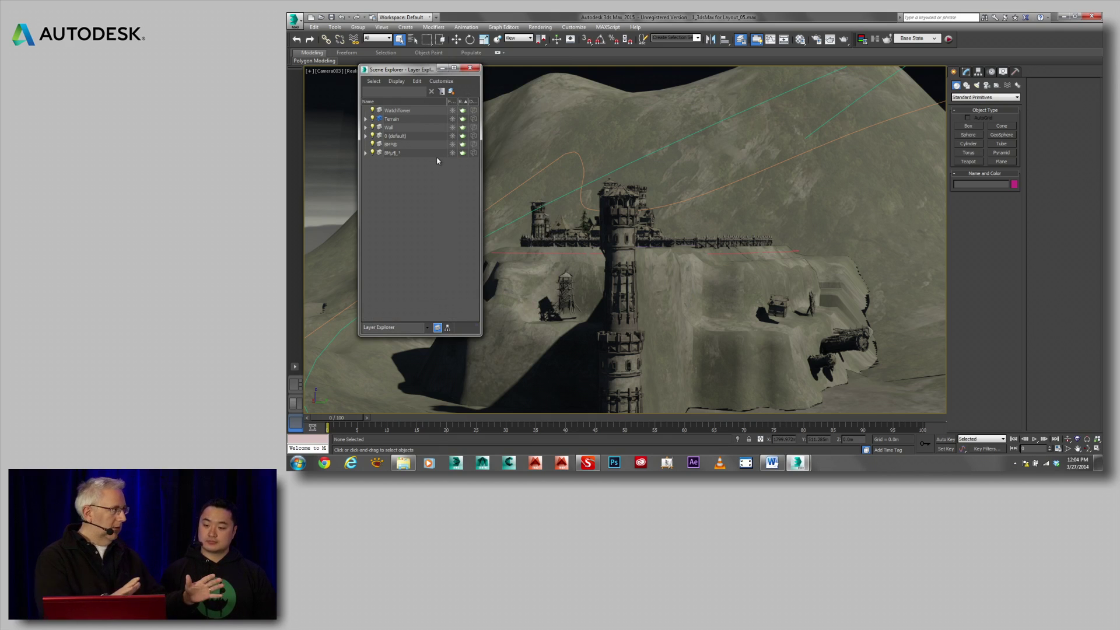
# Step: Load the Default Light Explorer and widen its window until all the light property columns show
pyautogui.click(427, 329)
pyautogui.click(428, 329)
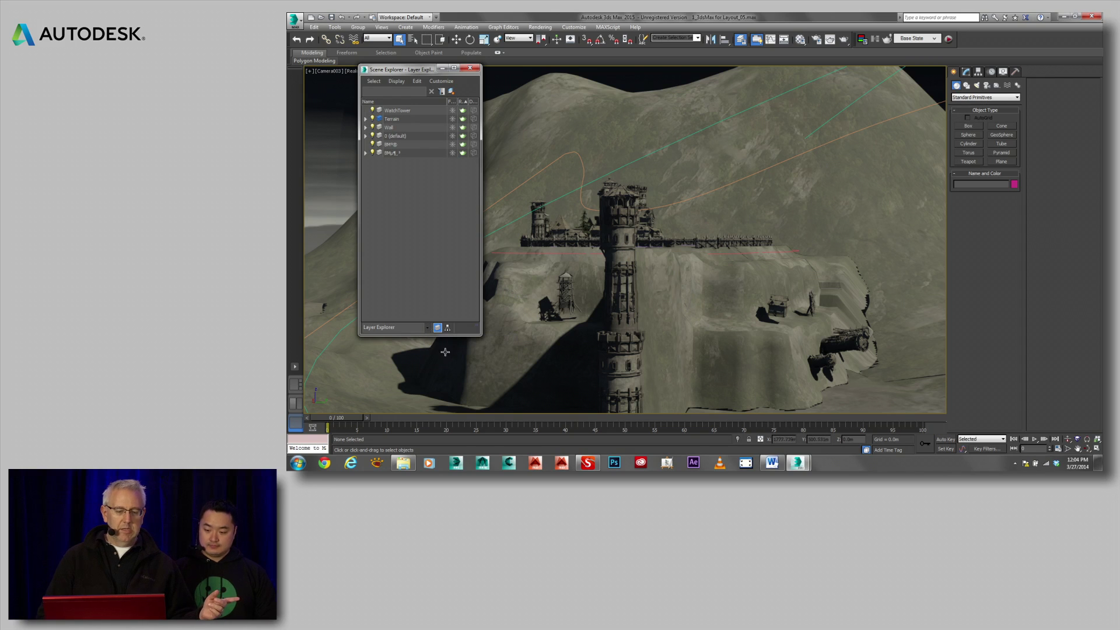
pyautogui.click(429, 330)
pyautogui.moveTo(449, 365)
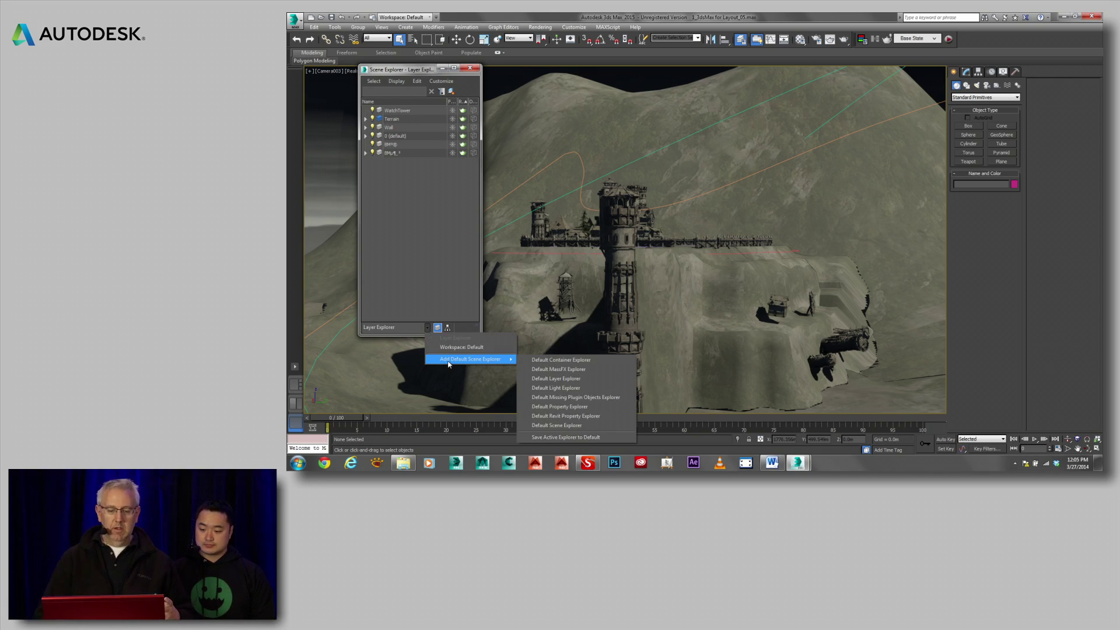
pyautogui.click(578, 389)
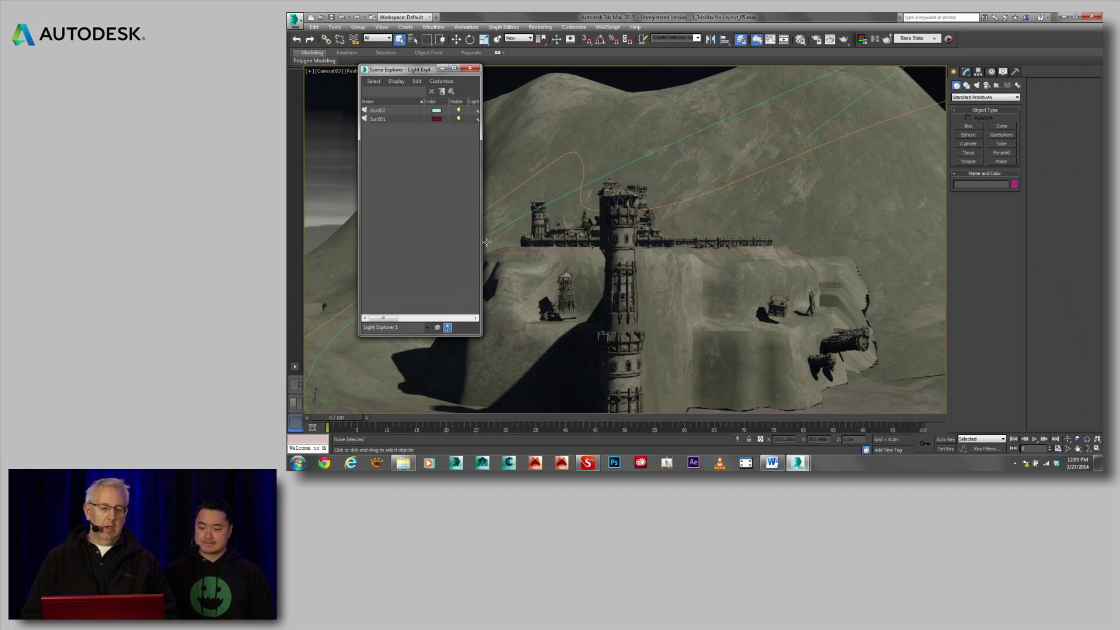
pyautogui.moveTo(482, 244); pyautogui.dragTo(809, 210)
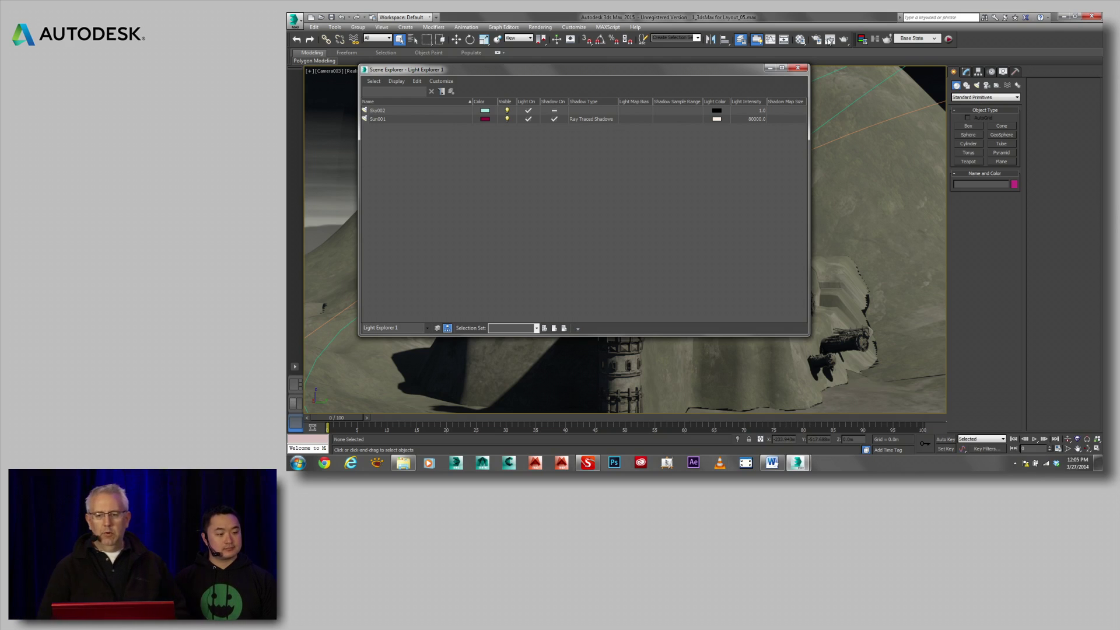
# Step: Open the Perspective Match utility's controls and close the Light Explorer window
pyautogui.click(1015, 72)
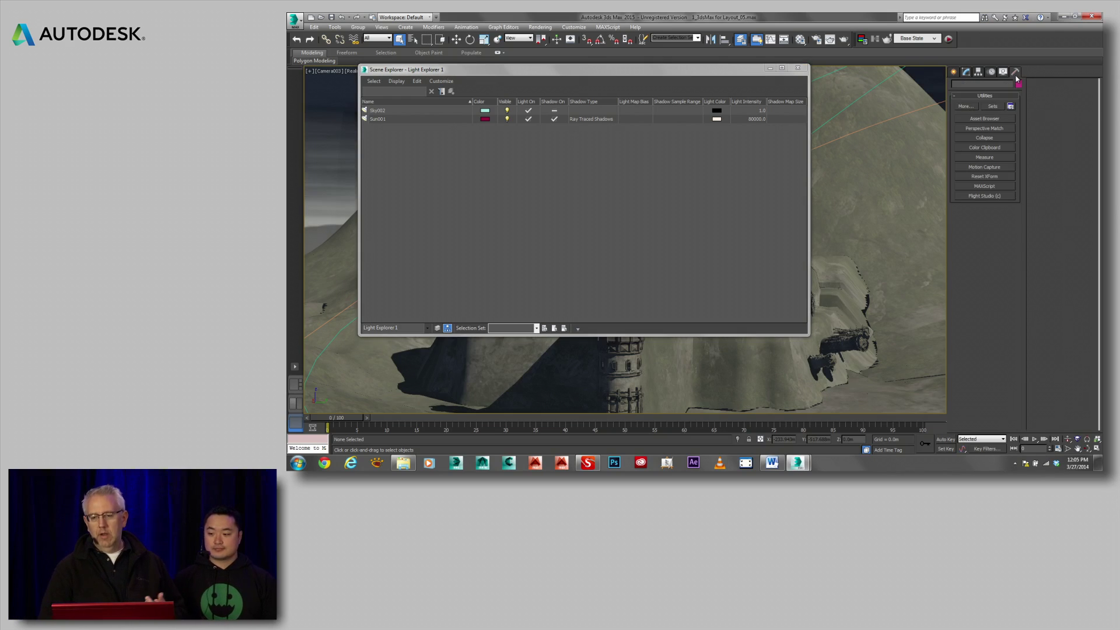
pyautogui.click(1001, 129)
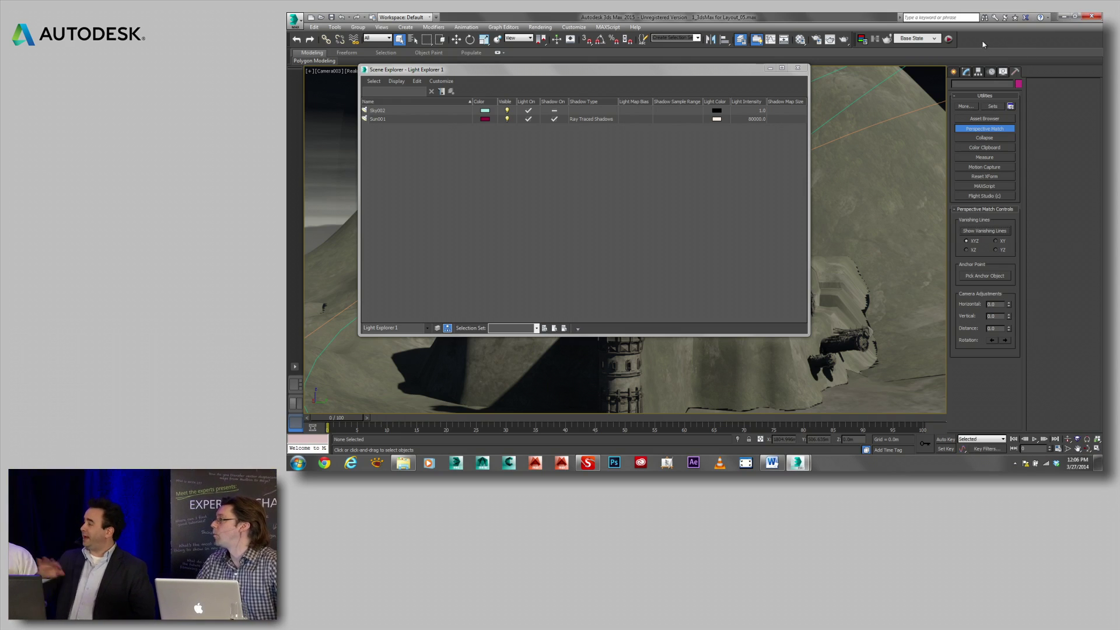
pyautogui.click(797, 68)
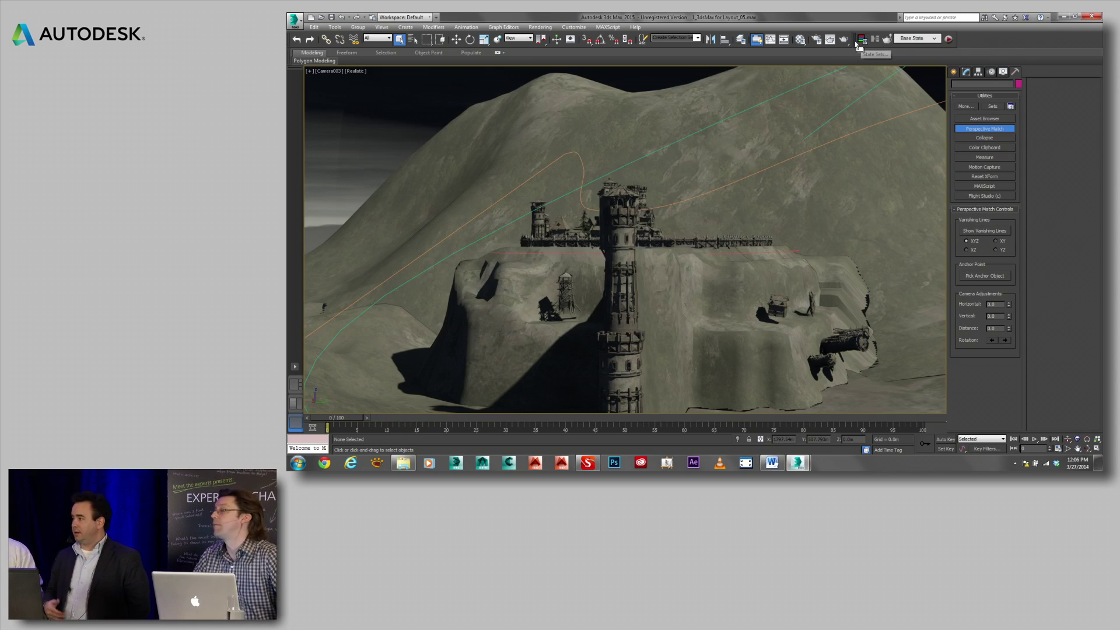
# Step: Try undocking the State Sets toolbar and dock it back in its original place
pyautogui.moveTo(856, 40); pyautogui.dragTo(794, 106)
pyautogui.moveTo(866, 97); pyautogui.dragTo(884, 48)
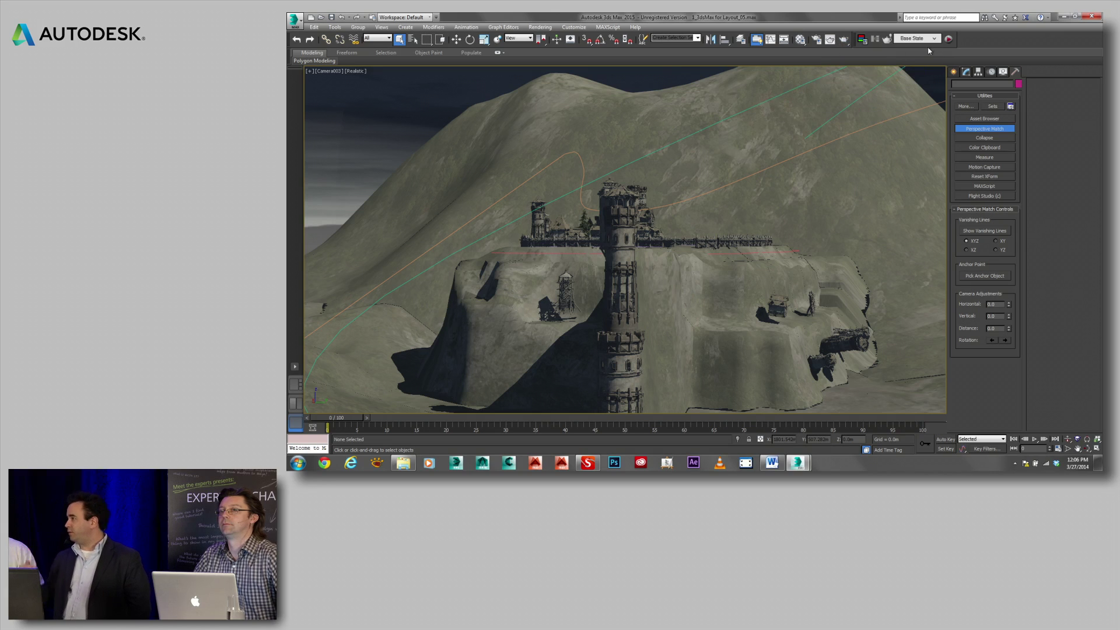
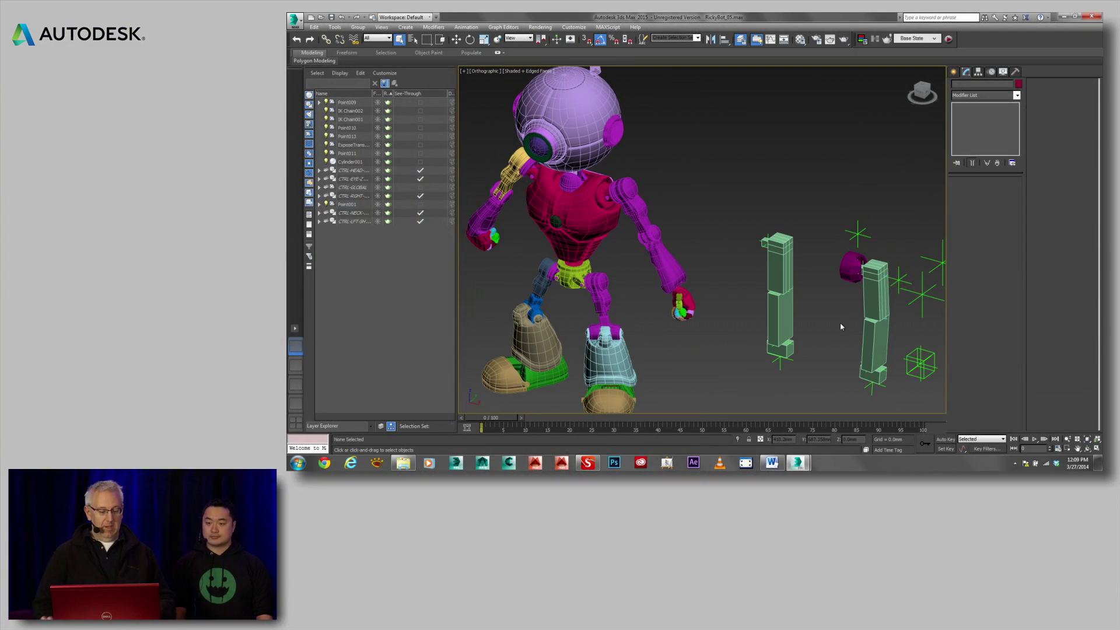
# Step: Select the robot's left shoulder pivot and examine up close how the arm connects to the torso
pyautogui.keyDown('alt'); pyautogui.moveTo(694, 270); pyautogui.dragTo(601, 232, button='middle'); pyautogui.keyUp('alt')
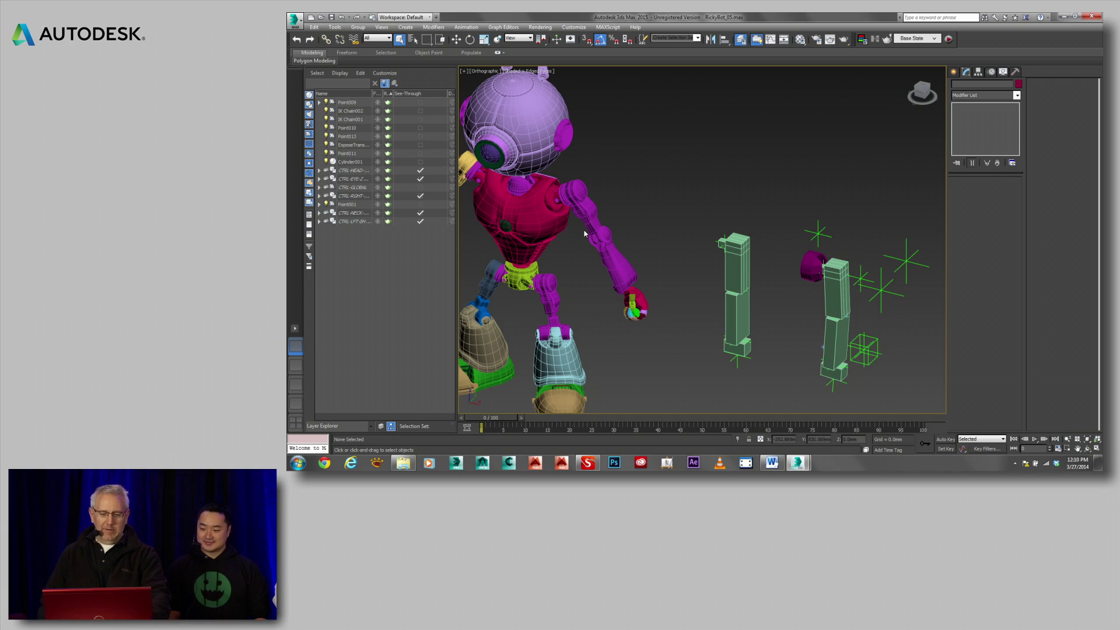
pyautogui.moveTo(594, 216); pyautogui.dragTo(597, 208, button='middle')
pyautogui.click(544, 183)
pyautogui.keyDown('alt'); pyautogui.moveTo(544, 183); pyautogui.dragTo(619, 202, button='middle'); pyautogui.keyUp('alt')
pyautogui.scroll(3, 619, 201)
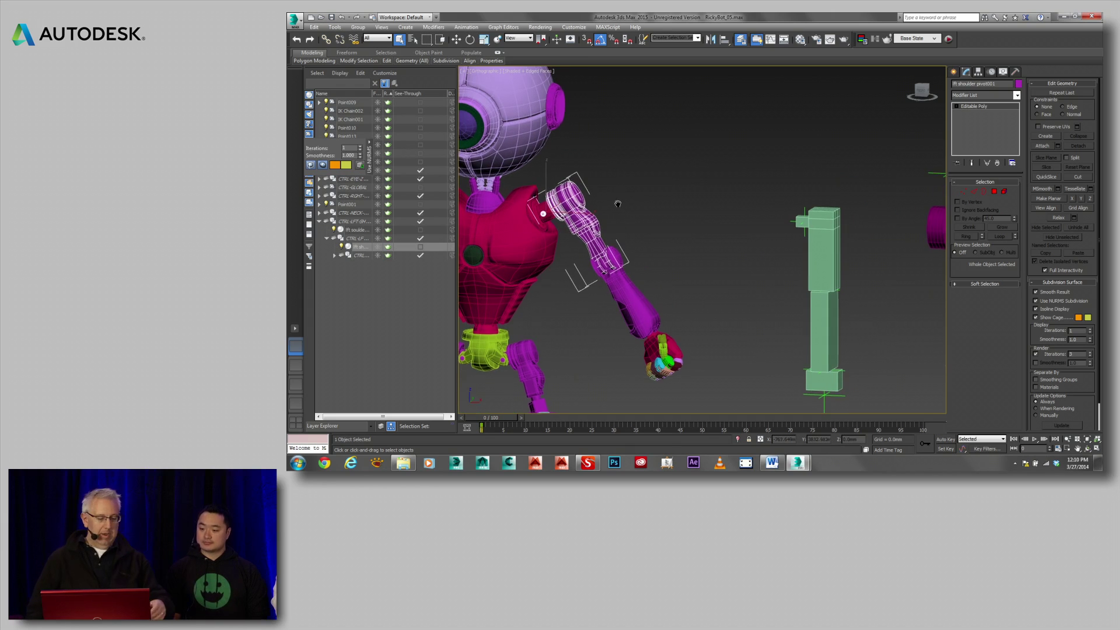
pyautogui.scroll(4, 653, 207)
pyautogui.moveTo(676, 213); pyautogui.dragTo(817, 191, button='middle')
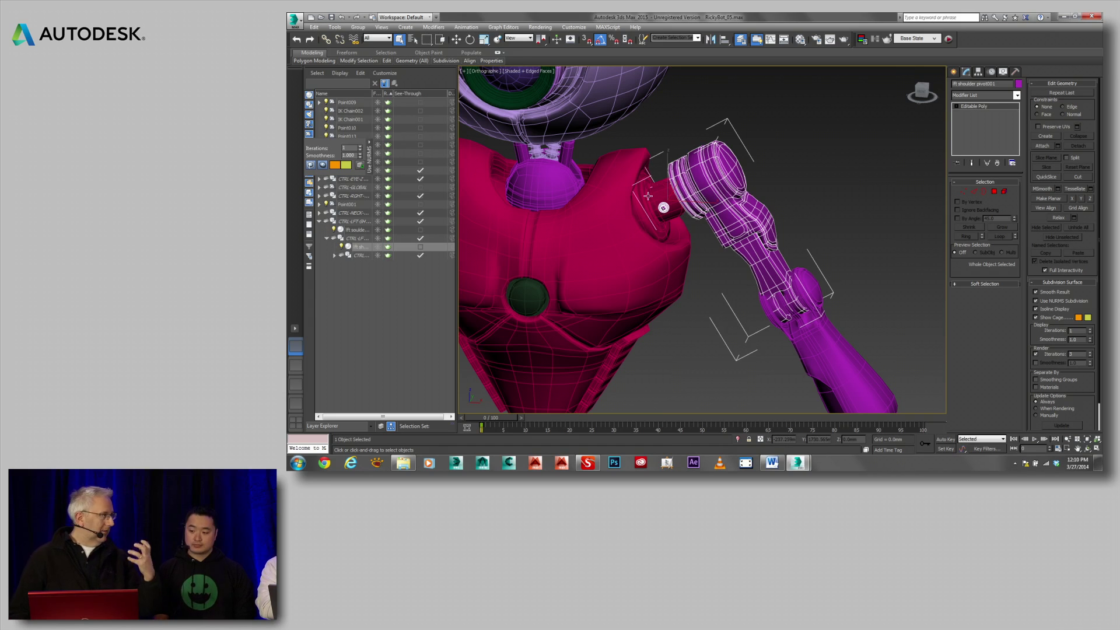
# Step: Bring the two green box arms into view and collapse the floating Use NURMS settings covering the object list
pyautogui.scroll(-3, 689, 235)
pyautogui.moveTo(690, 235); pyautogui.dragTo(515, 110, button='middle')
pyautogui.moveTo(675, 210); pyautogui.dragTo(521, 192, button='middle')
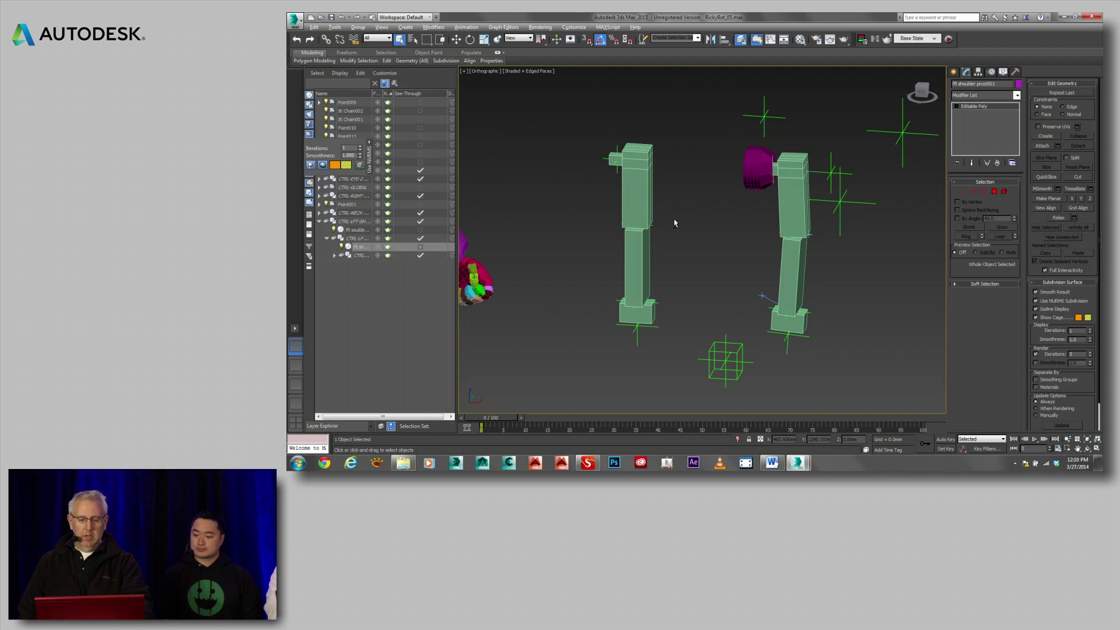
pyautogui.moveTo(674, 223)
pyautogui.keyDown('alt'); pyautogui.mouseDown(button='middle')
pyautogui.moveTo(650, 208)
pyautogui.moveTo(678, 221)
pyautogui.mouseUp(button='middle'); pyautogui.keyUp('alt')
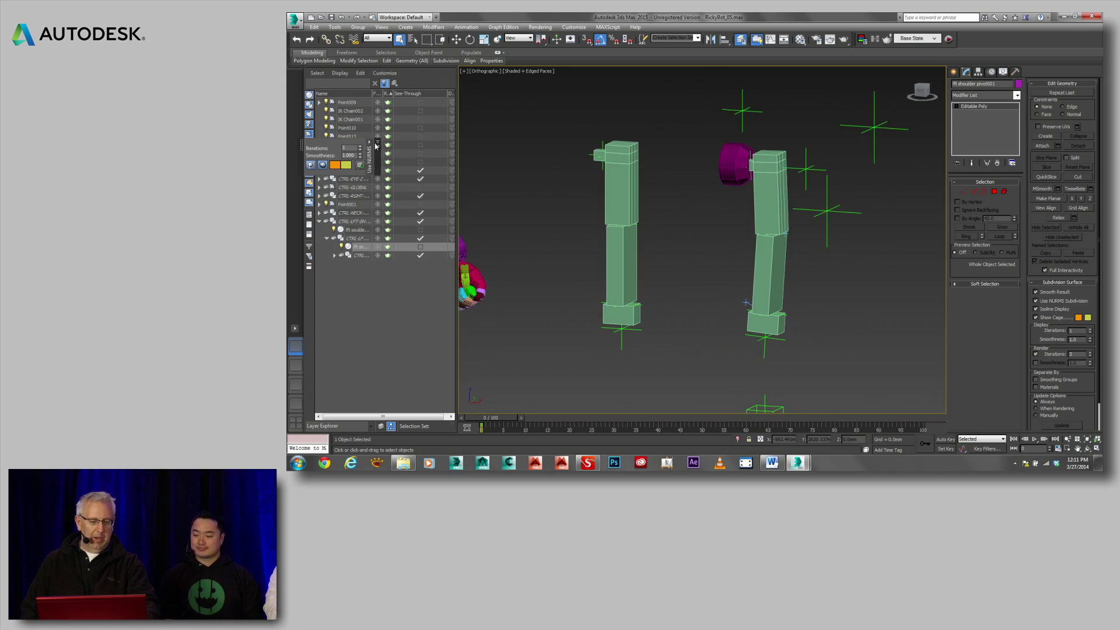
pyautogui.click(360, 164)
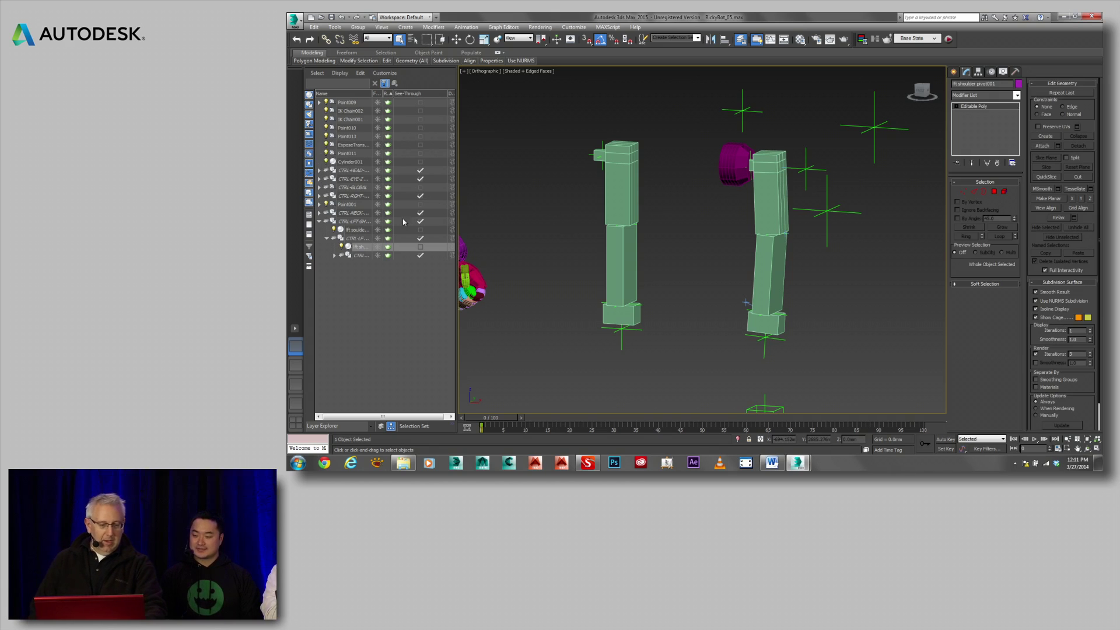
# Step: Try moving IK Chain001 on the green arm with the Move tool and select IK Chain002 to inspect its position
pyautogui.click(344, 112)
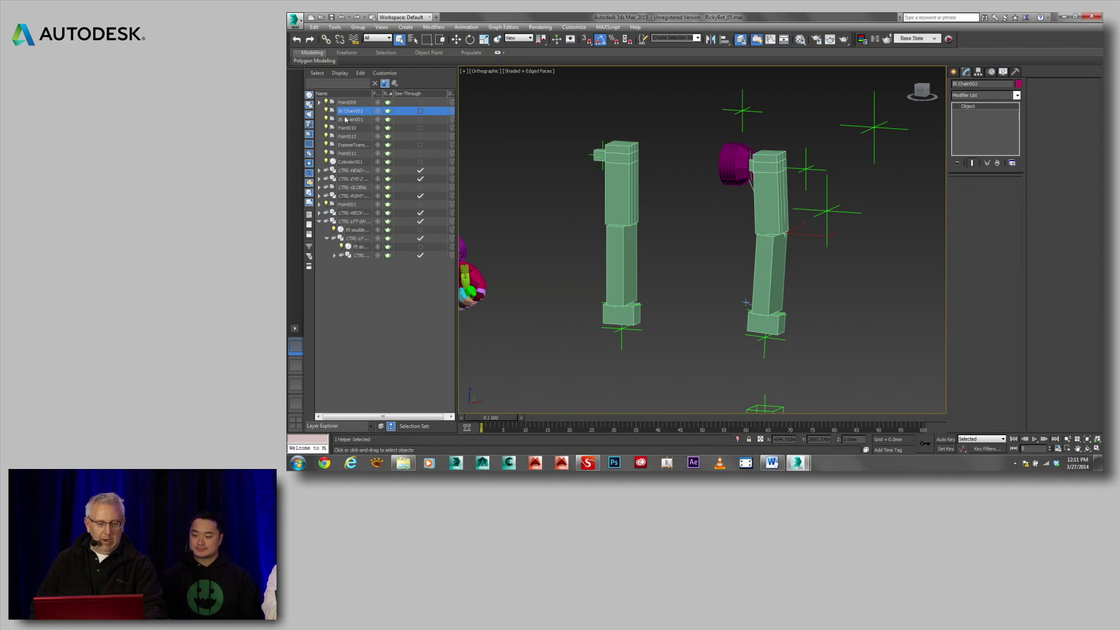
pyautogui.click(346, 120)
pyautogui.keyDown('alt'); pyautogui.moveTo(665, 269); pyautogui.dragTo(680, 278, button='middle'); pyautogui.keyUp('alt')
pyautogui.scroll(1, 681, 278)
pyautogui.rightClick(703, 282)
pyautogui.click(709, 296)
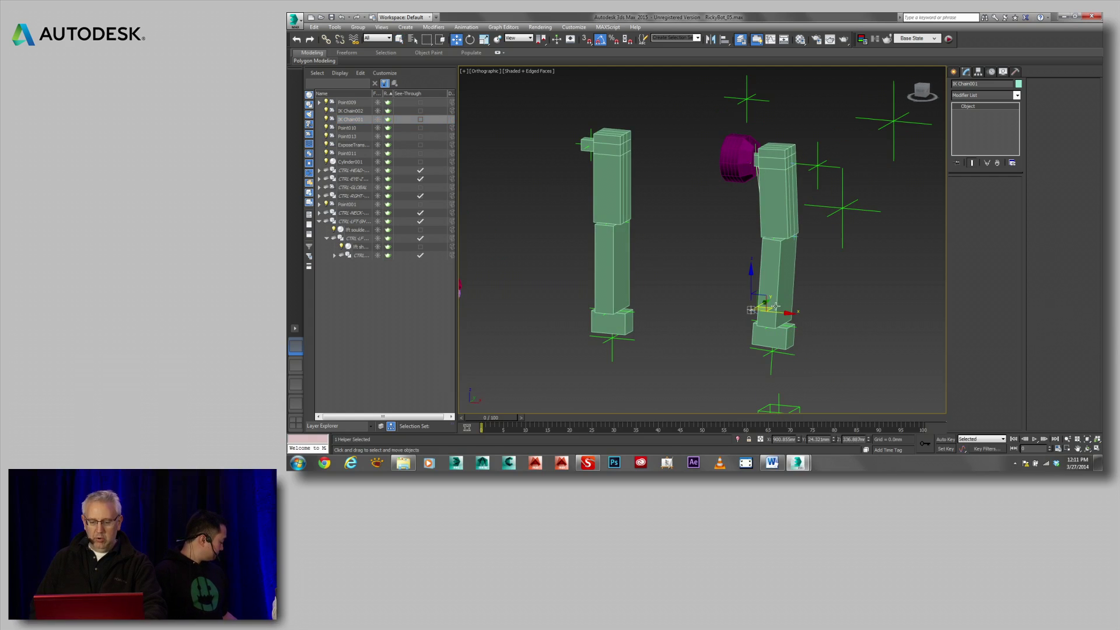
pyautogui.keyDown('alt'); pyautogui.moveTo(776, 310); pyautogui.dragTo(773, 311, button='middle'); pyautogui.keyUp('alt')
pyautogui.moveTo(773, 312); pyautogui.dragTo(762, 318)
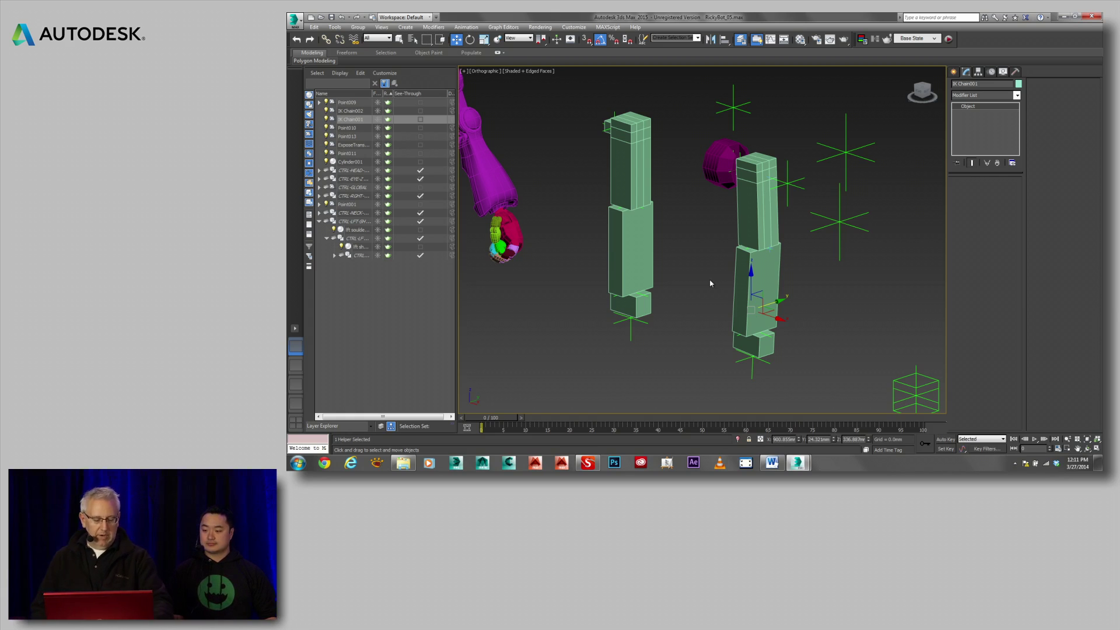
pyautogui.click(355, 111)
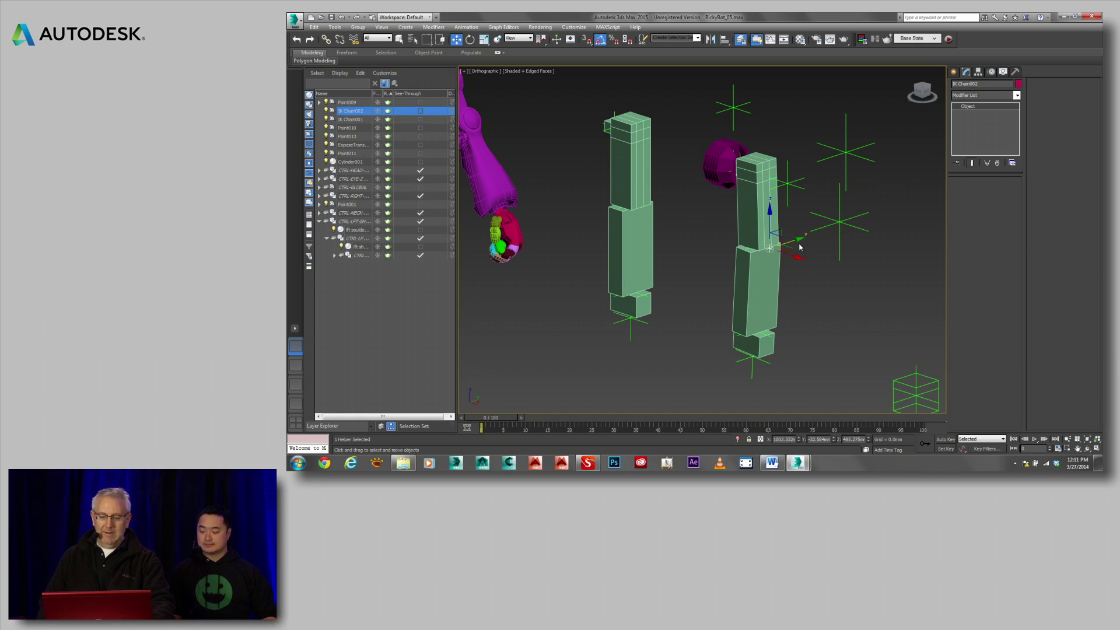
pyautogui.keyDown('alt'); pyautogui.moveTo(761, 221); pyautogui.dragTo(736, 193, button='middle'); pyautogui.keyUp('alt')
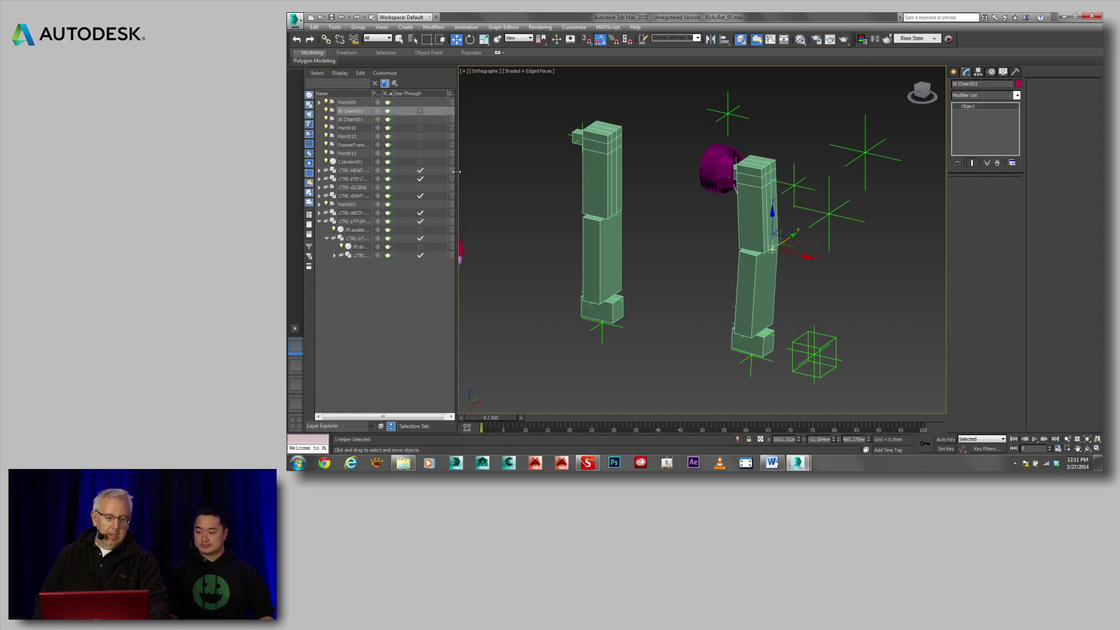
# Step: Expand the full Point009 hierarchy in the object list and widen the Name column to make the names readable
pyautogui.click(318, 103)
pyautogui.click(337, 104)
pyautogui.rightClick(341, 106)
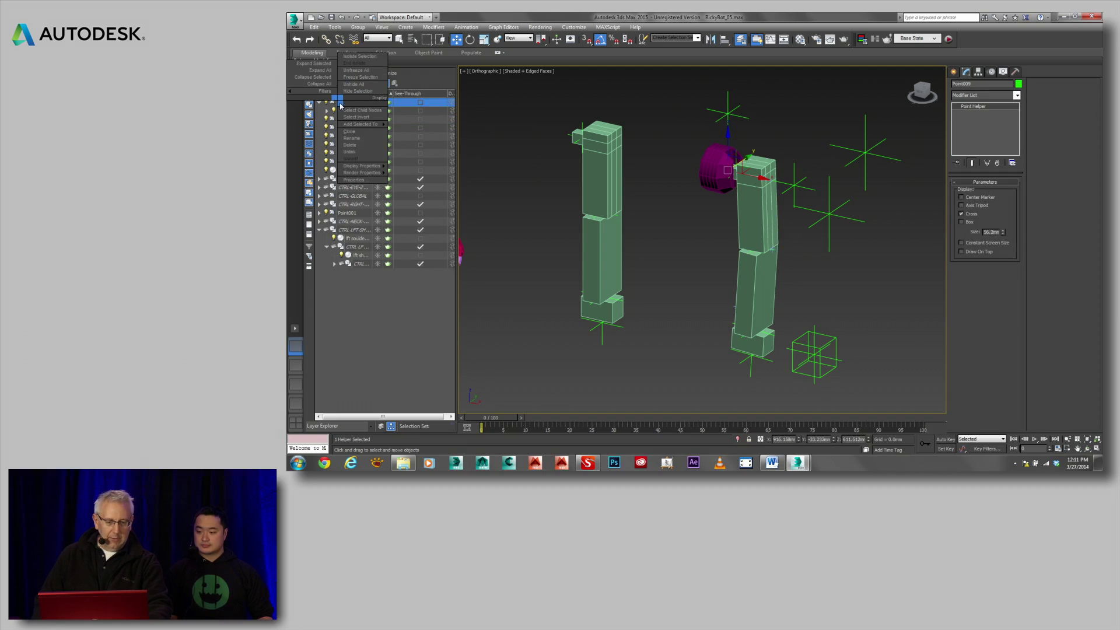
pyautogui.click(318, 63)
pyautogui.moveTo(326, 64)
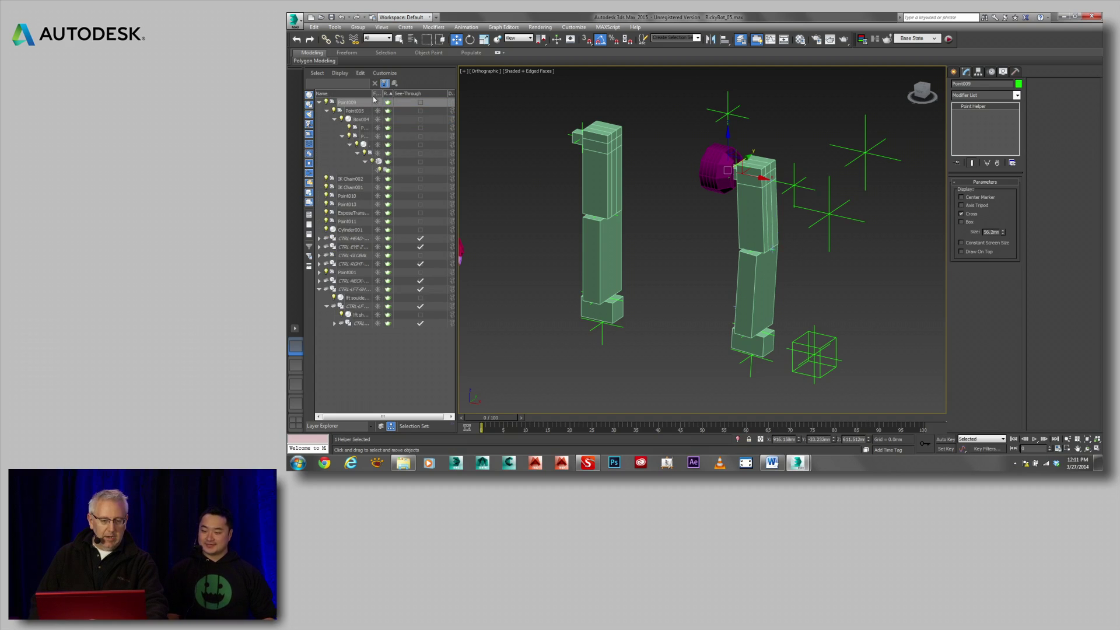
pyautogui.moveTo(373, 100); pyautogui.dragTo(399, 99)
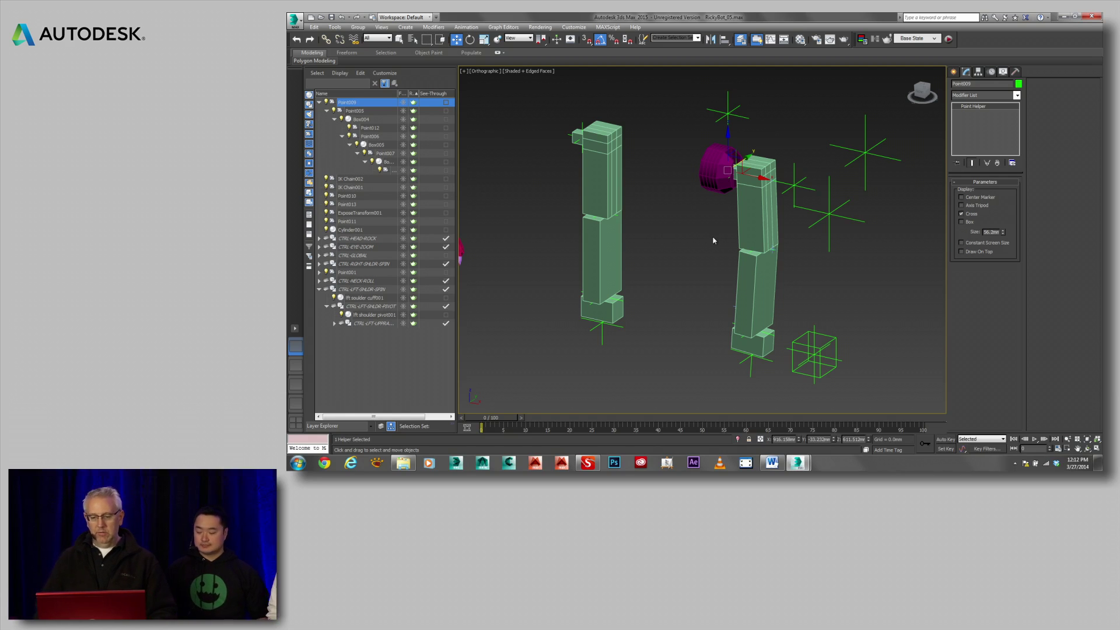
# Step: Move IK Chain002 back and forth along the Y axis to test how the green box arm rotates and bends
pyautogui.moveTo(720, 243); pyautogui.dragTo(706, 228, button='middle')
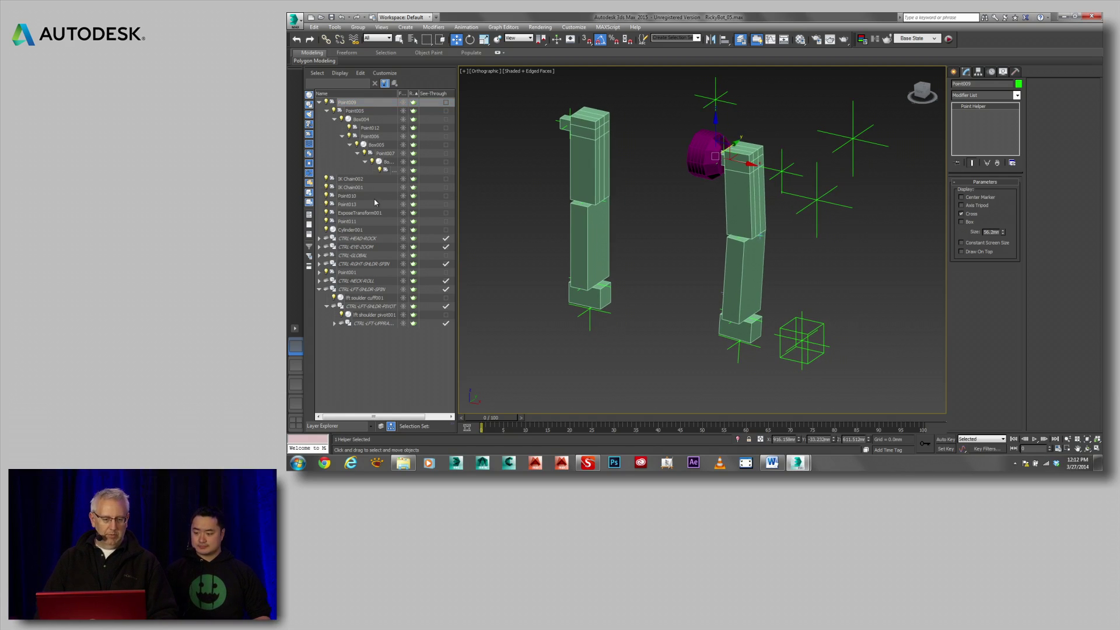
pyautogui.click(353, 180)
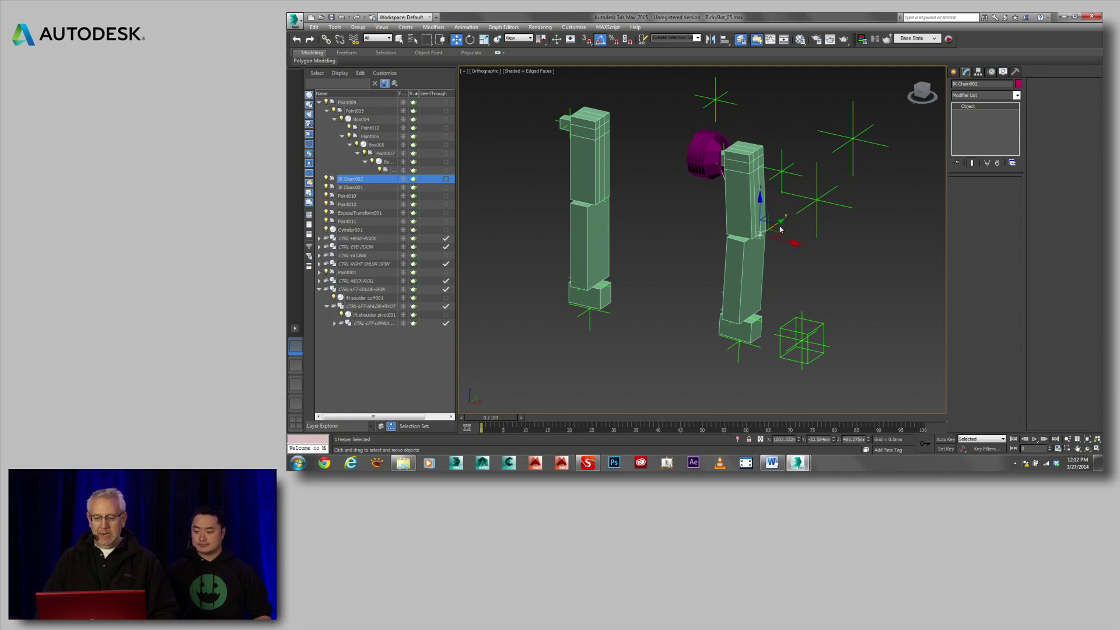
pyautogui.moveTo(780, 222)
pyautogui.mouseDown()
pyautogui.moveTo(753, 225)
pyautogui.moveTo(787, 217)
pyautogui.moveTo(779, 217)
pyautogui.mouseUp()
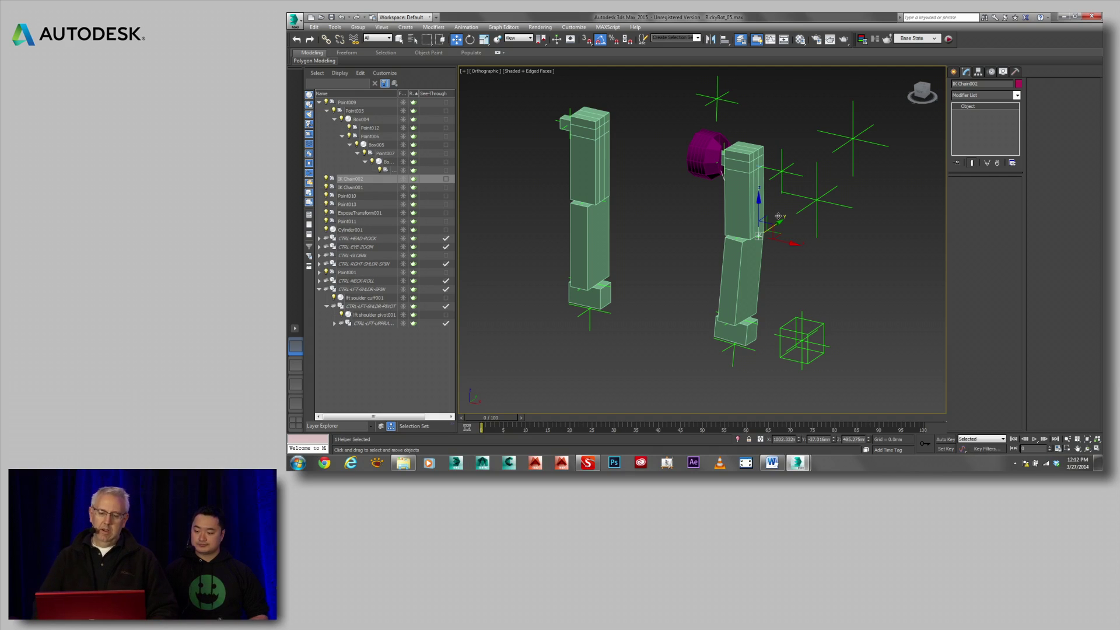
pyautogui.moveTo(778, 226); pyautogui.dragTo(763, 218)
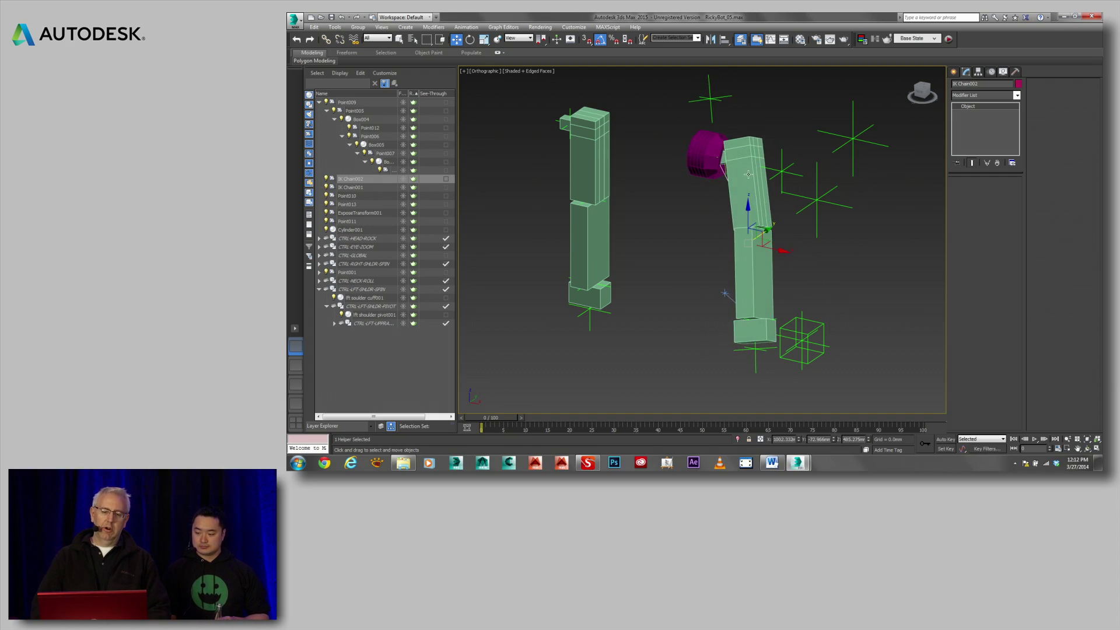
pyautogui.scroll(5, 748, 175)
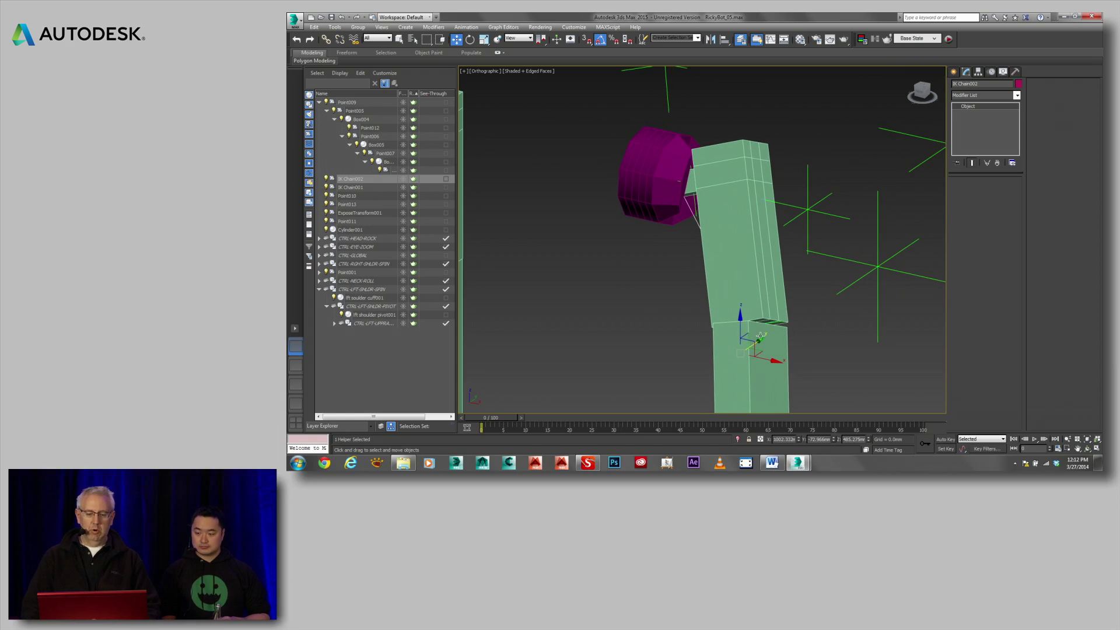
pyautogui.moveTo(752, 345); pyautogui.dragTo(774, 329)
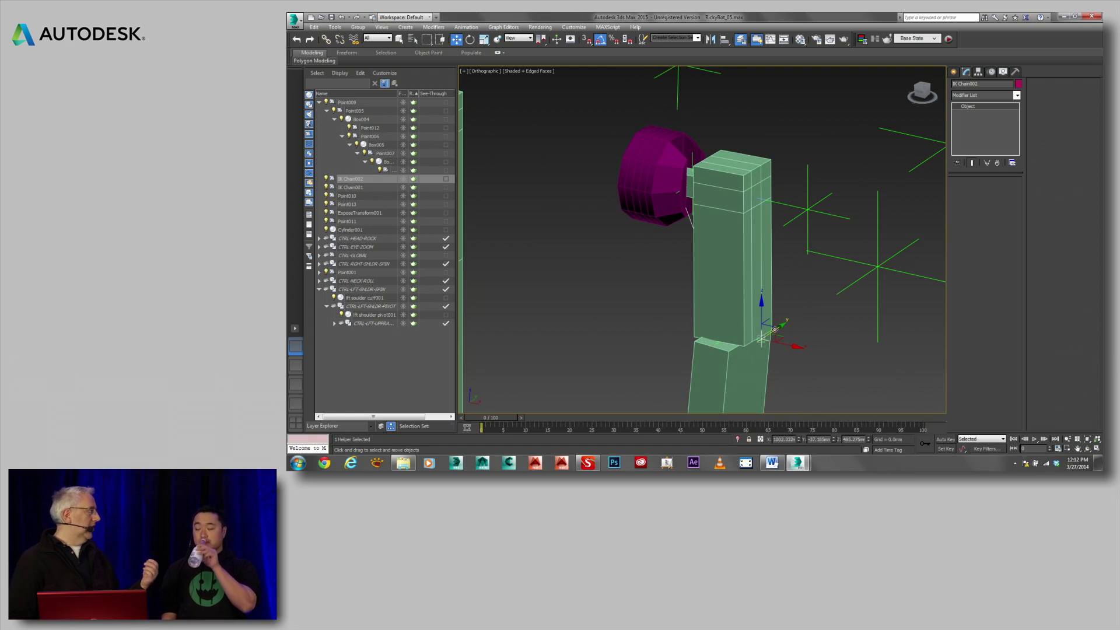
# Step: Select the purple shoulder cylinder and display its motion controller parameters
pyautogui.keyDown('alt'); pyautogui.moveTo(734, 293); pyautogui.dragTo(713, 331, button='middle'); pyautogui.keyUp('alt')
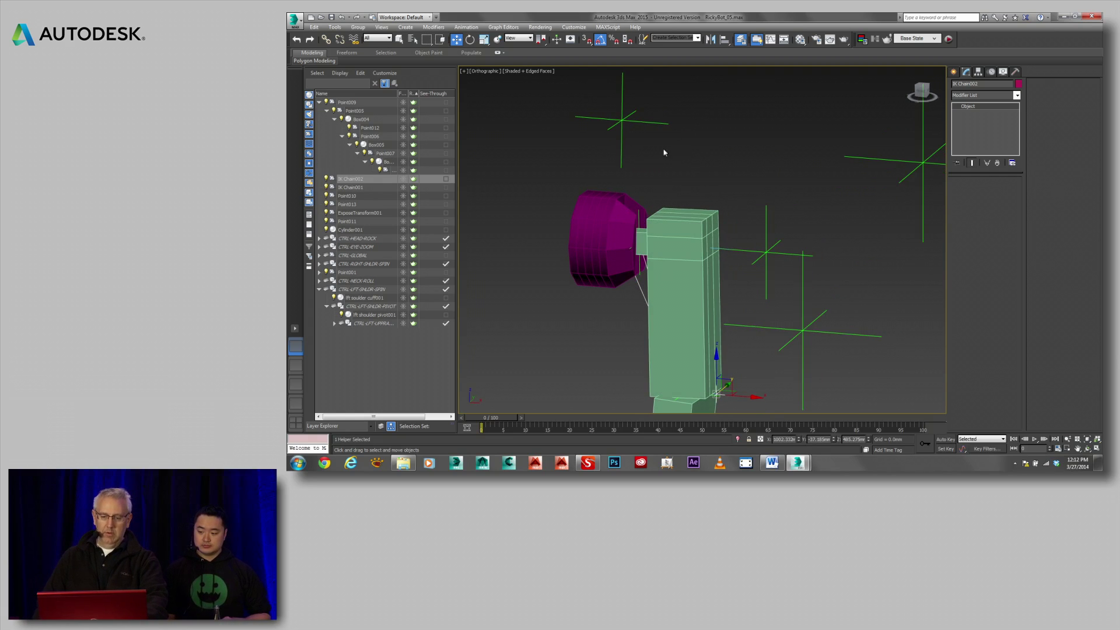
pyautogui.click(593, 211)
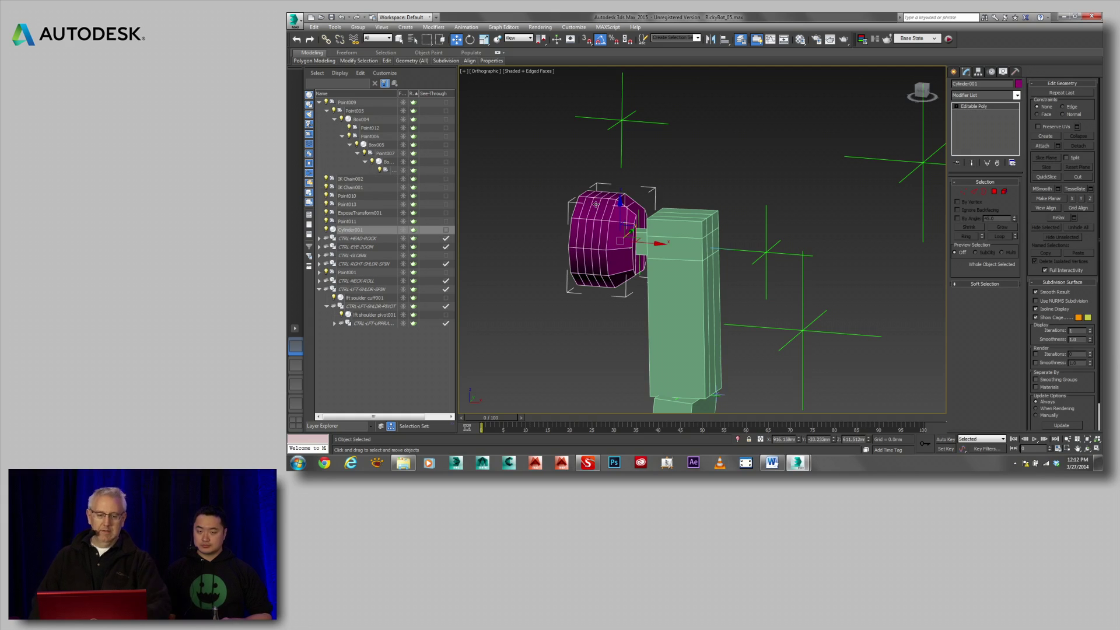
pyautogui.click(992, 72)
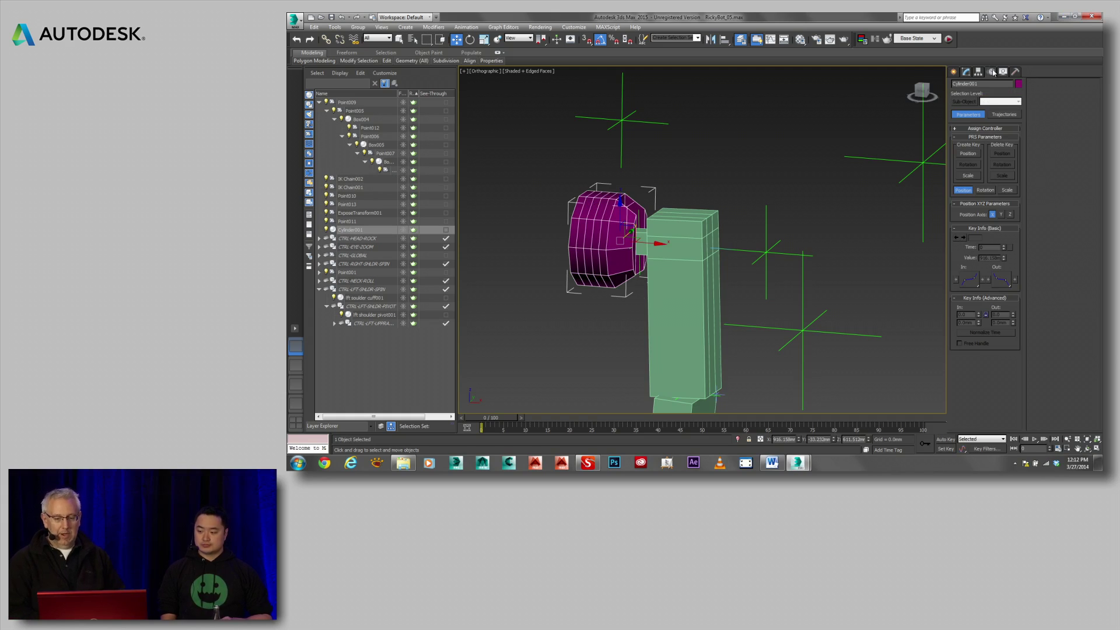
# Step: Expand the purple cylinder's assigned position controller into its X, Y and Z tracks and create a position key at frame 0
pyautogui.click(994, 129)
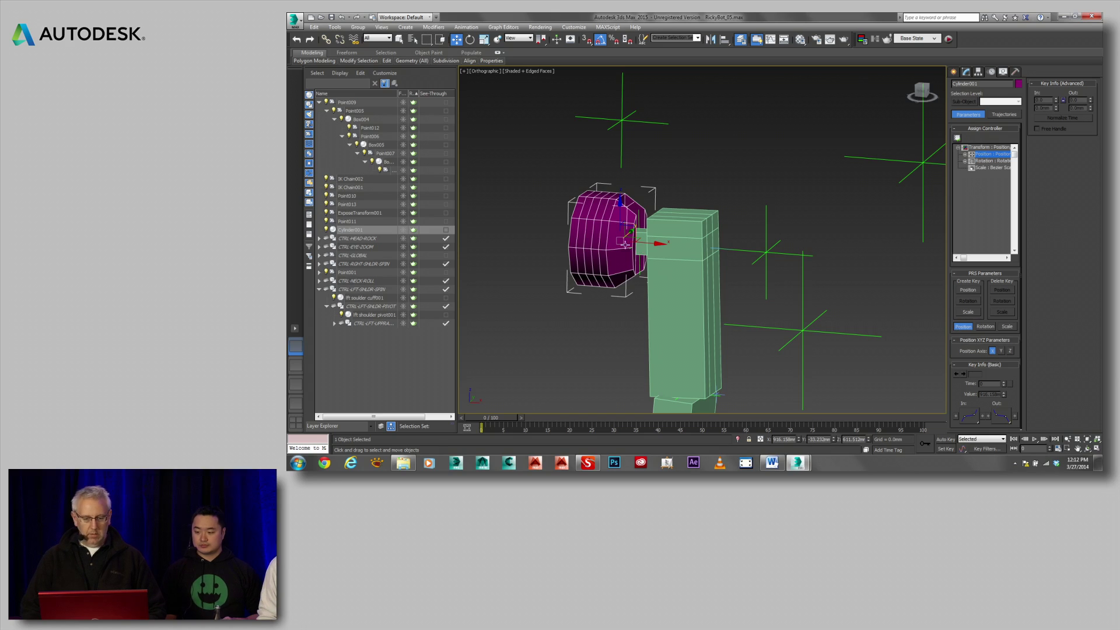
pyautogui.click(965, 155)
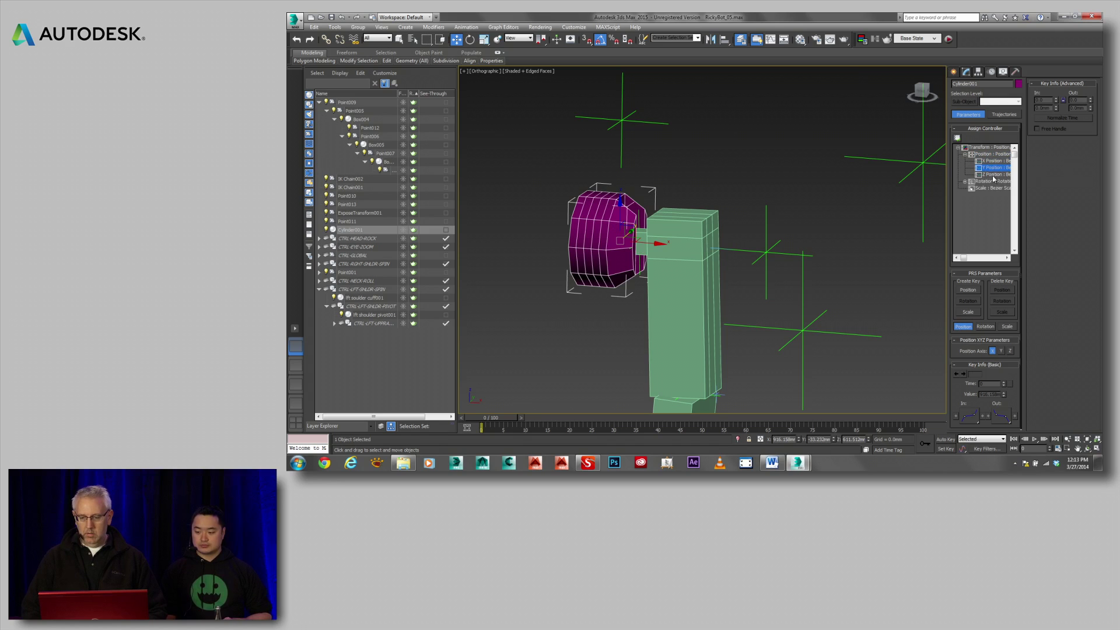
pyautogui.keyDown('alt'); pyautogui.moveTo(703, 195); pyautogui.dragTo(676, 169, button='middle'); pyautogui.keyUp('alt')
pyautogui.scroll(-1, 615, 191)
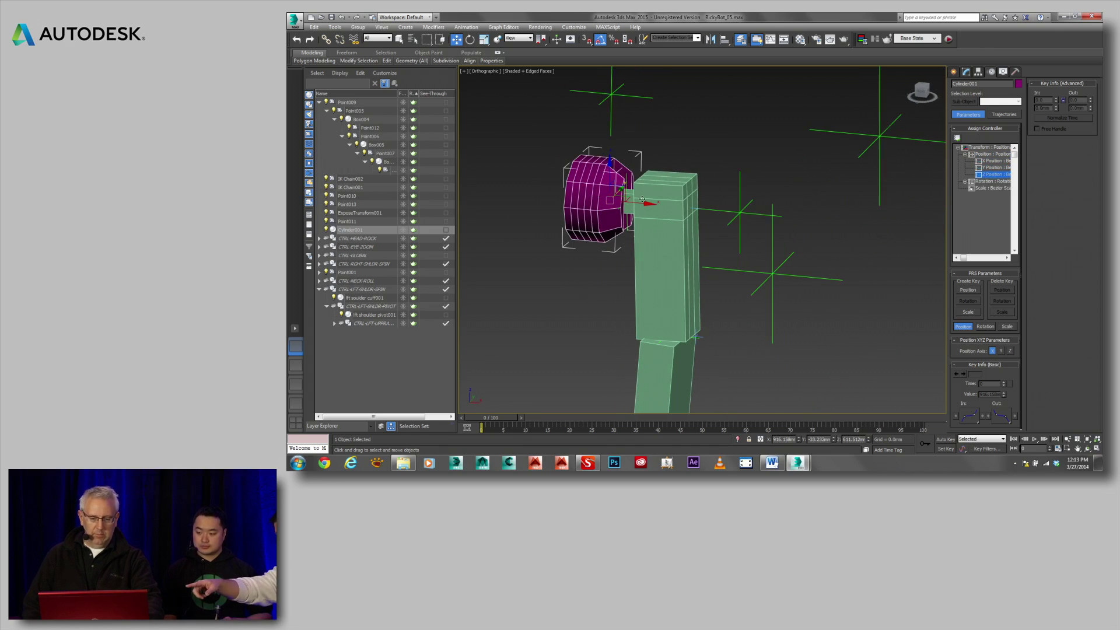
pyautogui.click(968, 291)
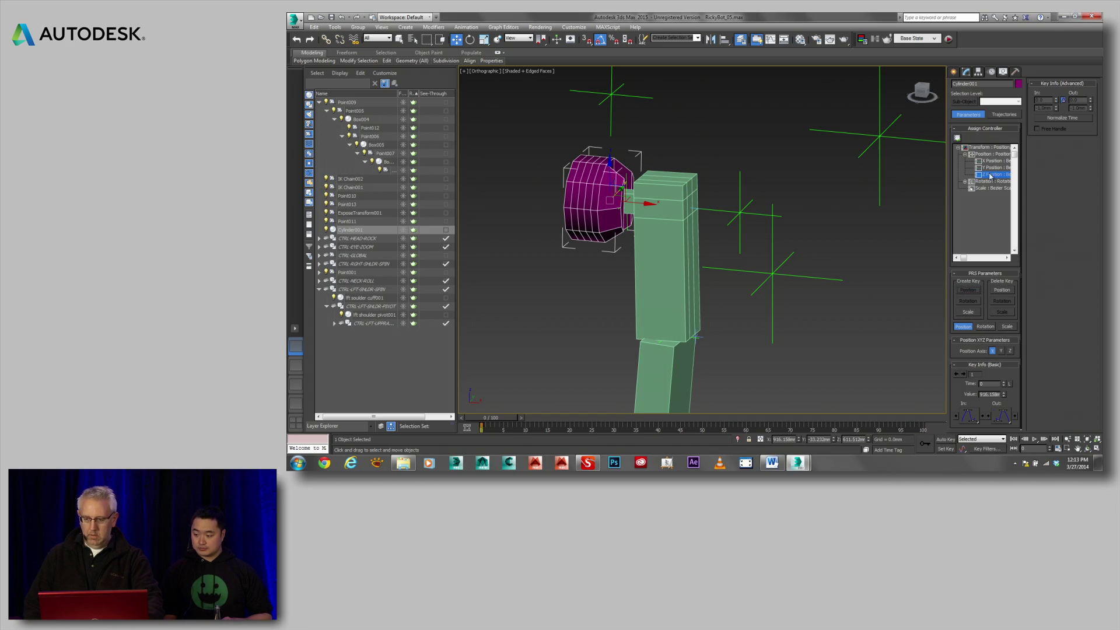
# Step: Expand the cylinder's rotation controller down to the LookAt Constraint and display its rotation parameters
pyautogui.click(966, 182)
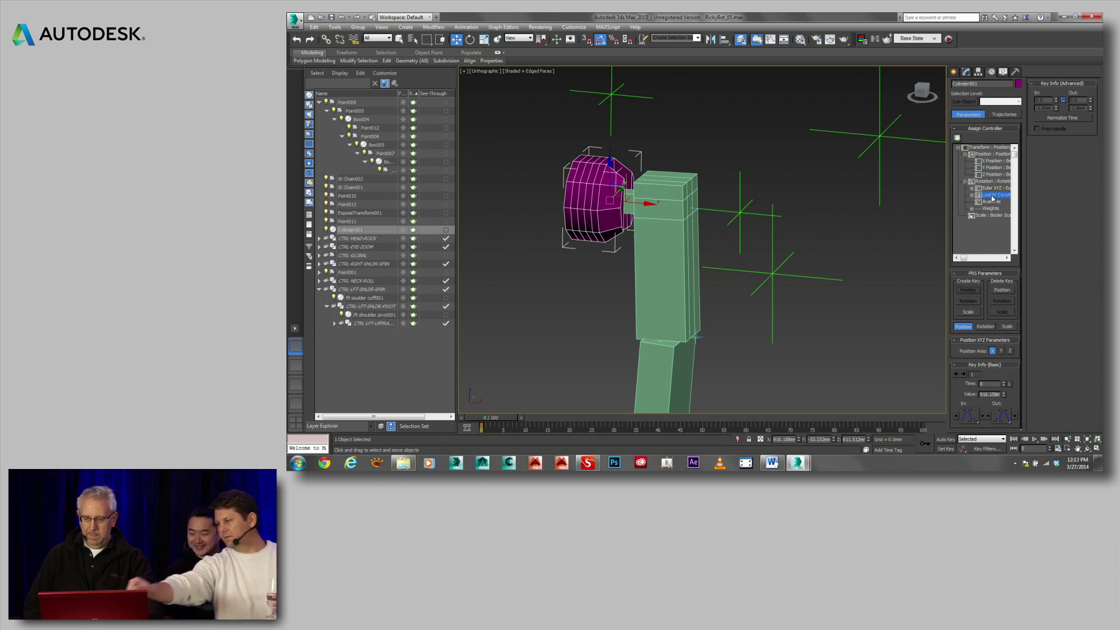
pyautogui.click(986, 194)
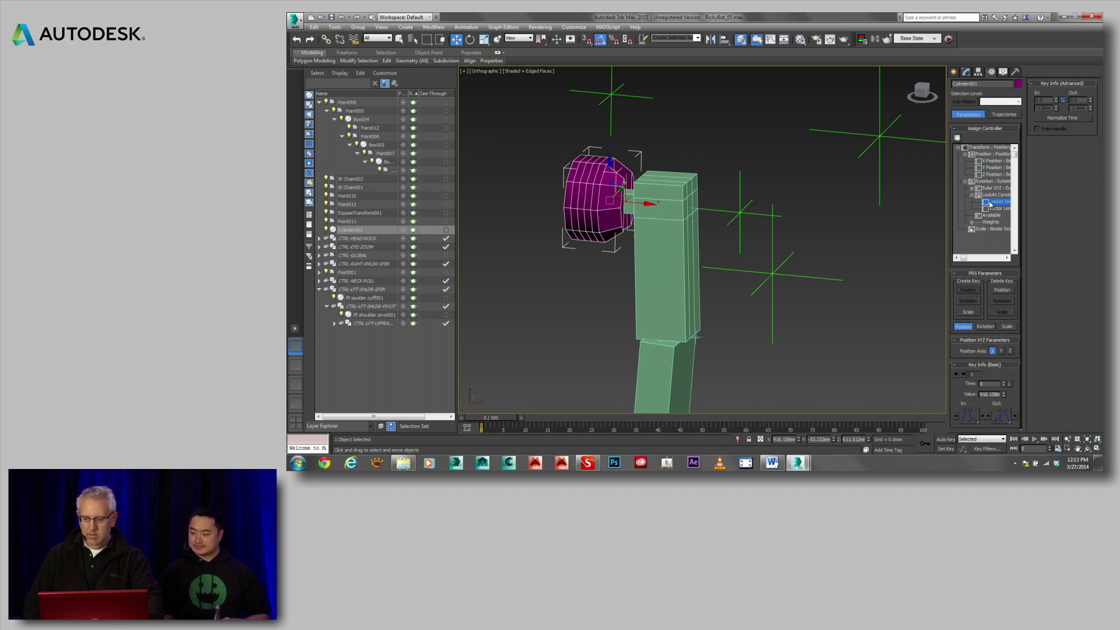
pyautogui.click(984, 326)
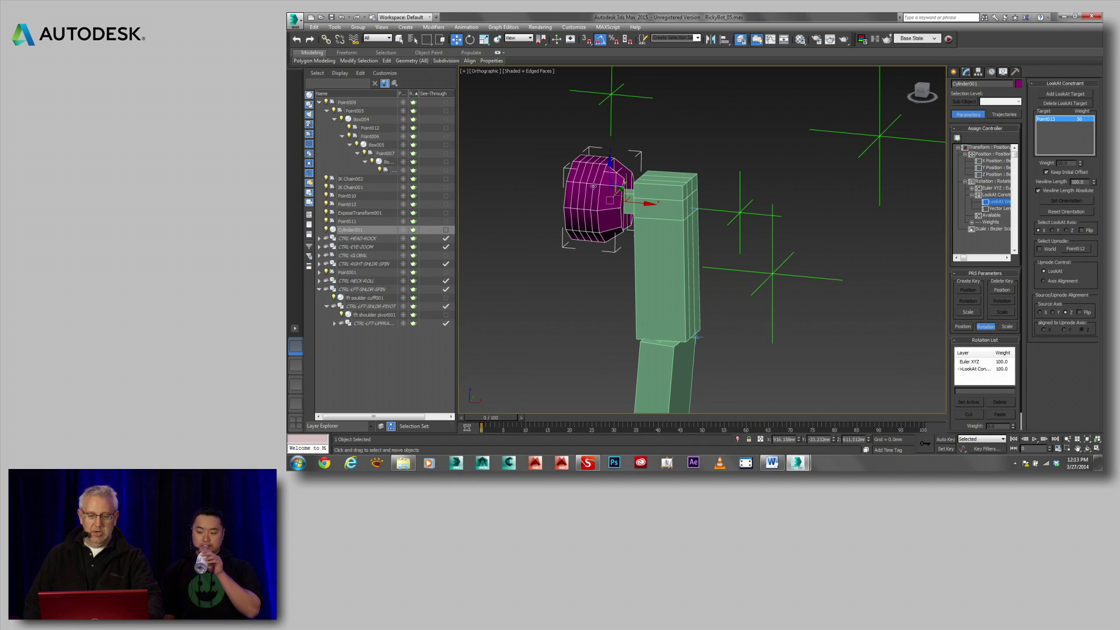
# Step: Select the look-at target Point013 and try moving it to test how the purple shoulder cylinder follows
pyautogui.click(742, 212)
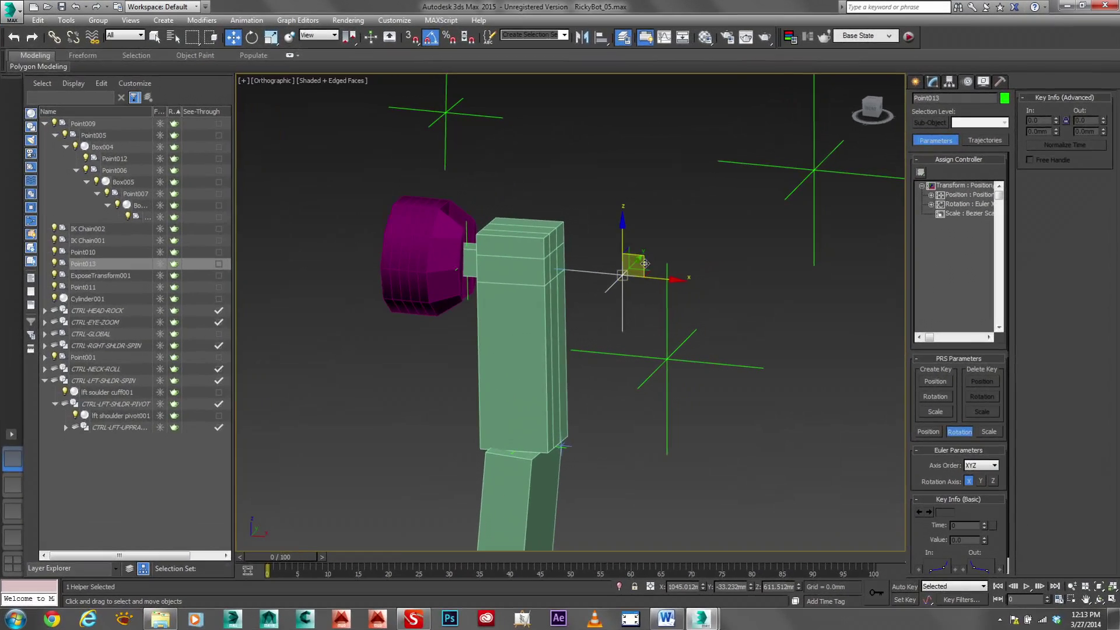
pyautogui.moveTo(758, 198); pyautogui.dragTo(762, 163)
pyautogui.moveTo(652, 206); pyautogui.dragTo(633, 252)
# Step: Check the purple cylinder's LookAt upnode, select Point012 above the shoulder and try moving it to examine its role in the rig
pyautogui.click(435, 212)
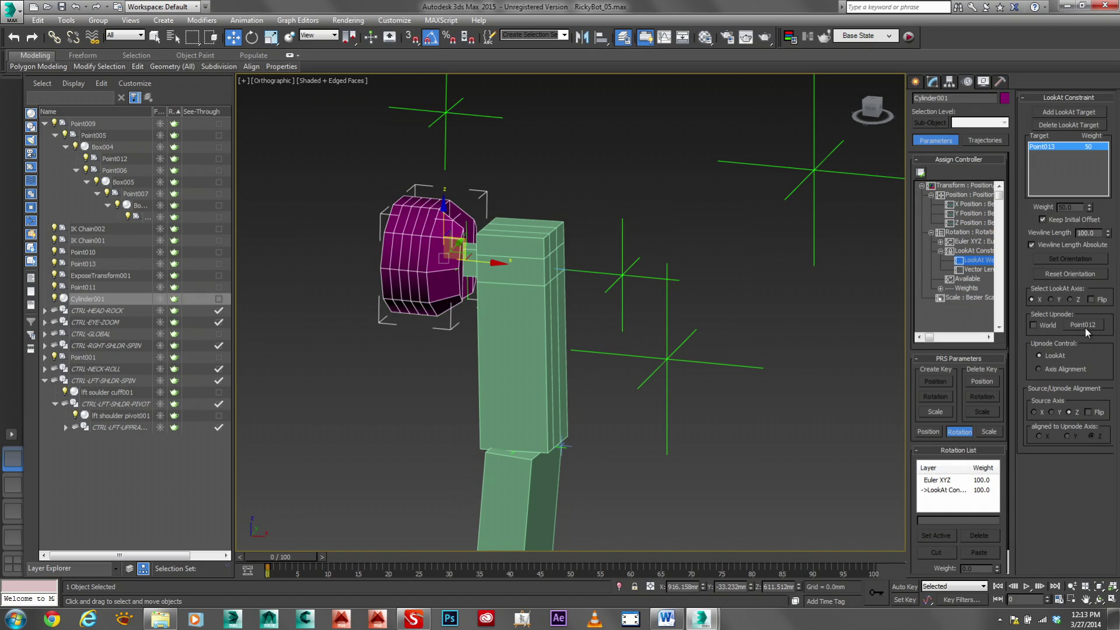
pyautogui.click(447, 113)
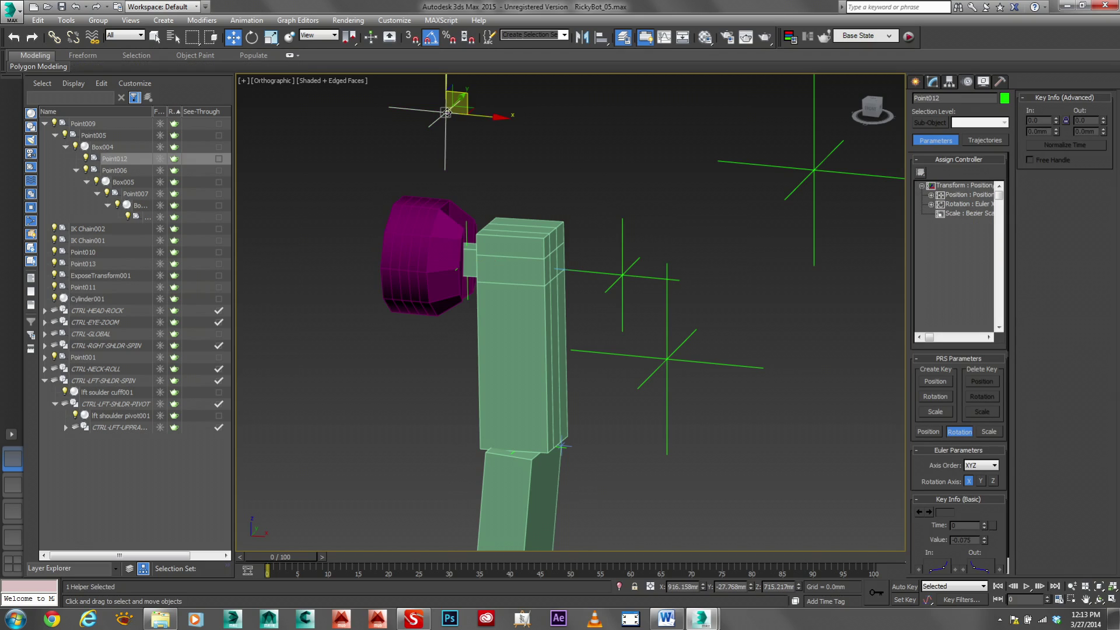
pyautogui.moveTo(457, 108)
pyautogui.mouseDown()
pyautogui.moveTo(425, 110)
pyautogui.moveTo(475, 95)
pyautogui.moveTo(432, 147)
pyautogui.moveTo(421, 125)
pyautogui.moveTo(442, 109)
pyautogui.mouseUp()
pyautogui.scroll(-5, 516, 248)
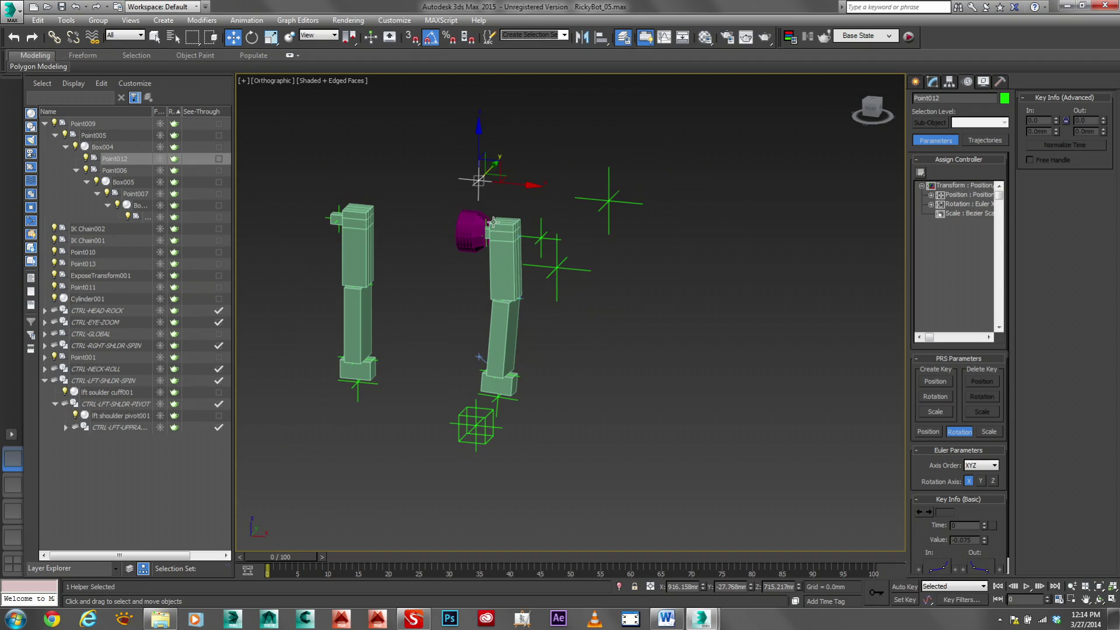
pyautogui.scroll(4, 467, 227)
pyautogui.scroll(-1, 449, 224)
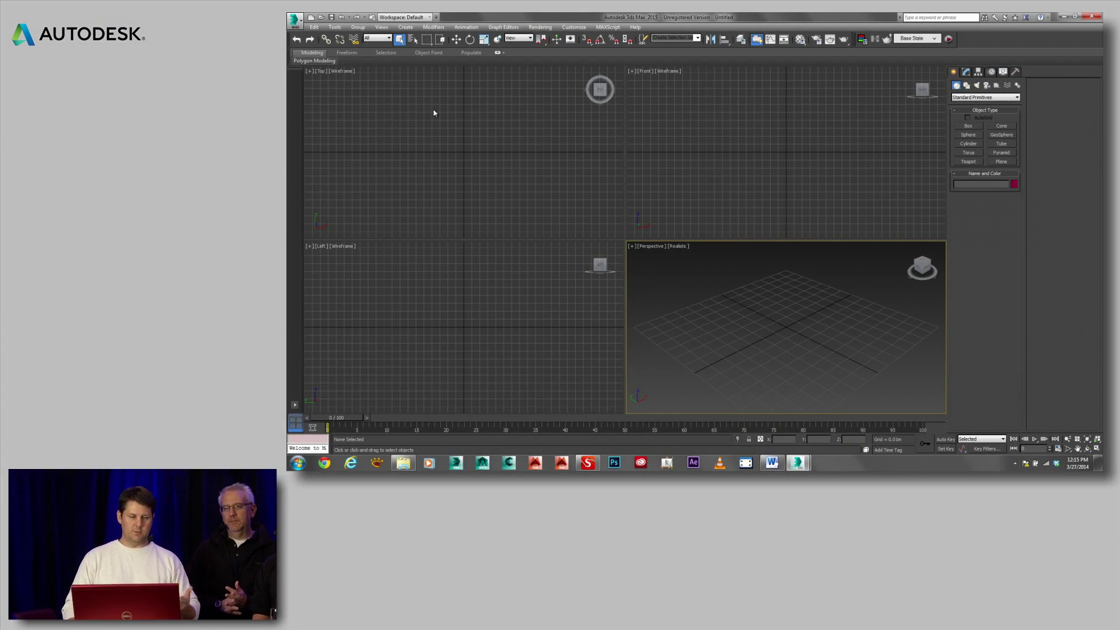
# Step: Open the recent scene pflow_inheritSpeed.max and adopt the file's unit scale
pyautogui.click(295, 21)
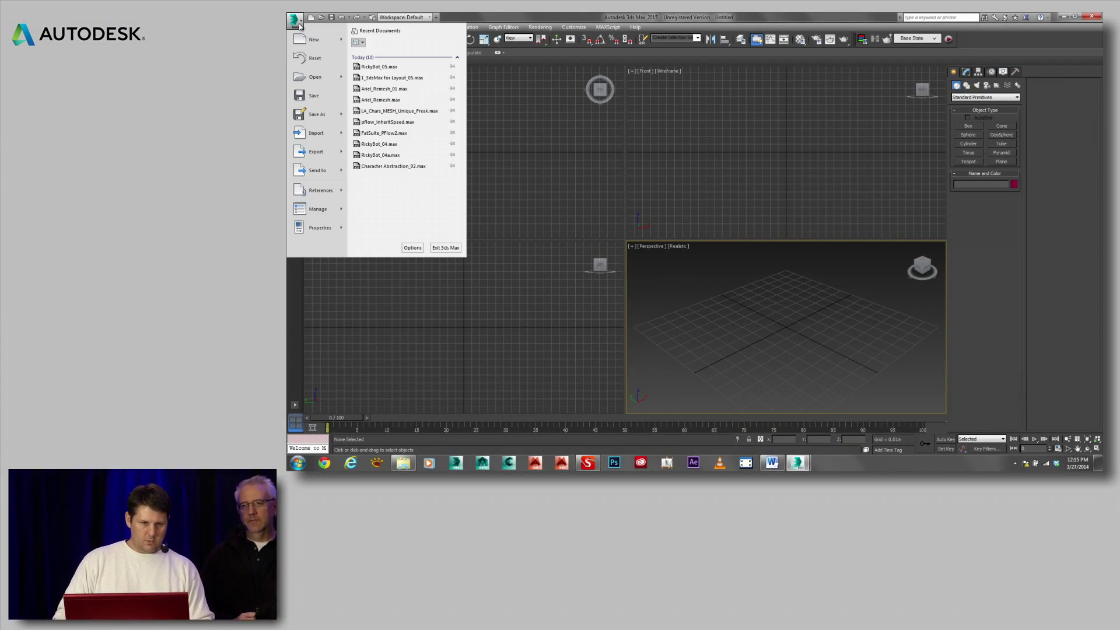
pyautogui.moveTo(310, 81)
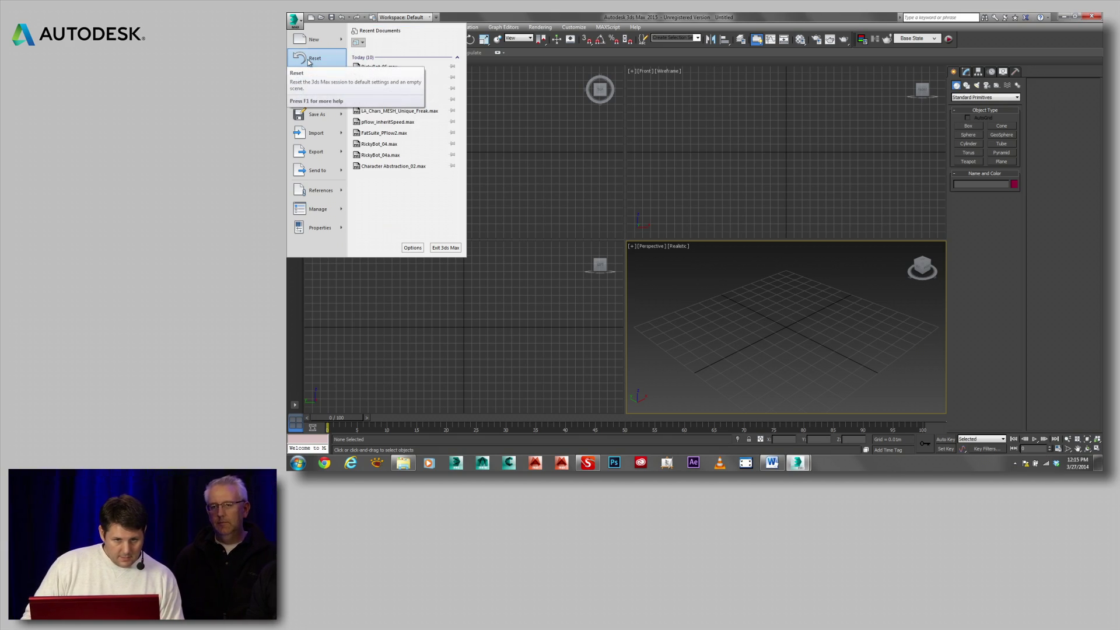
pyautogui.click(397, 122)
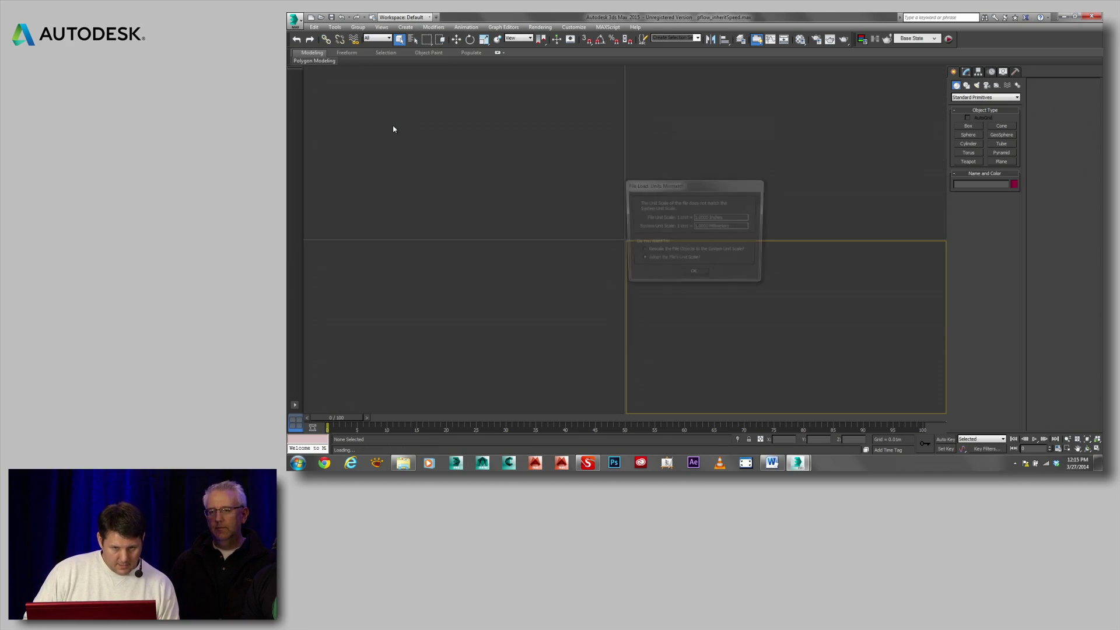
pyautogui.click(696, 277)
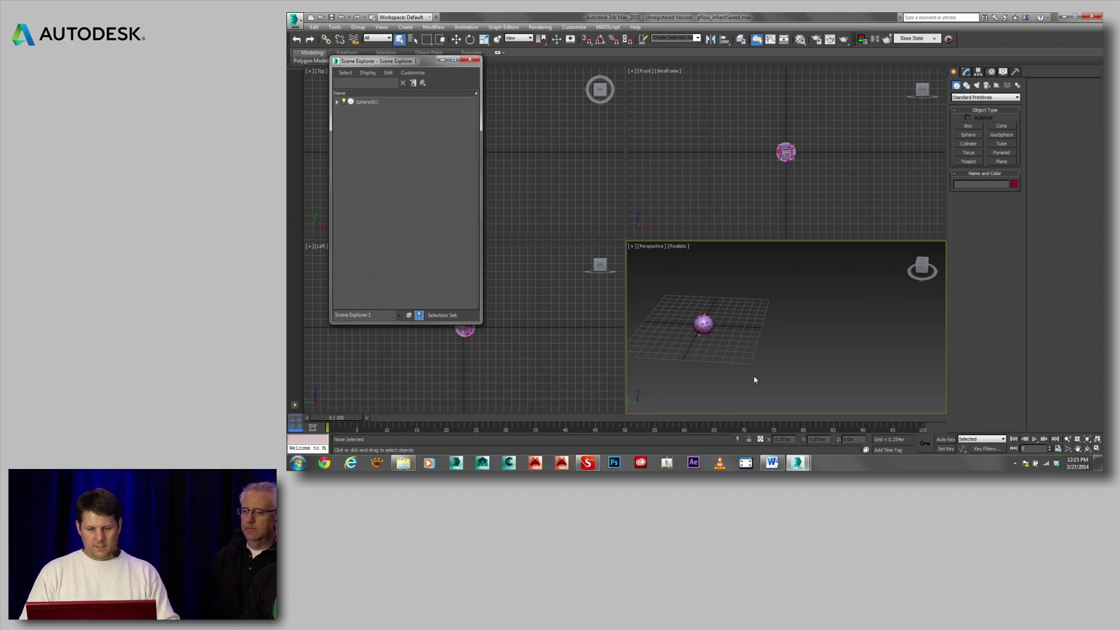
# Step: Select PF Source 001 in the perspective view and open its particle flow in Particle View, with Event 001 and Event 002 in view
pyautogui.click(704, 328)
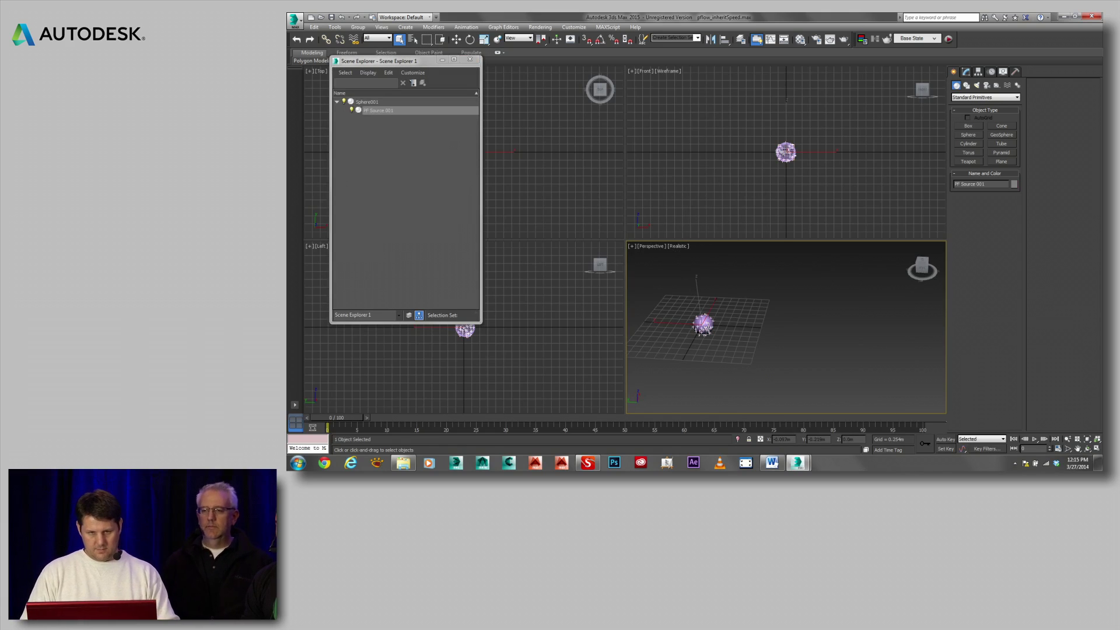
pyautogui.click(572, 27)
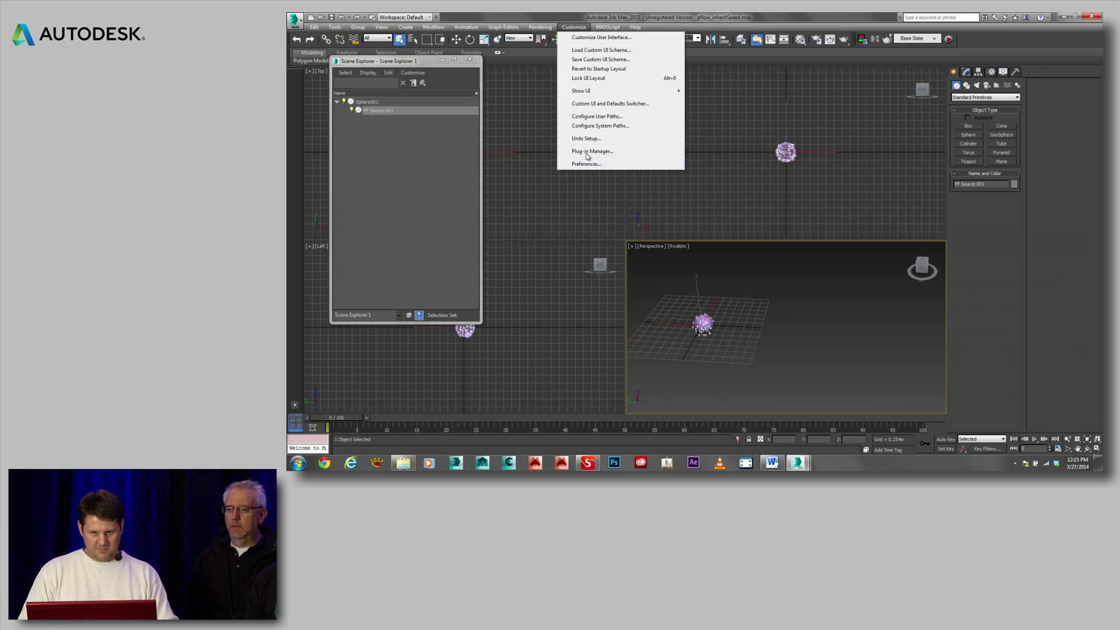
pyautogui.moveTo(503, 27)
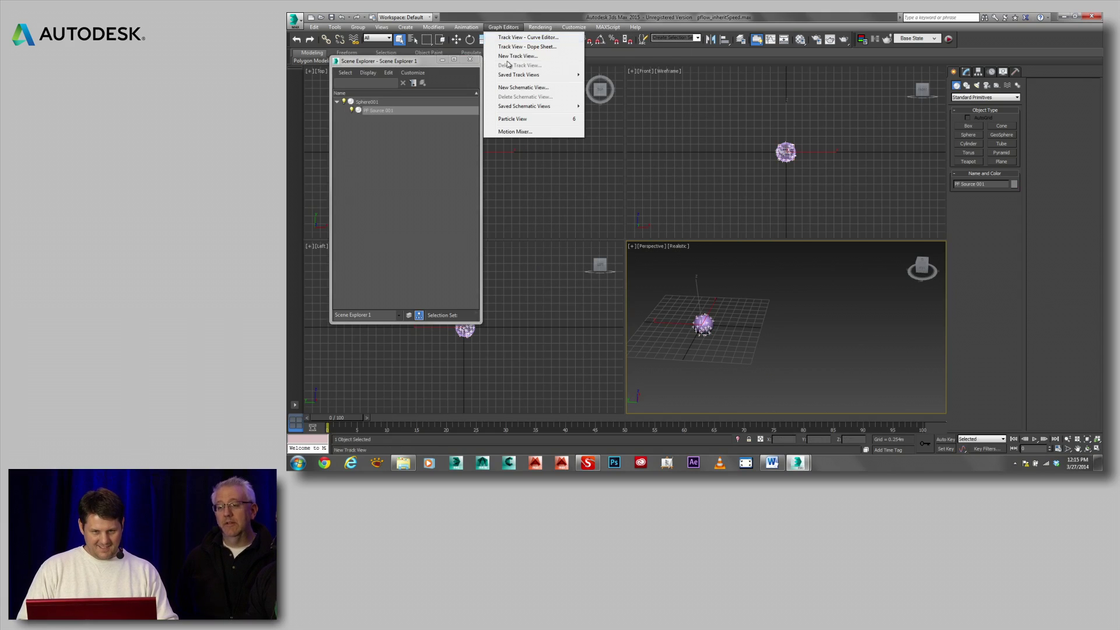
pyautogui.click(513, 119)
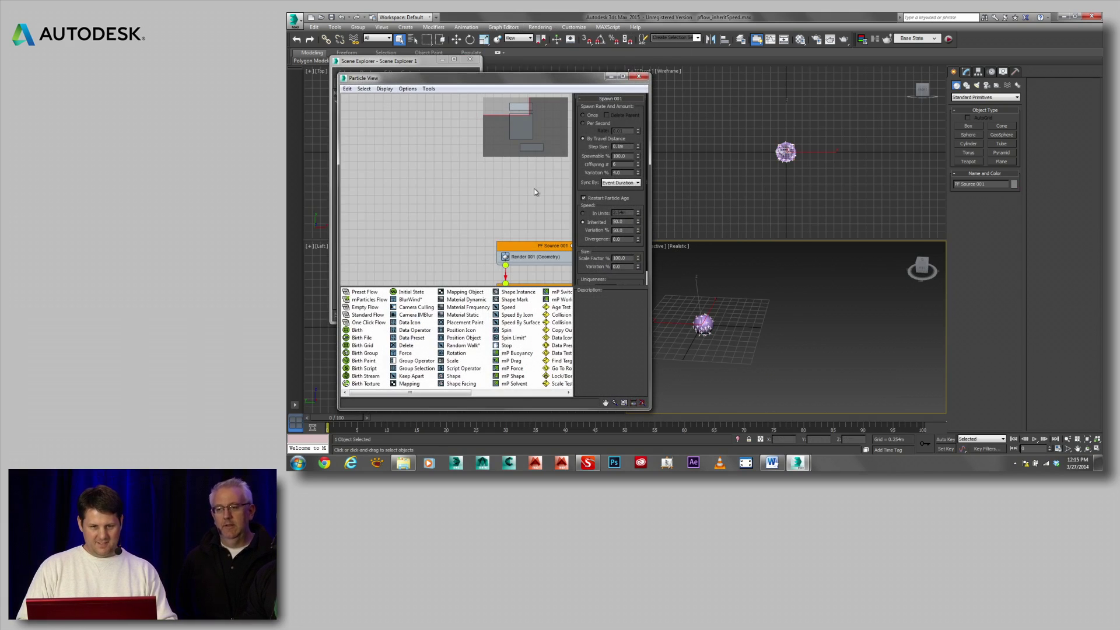
pyautogui.moveTo(532, 233); pyautogui.dragTo(435, 108, button='middle')
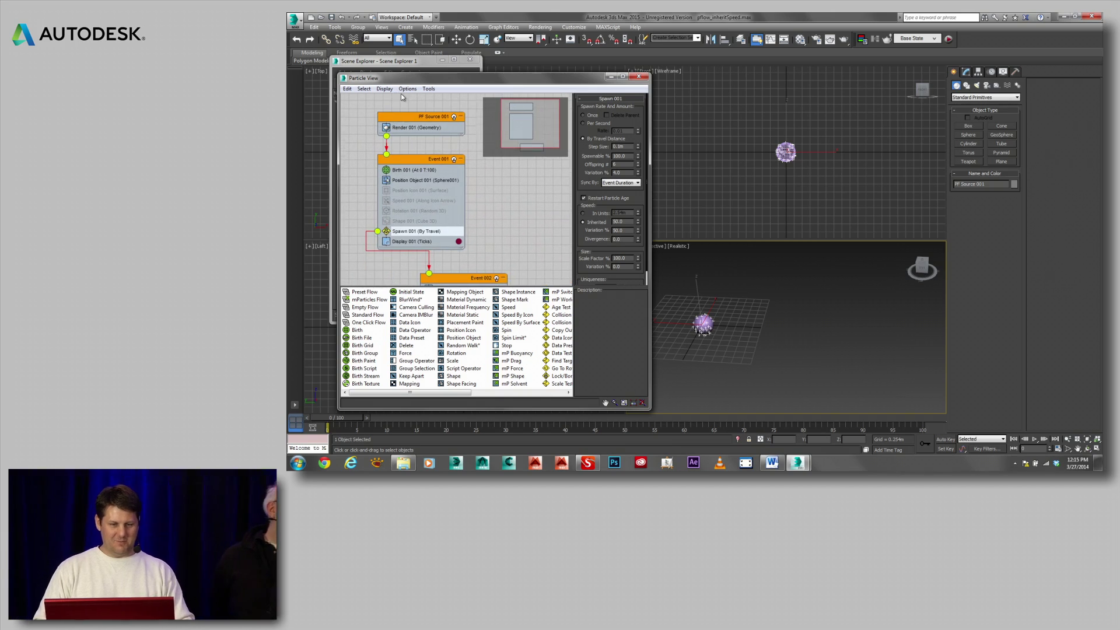
pyautogui.moveTo(489, 191); pyautogui.dragTo(478, 170, button='middle')
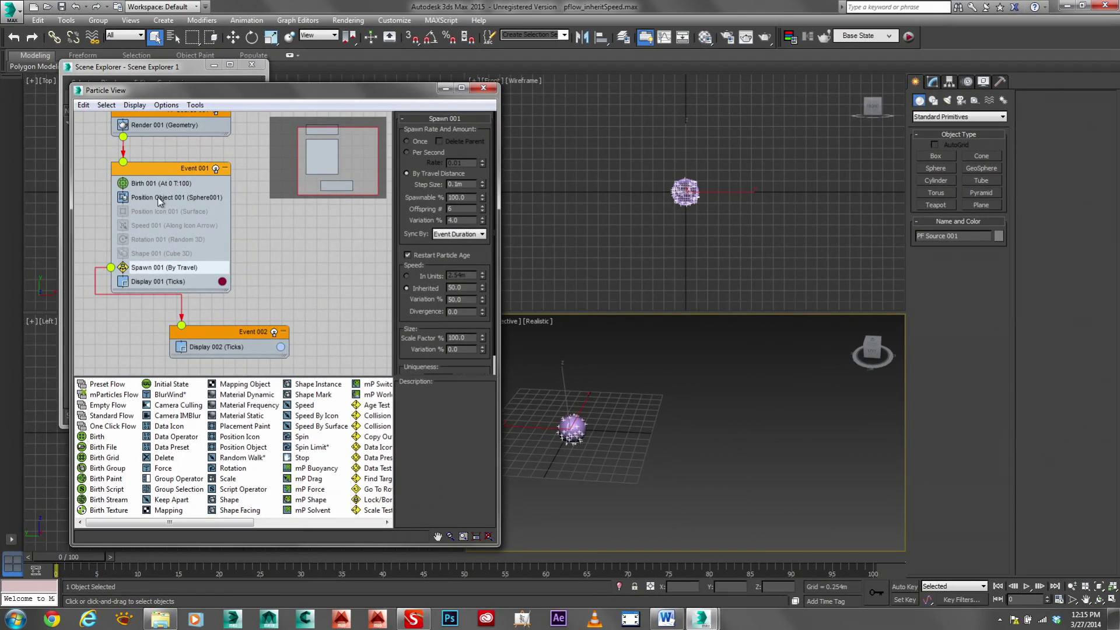
# Step: Review the settings of Position Object 001 and Spawn 001 in Event 001, and play the particle animation
pyautogui.click(160, 199)
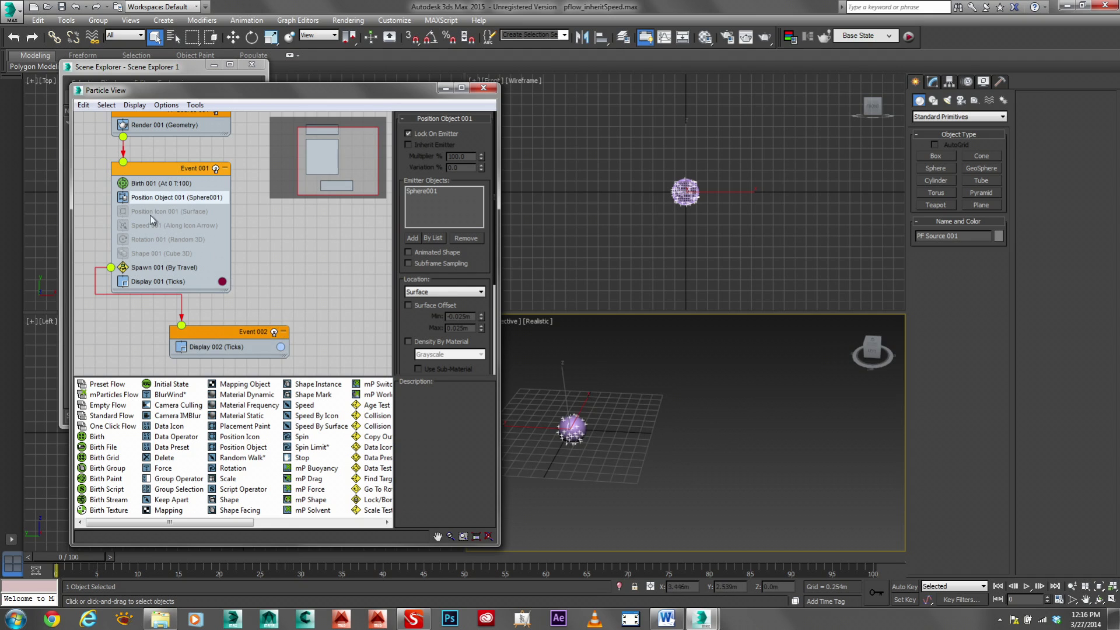
pyautogui.click(155, 269)
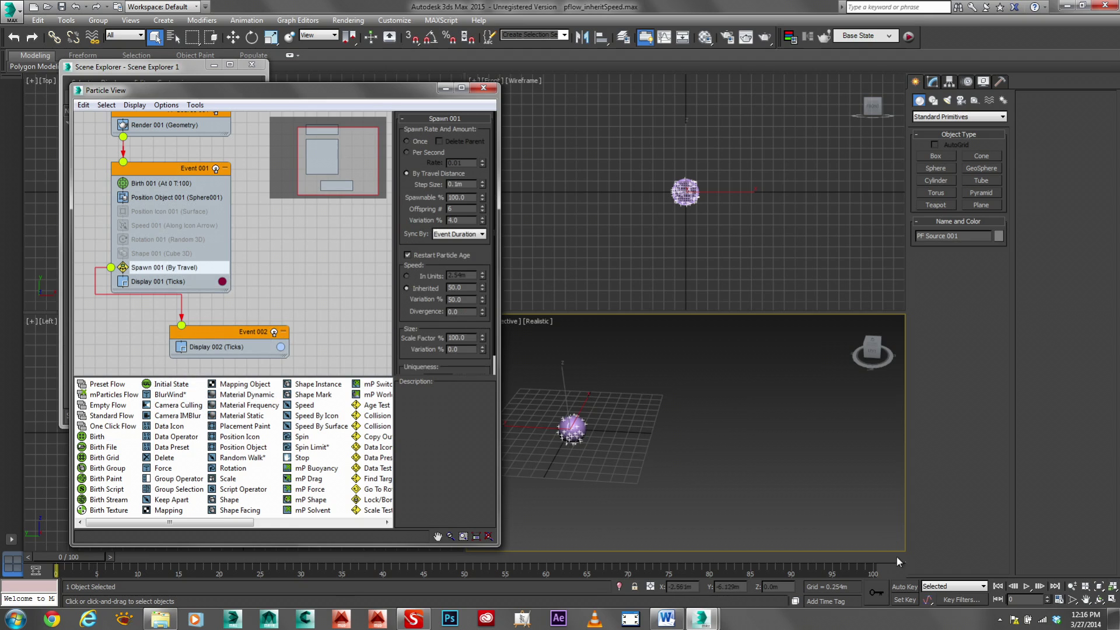
pyautogui.click(1027, 587)
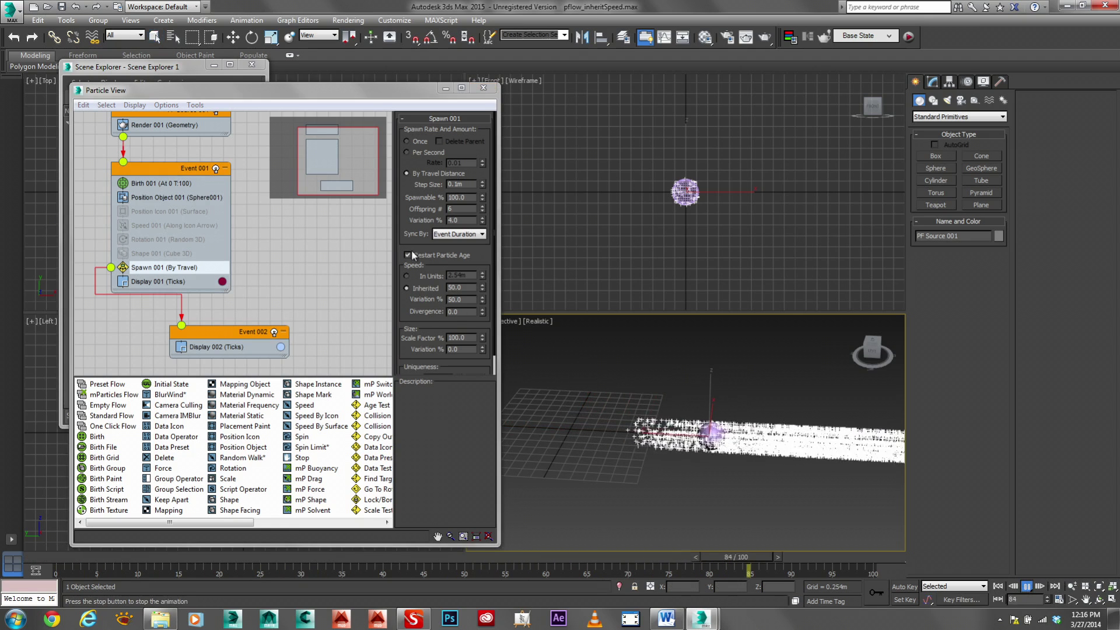
# Step: Set Spawn 001's speed variation to 0 and its inherited speed to 100
pyautogui.scroll(-1, 428, 313)
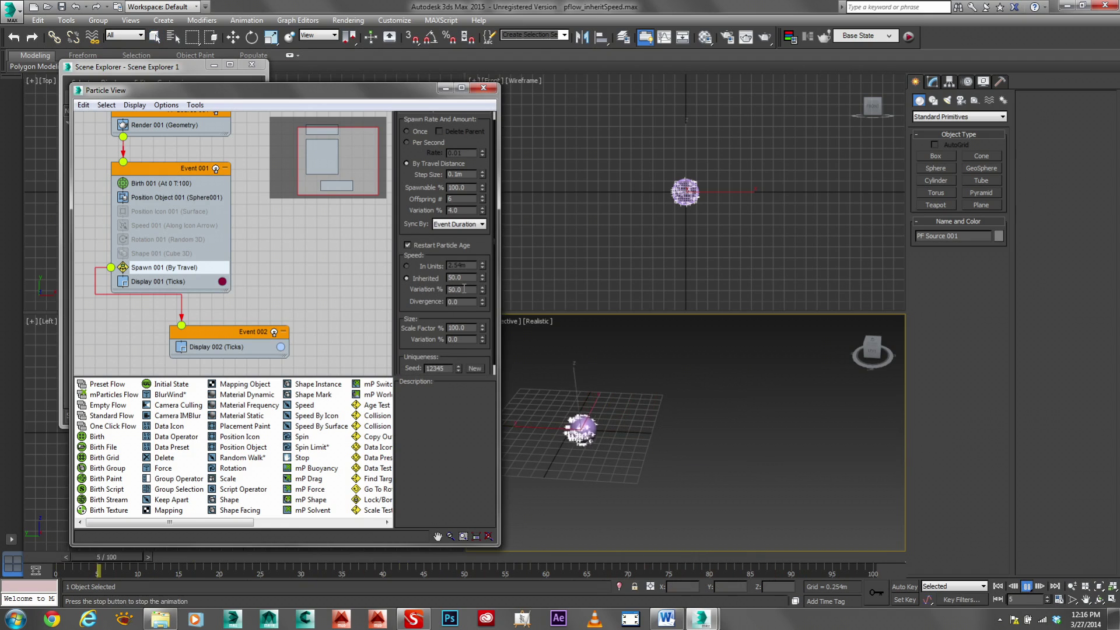
pyautogui.rightClick(482, 291)
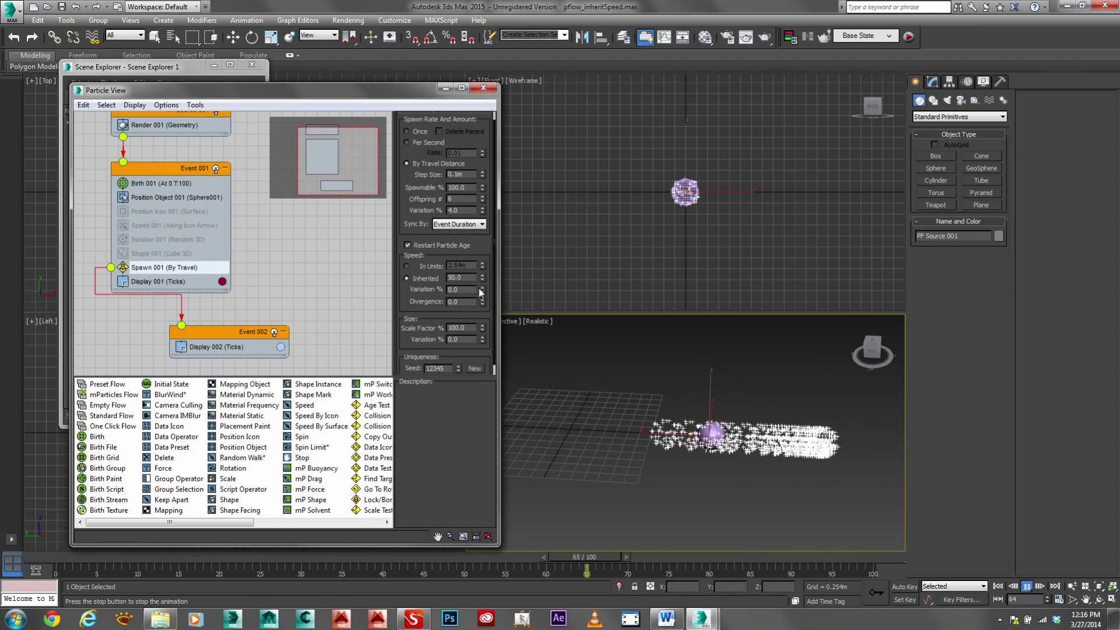
pyautogui.doubleClick(464, 278)
pyautogui.write('100')
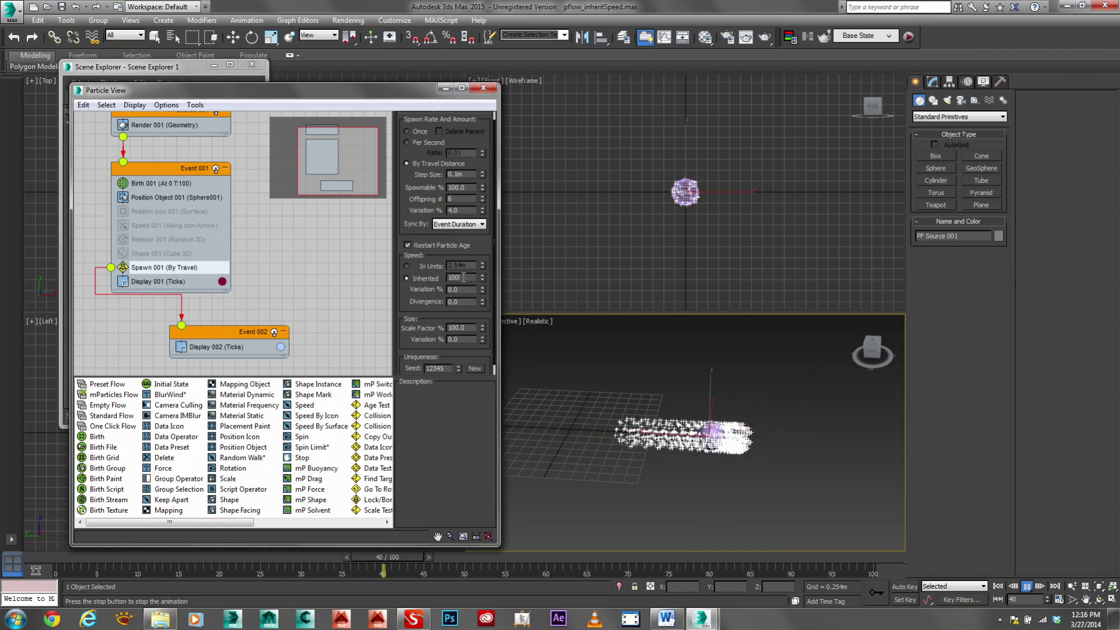
pyautogui.press('Return')
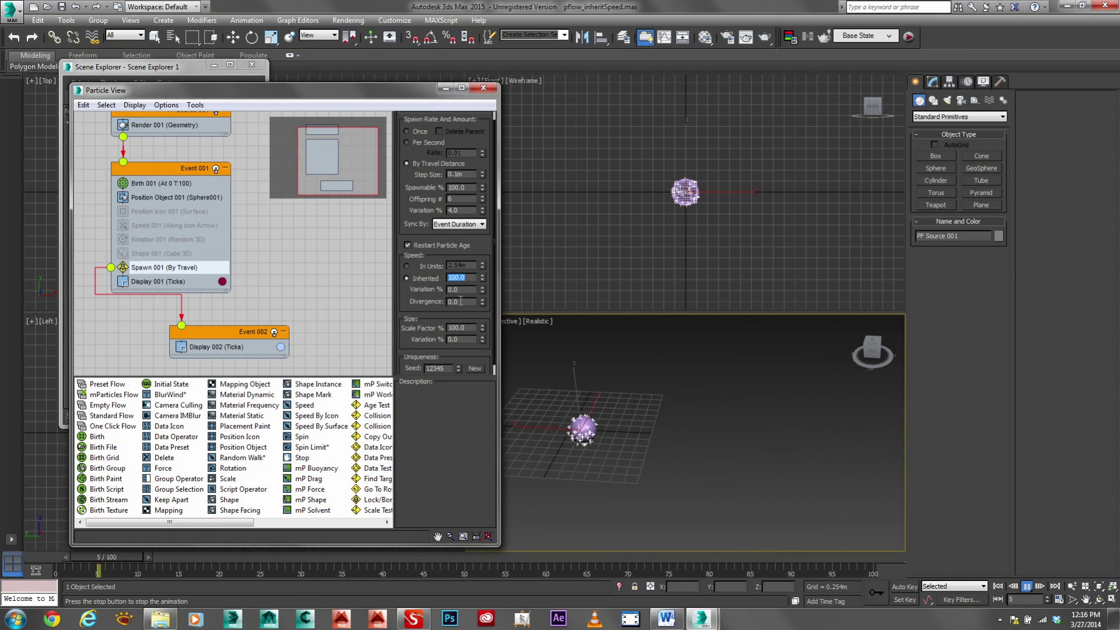
# Step: Set Spawn 001's inherited speed to 20 and divergence to 20, and stop the animation playback
pyautogui.write('20')
pyautogui.press('Return')
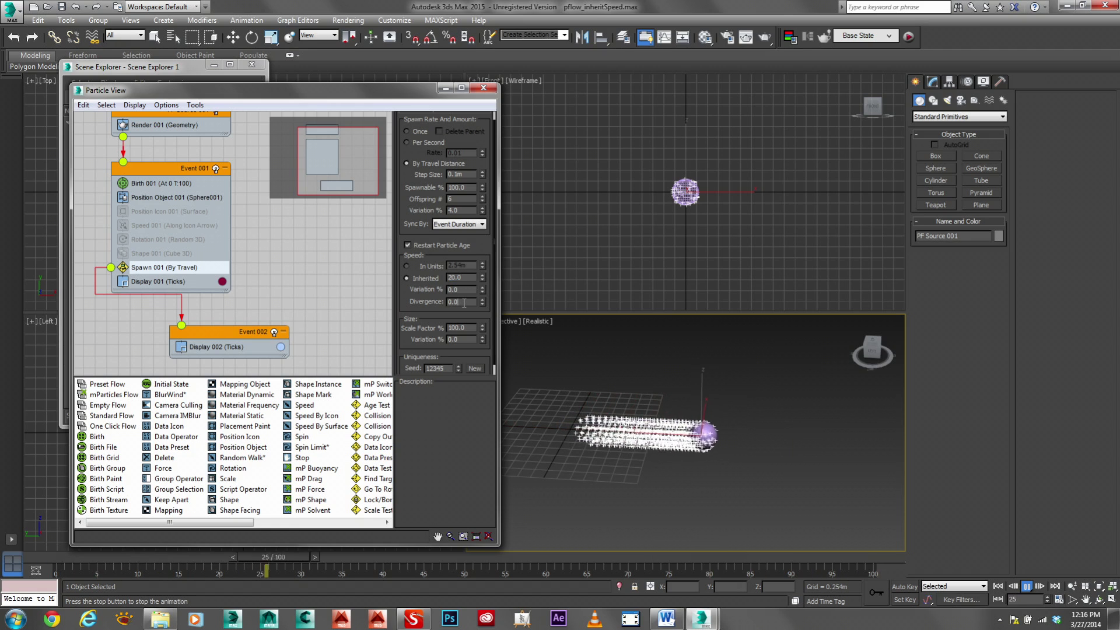
pyautogui.doubleClick(463, 303)
pyautogui.write('20')
pyautogui.press('Return')
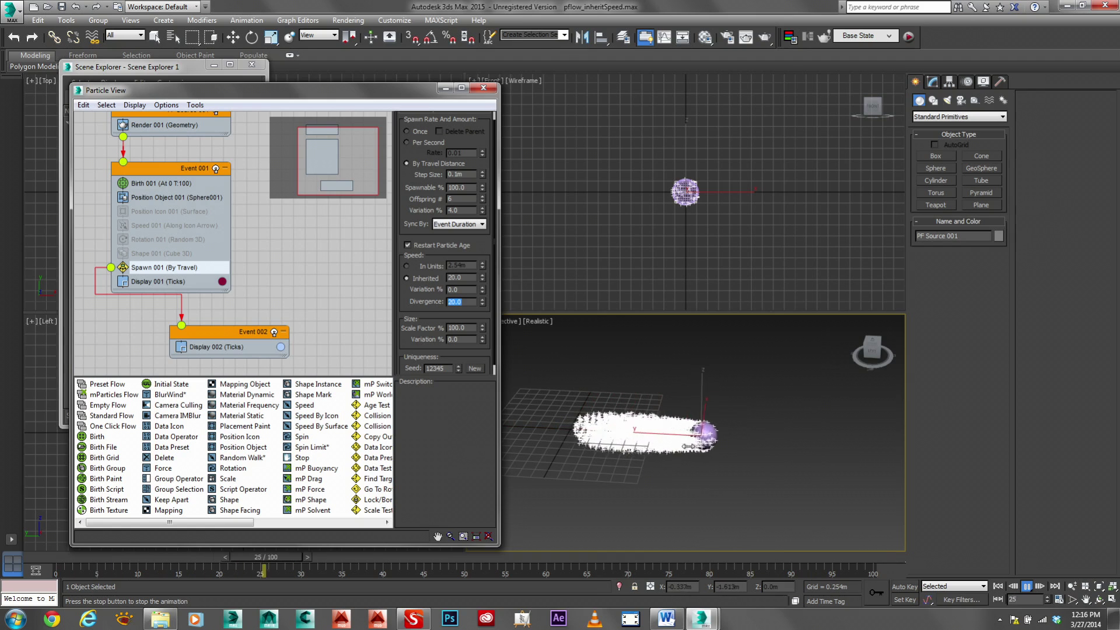
pyautogui.click(1027, 588)
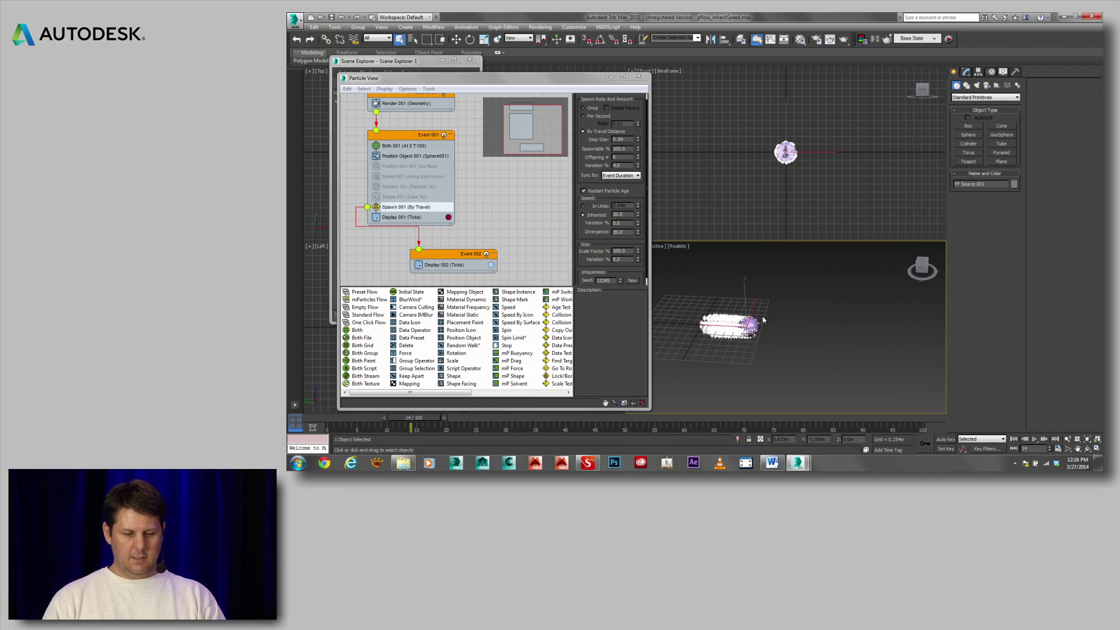
pyautogui.moveTo(760, 355); pyautogui.dragTo(771, 346, button='middle')
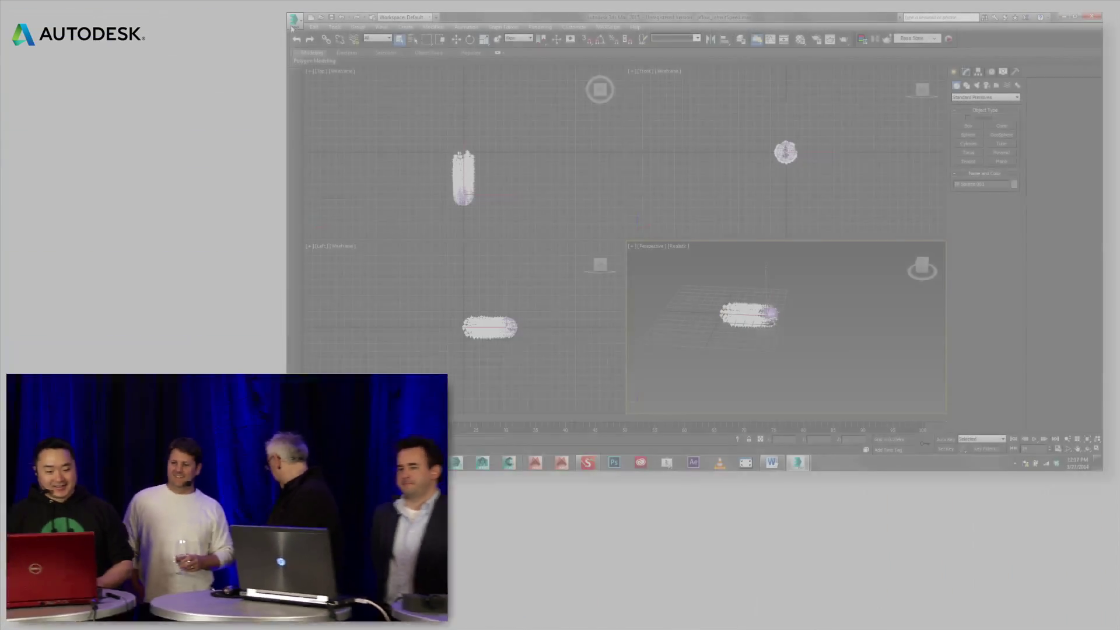
# Step: Open the recent scene Ariel_Remesh_01.max, adopting the file's gamma and LUT settings and continuing without the missing external files
pyautogui.click(295, 20)
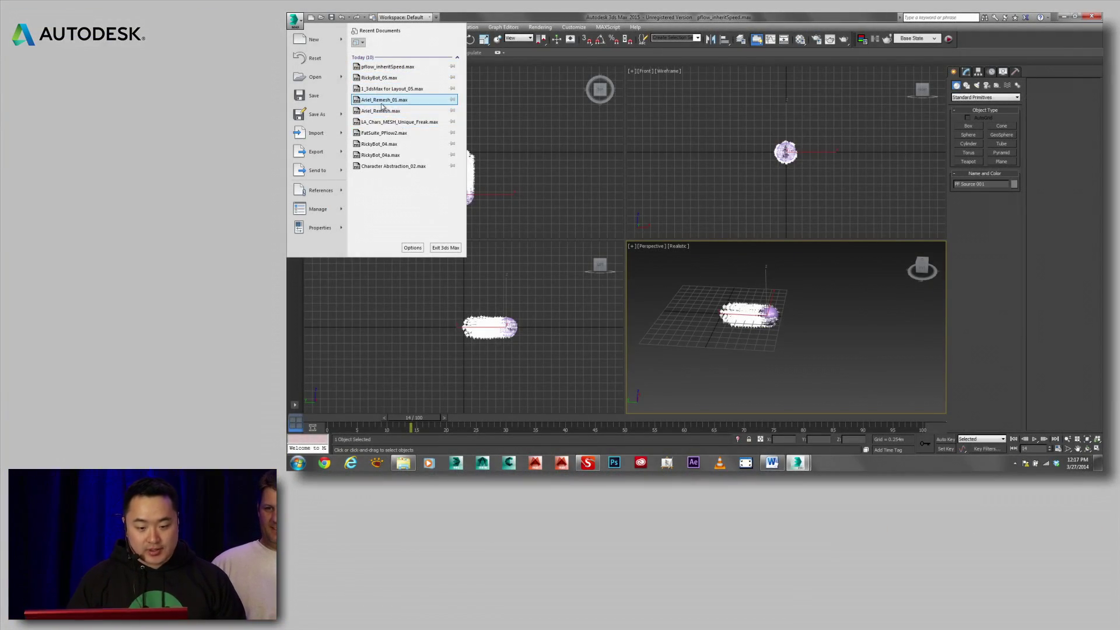
pyautogui.click(382, 101)
pyautogui.click(694, 250)
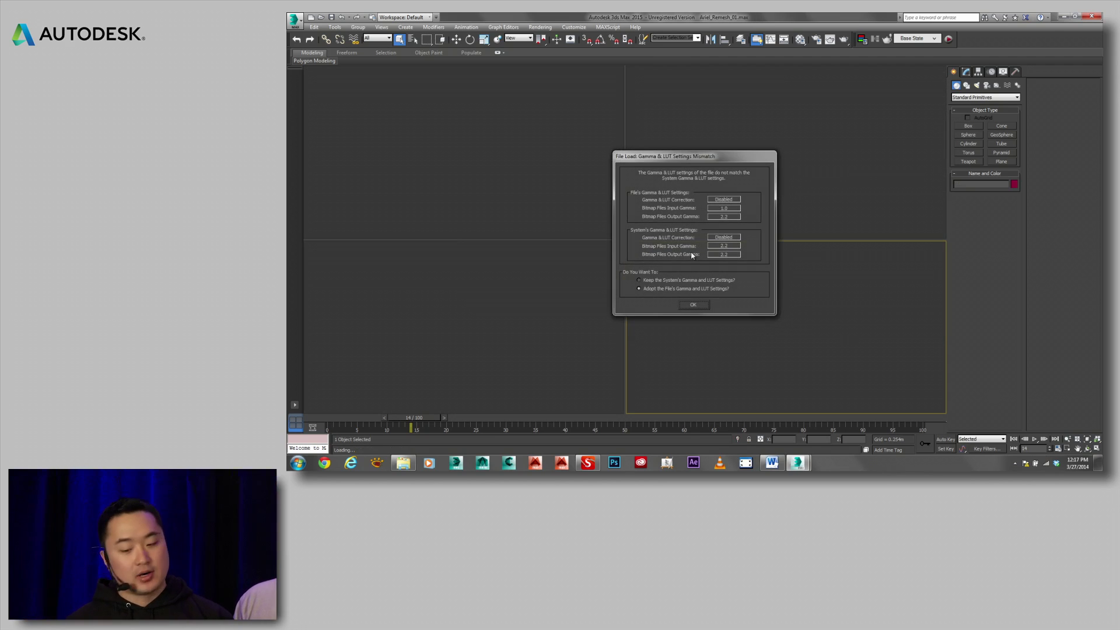
pyautogui.click(694, 305)
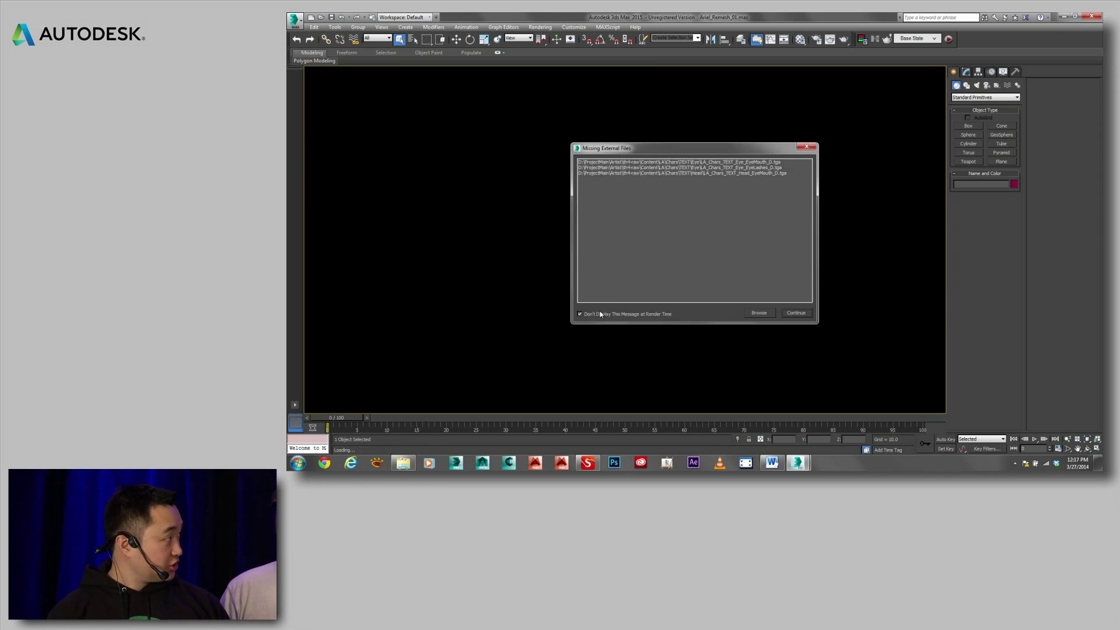
pyautogui.click(795, 314)
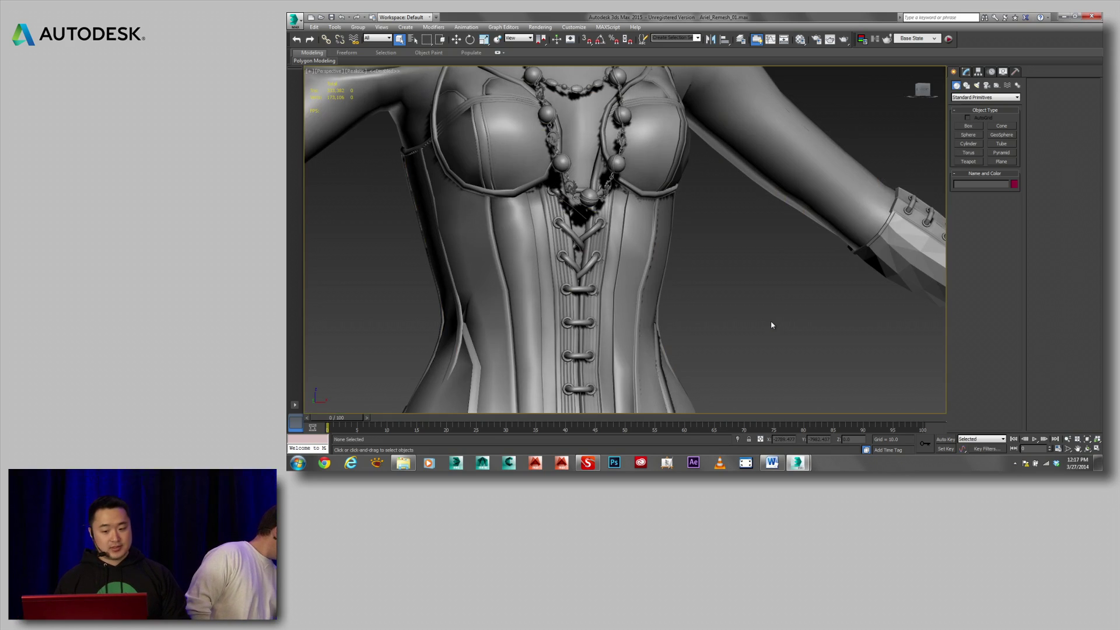
# Step: Select the grey untextured character group in the perspective view
pyautogui.moveTo(773, 321); pyautogui.dragTo(800, 306, button='middle')
pyautogui.scroll(-5, 800, 308)
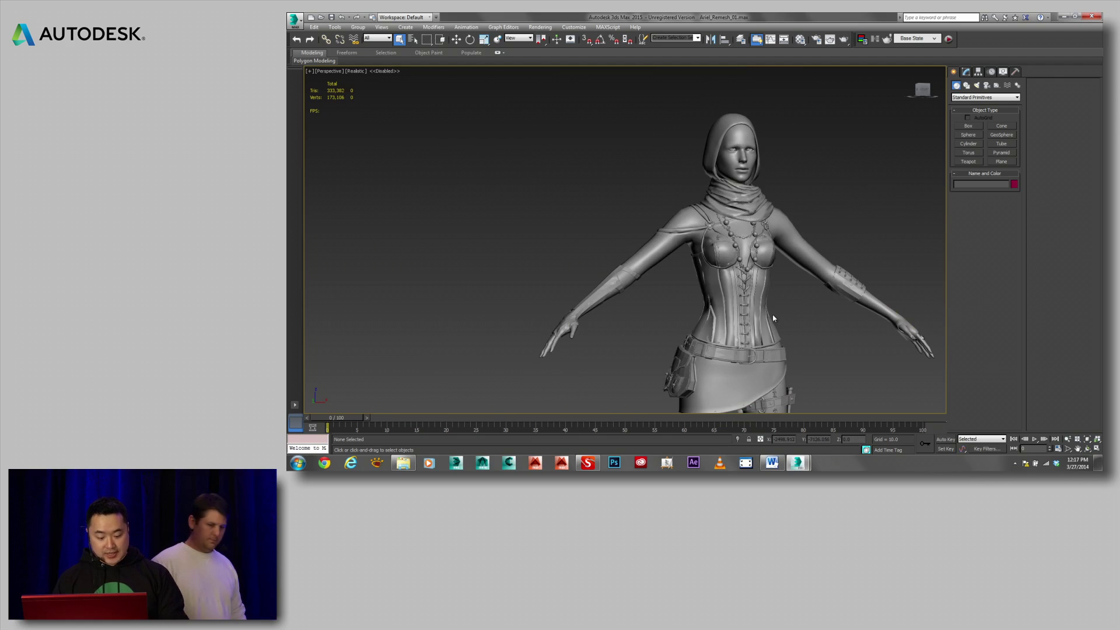
pyautogui.click(743, 279)
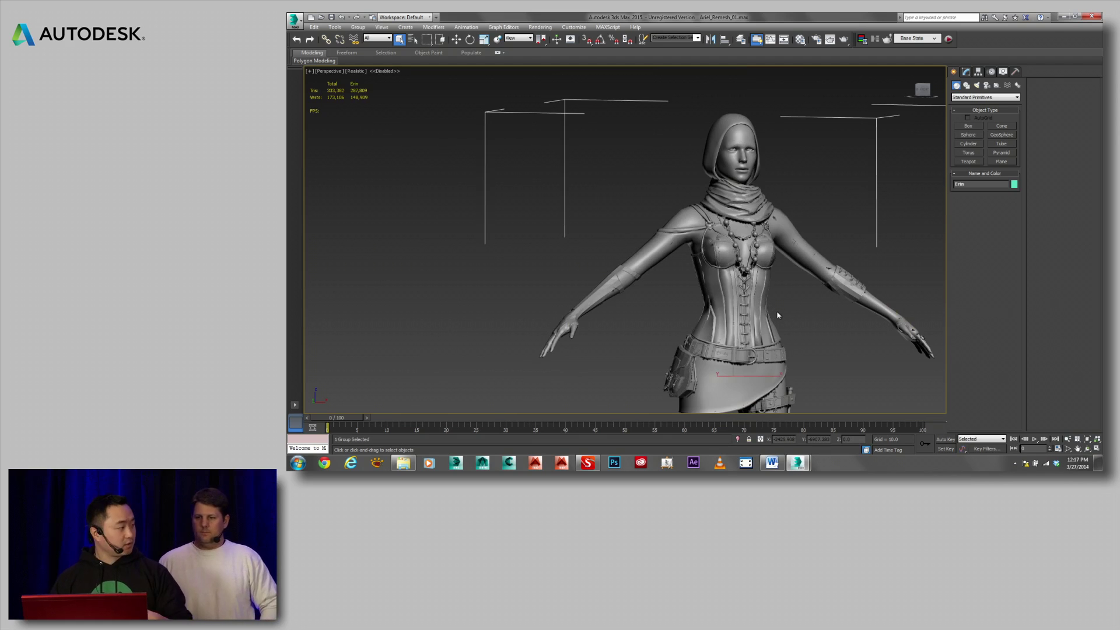
pyautogui.keyDown('alt'); pyautogui.moveTo(762, 300); pyautogui.dragTo(704, 260, button='middle'); pyautogui.keyUp('alt')
pyautogui.scroll(-5, 685, 247)
pyautogui.scroll(5, 705, 260)
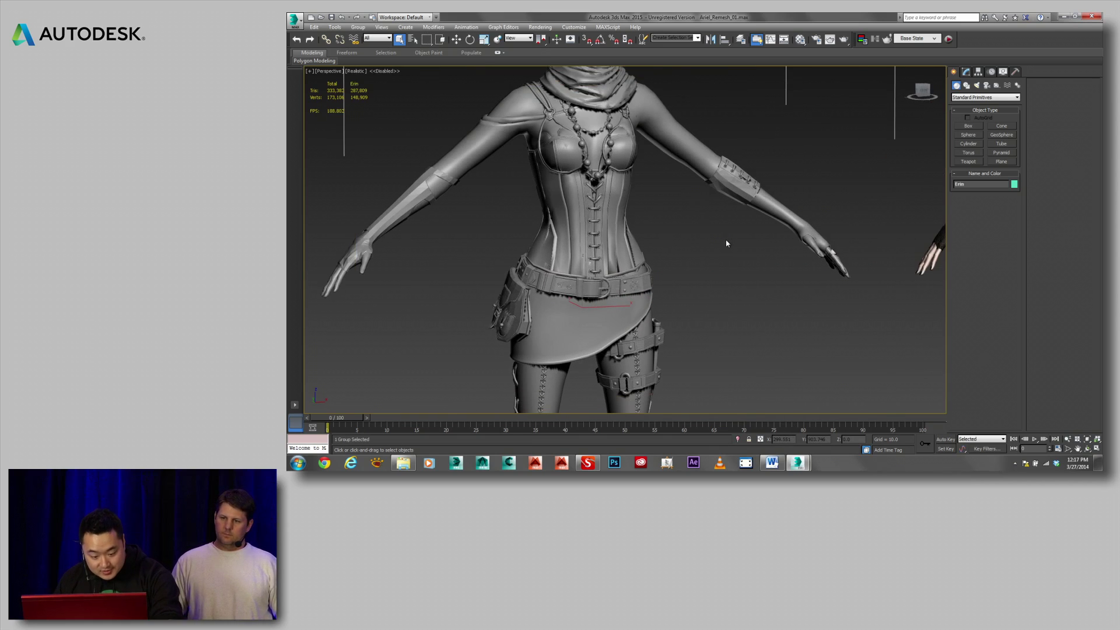
# Step: Show edged faces on the grey character and examine the mesh density of its corset, belt and full body
pyautogui.press('F3')
pyautogui.scroll(-2, 758, 248)
pyautogui.press('F3')
pyautogui.scroll(-3, 758, 249)
pyautogui.moveTo(751, 254)
pyautogui.keyDown('alt'); pyautogui.mouseDown(button='middle')
pyautogui.moveTo(768, 251)
pyautogui.moveTo(759, 257)
pyautogui.mouseUp(button='middle'); pyautogui.keyUp('alt')
pyautogui.scroll(5, 753, 255)
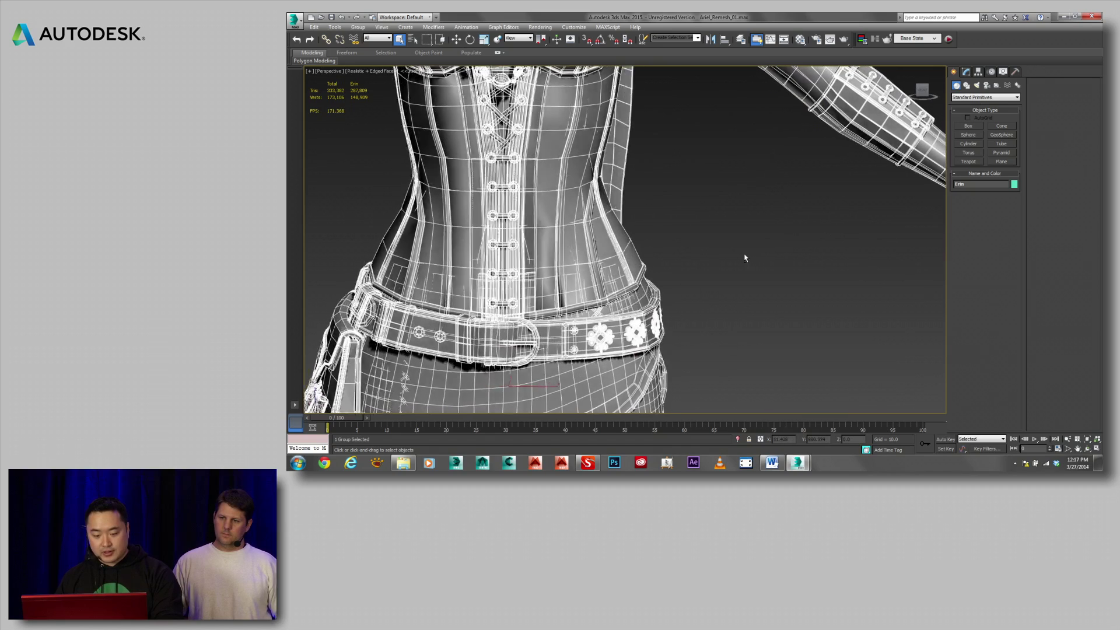
pyautogui.keyDown('alt'); pyautogui.moveTo(750, 242); pyautogui.dragTo(694, 220, button='middle'); pyautogui.keyUp('alt')
pyautogui.scroll(-6, 777, 313)
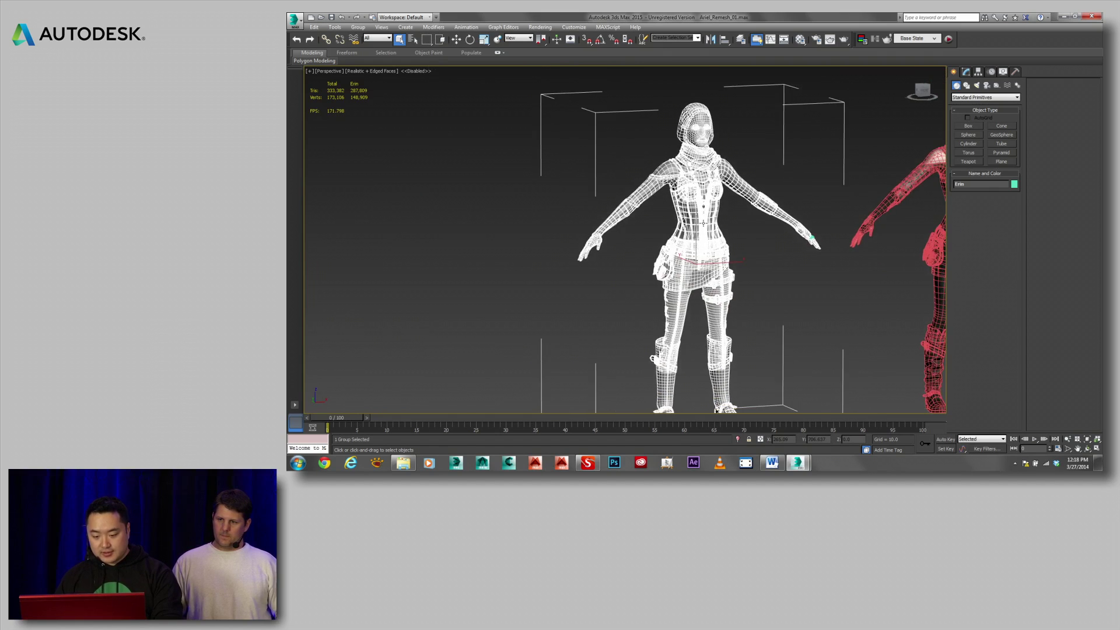
pyautogui.scroll(3, 693, 219)
# Step: Raise the iterations of the grey character's TurboSmooth modifier by two levels and deselect the group
pyautogui.click(966, 71)
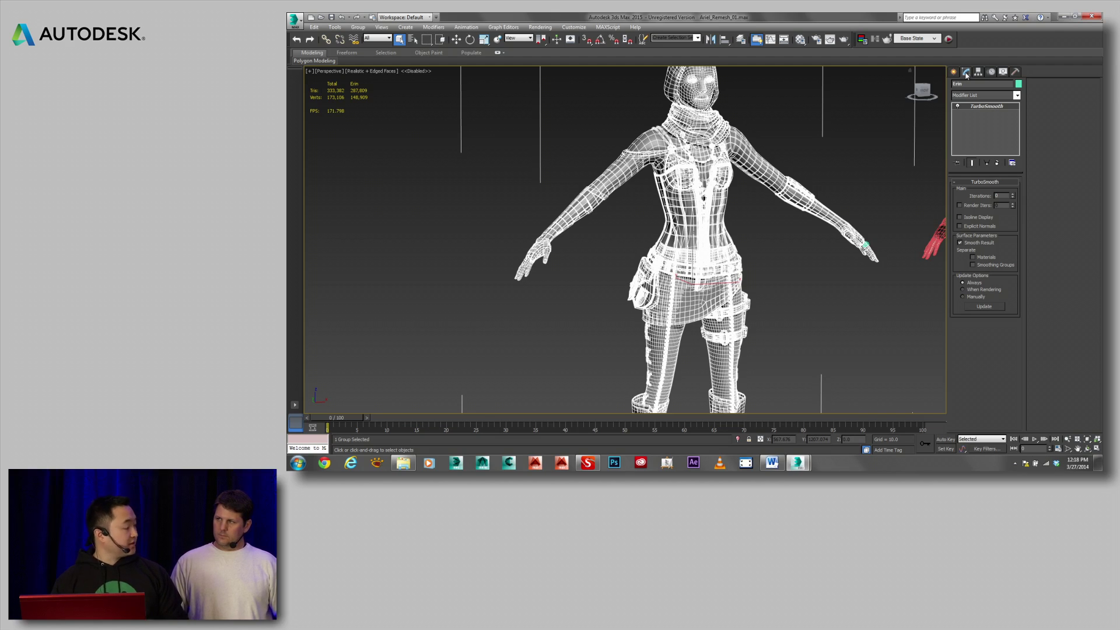
pyautogui.click(1014, 195)
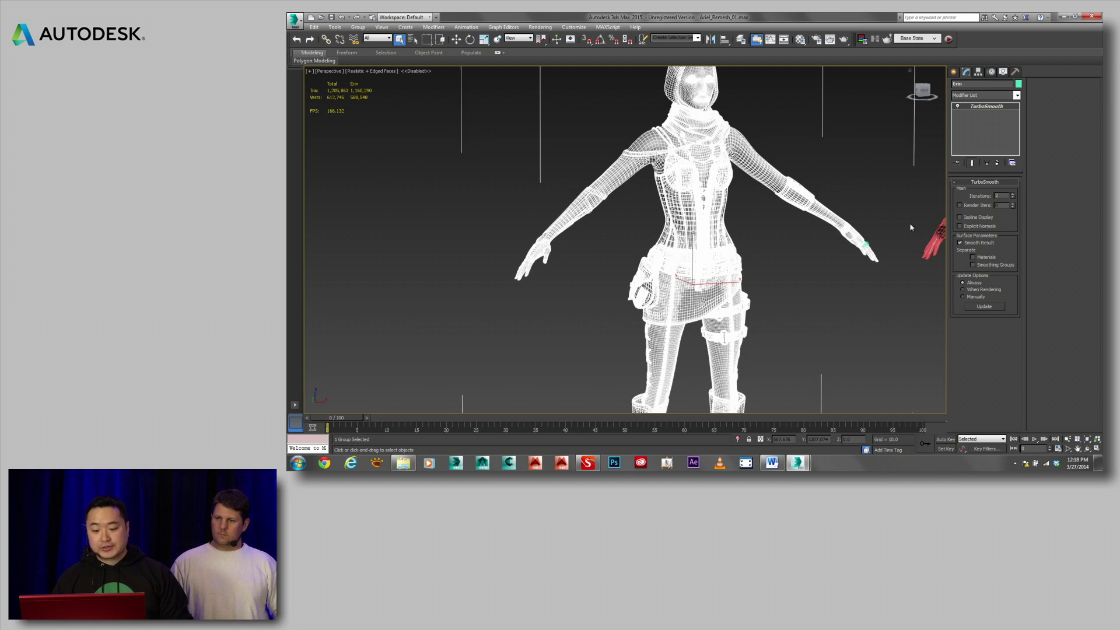
pyautogui.click(785, 287)
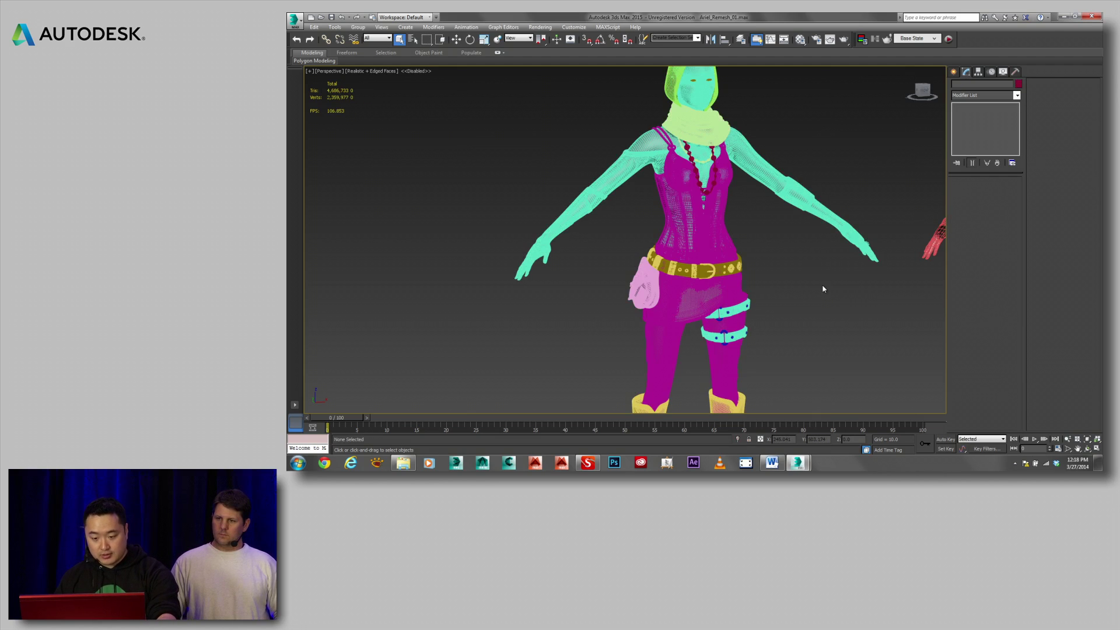
# Step: Turn off the edged faces display and reselect the smoothed grey character group
pyautogui.press('F4')
pyautogui.moveTo(823, 287)
pyautogui.mouseDown(button='middle')
pyautogui.moveTo(808, 264)
pyautogui.moveTo(790, 270)
pyautogui.moveTo(801, 271)
pyautogui.mouseUp(button='middle')
pyautogui.click(738, 214)
pyautogui.keyDown('alt'); pyautogui.moveTo(757, 222); pyautogui.dragTo(798, 316, button='middle'); pyautogui.keyUp('alt')
pyautogui.scroll(3, 766, 238)
pyautogui.scroll(-3, 797, 317)
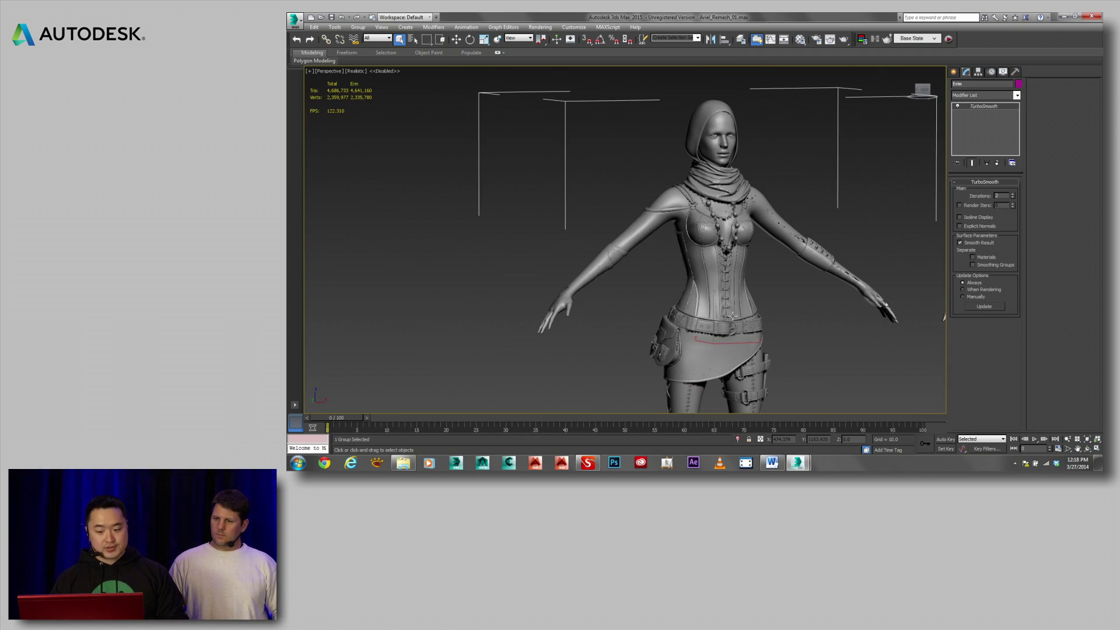
# Step: Compare the smoothed grey character with the textured one beside it, and examine its skirt, thigh straps, belt and corset up close
pyautogui.moveTo(777, 271); pyautogui.dragTo(344, 176, button='middle')
pyautogui.keyDown('alt'); pyautogui.moveTo(685, 232); pyautogui.dragTo(668, 227, button='middle'); pyautogui.keyUp('alt')
pyautogui.moveTo(803, 260); pyautogui.dragTo(882, 232, button='middle')
pyautogui.scroll(-4, 882, 232)
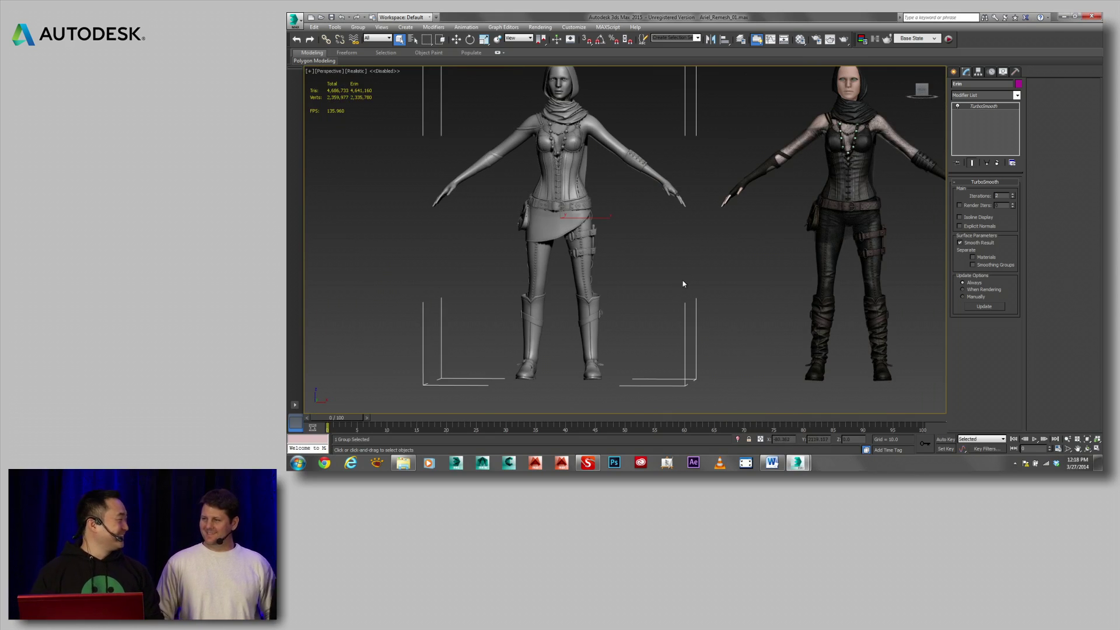
pyautogui.moveTo(779, 264); pyautogui.dragTo(757, 283, button='middle')
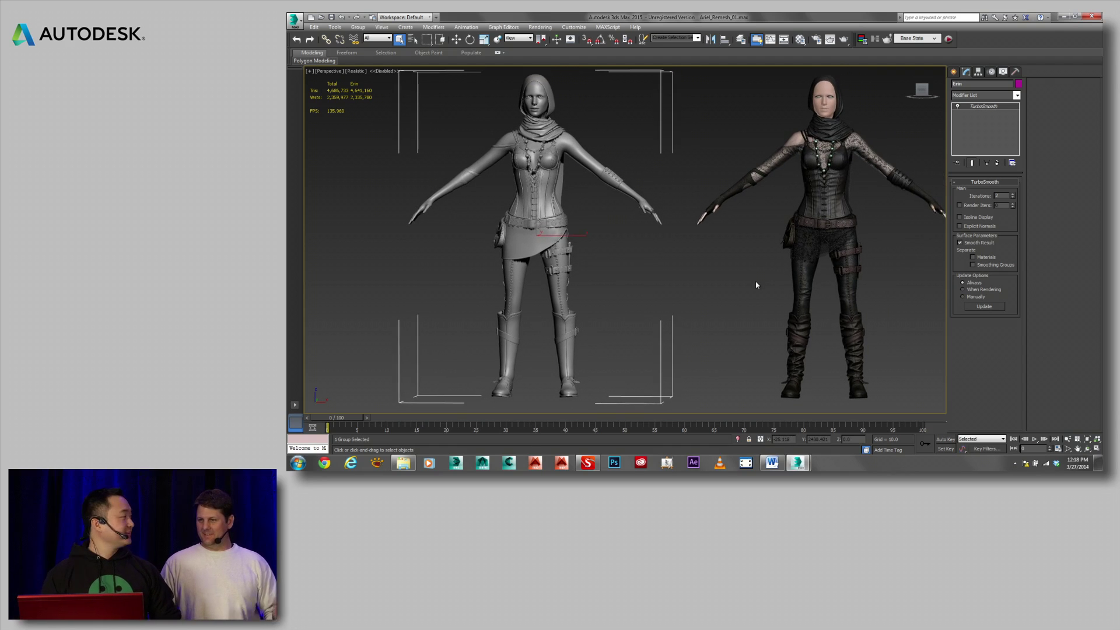
pyautogui.moveTo(645, 273); pyautogui.dragTo(1055, 304, button='middle')
pyautogui.scroll(5, 687, 270)
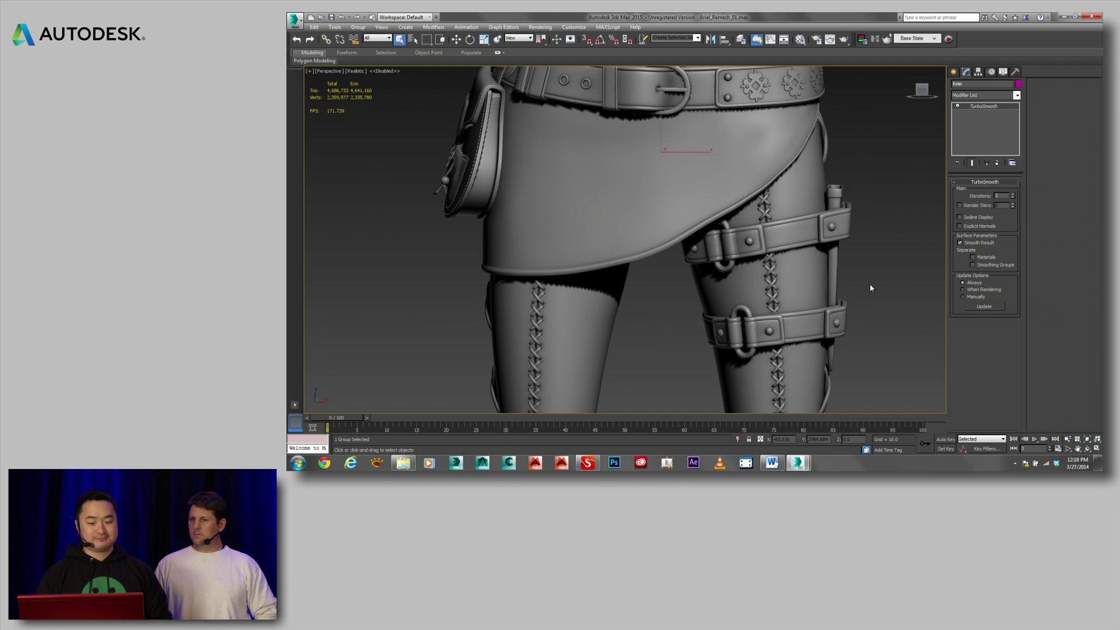
pyautogui.moveTo(805, 192); pyautogui.dragTo(837, 337, button='middle')
pyautogui.moveTo(826, 286); pyautogui.dragTo(812, 349, button='middle')
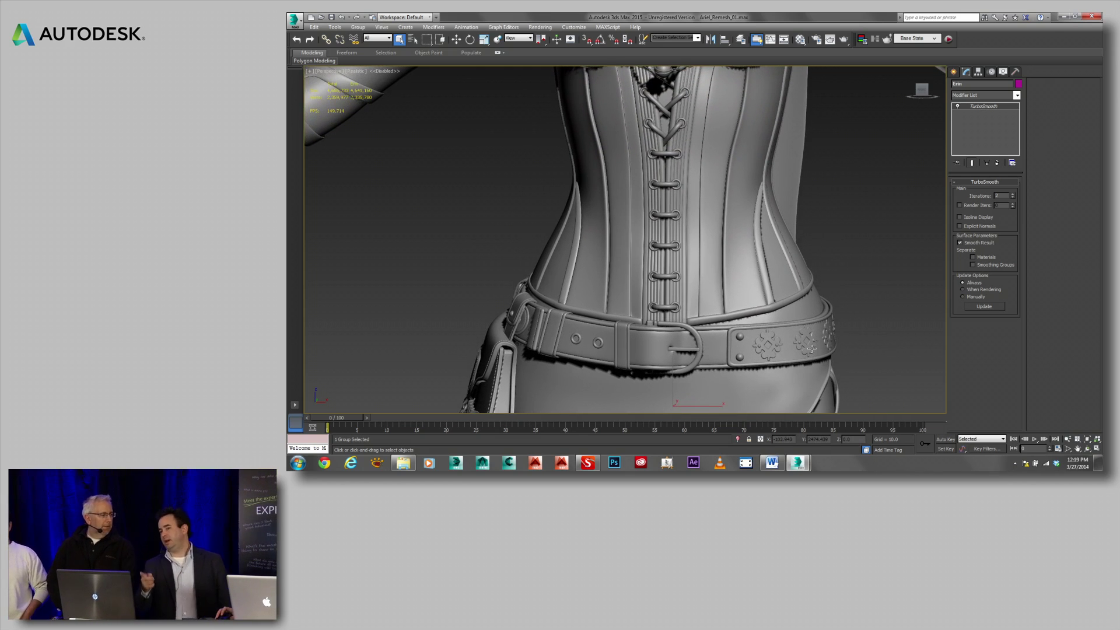
pyautogui.scroll(-8, 812, 349)
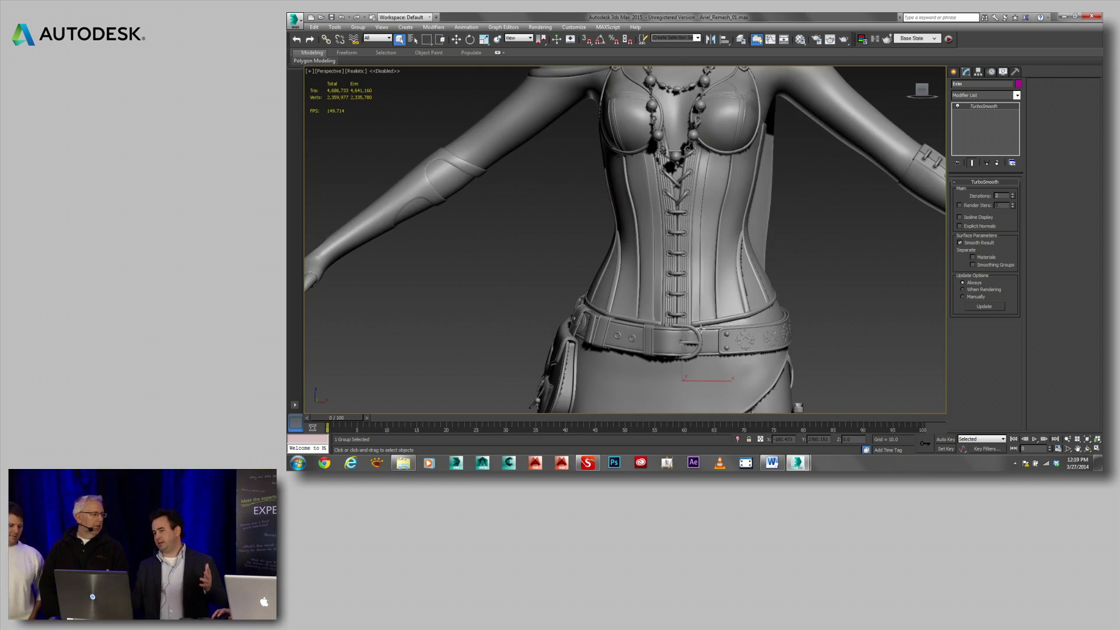
pyautogui.scroll(10, 698, 330)
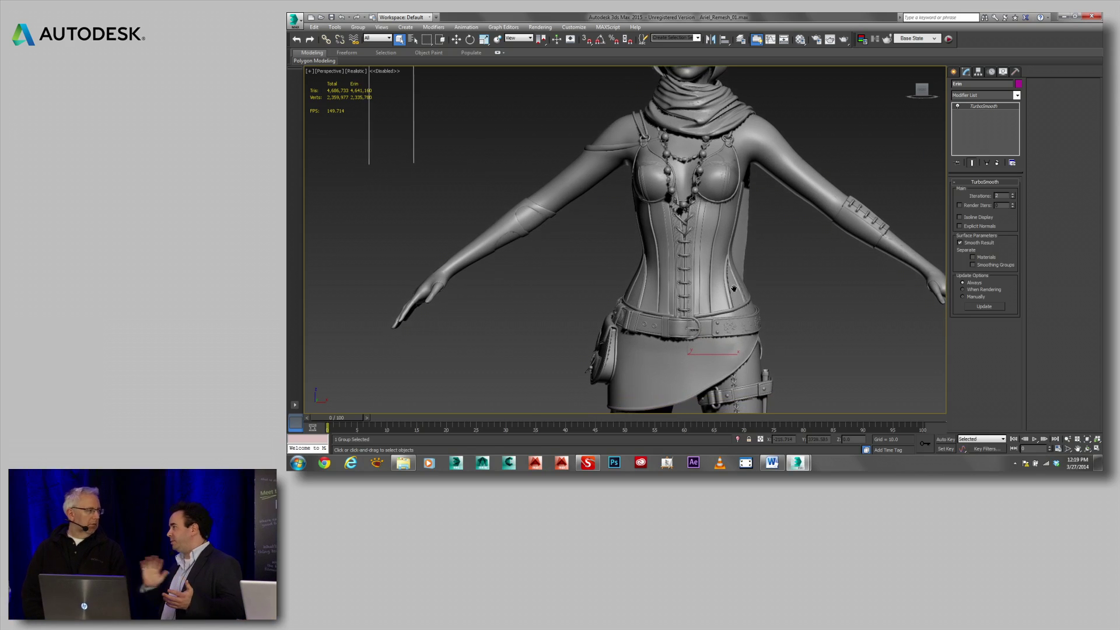
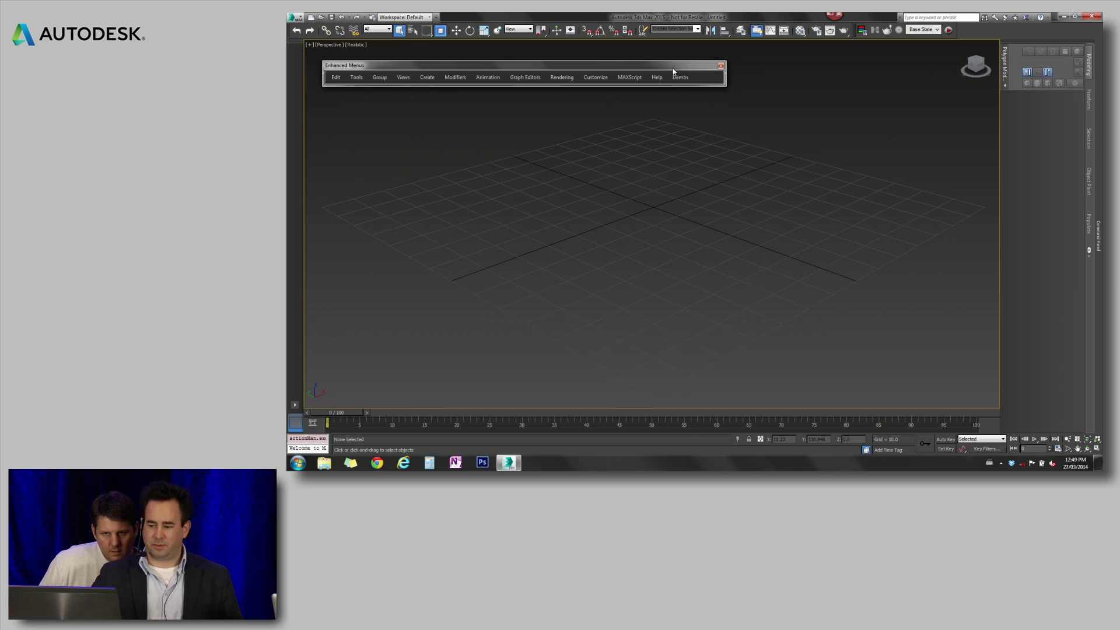
# Step: Tear off the 2014 and 2015 Demos submenus from the Enhanced Menus and combine them into one floating menu
pyautogui.click(678, 77)
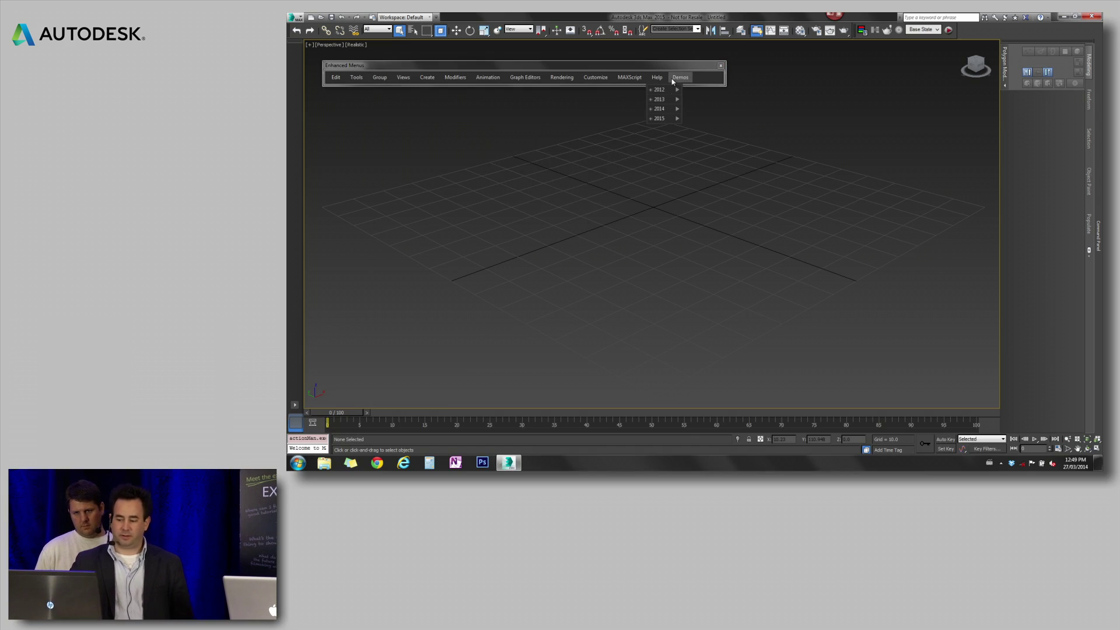
pyautogui.moveTo(657, 110)
pyautogui.moveTo(595, 109); pyautogui.dragTo(511, 111)
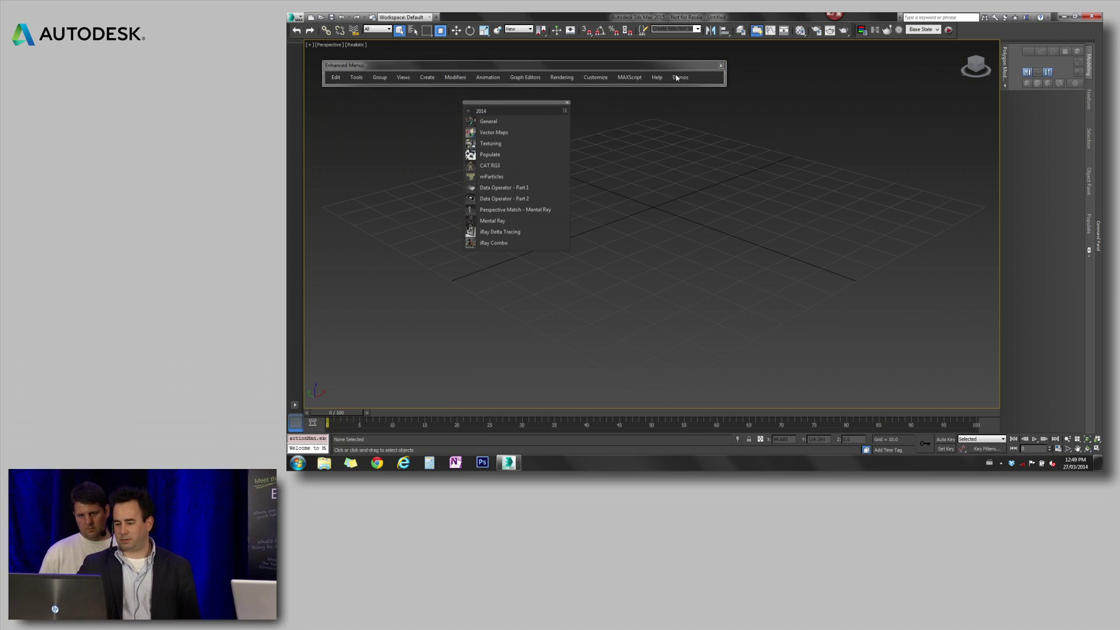
pyautogui.moveTo(658, 119)
pyautogui.moveTo(612, 121); pyautogui.dragTo(636, 147)
pyautogui.moveTo(490, 106); pyautogui.dragTo(394, 115)
pyautogui.moveTo(578, 70); pyautogui.dragTo(582, 68)
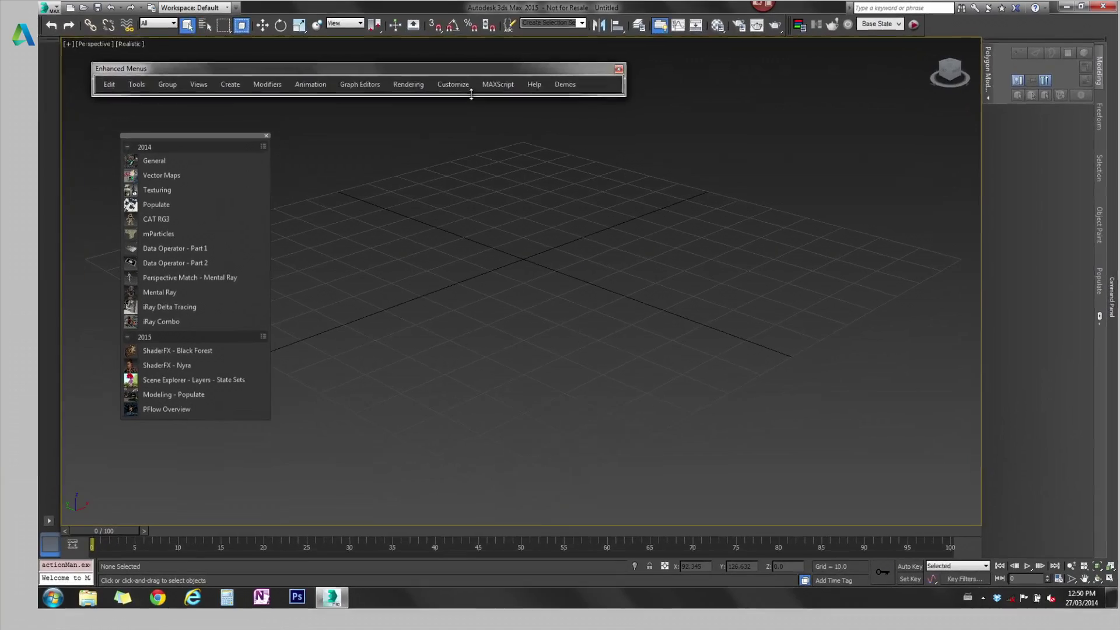
pyautogui.moveTo(232, 136); pyautogui.dragTo(198, 128)
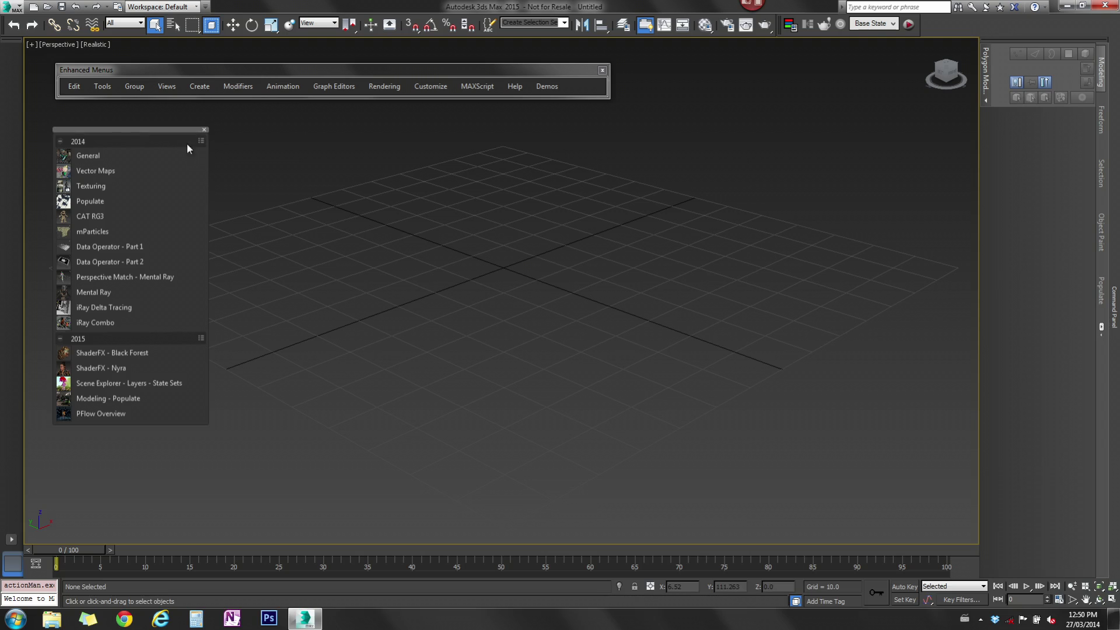
# Step: Separate the 2015 submenu from the floating 2014 menu and close both floating menus
pyautogui.moveTo(165, 338); pyautogui.dragTo(414, 182)
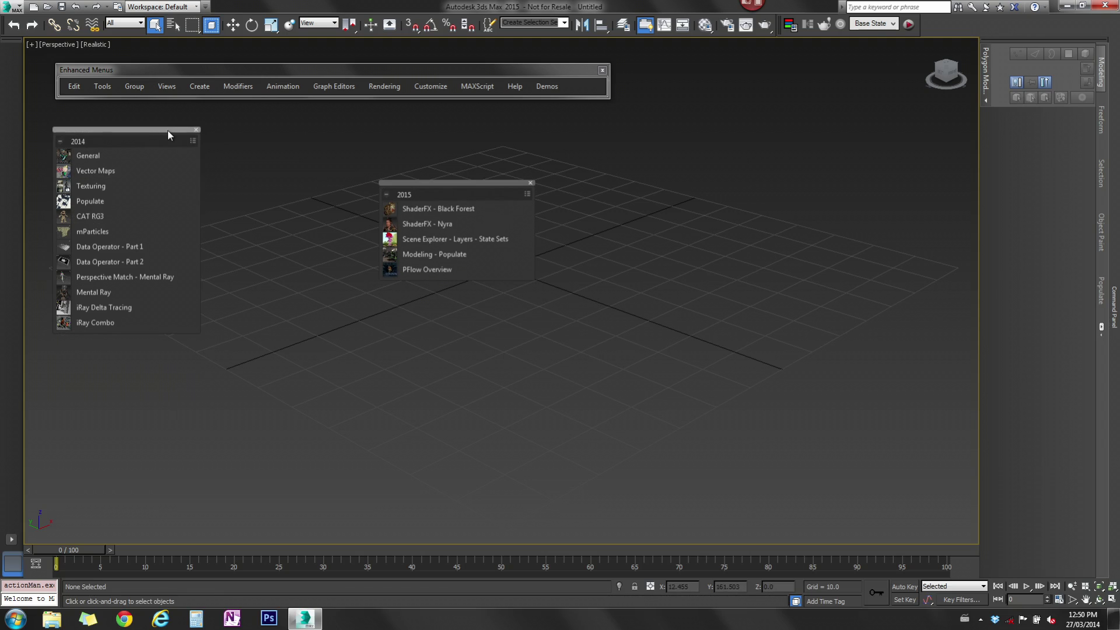
pyautogui.moveTo(167, 131); pyautogui.dragTo(186, 134)
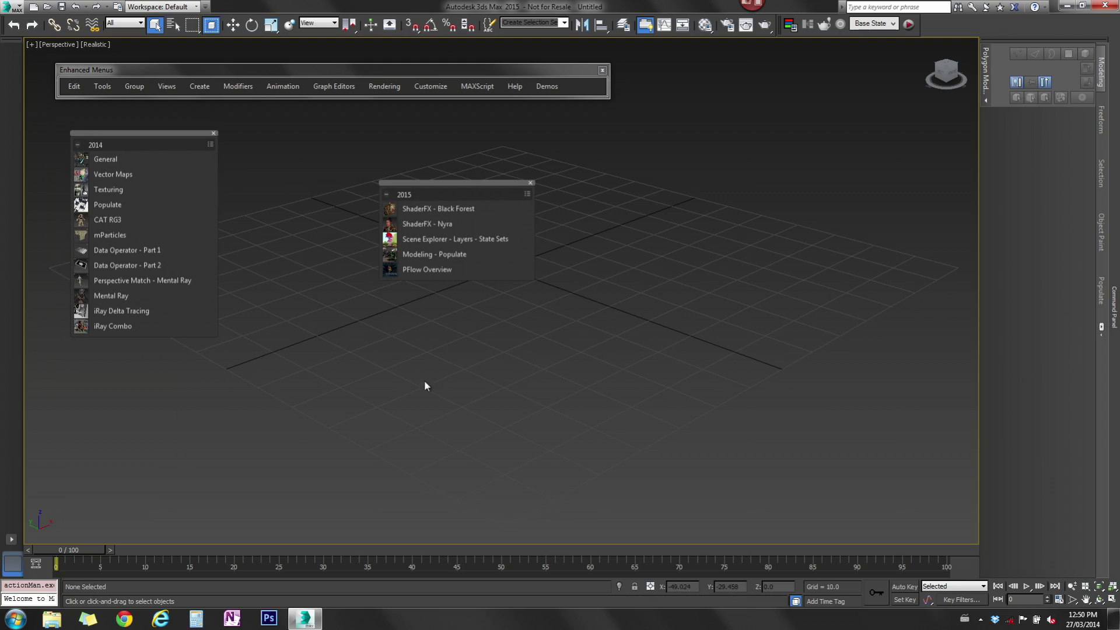
pyautogui.click(214, 133)
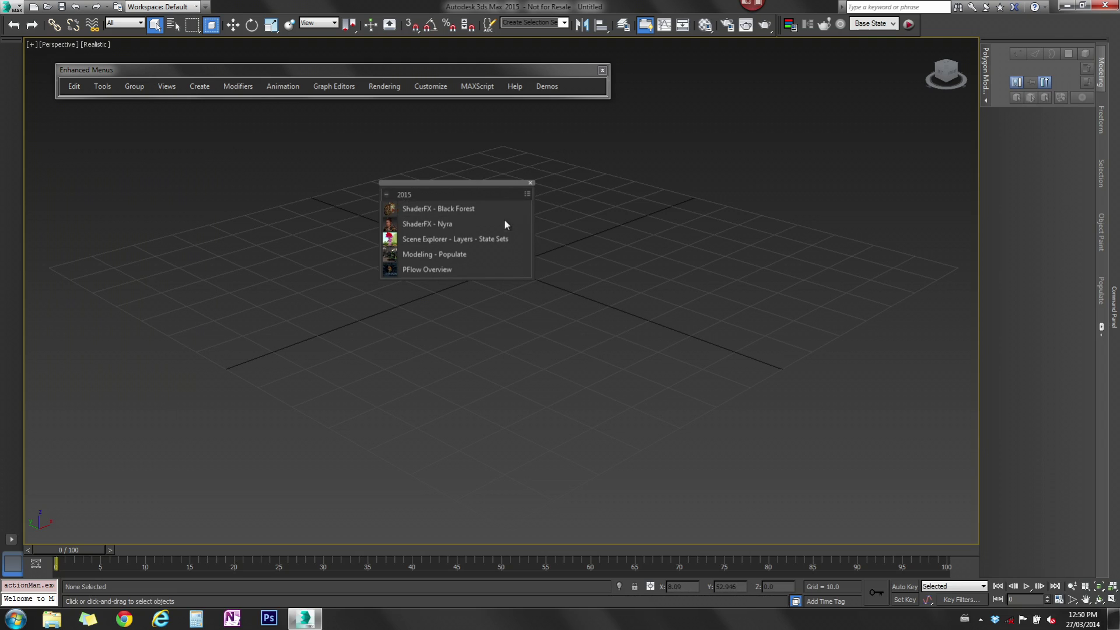
pyautogui.moveTo(484, 184); pyautogui.dragTo(455, 186)
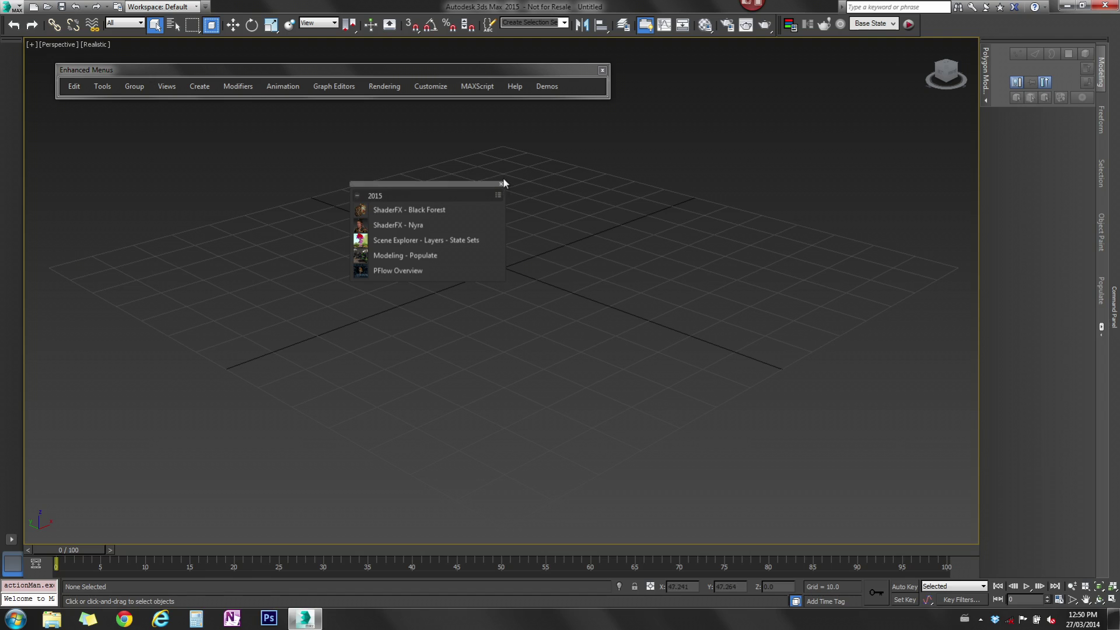
pyautogui.click(501, 184)
# Step: Dock the floating Enhanced Menus bar above the main toolbar
pyautogui.moveTo(386, 70); pyautogui.dragTo(388, 35)
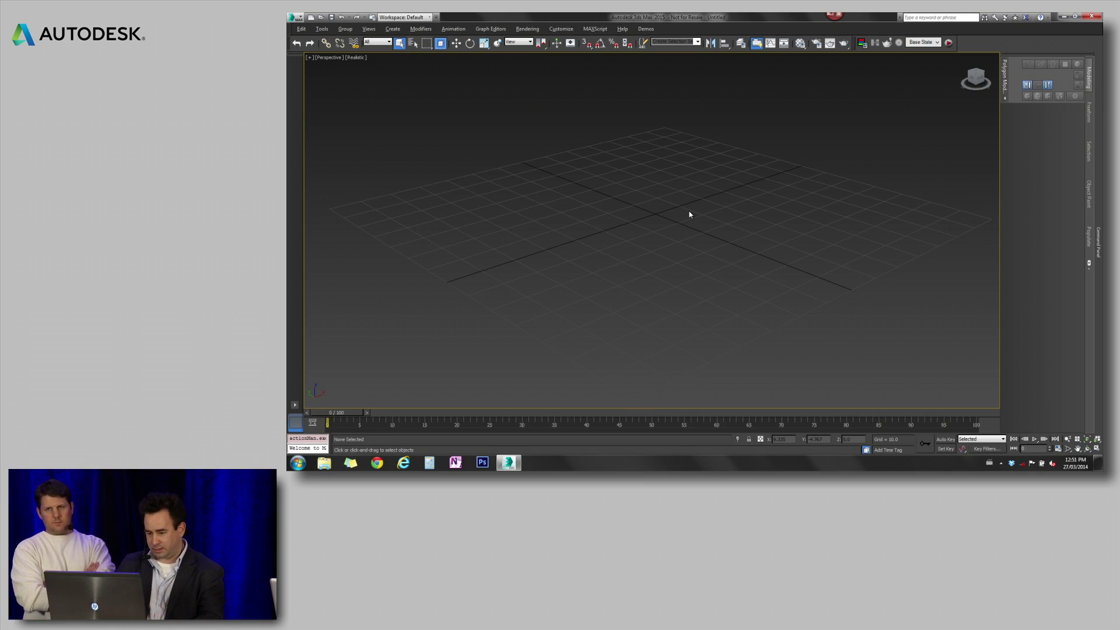
pyautogui.moveTo(691, 202); pyautogui.dragTo(675, 195, button='middle')
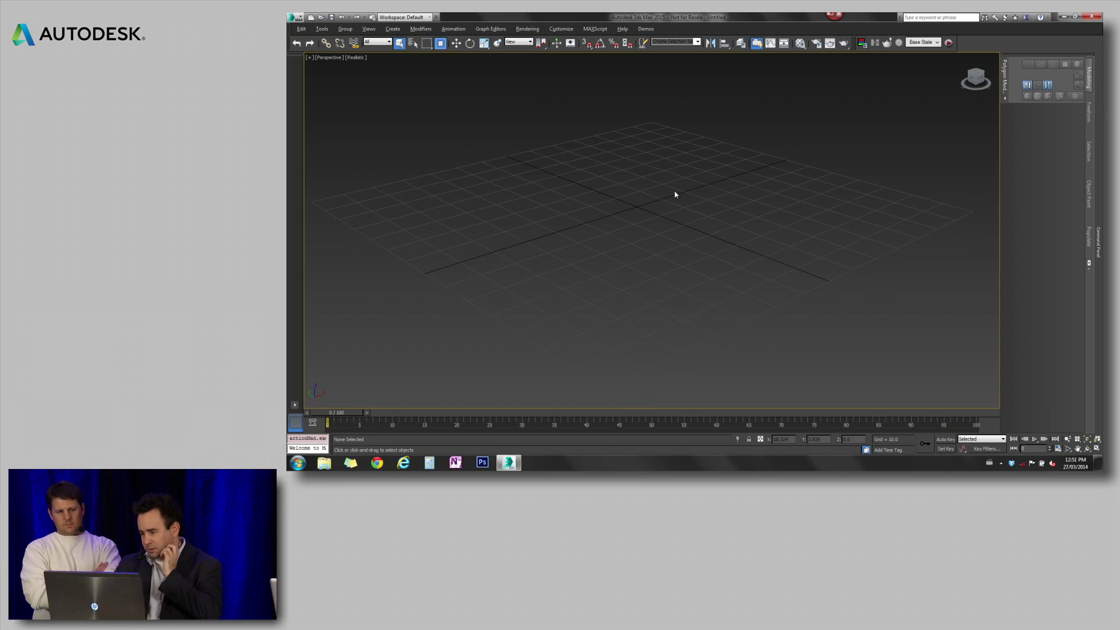
# Step: Create a Legos primitive brick near the far edge of the grid in the perspective view
pyautogui.moveTo(1098, 242)
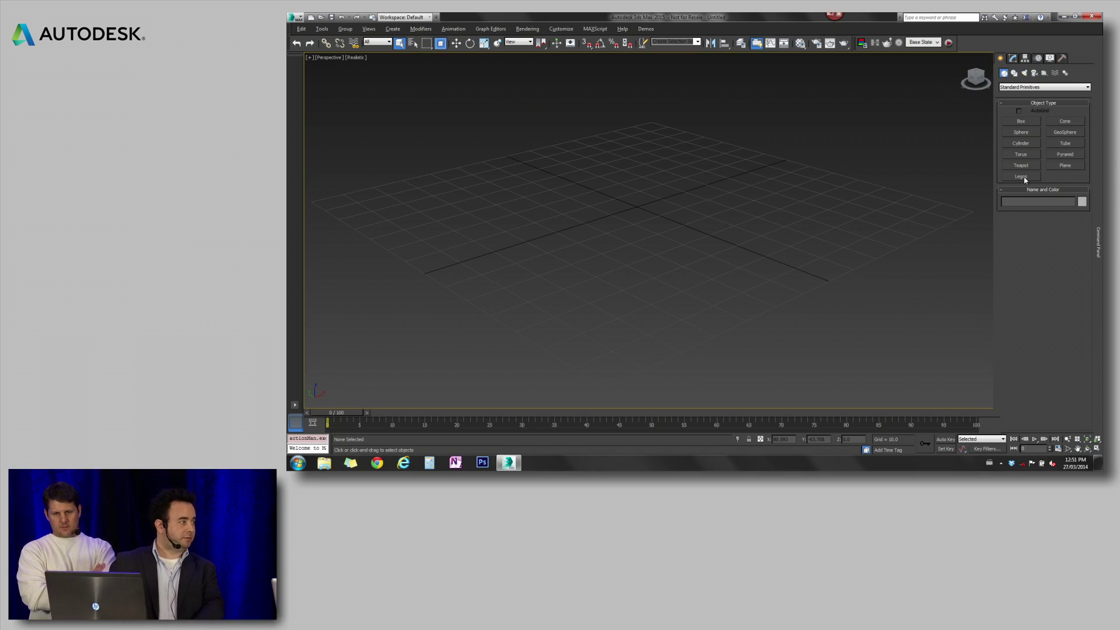
pyautogui.click(1022, 177)
pyautogui.click(863, 187)
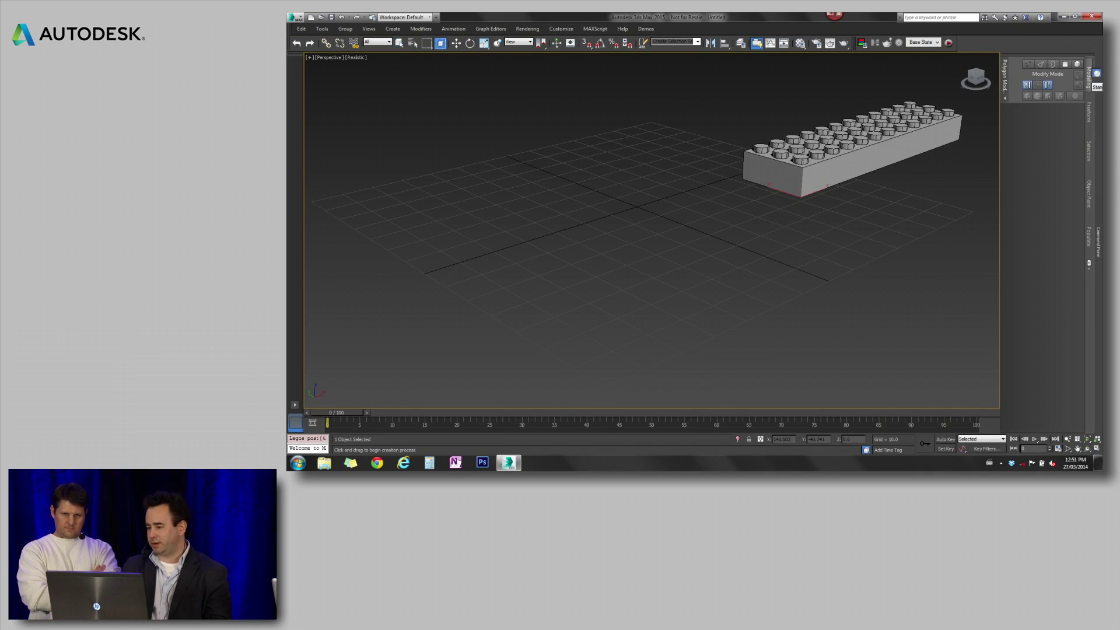
# Step: Set the Lego brick's width to 2 and its length to 2
pyautogui.moveTo(1100, 87)
pyautogui.click(1012, 59)
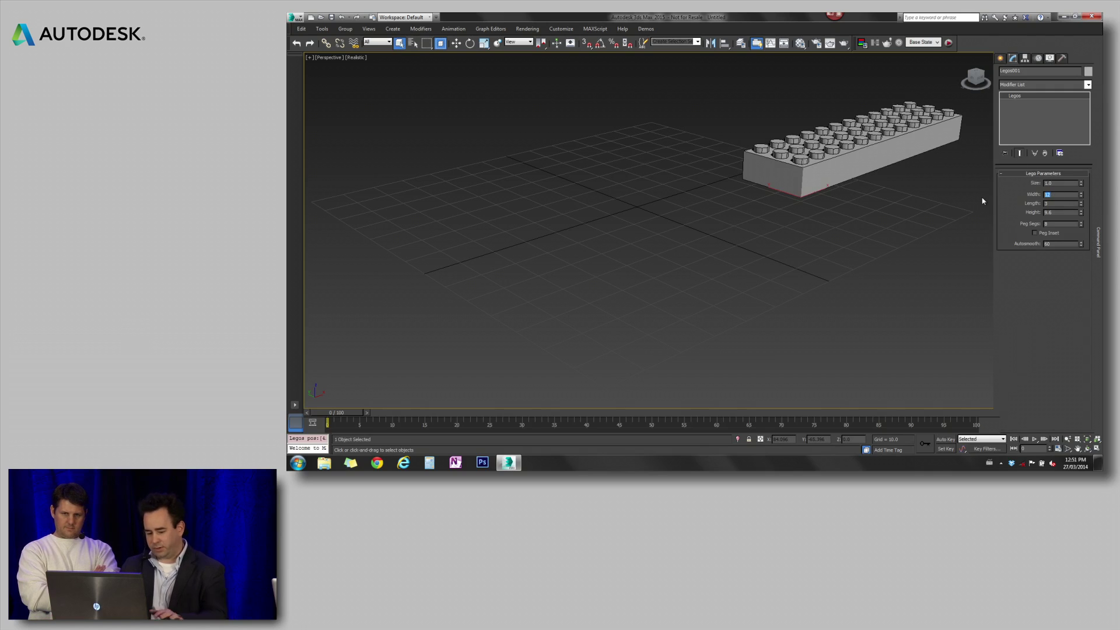
pyautogui.press('Return')
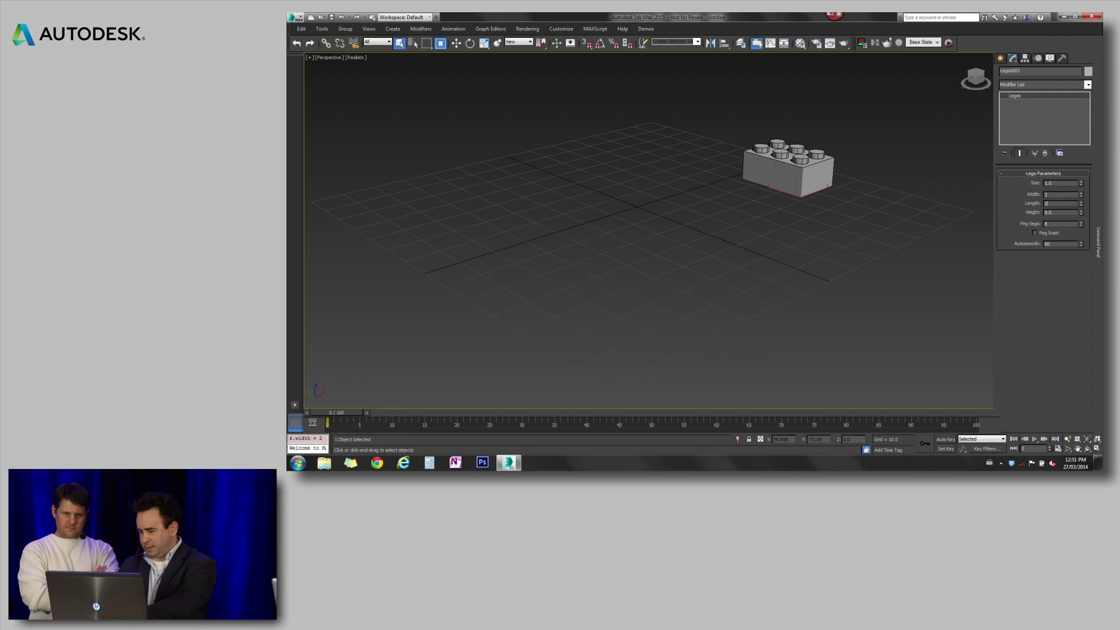
pyautogui.write('2')
pyautogui.press('Return')
pyautogui.rightClick(839, 192)
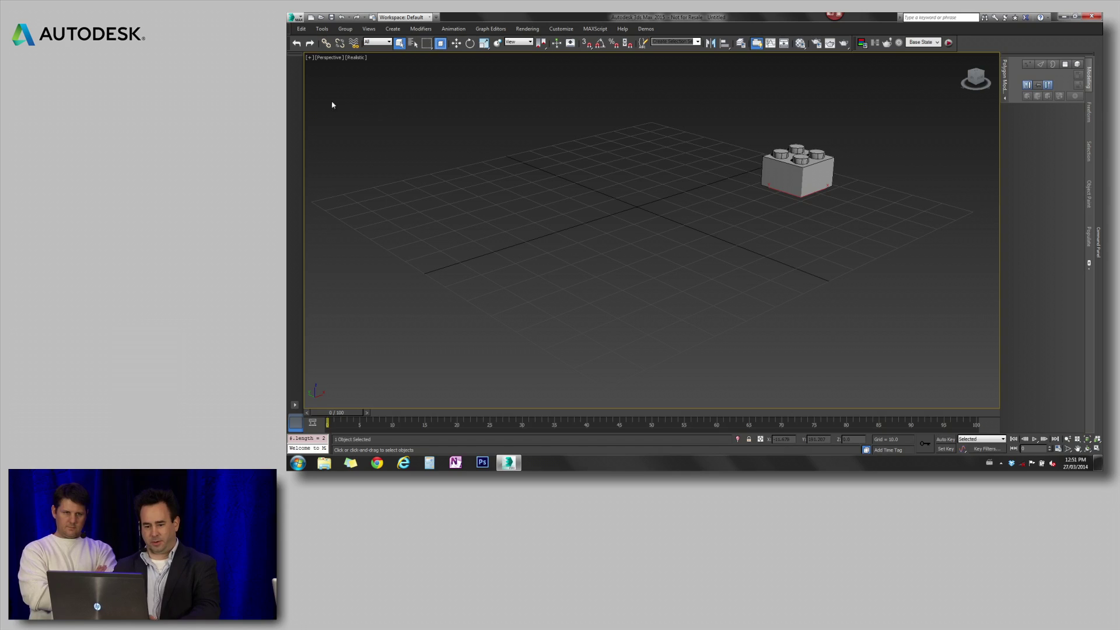
# Step: Open the recent scene Monster.max, inspect the monster's mesh by selecting it, and clear the selection
pyautogui.click(298, 18)
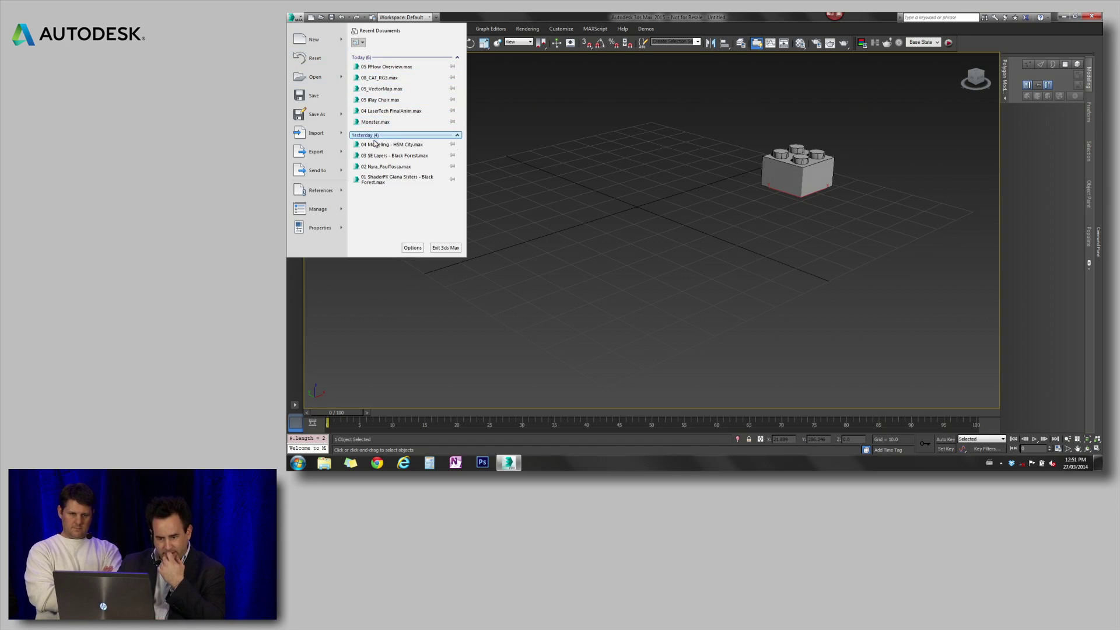
pyautogui.click(375, 123)
pyautogui.click(694, 250)
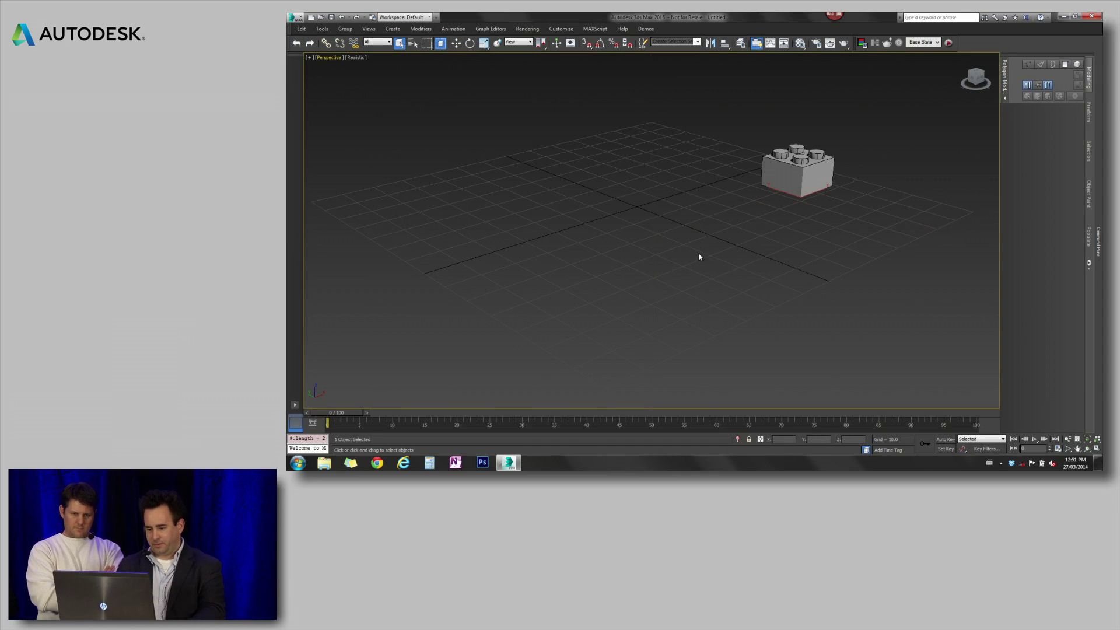
pyautogui.keyDown('alt'); pyautogui.moveTo(688, 257); pyautogui.dragTo(712, 265, button='middle'); pyautogui.keyUp('alt')
pyautogui.scroll(-2, 712, 264)
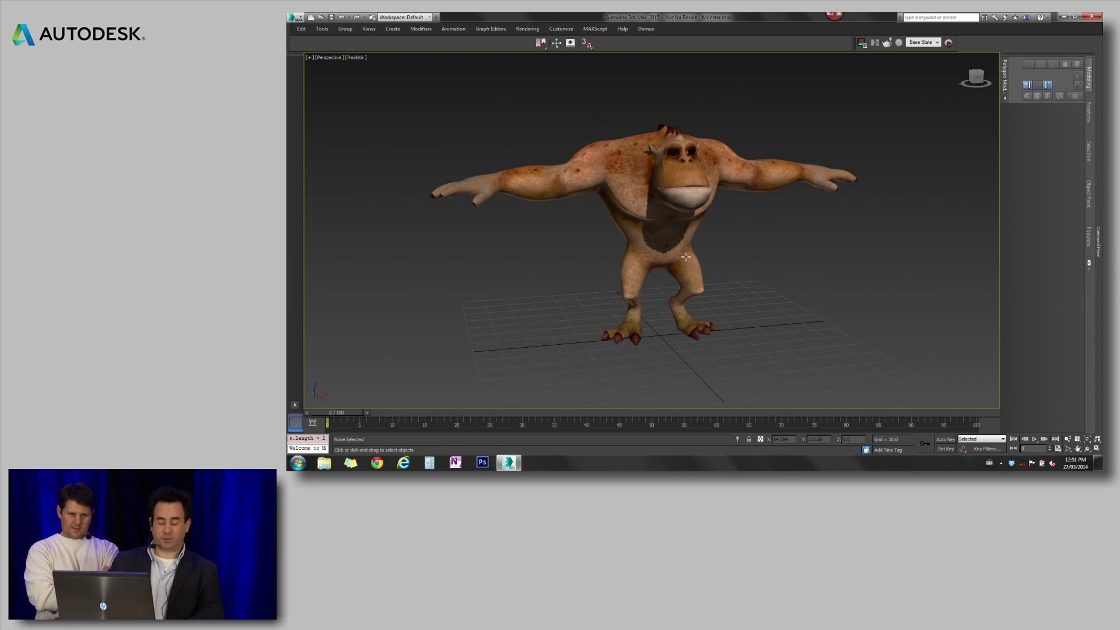
pyautogui.keyDown('alt'); pyautogui.moveTo(687, 257); pyautogui.dragTo(691, 259, button='middle'); pyautogui.keyUp('alt')
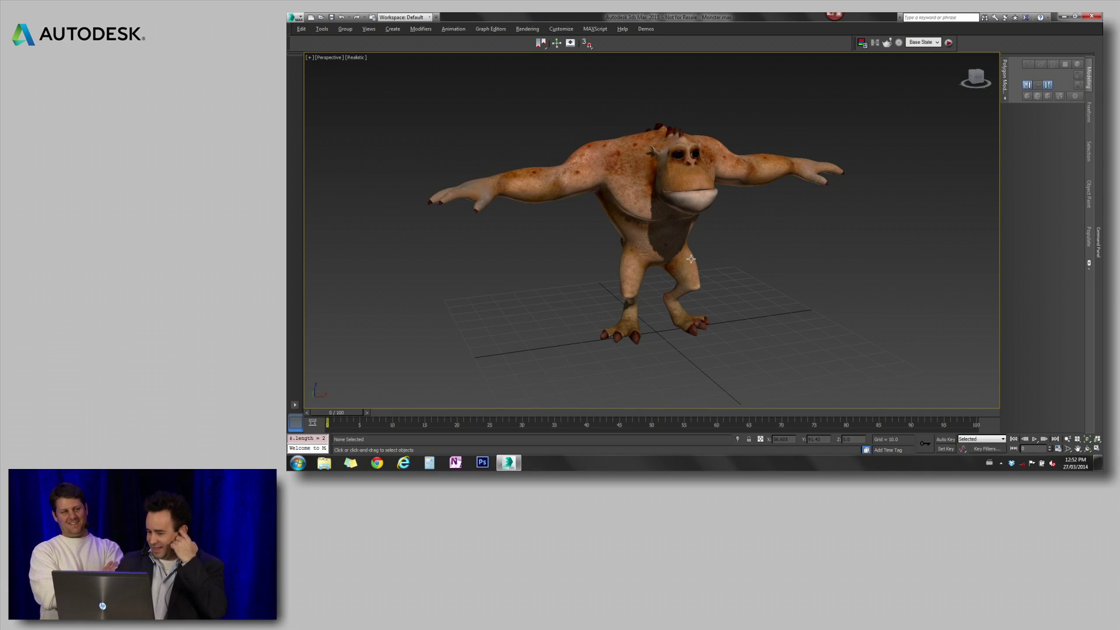
pyautogui.click(680, 248)
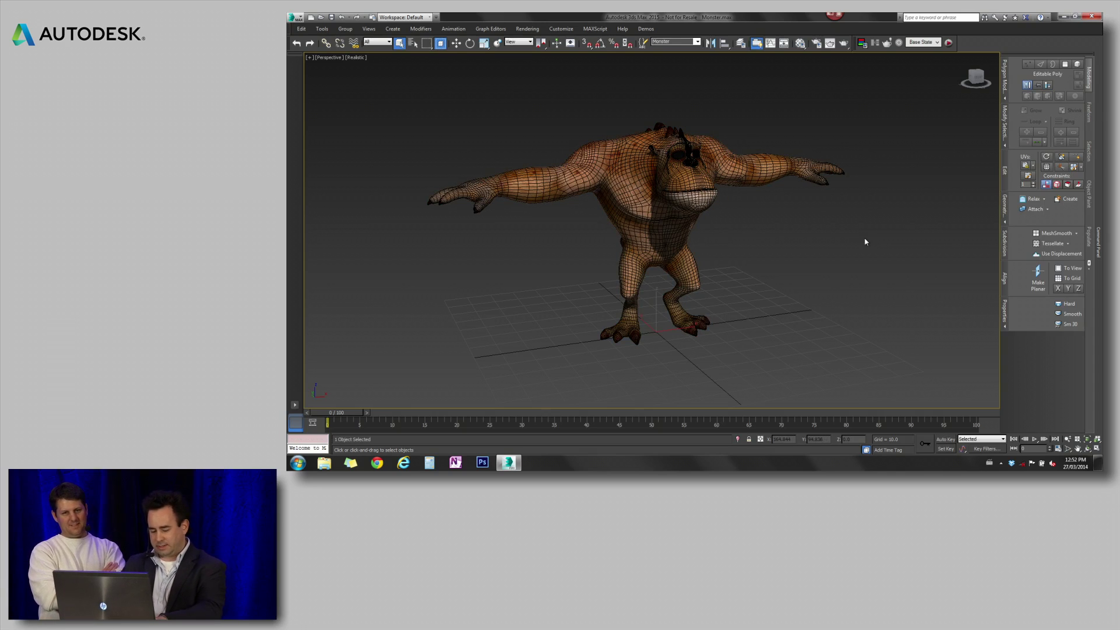
pyautogui.click(819, 129)
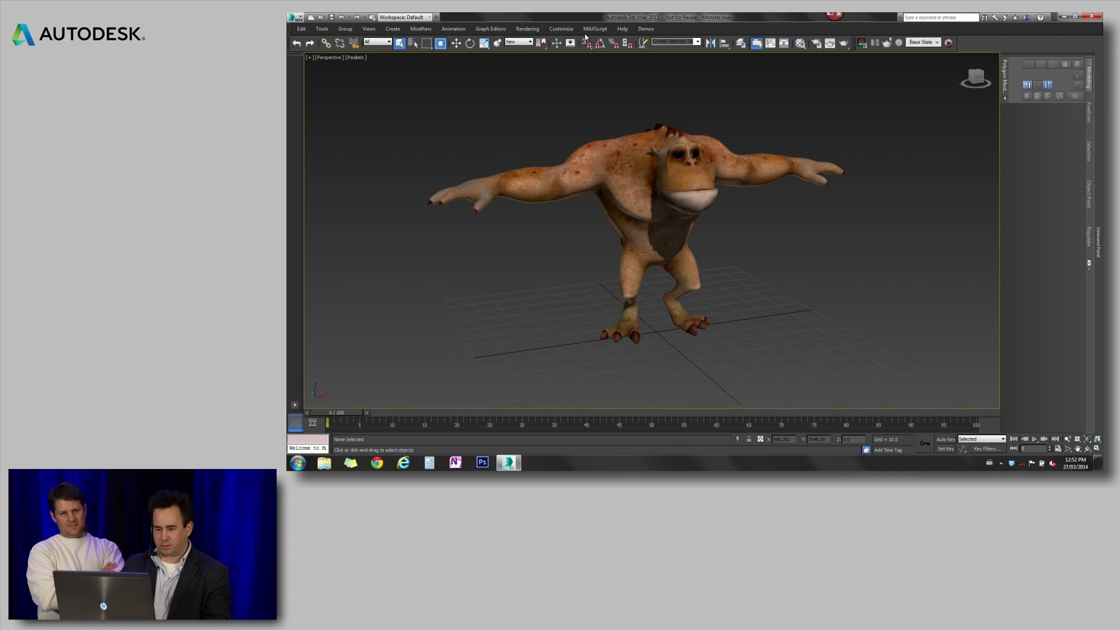
# Step: Open Particle View and reposition its window and the perspective view so the monster stays visible beside it
pyautogui.click(490, 29)
pyautogui.moveTo(465, 45)
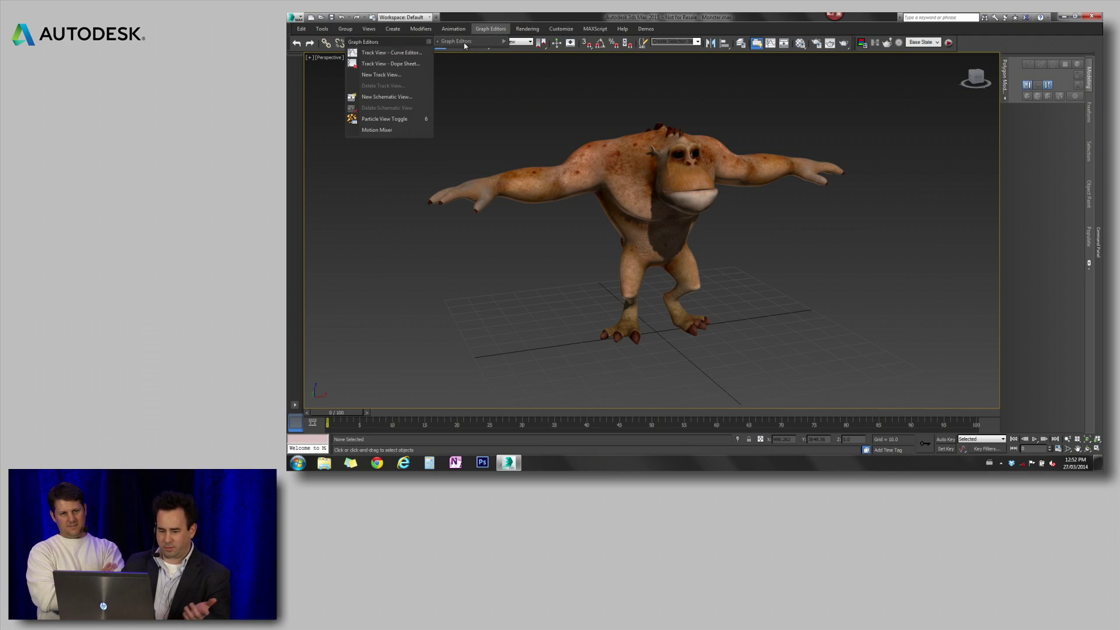
pyautogui.click(385, 119)
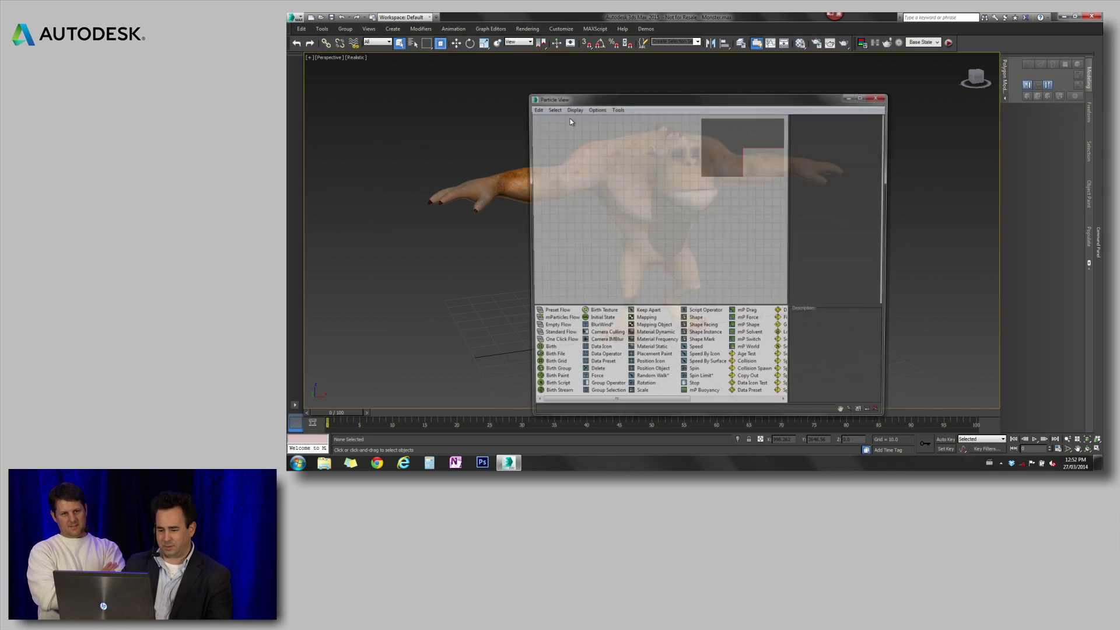
pyautogui.moveTo(583, 101); pyautogui.dragTo(353, 69)
pyautogui.moveTo(890, 134)
pyautogui.mouseDown(button='middle')
pyautogui.moveTo(909, 133)
pyautogui.moveTo(878, 139)
pyautogui.moveTo(888, 149)
pyautogui.mouseUp(button='middle')
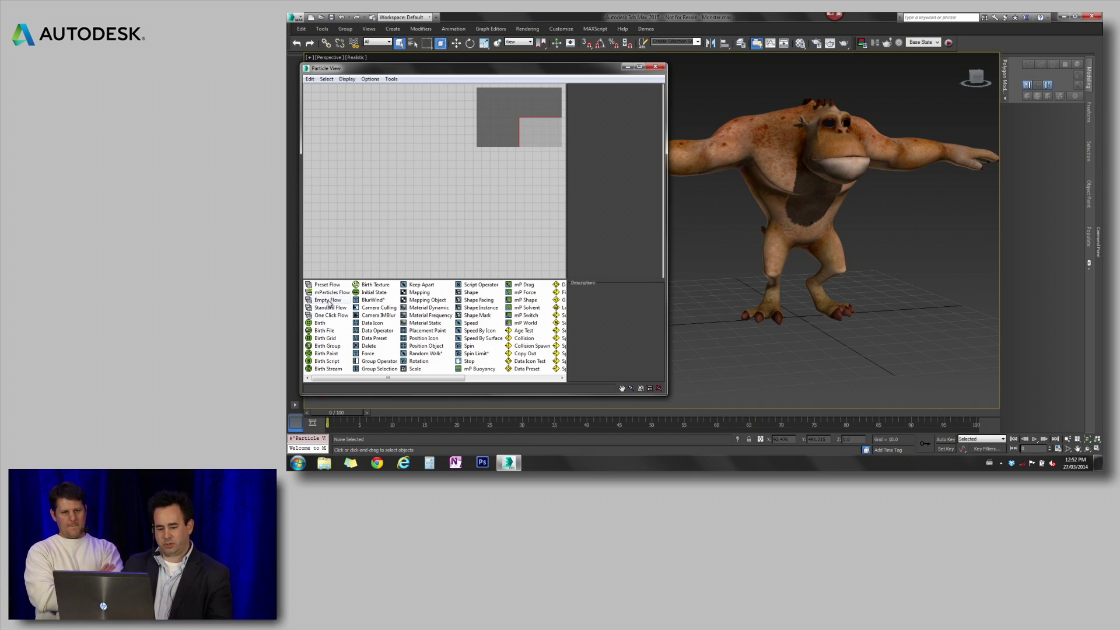
# Step: Add an Empty Flow to the particle graph and set its viewport integration step to Half Frame
pyautogui.moveTo(325, 301); pyautogui.dragTo(384, 114)
pyautogui.click(393, 119)
pyautogui.moveTo(593, 238); pyautogui.dragTo(594, 118)
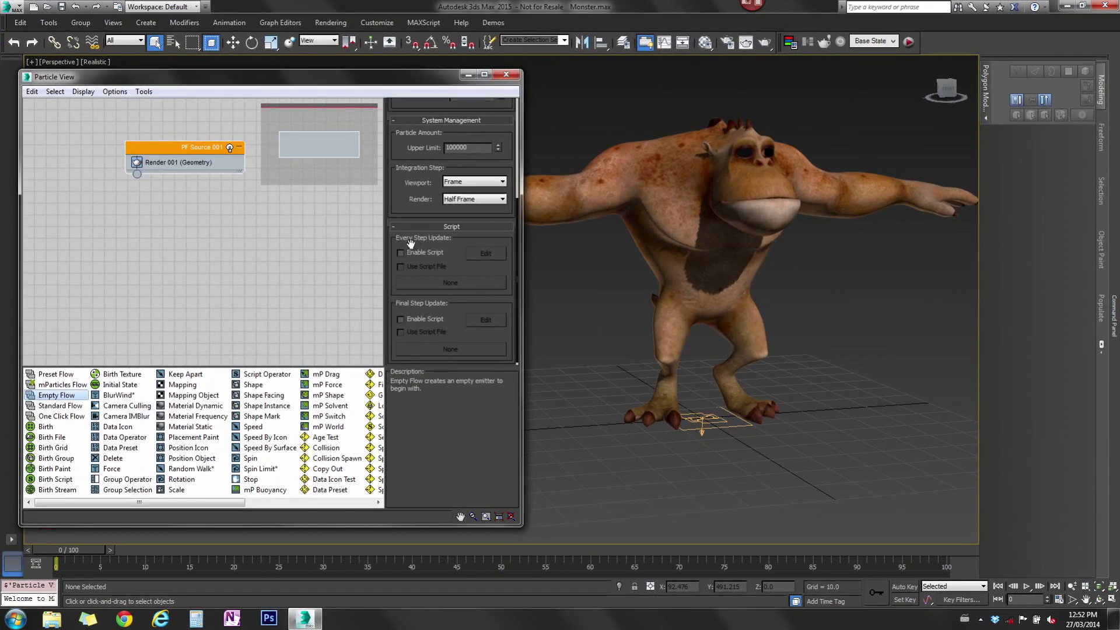
pyautogui.click(463, 183)
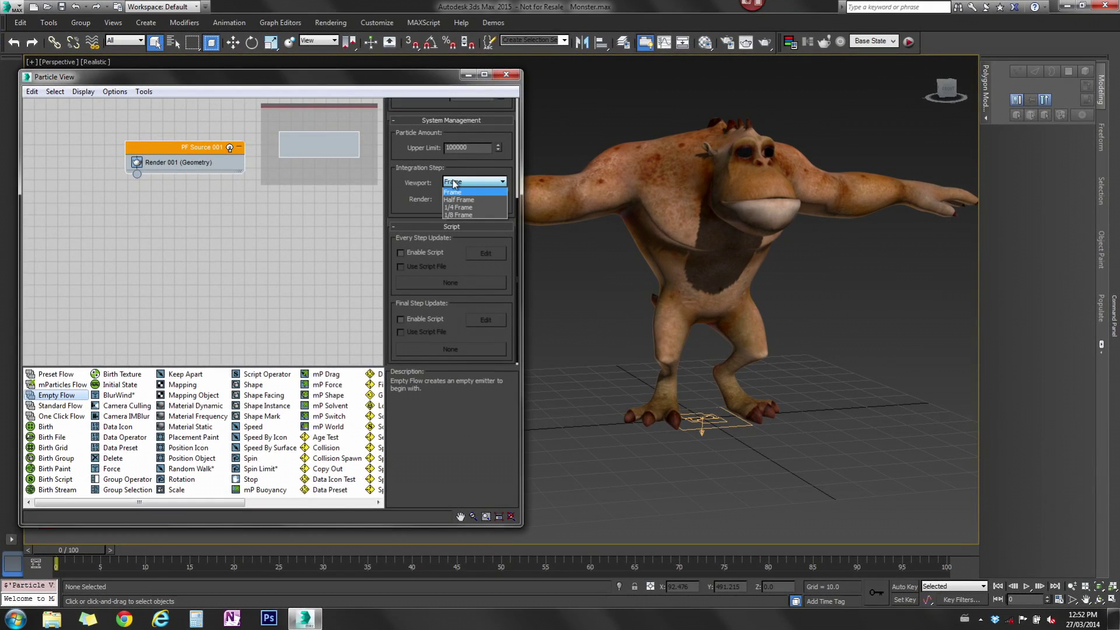
pyautogui.click(458, 199)
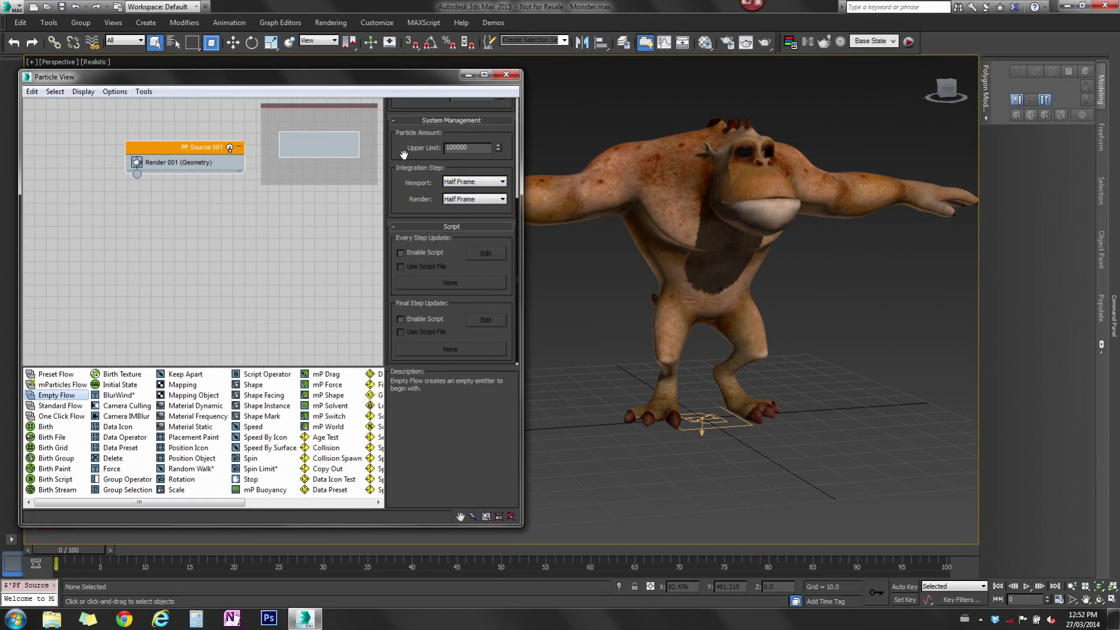
# Step: Set the particle source's viewport quantity multiplier to 100%
pyautogui.scroll(5, 404, 155)
pyautogui.doubleClick(468, 243)
pyautogui.write('100')
pyautogui.press('Return')
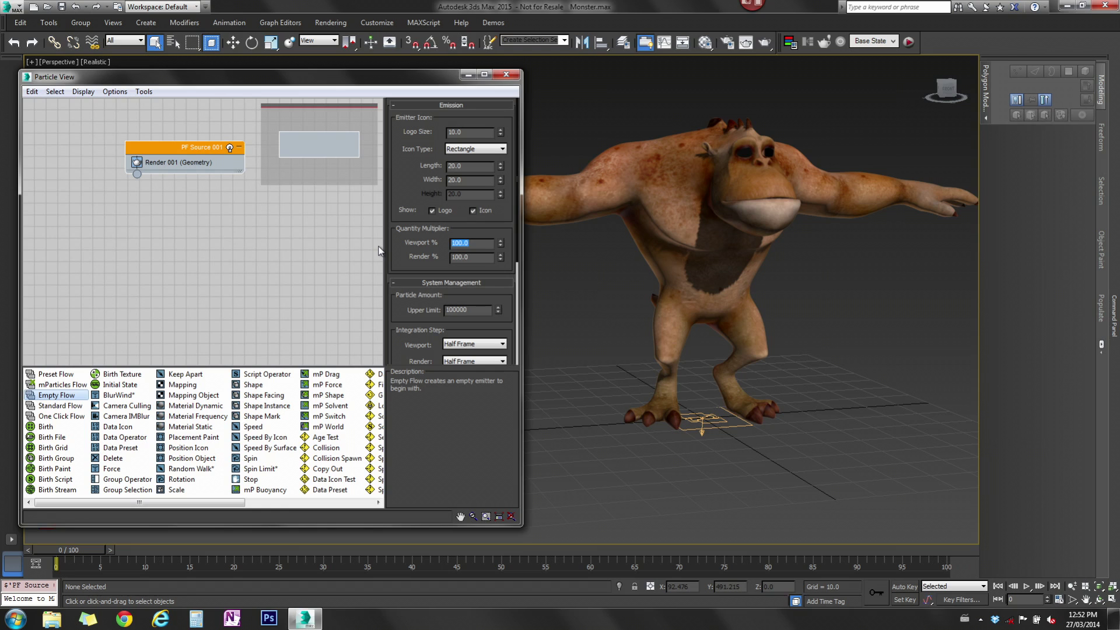
# Step: Add a Birth Grid operator as a new event below the particle source and wire the source to it
pyautogui.click(52, 448)
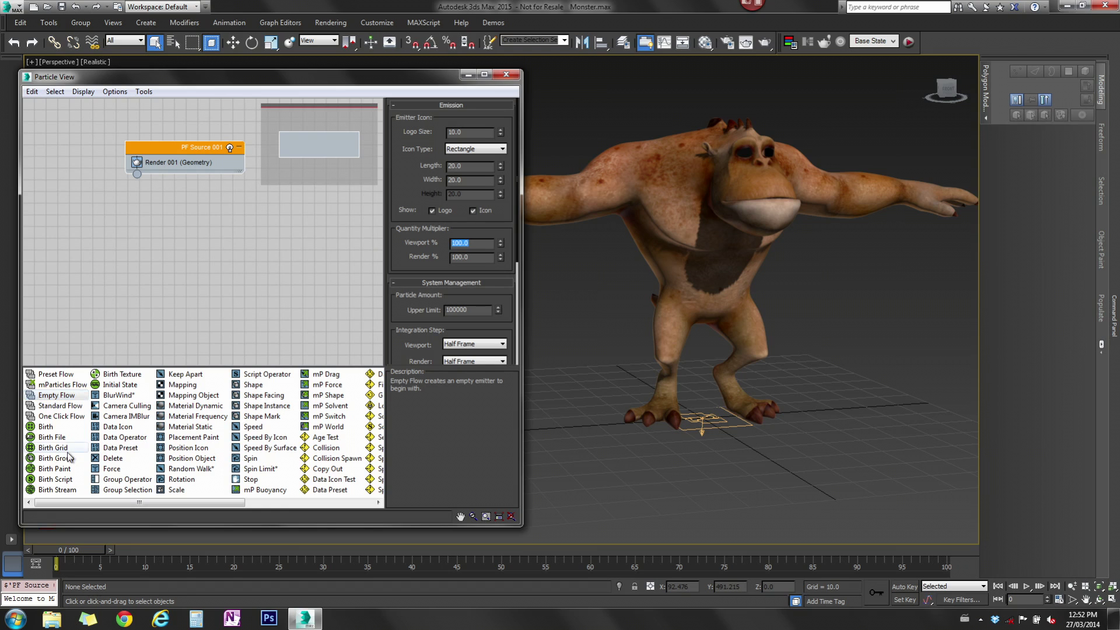
pyautogui.moveTo(52, 447); pyautogui.dragTo(151, 255)
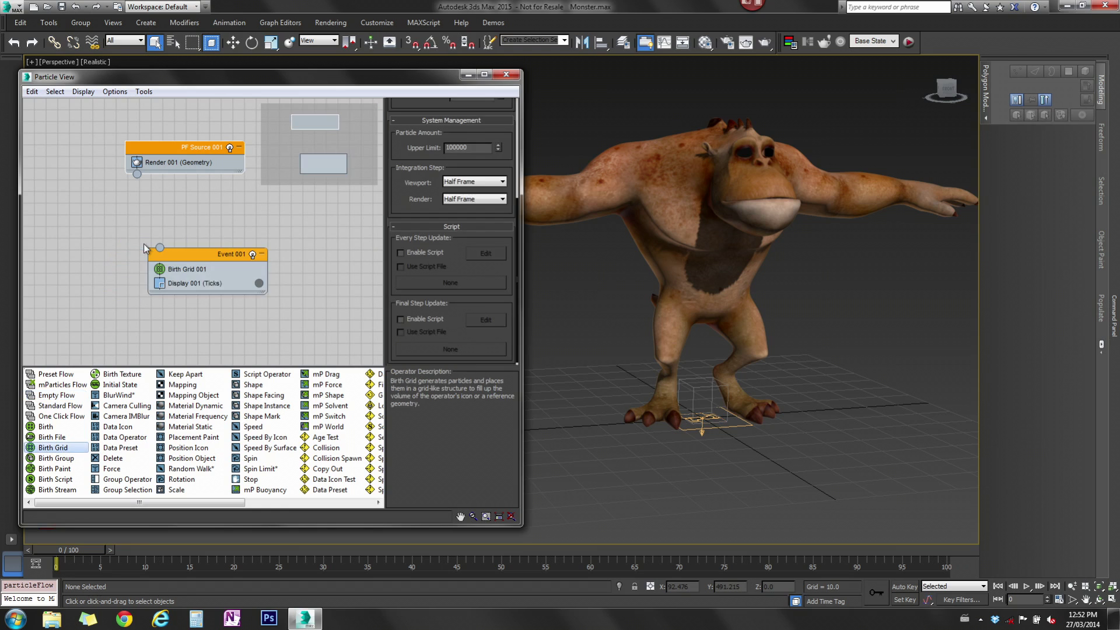
pyautogui.moveTo(137, 174); pyautogui.dragTo(169, 262)
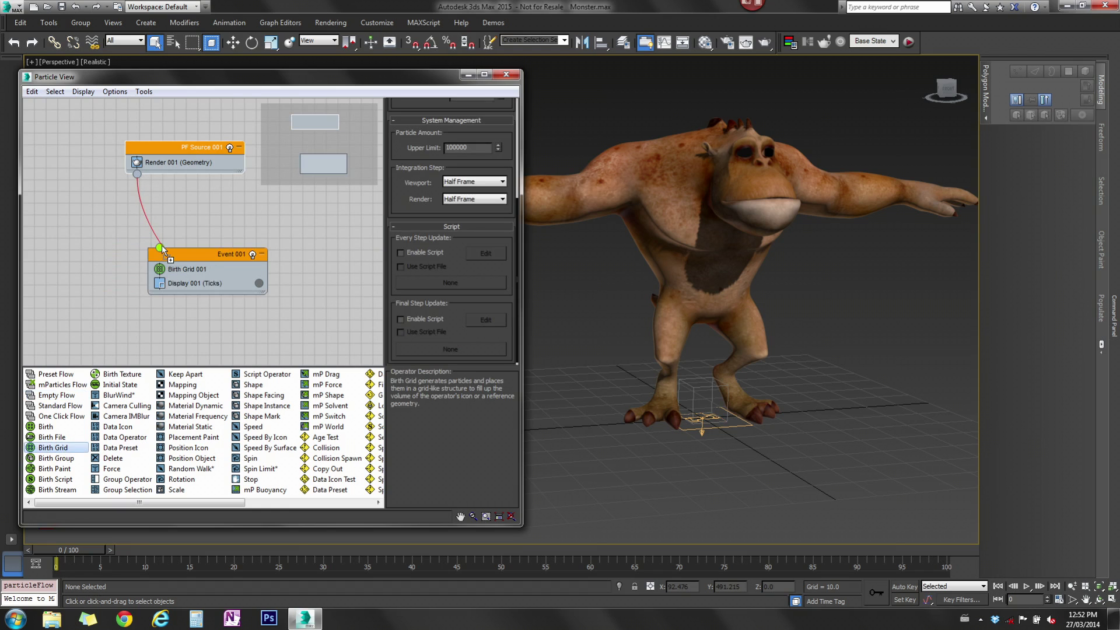
# Step: Set the event's Display operator type to Geometry
pyautogui.scroll(3, 700, 406)
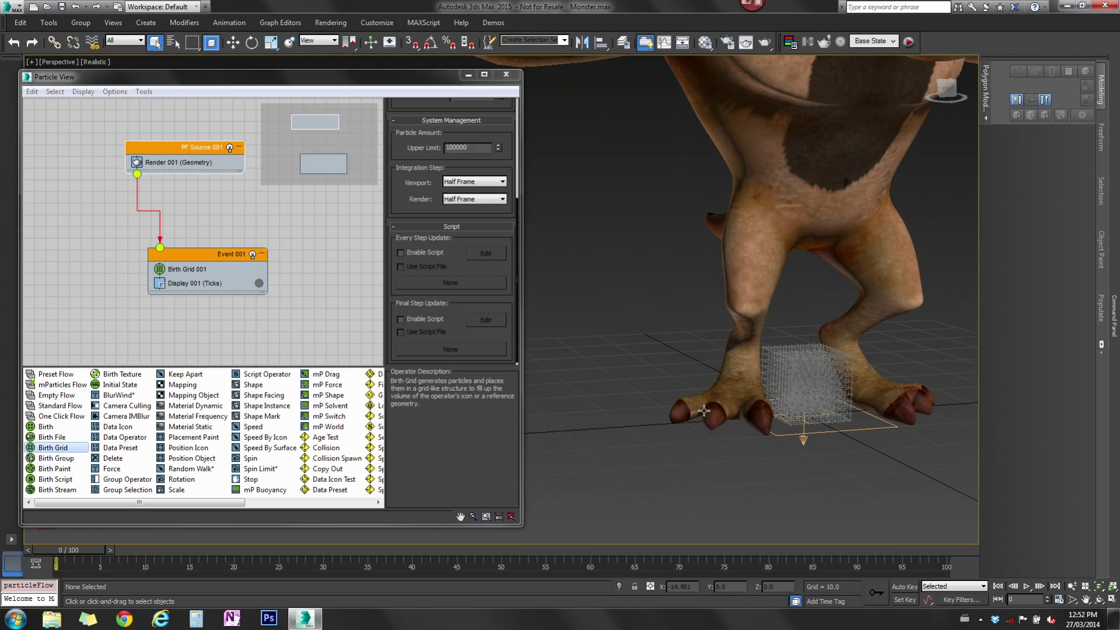
pyautogui.moveTo(700, 407); pyautogui.dragTo(667, 400, button='middle')
pyautogui.click(200, 282)
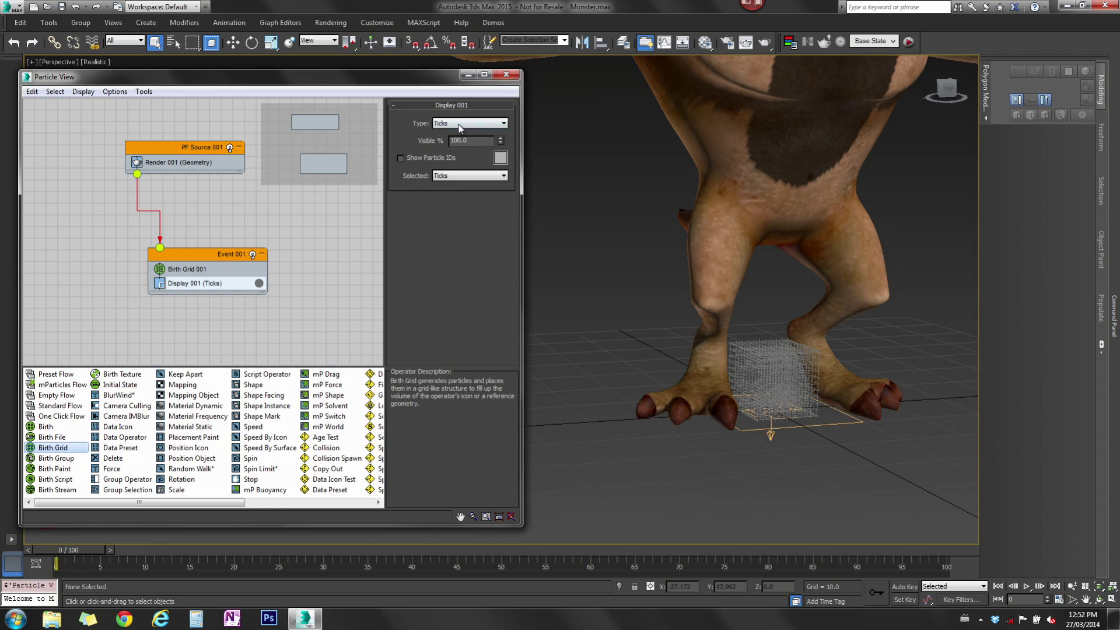
pyautogui.click(462, 123)
pyautogui.click(461, 181)
# Step: Create a Legos primitive on the ground grid beside the monster
pyautogui.scroll(5, 807, 350)
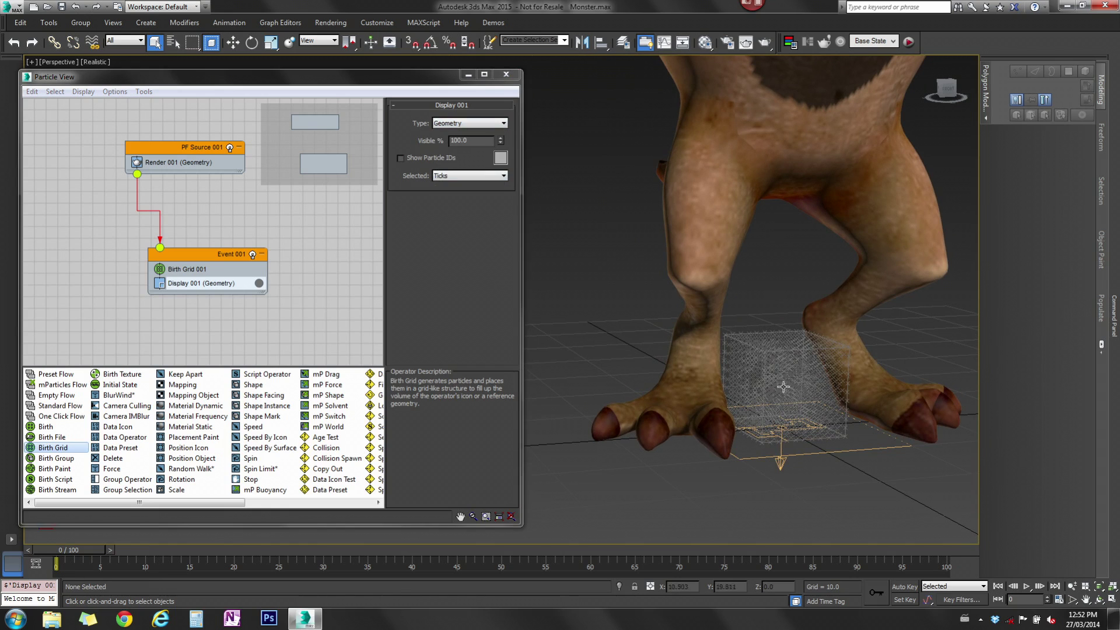
pyautogui.moveTo(827, 378); pyautogui.dragTo(698, 403, button='middle')
pyautogui.moveTo(1112, 256)
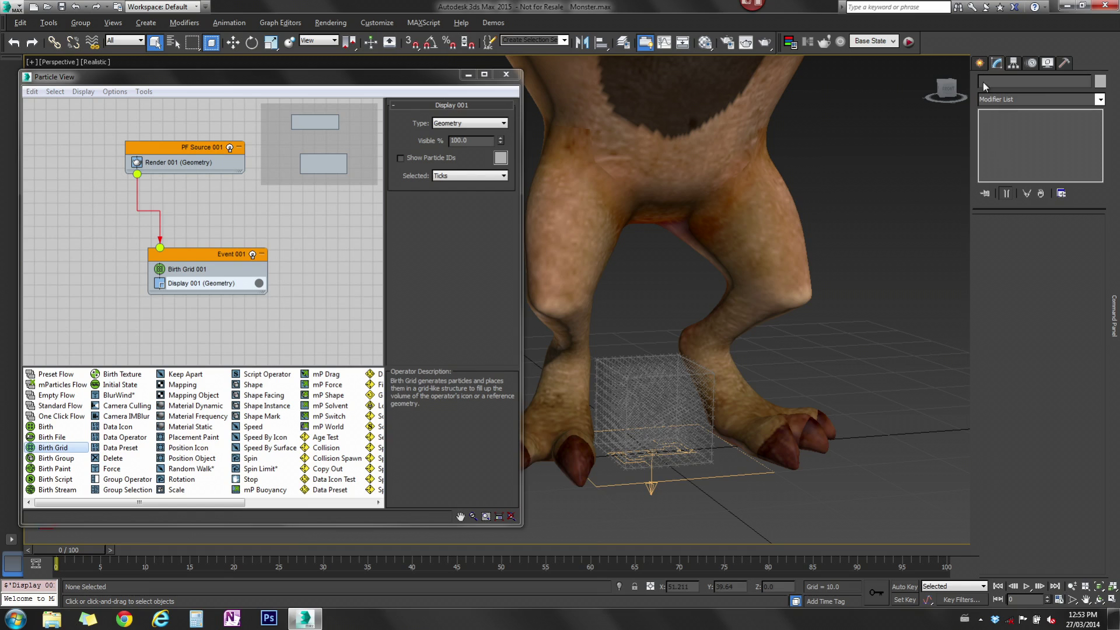
pyautogui.click(980, 63)
pyautogui.click(995, 104)
pyautogui.click(997, 253)
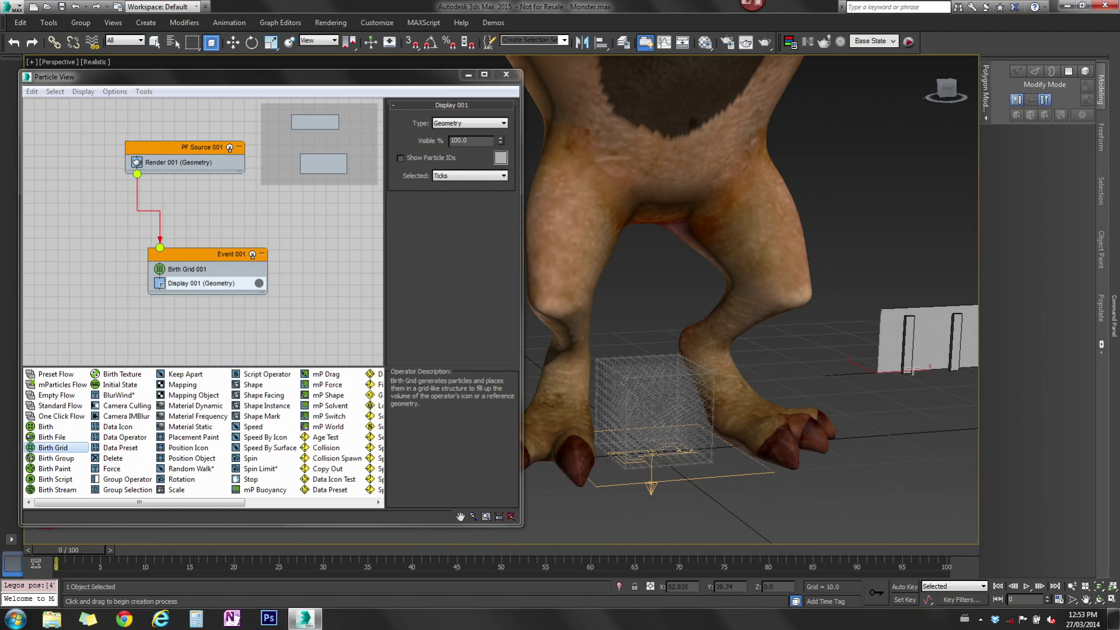
# Step: Set the new Lego brick's width to 2 and its length to 2
pyautogui.moveTo(1113, 105)
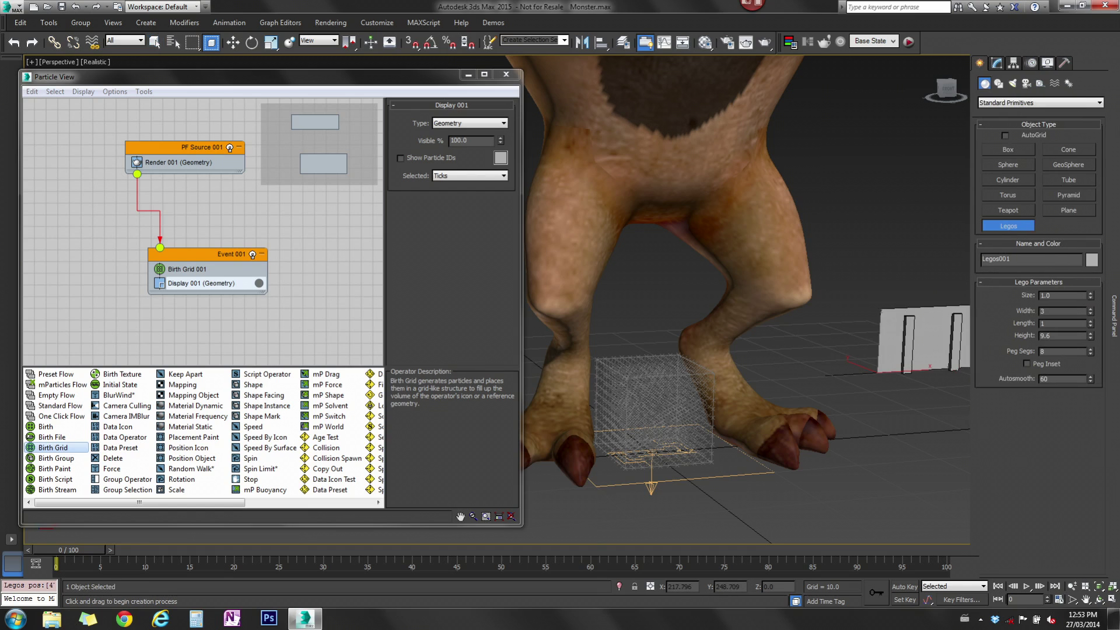
pyautogui.click(999, 62)
pyautogui.write('2')
pyautogui.press('Tab')
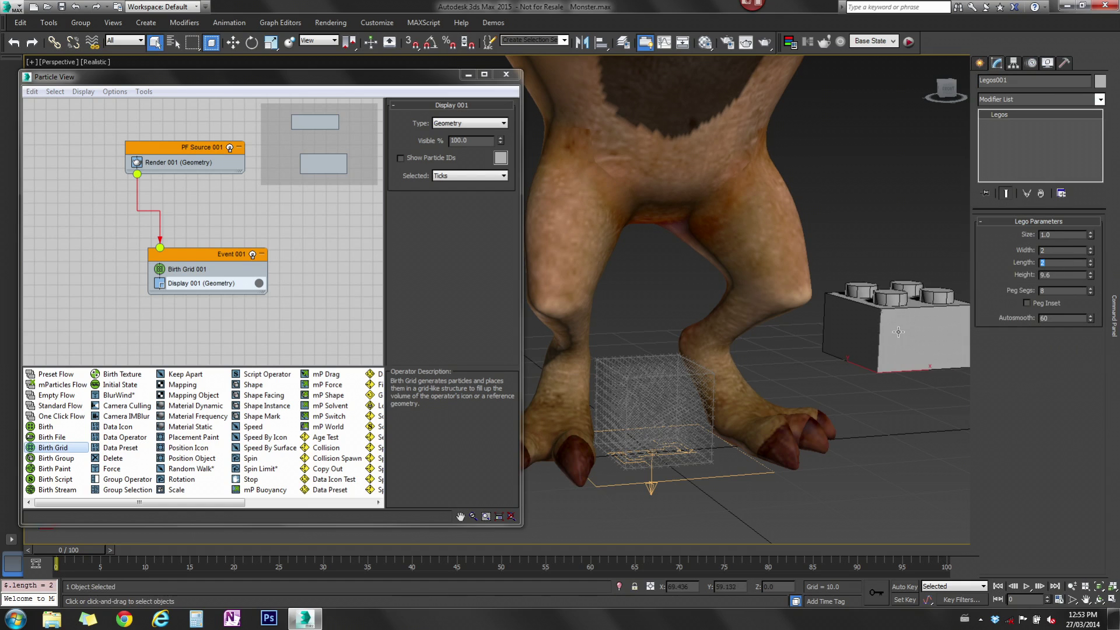
# Step: Insert a Shape Instance operator between Birth Grid and Display, and assign the Lego brick as its particle geometry object
pyautogui.scroll(-5, 848, 368)
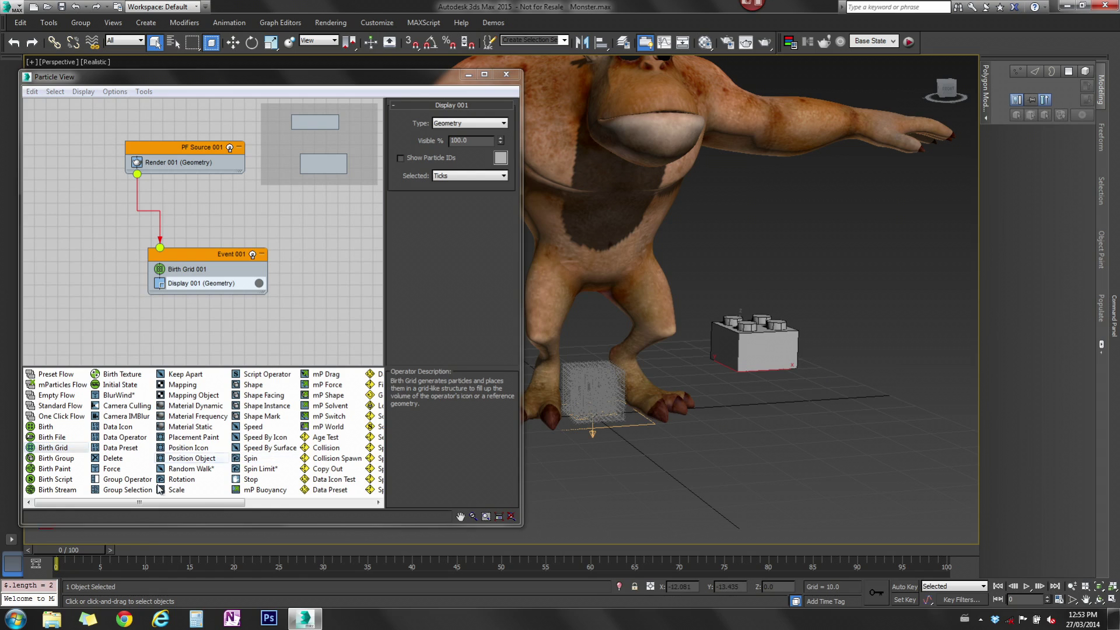
pyautogui.click(257, 407)
pyautogui.moveTo(257, 406); pyautogui.dragTo(204, 283)
pyautogui.click(205, 283)
pyautogui.click(446, 132)
pyautogui.click(749, 340)
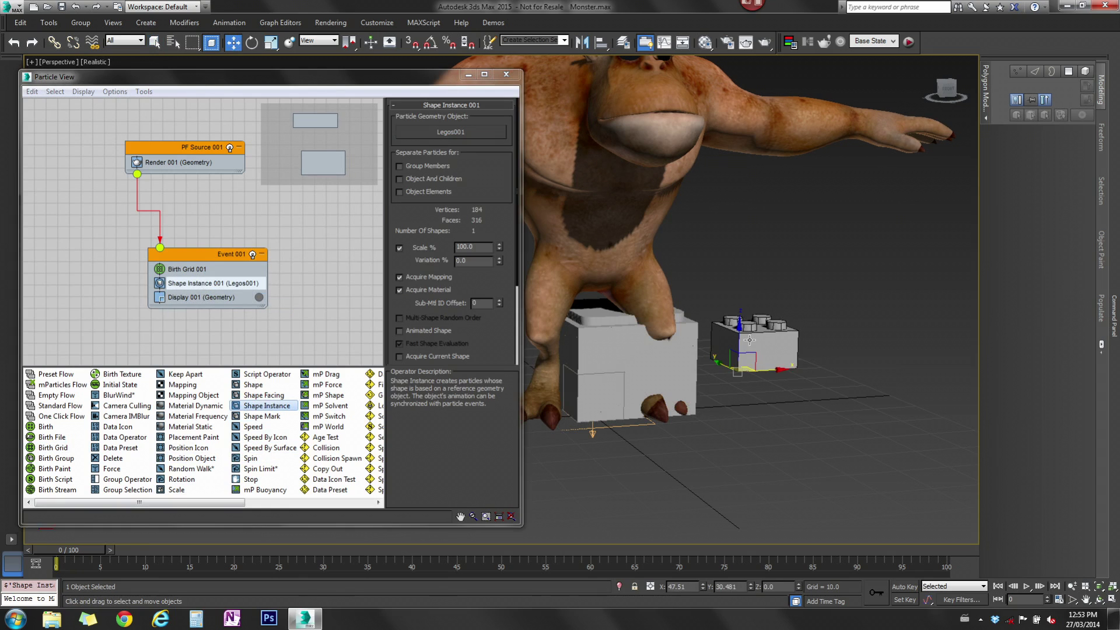
# Step: Turn off Acquire Mapping and Acquire Material for the Shape Instance and set its scale to 14.5%
pyautogui.click(399, 278)
pyautogui.click(399, 290)
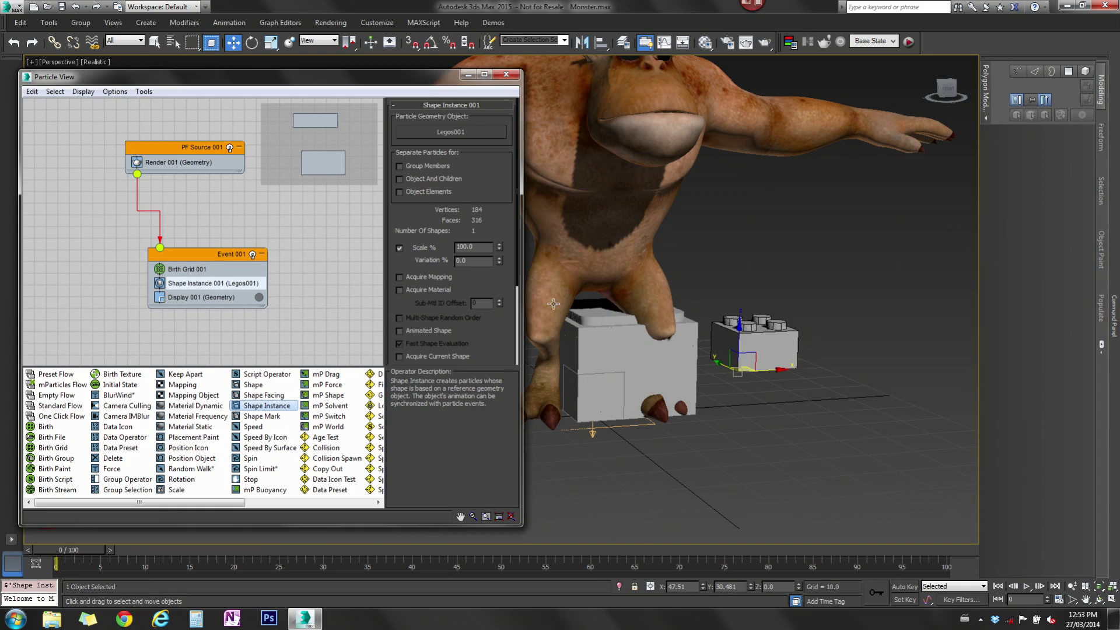
pyautogui.scroll(4, 496, 245)
pyautogui.moveTo(500, 245); pyautogui.dragTo(500, 299)
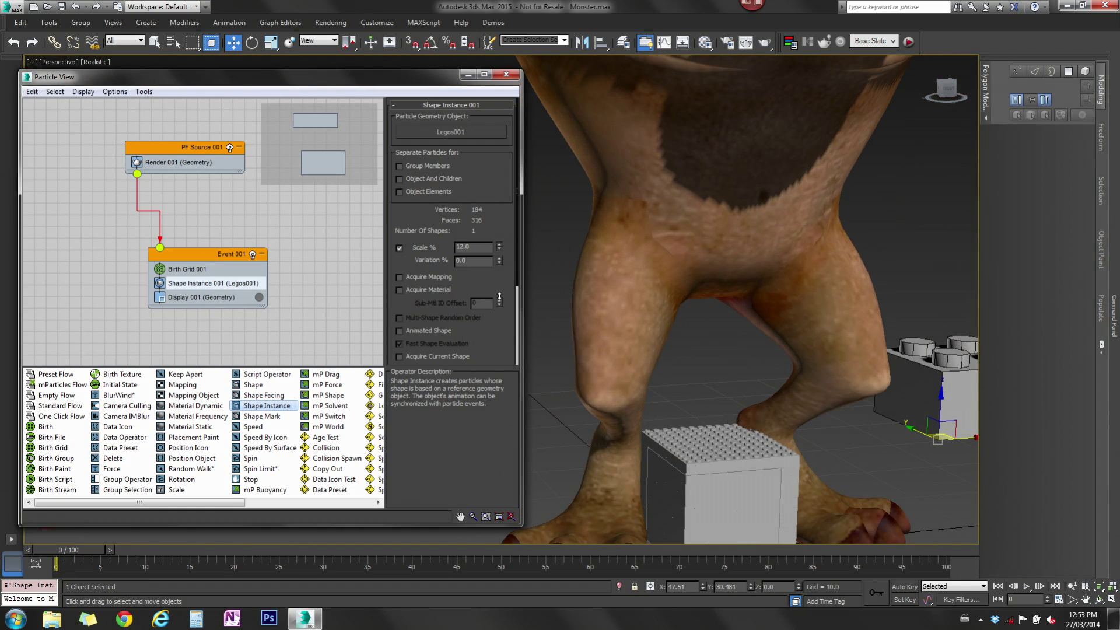
pyautogui.moveTo(796, 341); pyautogui.dragTo(797, 259, button='middle')
pyautogui.scroll(4, 797, 260)
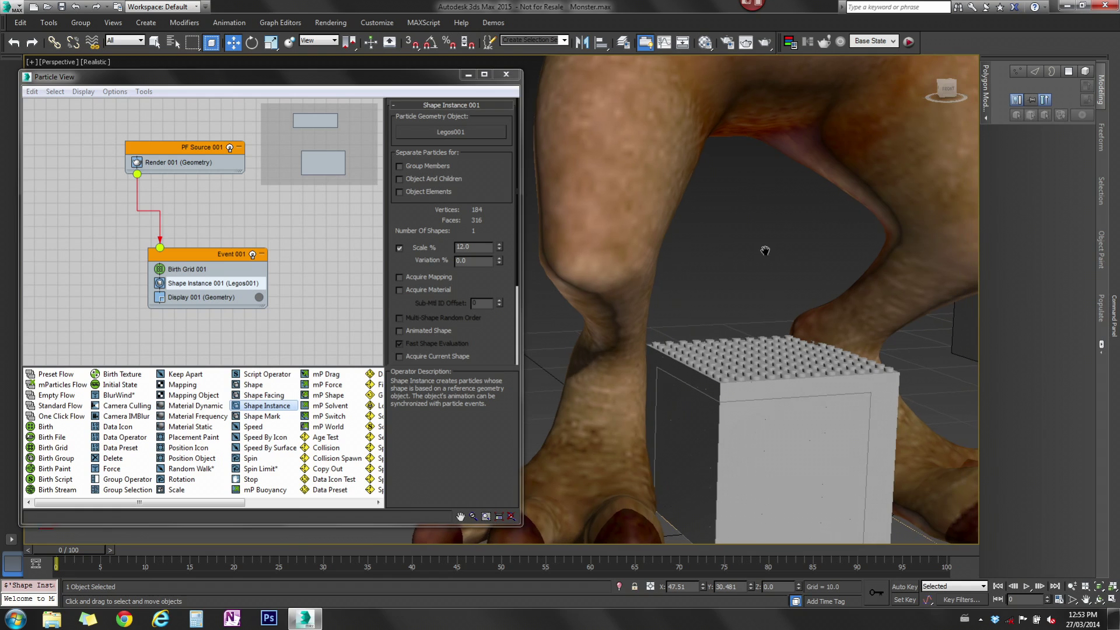
pyautogui.moveTo(496, 252); pyautogui.dragTo(497, 245)
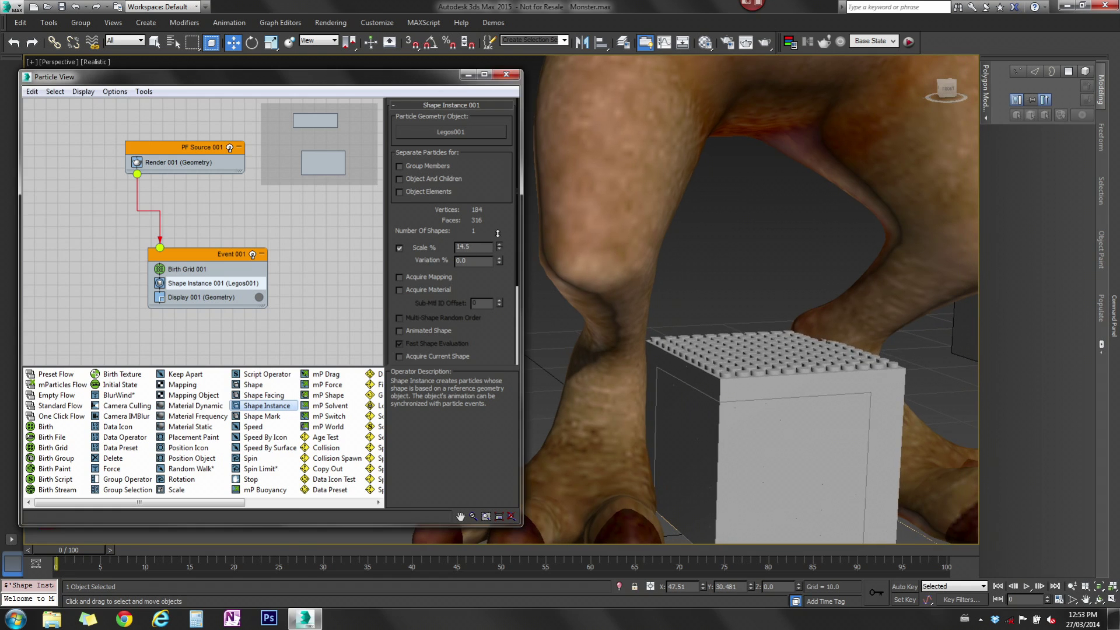
# Step: Set the Birth Grid's grid size to 2.97 and enable Non-Uniform Grid with 76.8% length, 78.2% width and 47% height
pyautogui.moveTo(757, 285); pyautogui.dragTo(757, 280, button='middle')
pyautogui.scroll(-2, 757, 280)
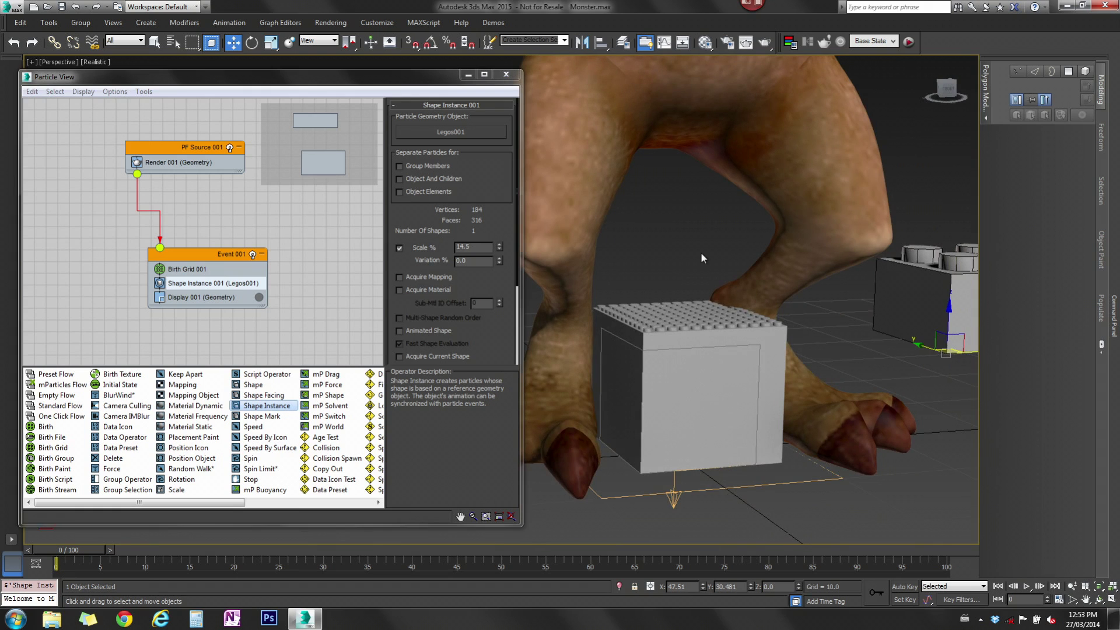
pyautogui.click(189, 269)
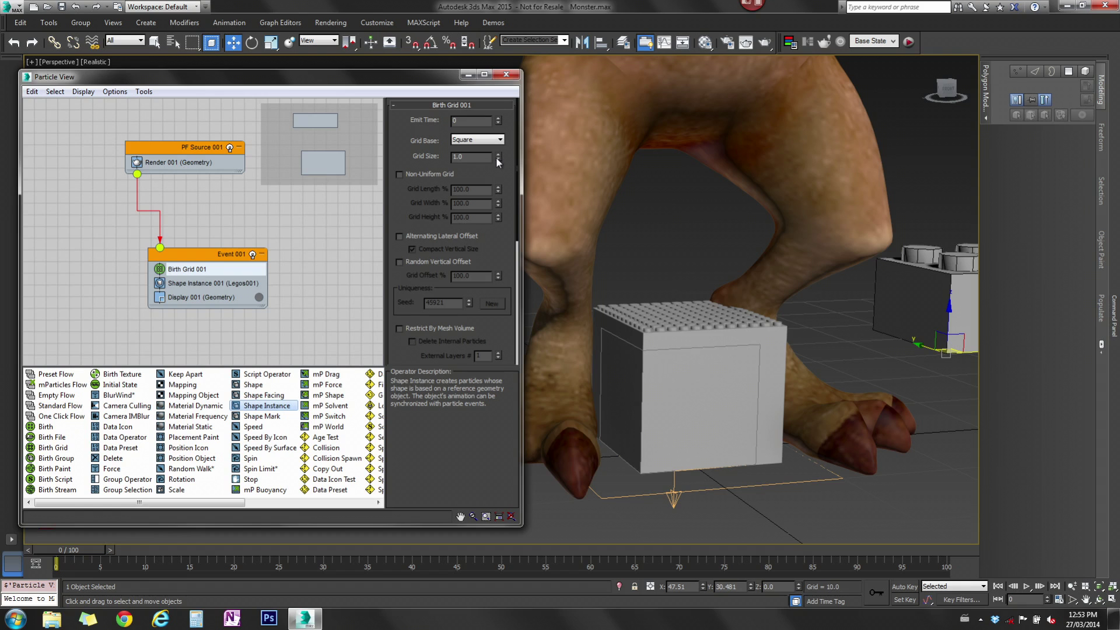
pyautogui.moveTo(497, 124); pyautogui.dragTo(488, 48)
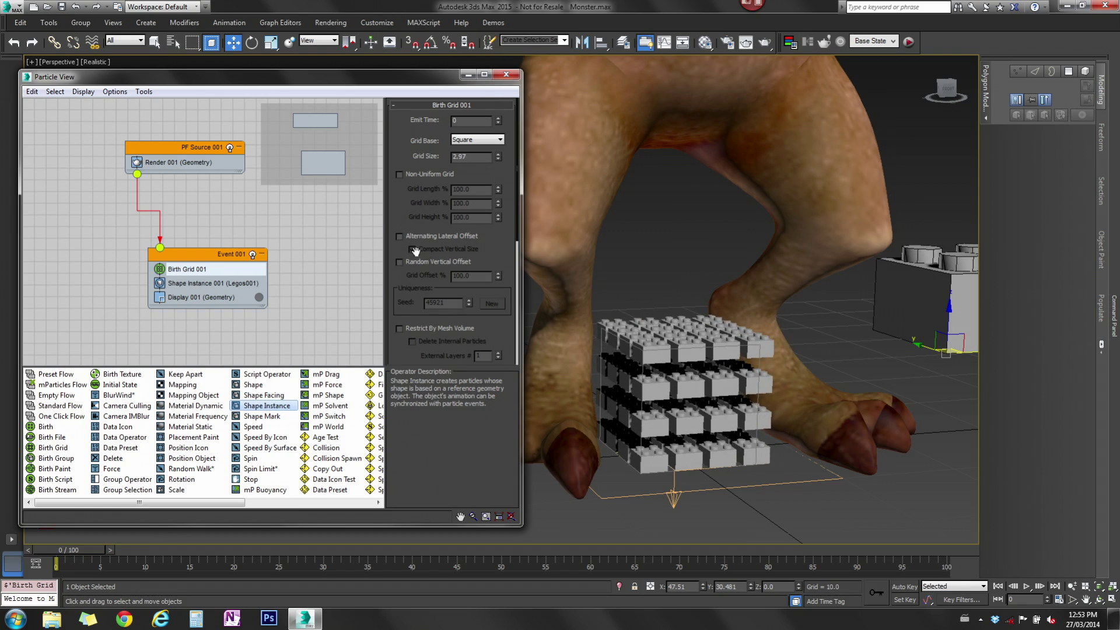
pyautogui.click(399, 174)
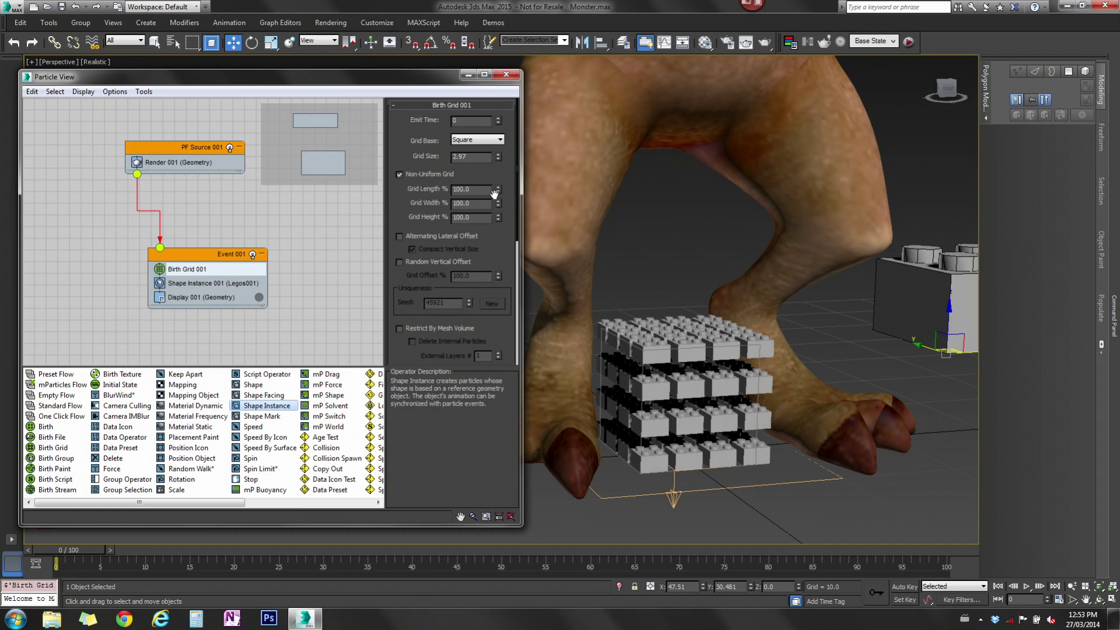
pyautogui.moveTo(497, 190); pyautogui.dragTo(519, 318)
pyautogui.moveTo(499, 204); pyautogui.dragTo(497, 275)
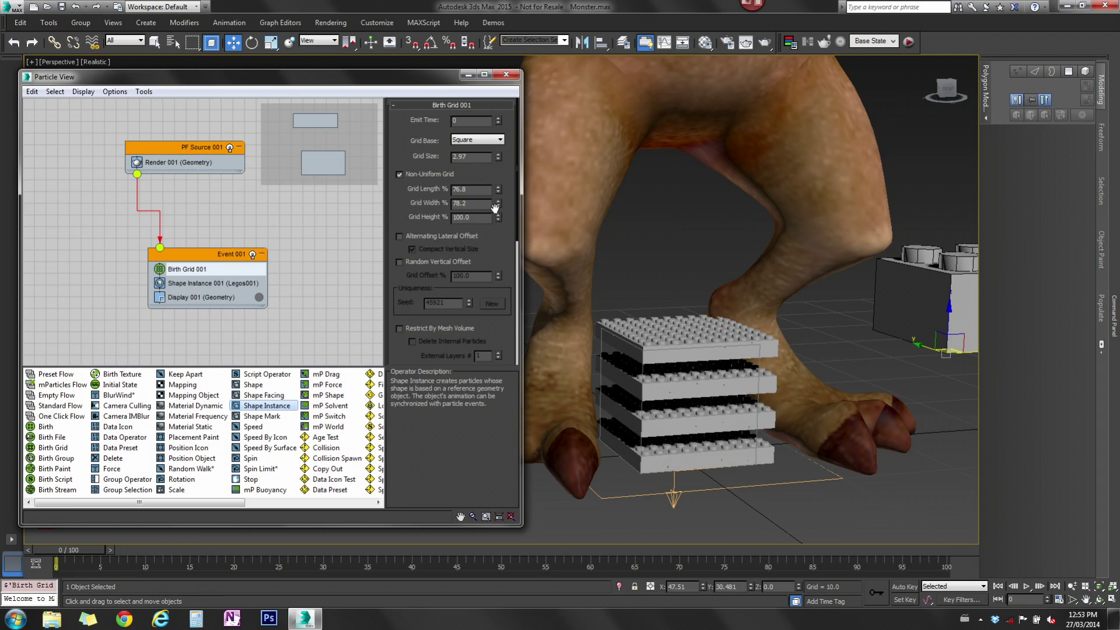
pyautogui.moveTo(498, 217); pyautogui.dragTo(512, 528)
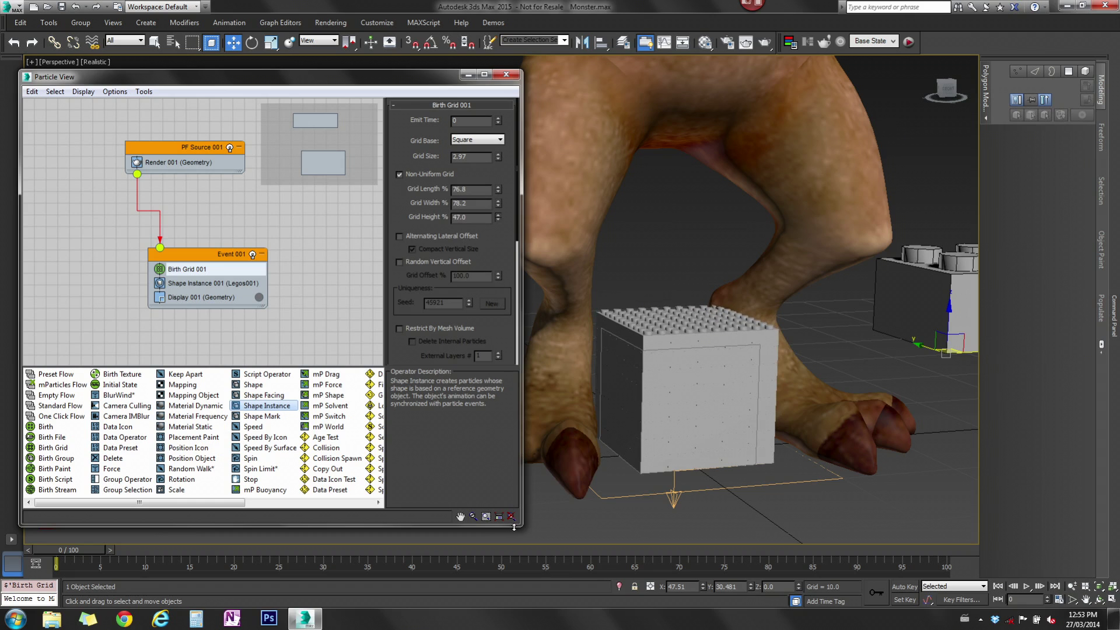
# Step: Enlarge the Birth Grid icon under the monster to a length of 68.3 and a width of 63.7
pyautogui.scroll(-2, 755, 443)
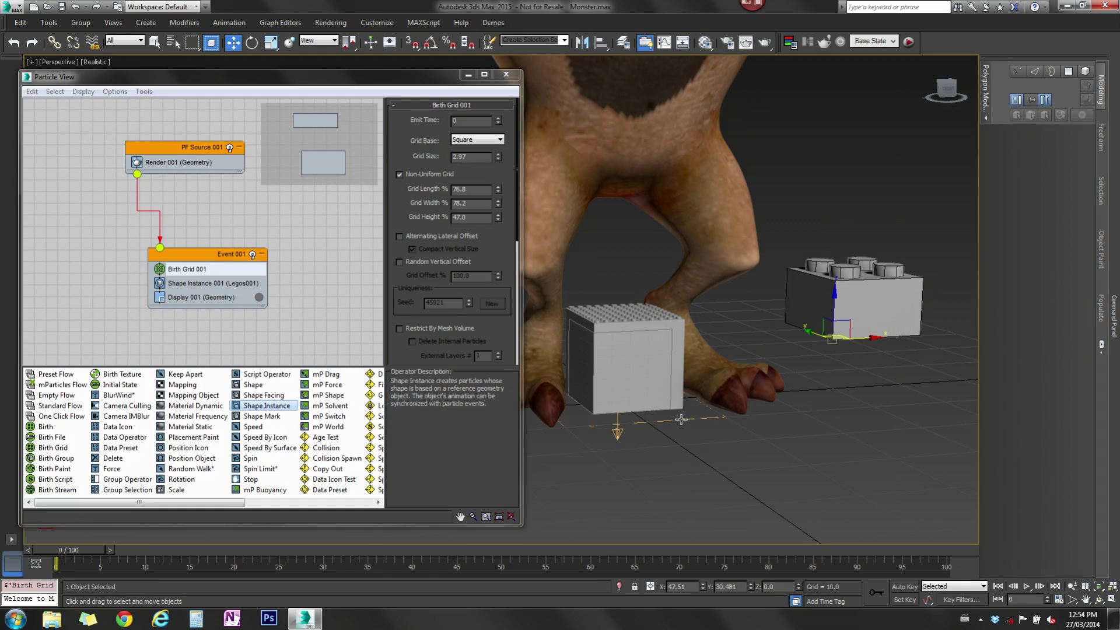
pyautogui.moveTo(653, 390); pyautogui.dragTo(706, 456, button='middle')
pyautogui.scroll(-2, 691, 430)
pyautogui.scroll(-3, 630, 423)
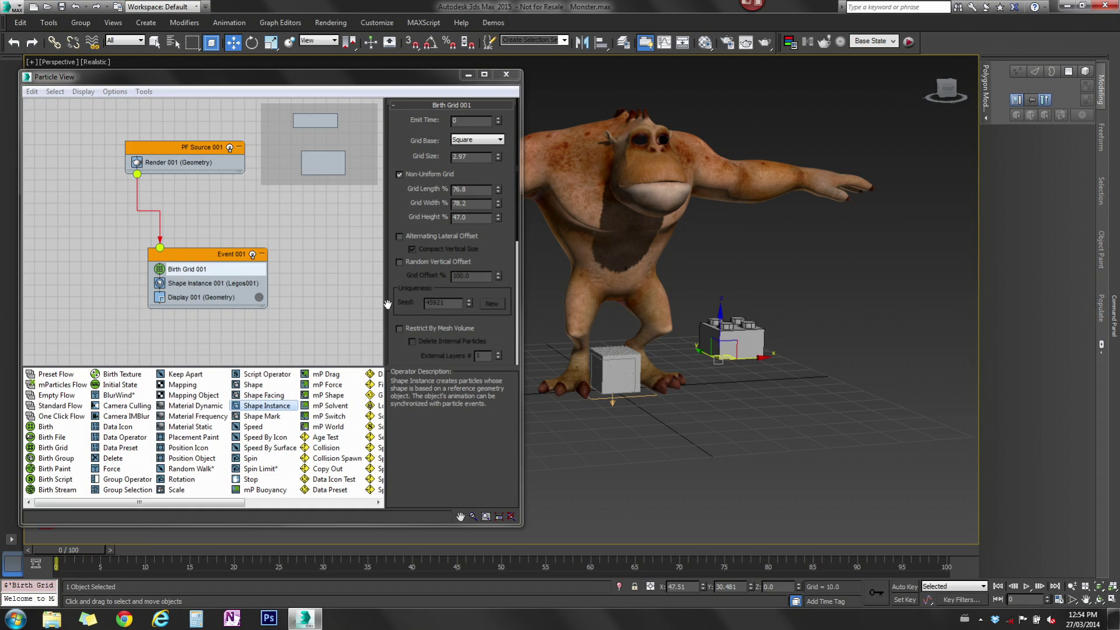
pyautogui.moveTo(394, 336); pyautogui.dragTo(389, 191)
pyautogui.moveTo(497, 310); pyautogui.dragTo(507, 627)
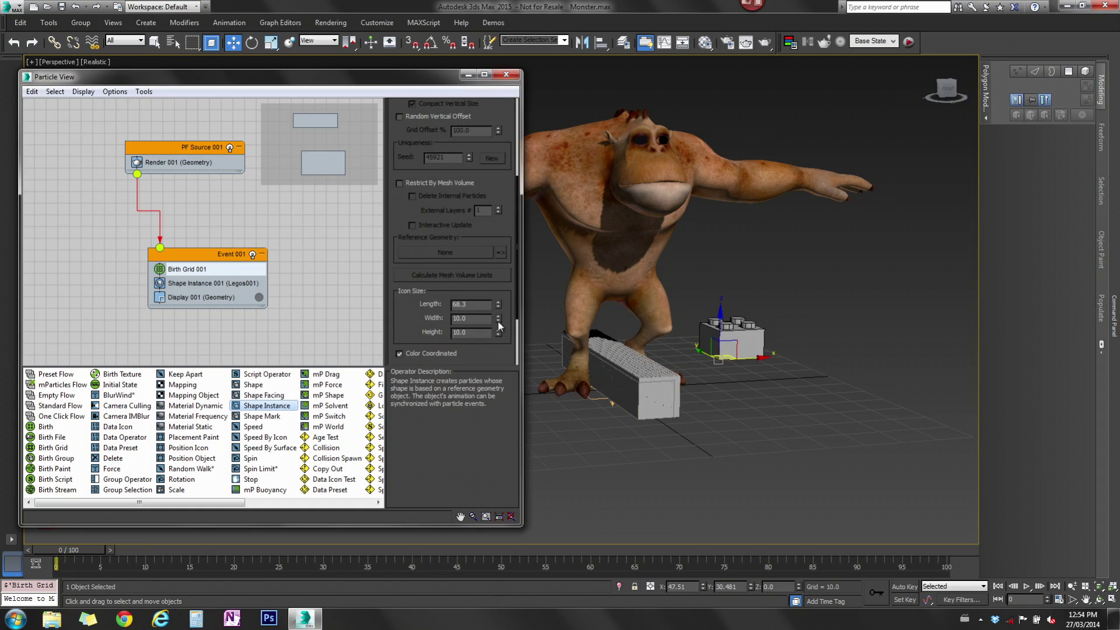
pyautogui.moveTo(499, 320); pyautogui.dragTo(492, 36)
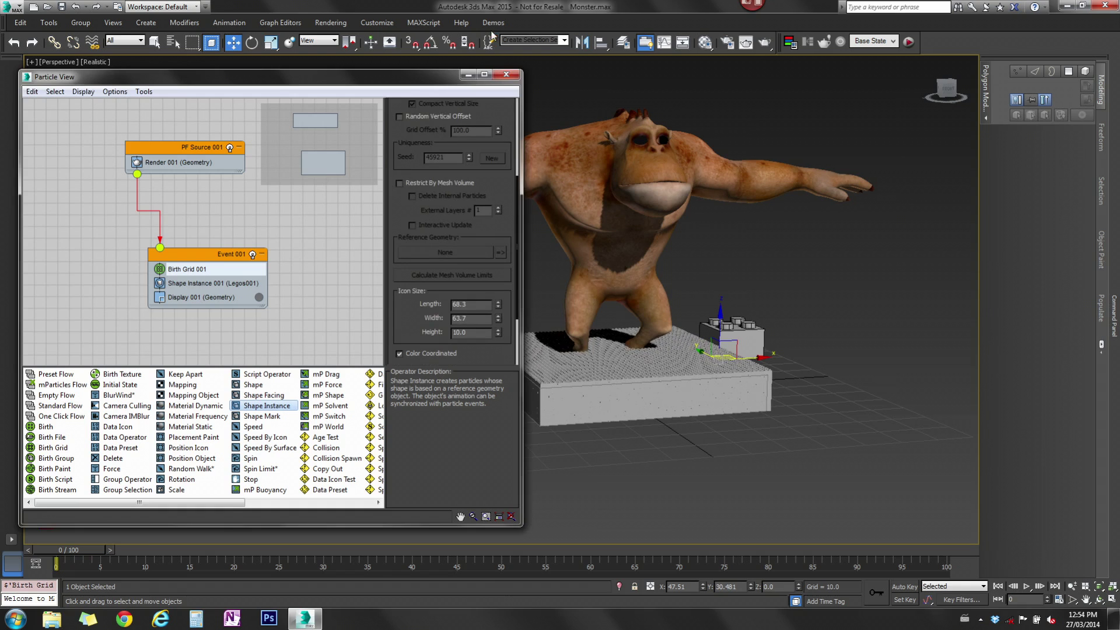
# Step: Restrict the Birth Grid by mesh volume with internal particles deleted, using Monster_skin as the reference geometry
pyautogui.click(405, 184)
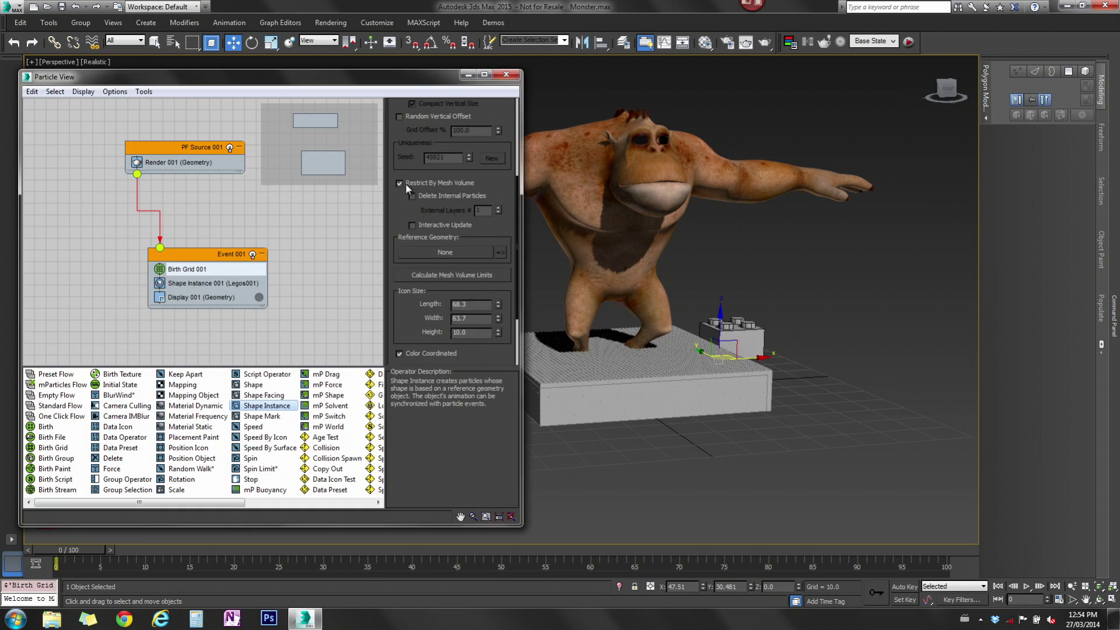
pyautogui.click(416, 194)
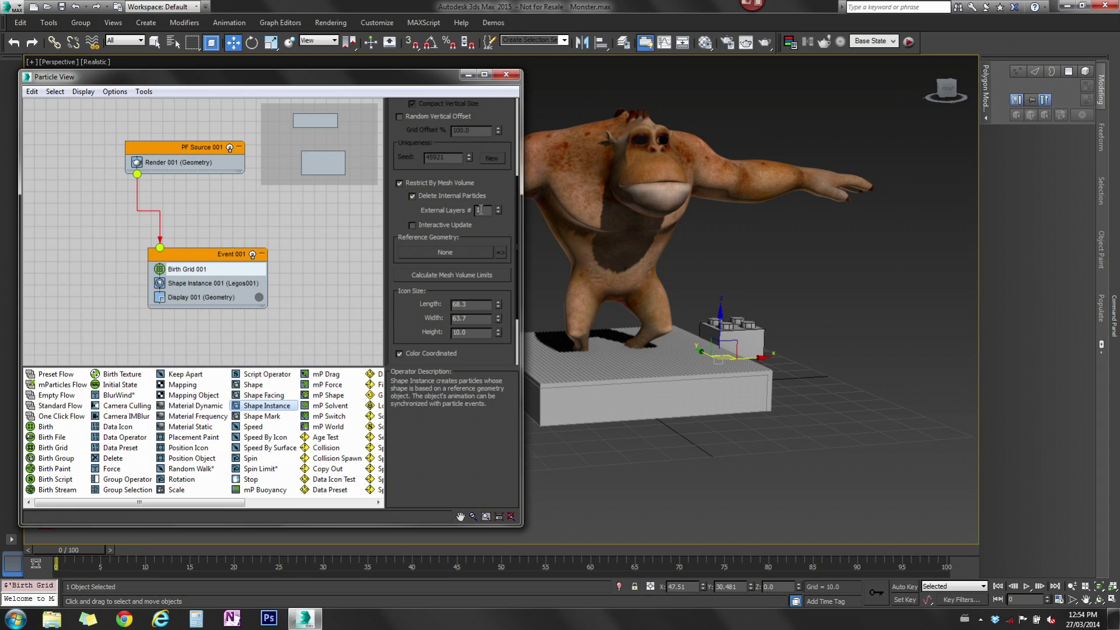
pyautogui.click(450, 251)
pyautogui.click(594, 200)
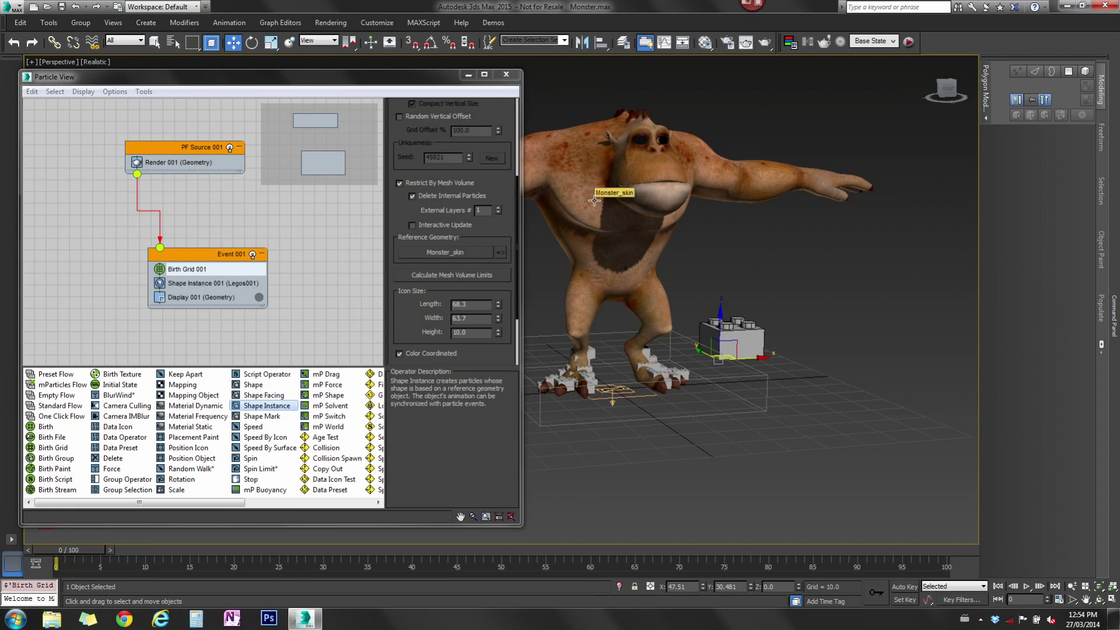
# Step: Fit the Birth Grid icon size to the whole monster by calculating the mesh volume limits
pyautogui.keyDown('alt'); pyautogui.moveTo(782, 337); pyautogui.dragTo(631, 333, button='middle'); pyautogui.keyUp('alt')
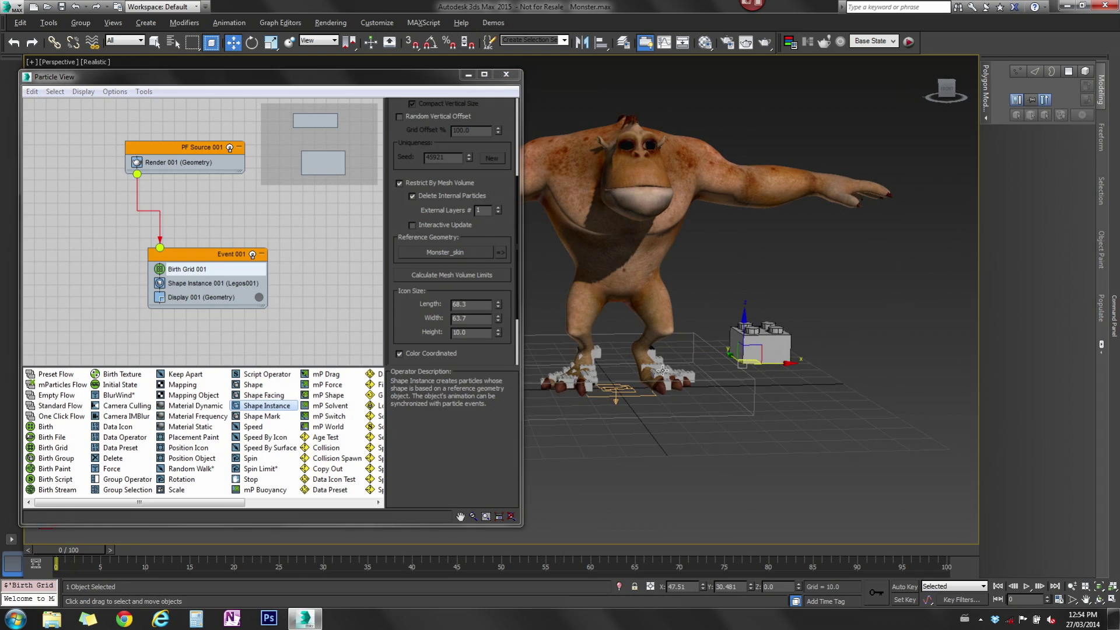
pyautogui.moveTo(498, 332); pyautogui.dragTo(494, 485)
pyautogui.moveTo(498, 304); pyautogui.dragTo(485, 201)
pyautogui.click(437, 274)
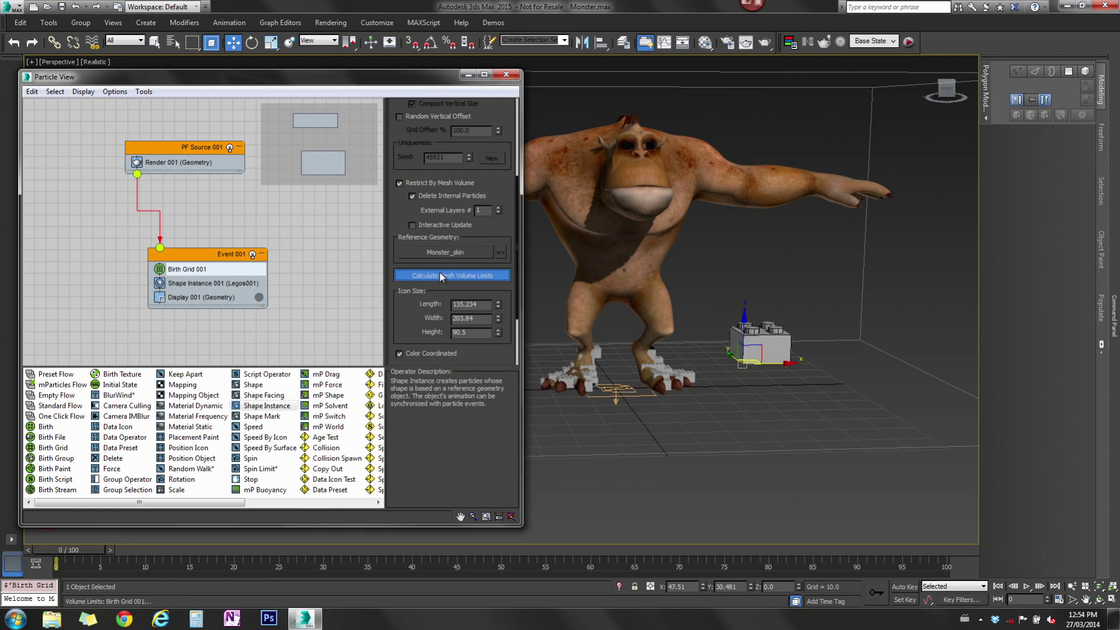
# Step: Select the monster and isolate everything else to examine the grey Lego build alone, and end the isolation
pyautogui.keyDown('alt'); pyautogui.moveTo(671, 437); pyautogui.dragTo(630, 294, button='middle'); pyautogui.keyUp('alt')
pyautogui.click(746, 299)
pyautogui.click(644, 289)
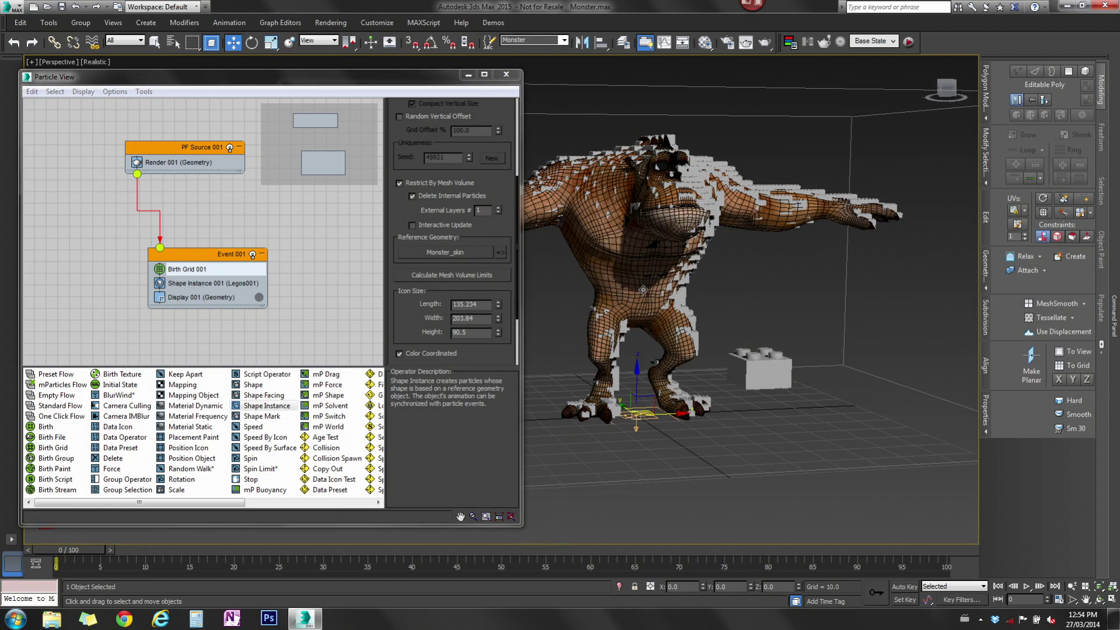
pyautogui.rightClick(640, 286)
pyautogui.click(656, 170)
pyautogui.rightClick(633, 251)
pyautogui.click(663, 112)
pyautogui.scroll(3, 743, 365)
pyautogui.keyDown('alt'); pyautogui.moveTo(744, 360); pyautogui.dragTo(775, 363, button='middle'); pyautogui.keyUp('alt')
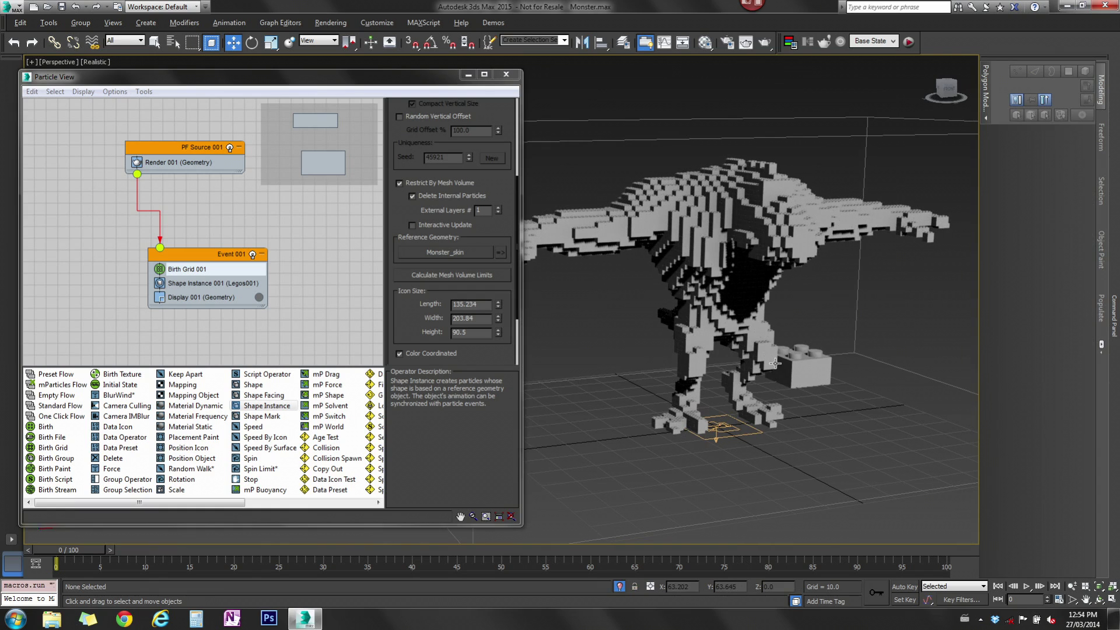
pyautogui.rightClick(573, 153)
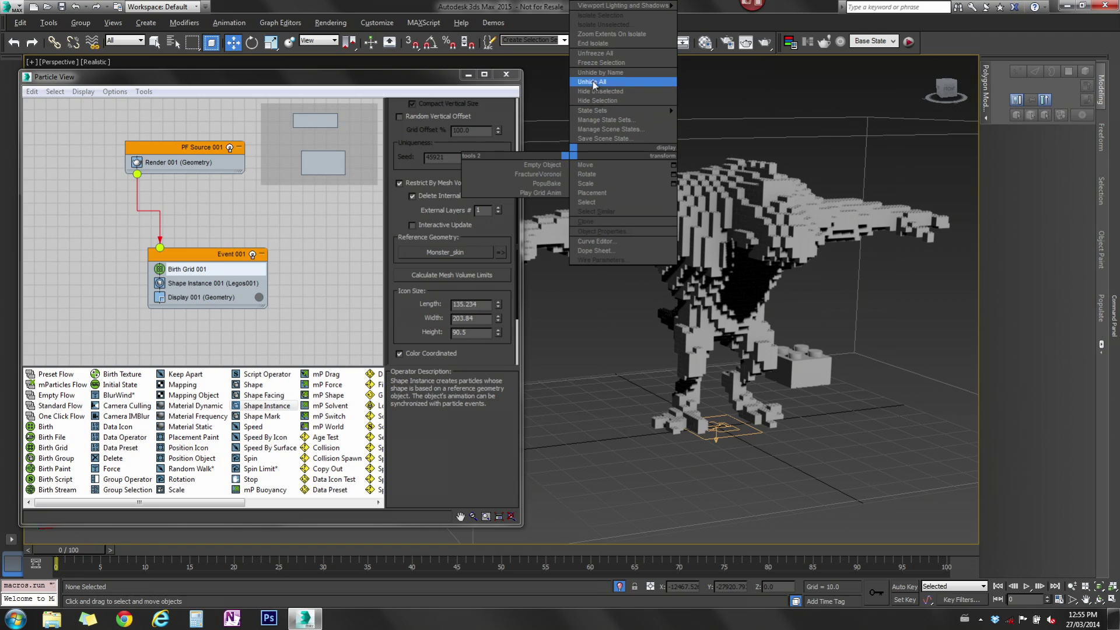
pyautogui.click(592, 43)
pyautogui.moveTo(780, 371); pyautogui.dragTo(758, 373, button='middle')
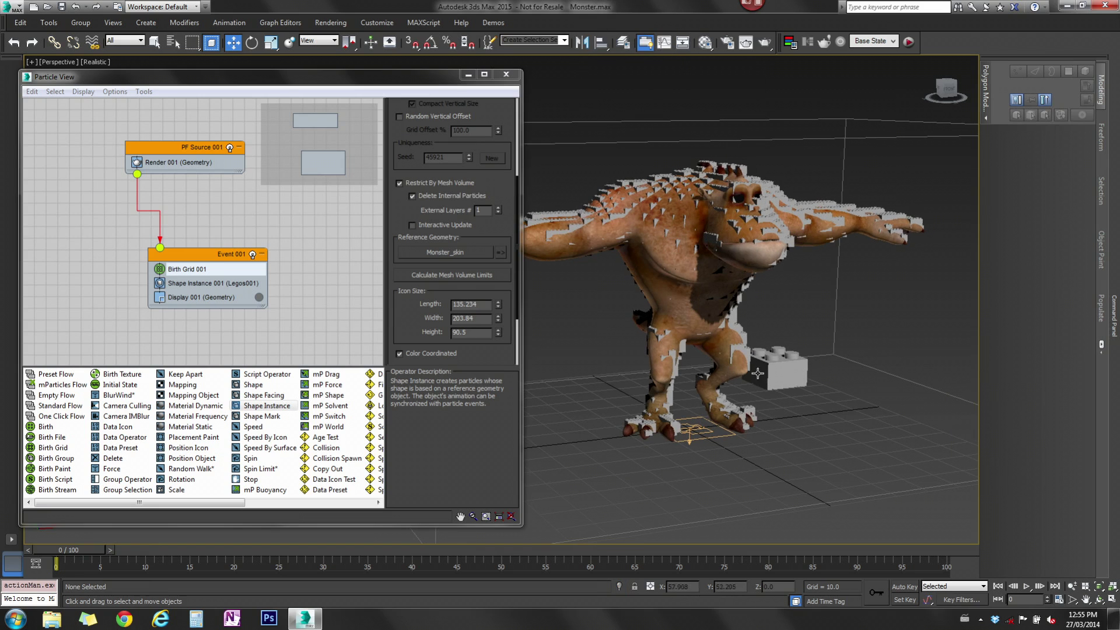
# Step: Open the Material Editor and sample the monster's m_skin_vp1 material into the first sample slot
pyautogui.click(705, 42)
pyautogui.click(174, 325)
pyautogui.click(677, 280)
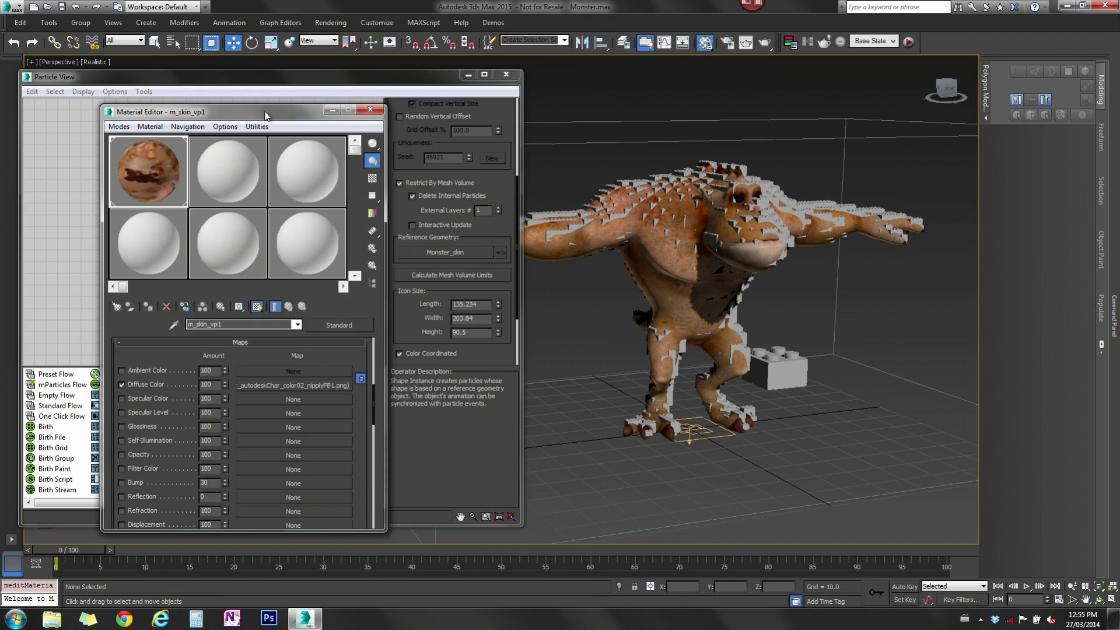
pyautogui.moveTo(265, 115); pyautogui.dragTo(725, 98)
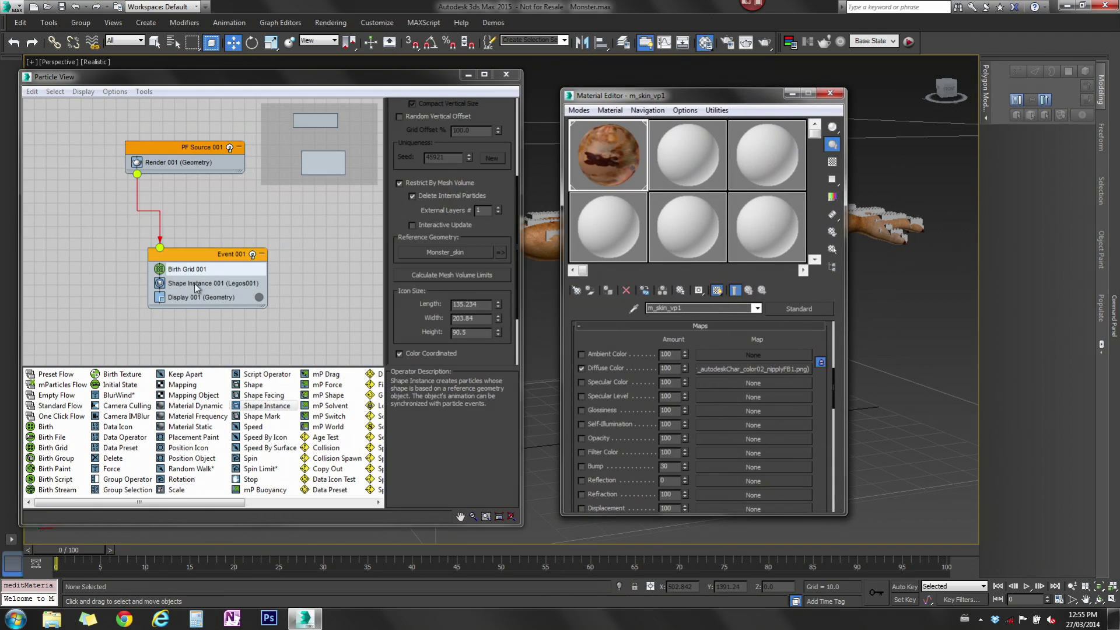
# Step: Add a Material Static operator below Shape Instance and assign the m_skin_vp1 material to it
pyautogui.moveTo(174, 430); pyautogui.dragTo(194, 297)
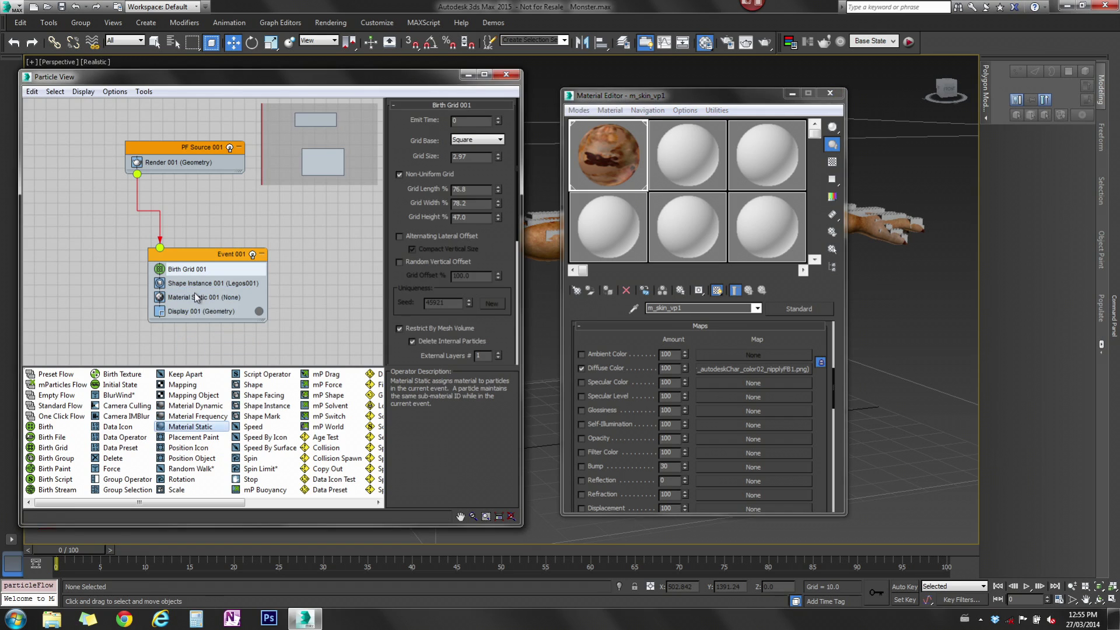
pyautogui.click(194, 297)
pyautogui.moveTo(625, 155); pyautogui.dragTo(466, 139)
pyautogui.click(244, 342)
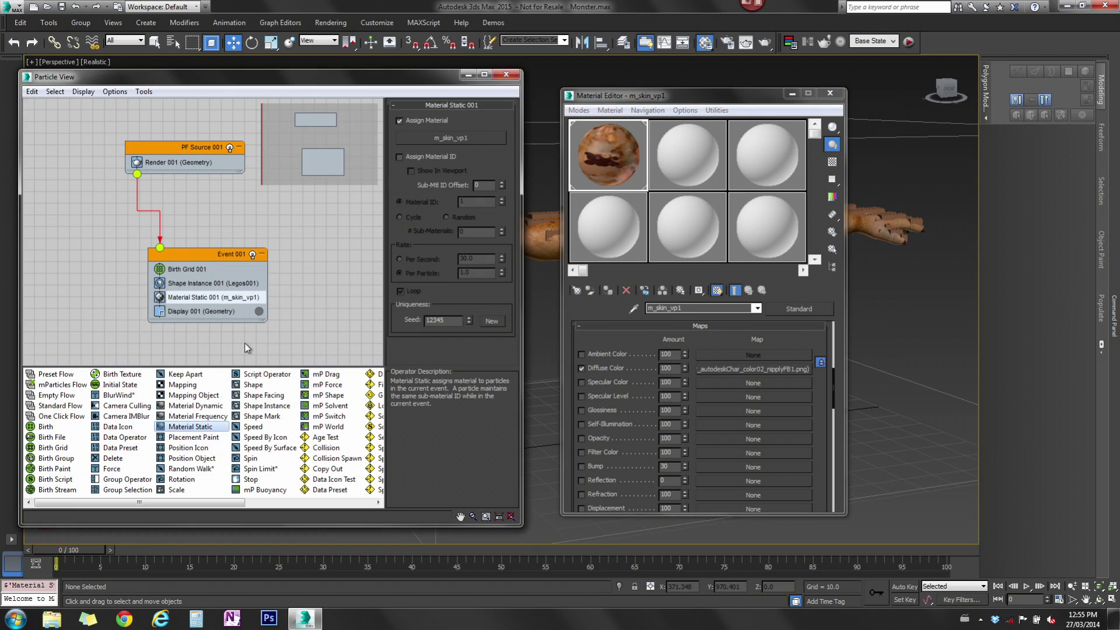
pyautogui.moveTo(694, 96); pyautogui.dragTo(875, 140)
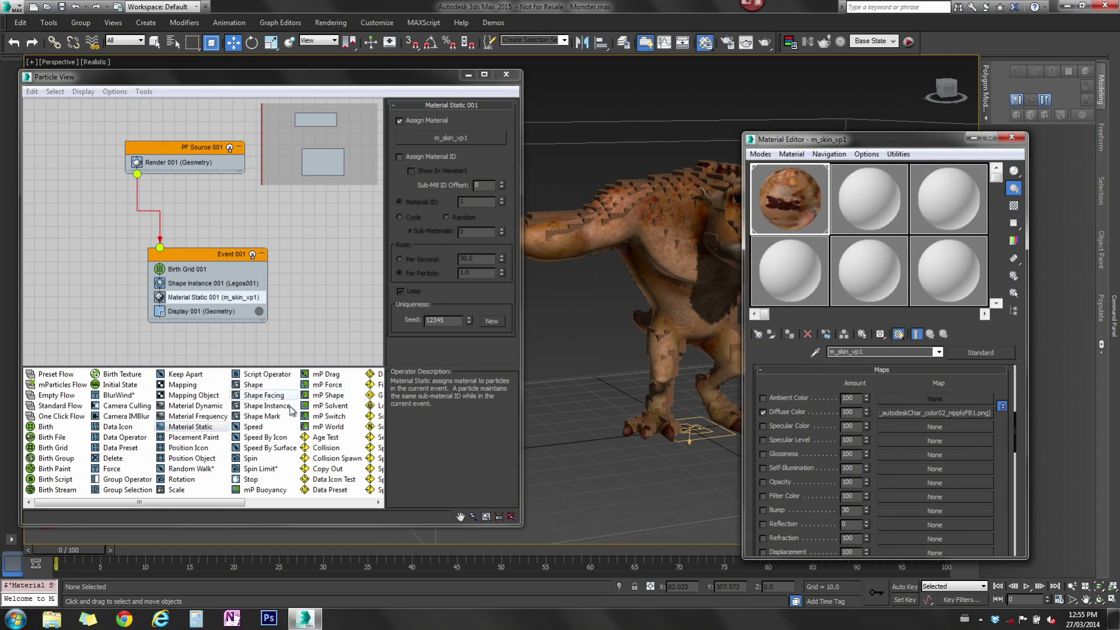
# Step: Insert a Mapping Object operator above Material Static with Monster_skin as its mapping source, and close the Material Editor
pyautogui.click(187, 396)
pyautogui.moveTo(186, 400); pyautogui.dragTo(200, 303)
pyautogui.click(200, 300)
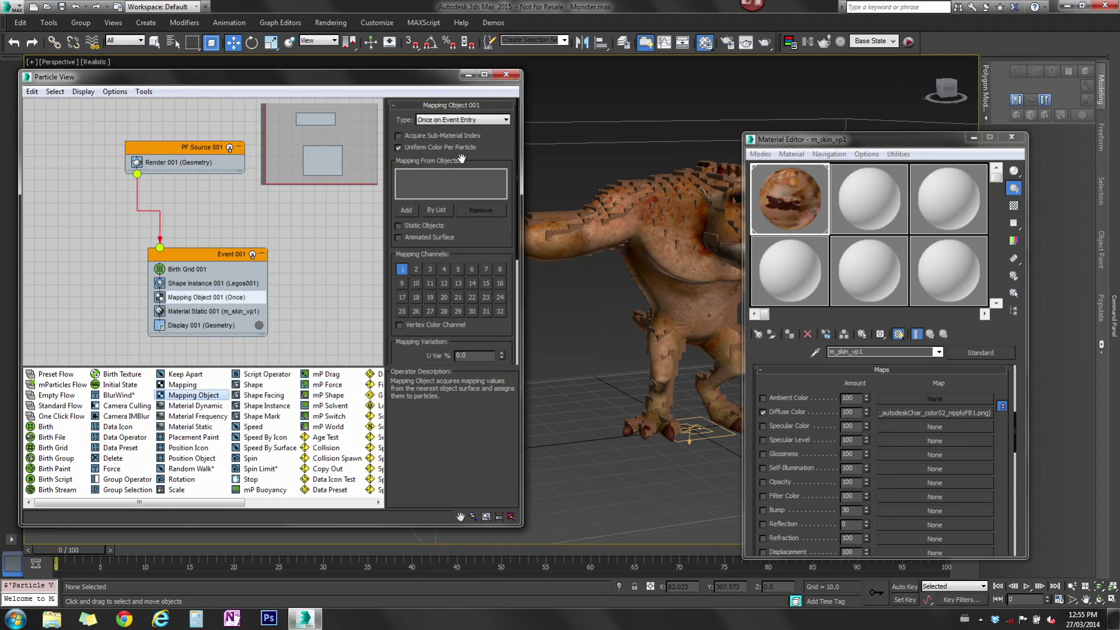
pyautogui.click(406, 210)
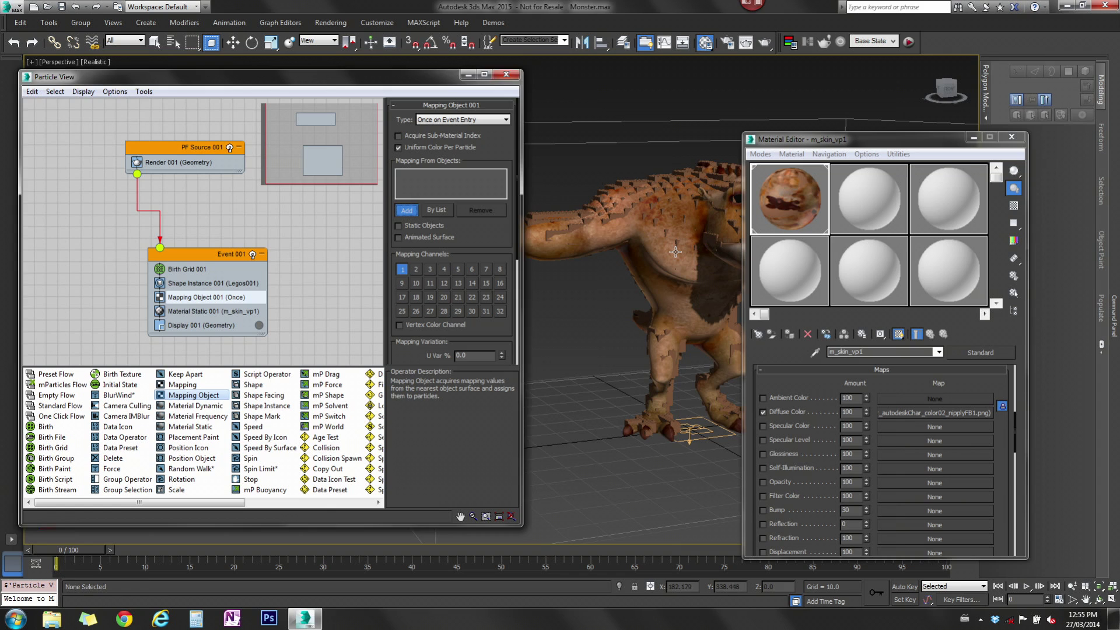
pyautogui.click(676, 252)
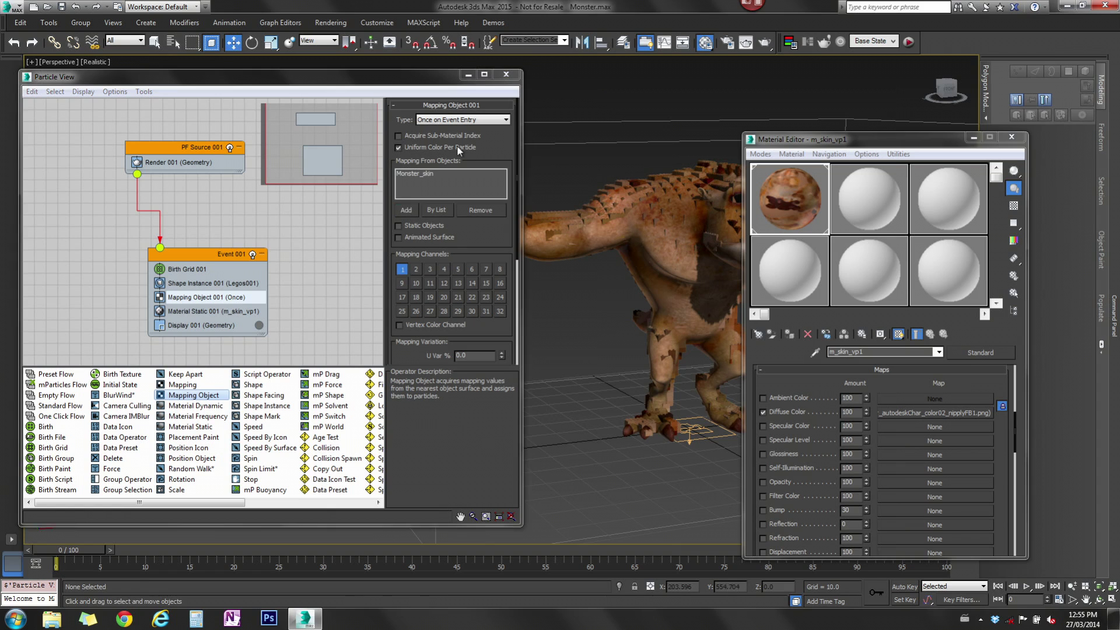
pyautogui.click(1012, 137)
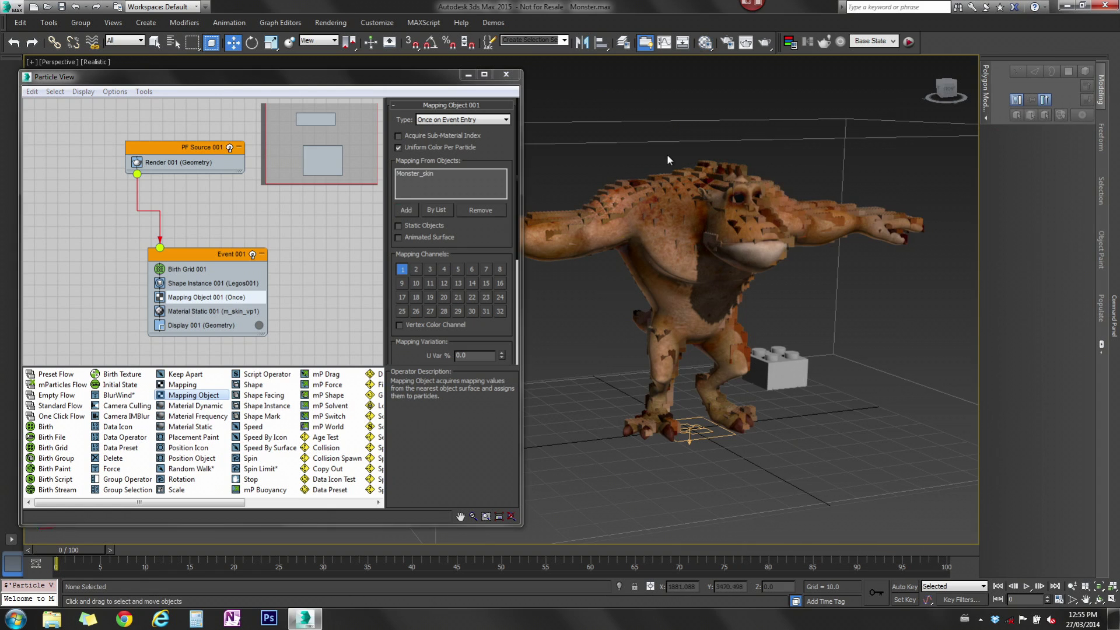
# Step: Hide the monster by isolating the unselected objects to check the mapped brick colours, and end the isolation
pyautogui.rightClick(667, 154)
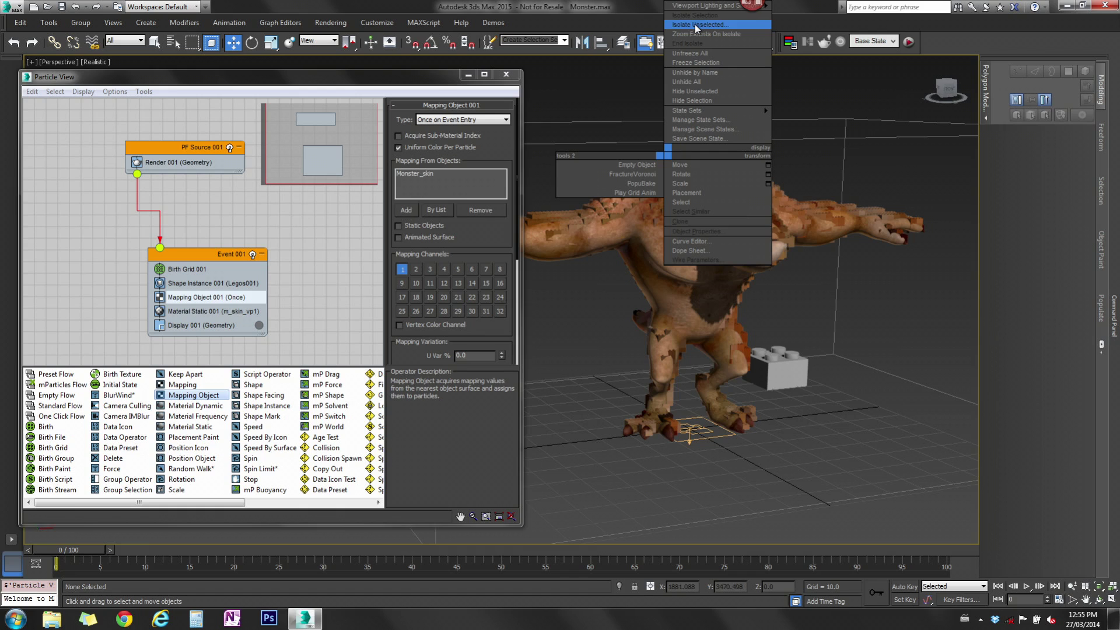
pyautogui.click(650, 225)
pyautogui.rightClick(660, 150)
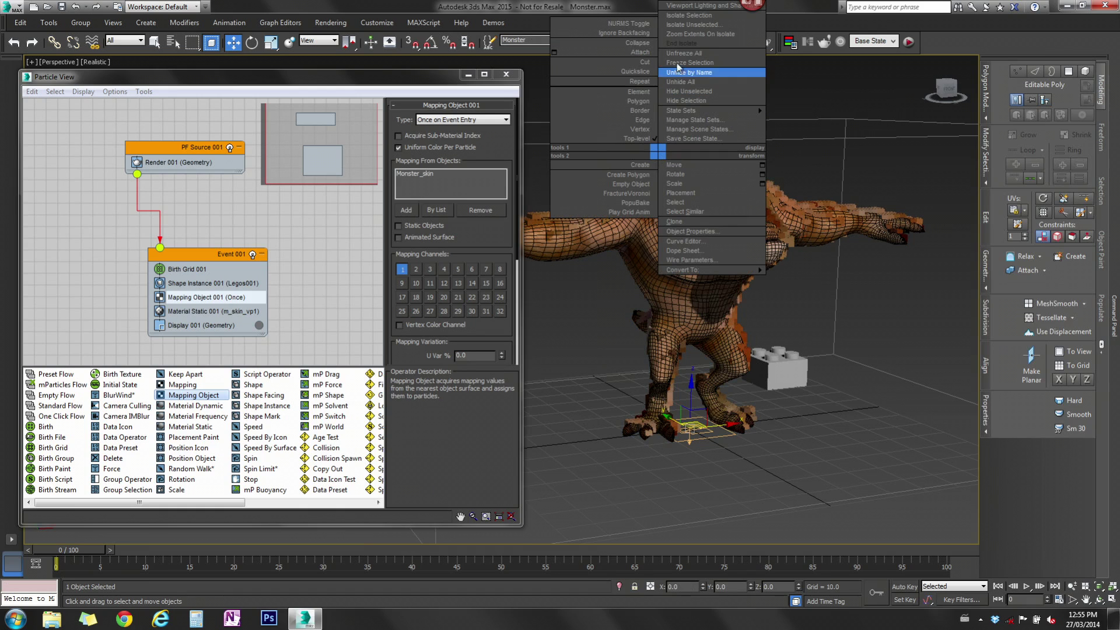
pyautogui.click(680, 26)
pyautogui.moveTo(775, 317)
pyautogui.keyDown('alt'); pyautogui.mouseDown(button='middle')
pyautogui.moveTo(722, 306)
pyautogui.moveTo(777, 317)
pyautogui.mouseUp(button='middle'); pyautogui.keyUp('alt')
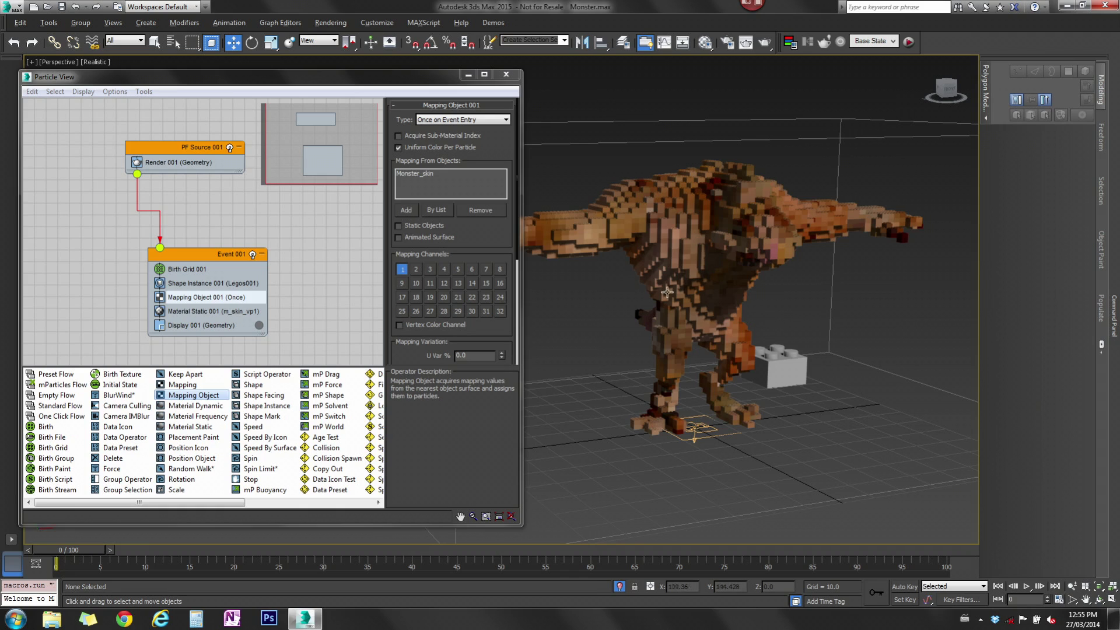
pyautogui.rightClick(628, 154)
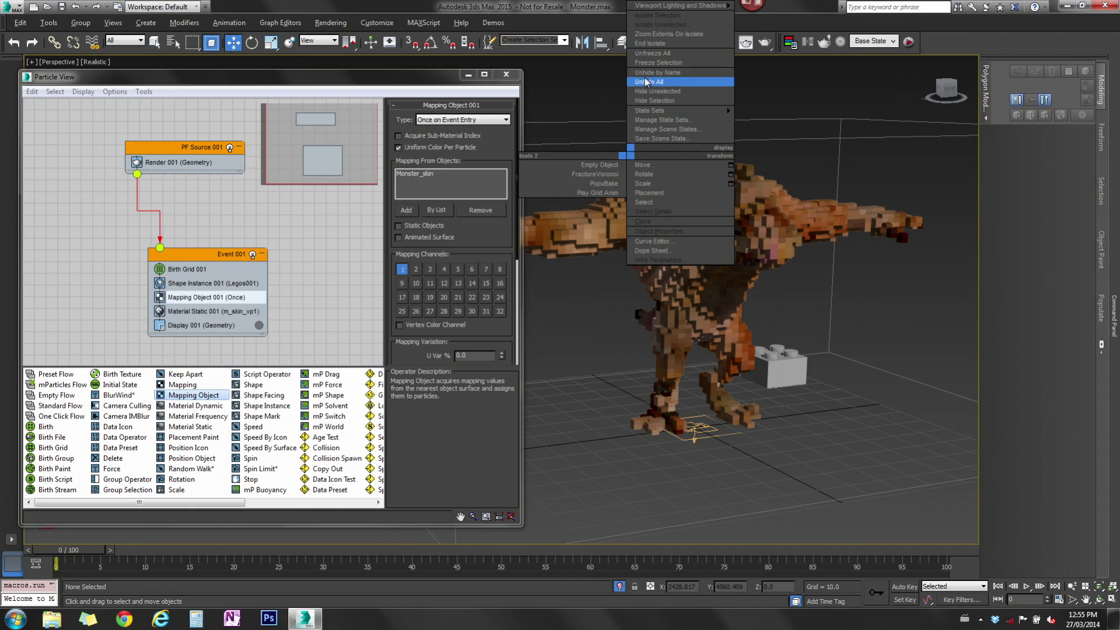
pyautogui.click(649, 43)
# Step: Apply a Bend modifier to the Monster_skin mesh
pyautogui.click(686, 266)
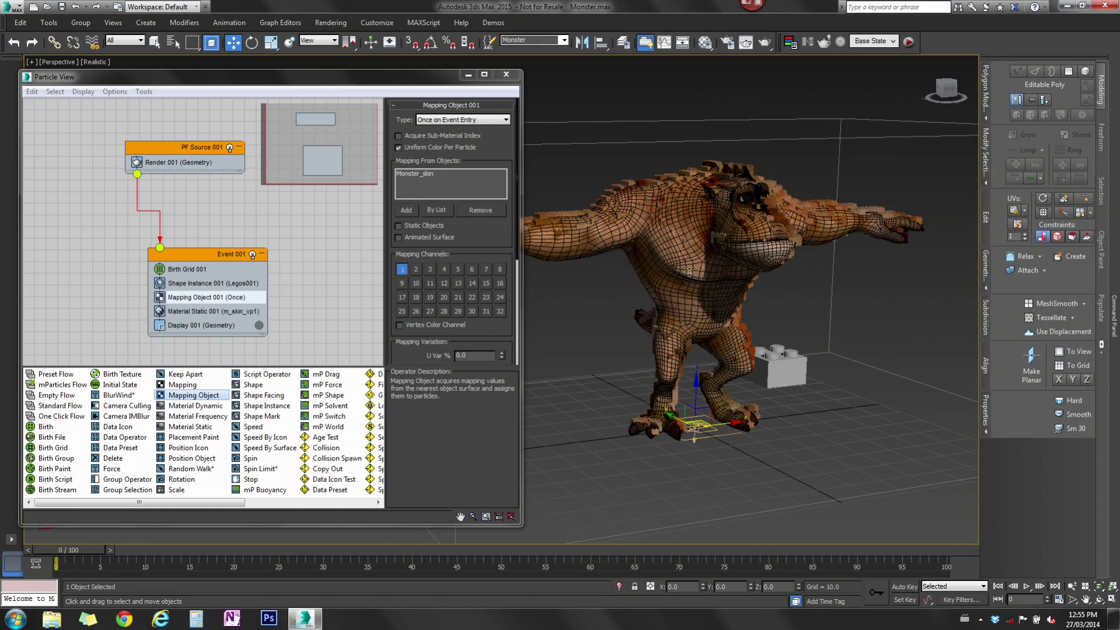
pyautogui.click(1118, 341)
pyautogui.click(1100, 99)
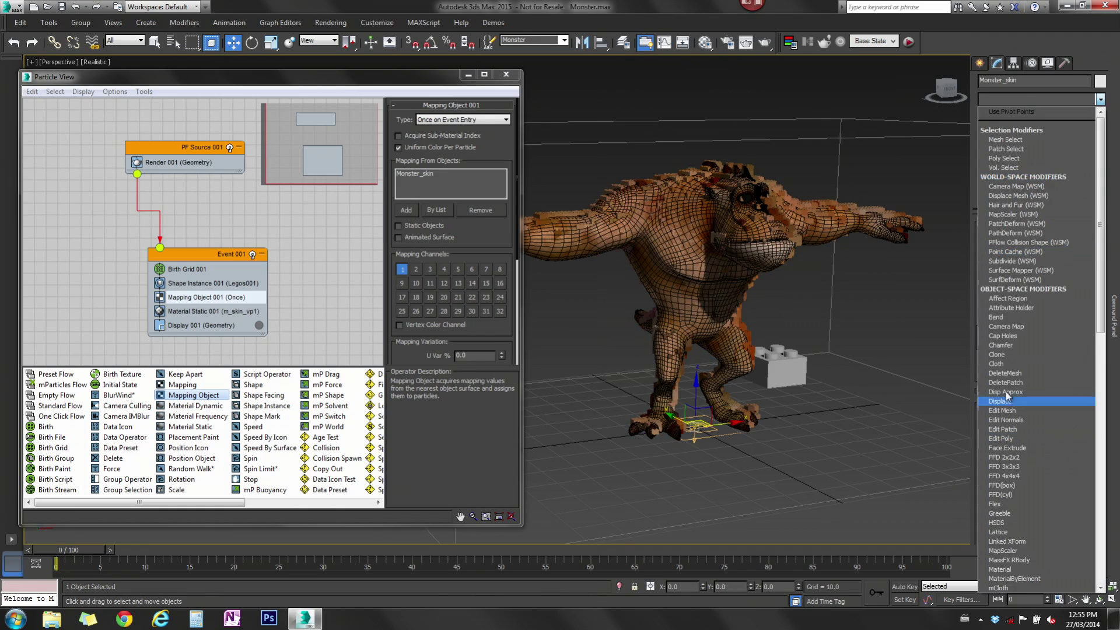
pyautogui.click(1003, 321)
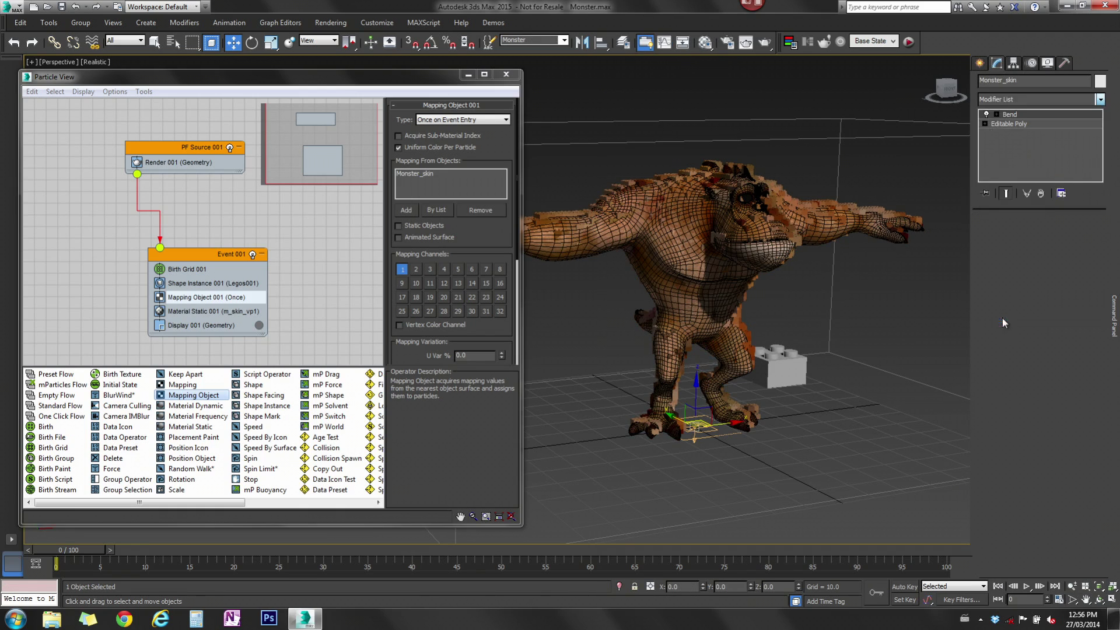
# Step: Animate the monster's bend with Auto Key by bending it over at frame 25, and return to frame 0
pyautogui.click(903, 586)
pyautogui.moveTo(69, 550); pyautogui.dragTo(281, 550)
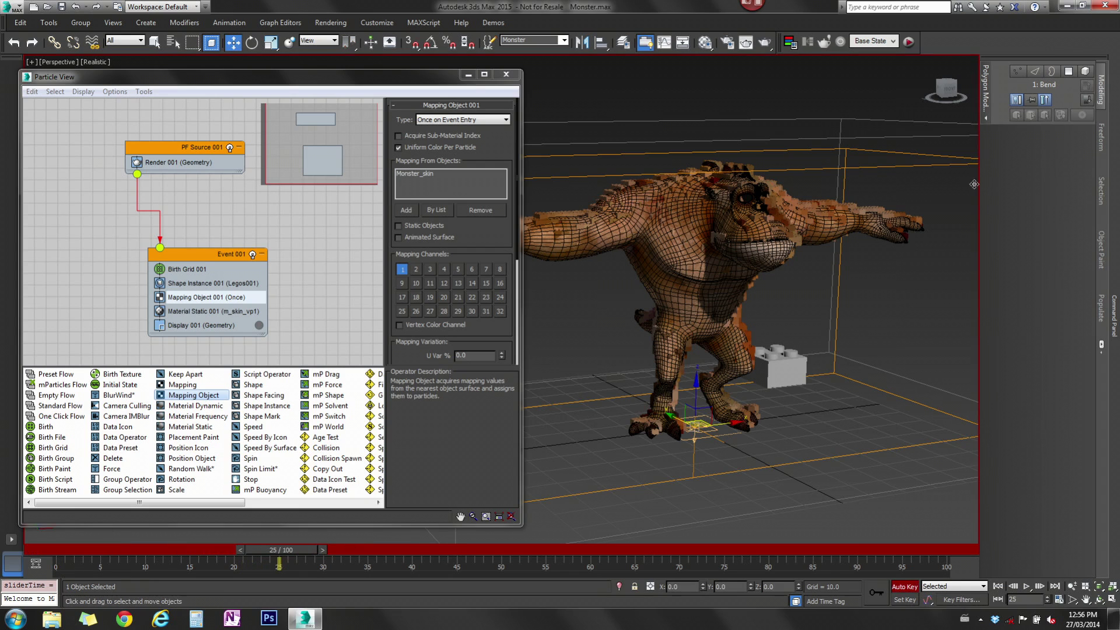
pyautogui.moveTo(1108, 170)
pyautogui.moveTo(1077, 246); pyautogui.dragTo(1077, 207)
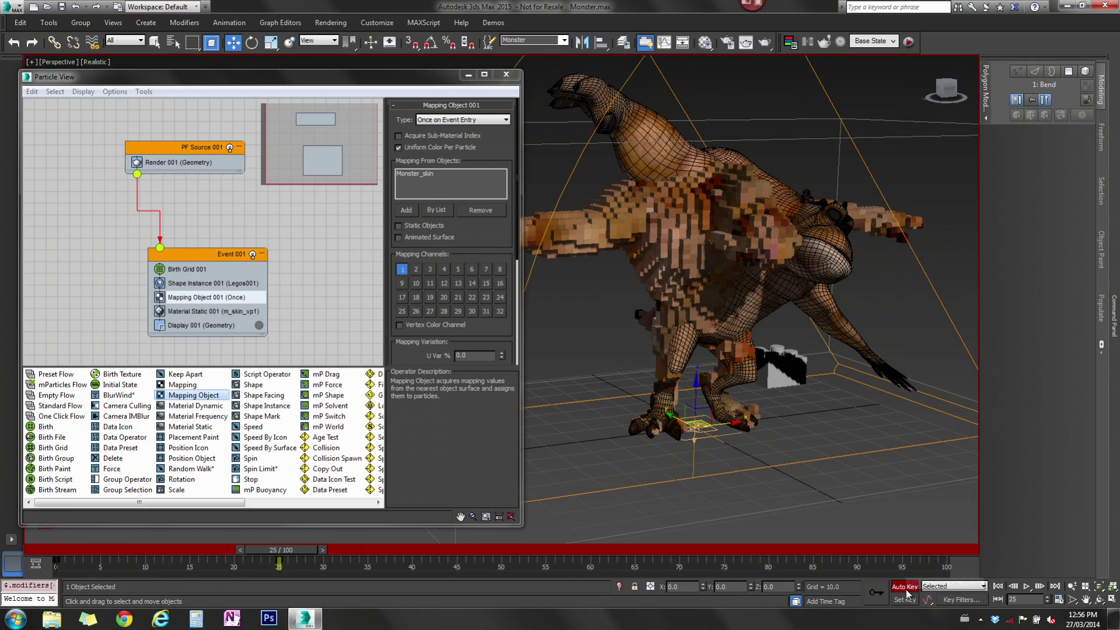
pyautogui.moveTo(292, 547); pyautogui.dragTo(69, 554)
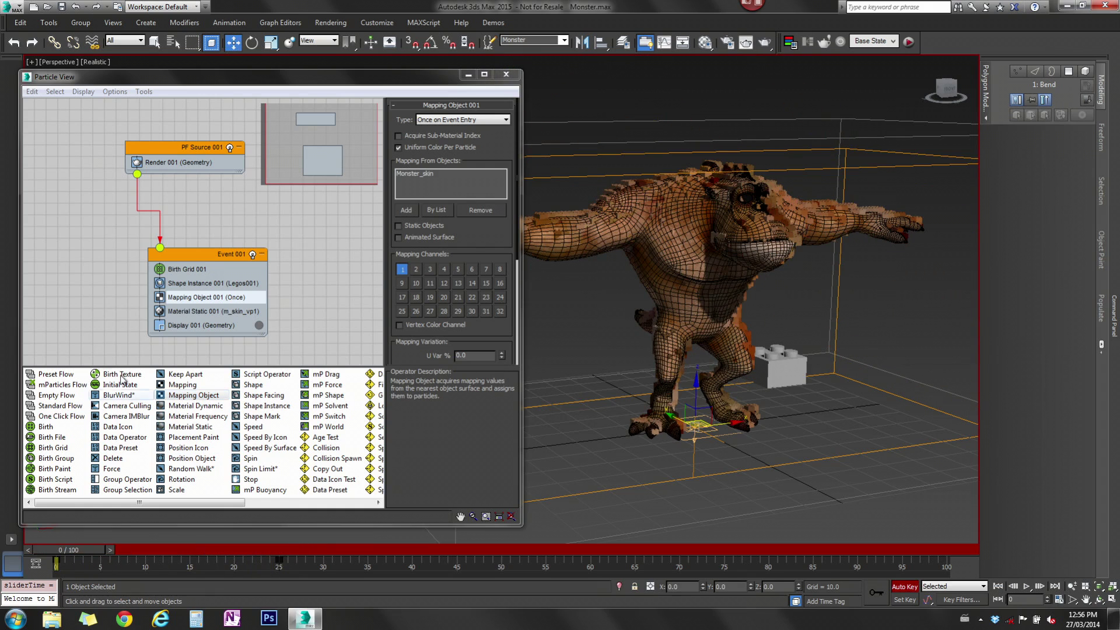
# Step: With Auto Key off, enable Interactive Update for the Birth Grid and scrub the timeline to frame 24
pyautogui.click(193, 270)
pyautogui.scroll(-1, 397, 355)
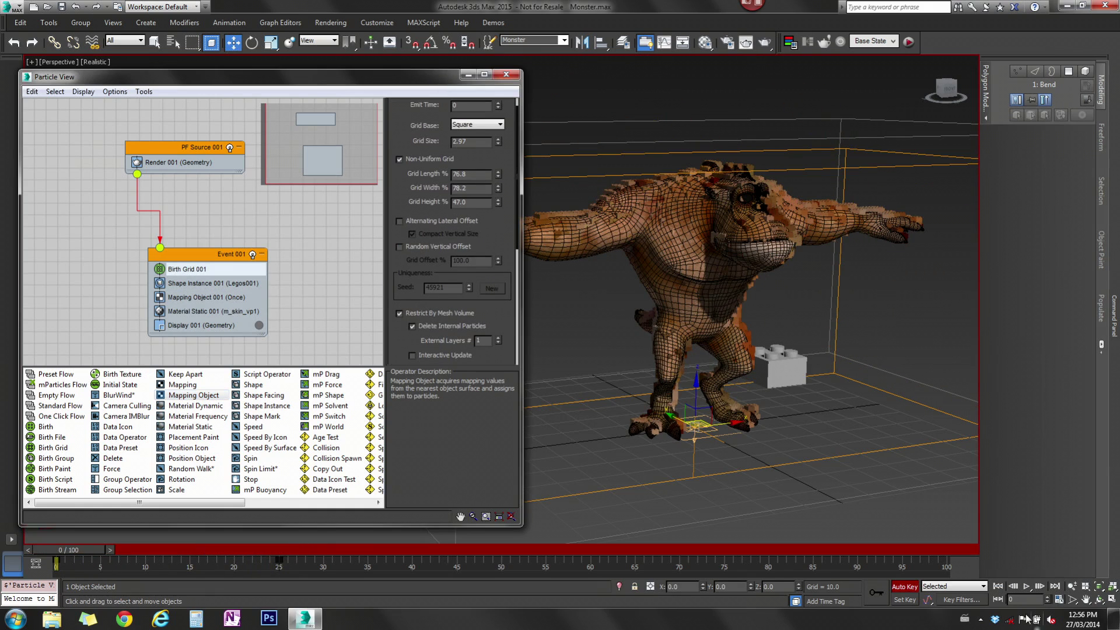
pyautogui.click(907, 588)
pyautogui.scroll(-2, 405, 343)
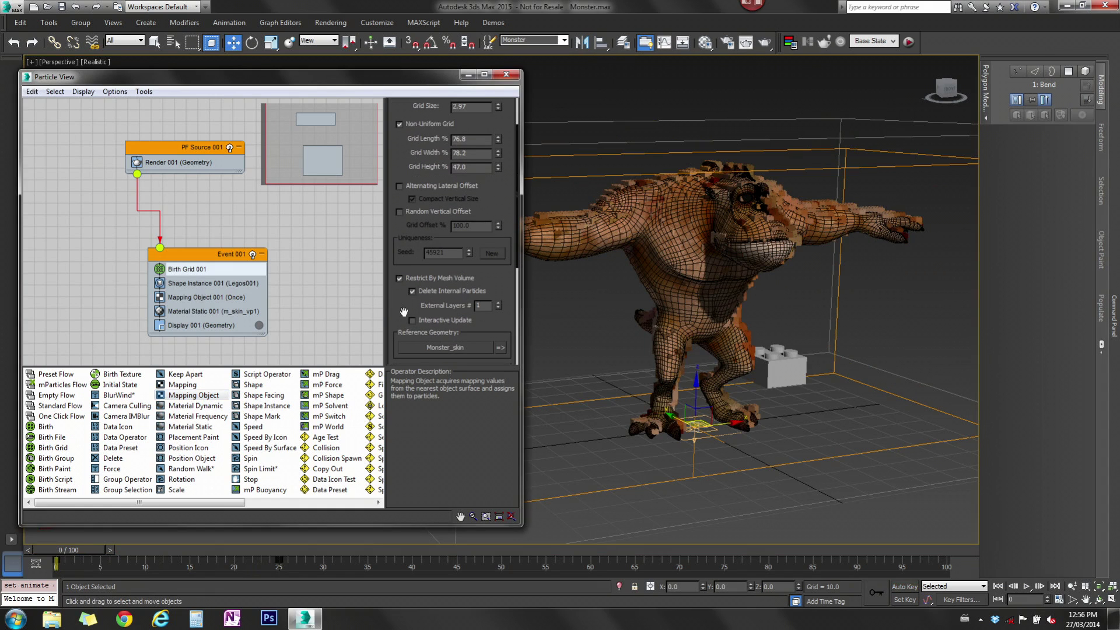
pyautogui.click(412, 320)
pyautogui.moveTo(72, 551); pyautogui.dragTo(228, 551)
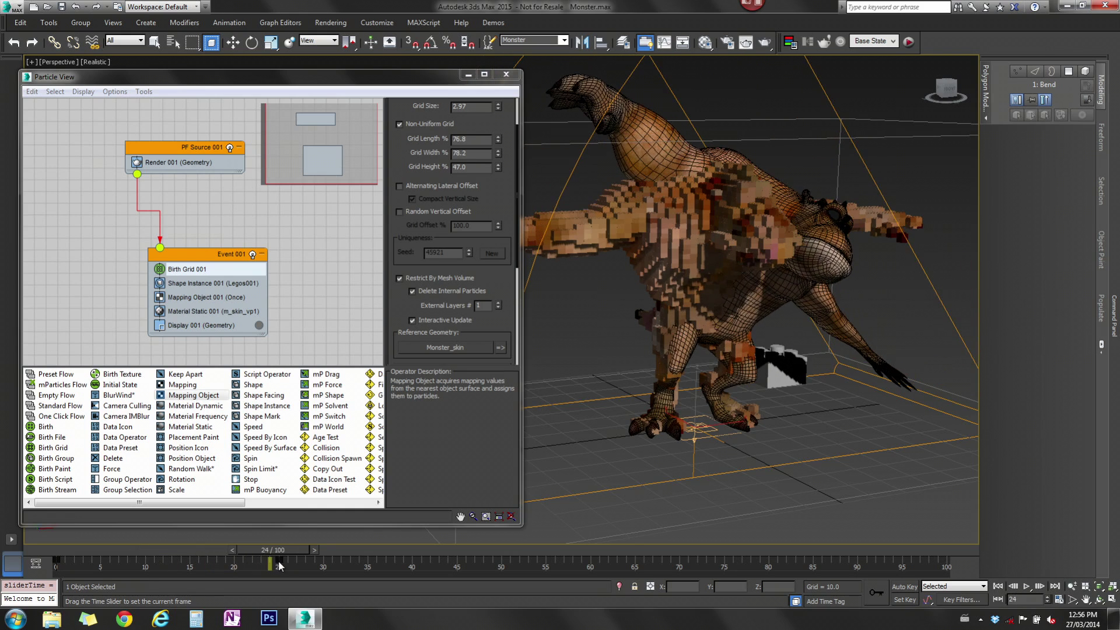
# Step: Return the timeline to frame 0 and review the Birth Grid's parameters, including Emit Time and Calculate Mesh Volume Limits
pyautogui.moveTo(257, 550); pyautogui.dragTo(15, 547)
pyautogui.press('w')
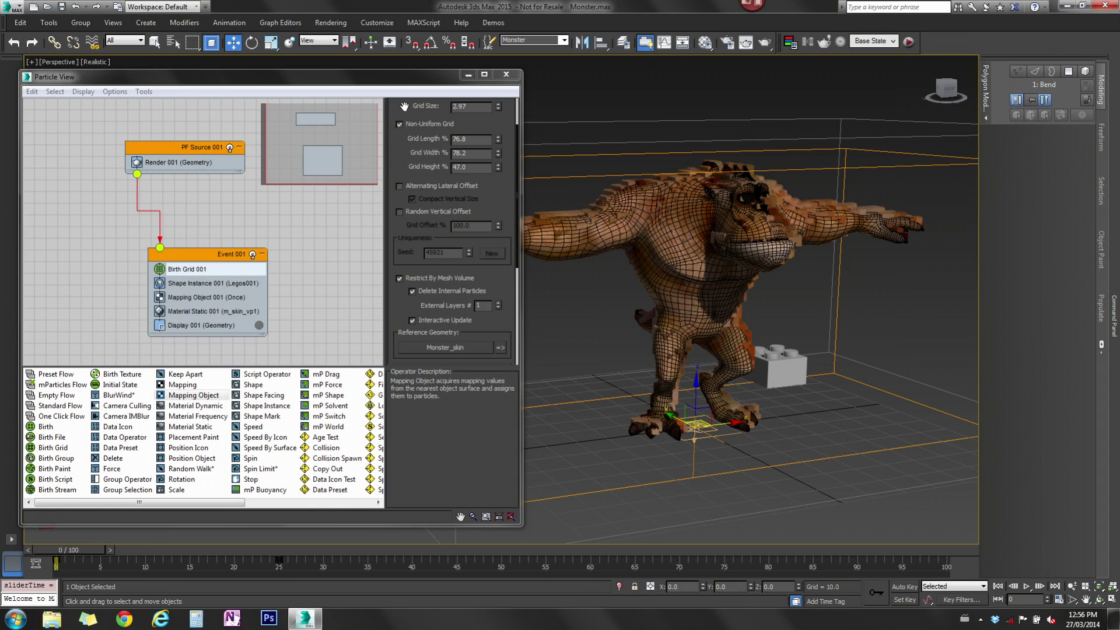
pyautogui.moveTo(404, 106); pyautogui.dragTo(406, 247)
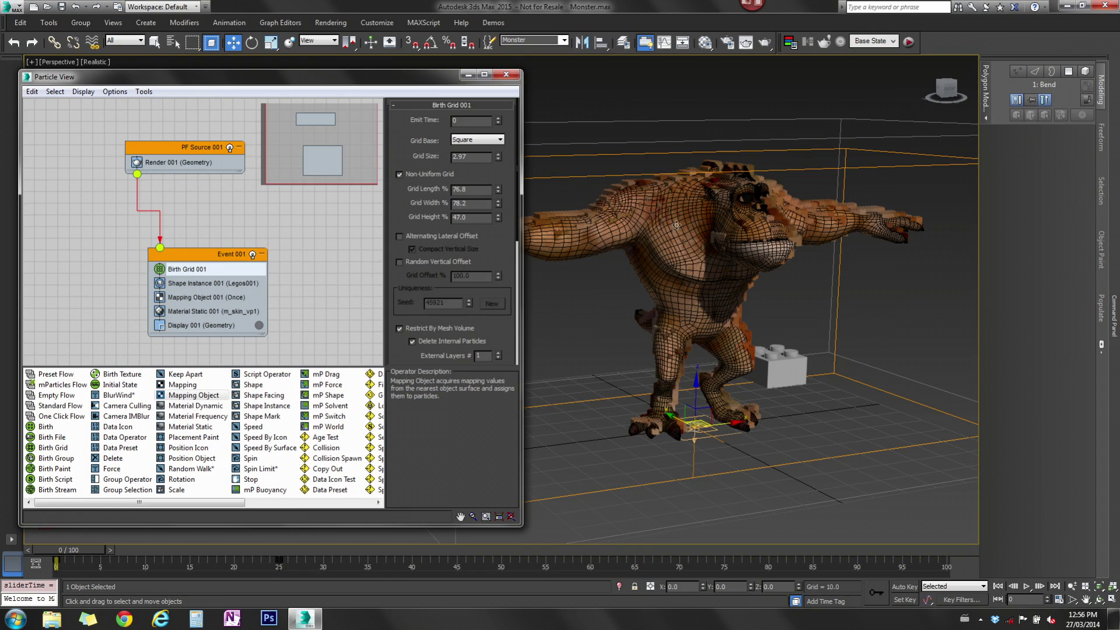
pyautogui.doubleClick(465, 121)
pyautogui.moveTo(401, 300); pyautogui.dragTo(397, 76)
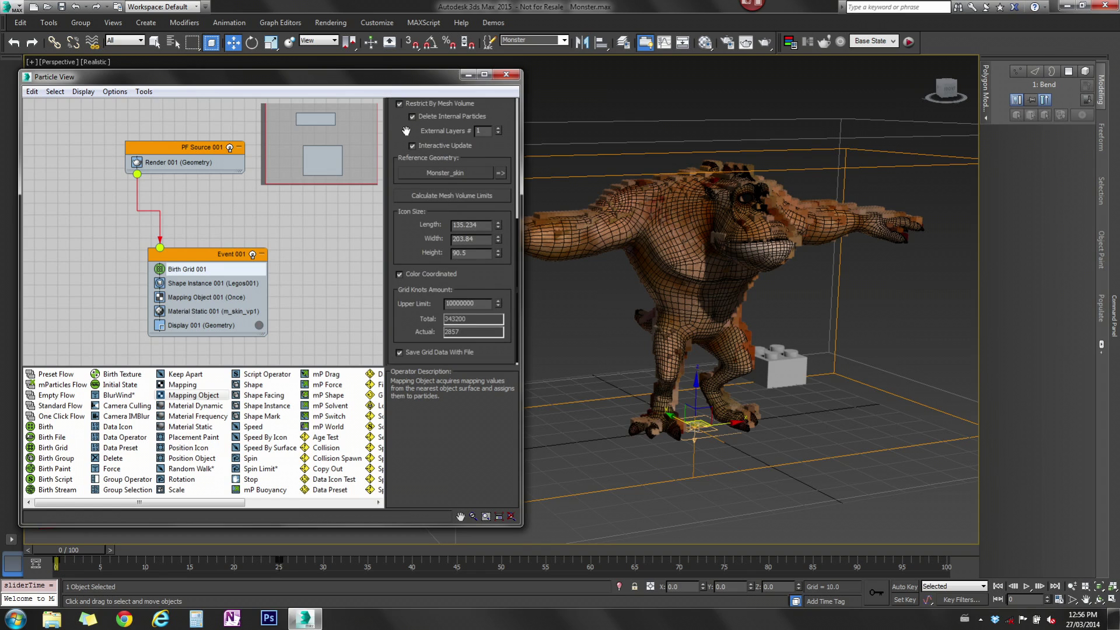
pyautogui.moveTo(407, 131); pyautogui.dragTo(420, 357)
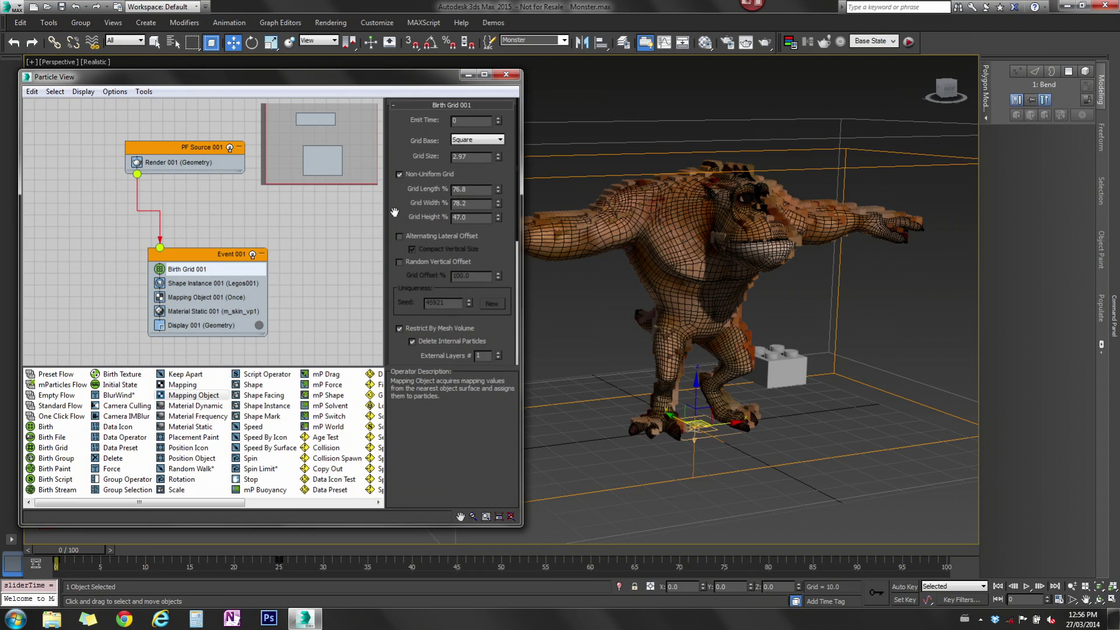
pyautogui.moveTo(395, 212); pyautogui.dragTo(395, 146)
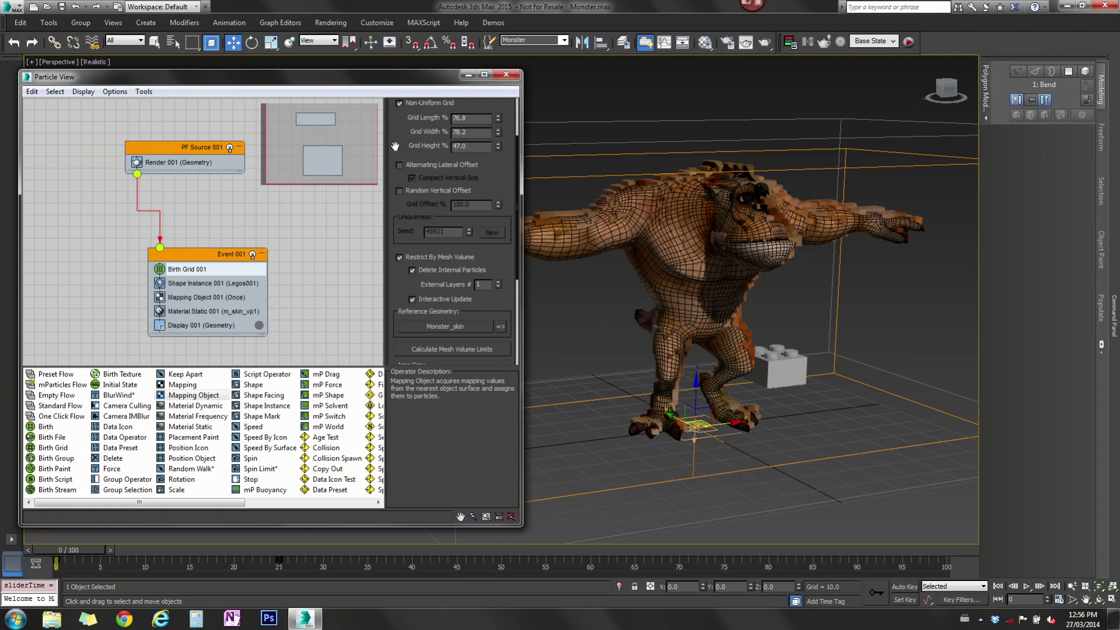
# Step: Open script.ms from the D: drive's Projects\AskExperts folder to examine its Birth Grid Emit_Time line, and close the script editor
pyautogui.click(427, 23)
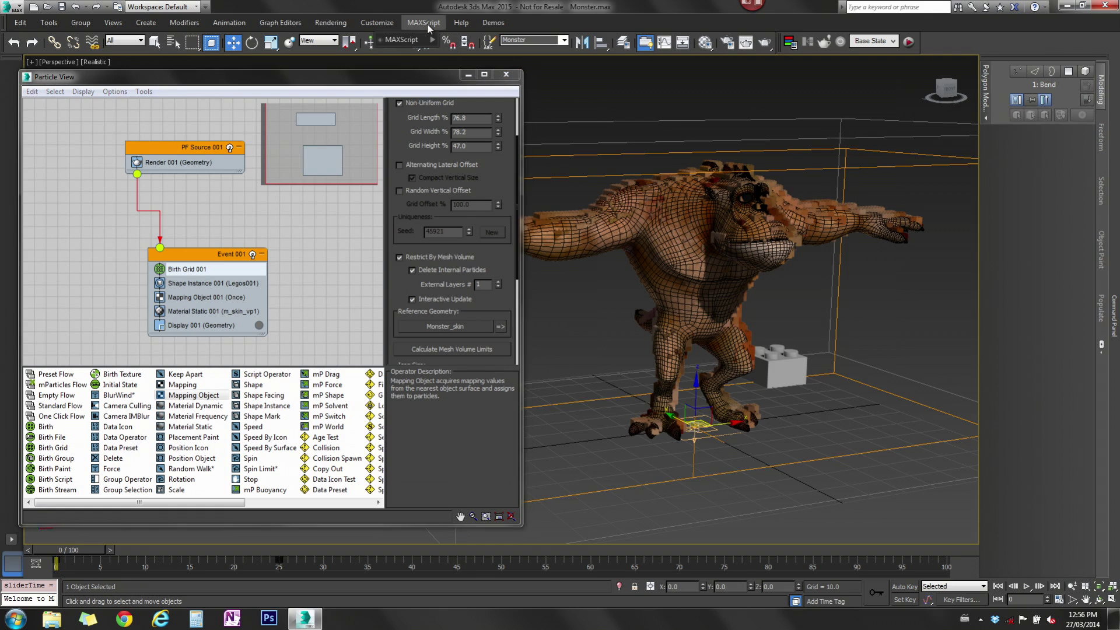
pyautogui.click(320, 77)
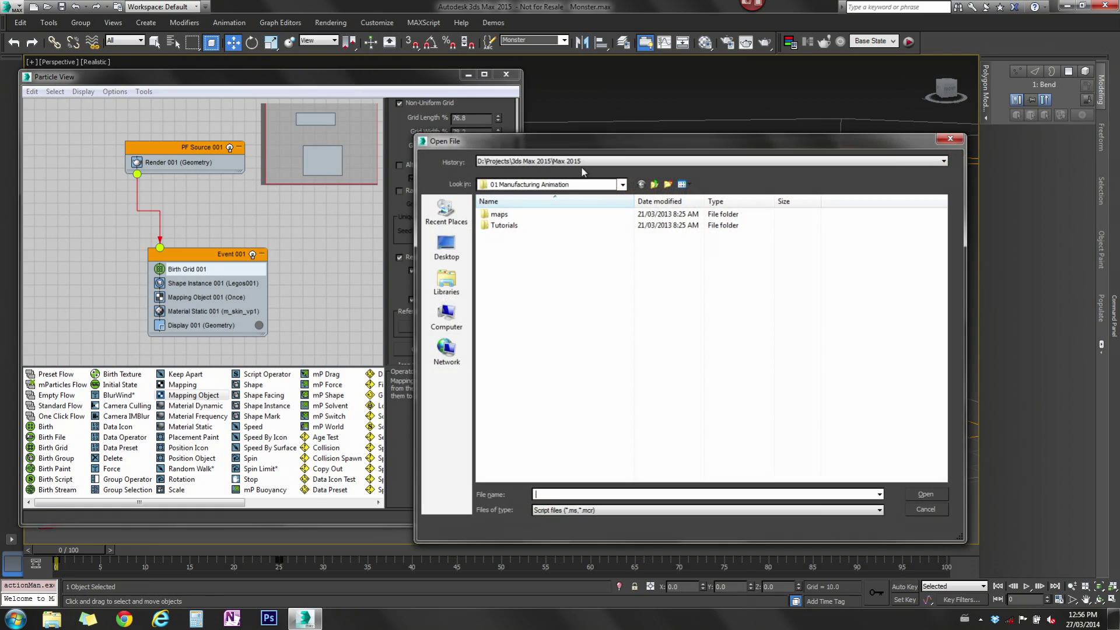
pyautogui.click(447, 324)
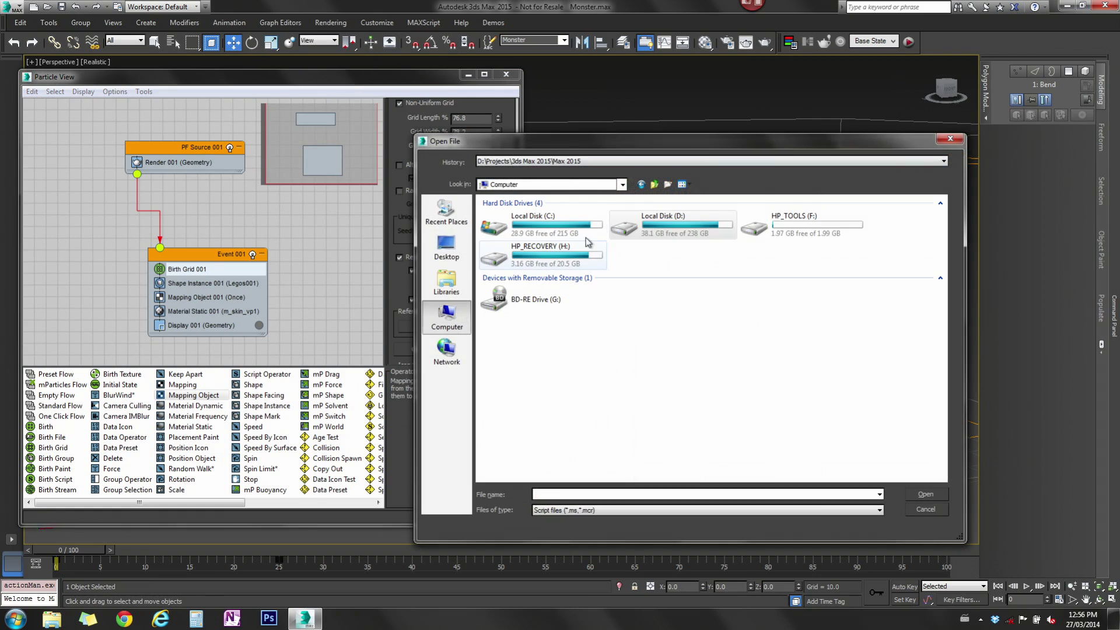
pyautogui.doubleClick(692, 236)
pyautogui.doubleClick(503, 359)
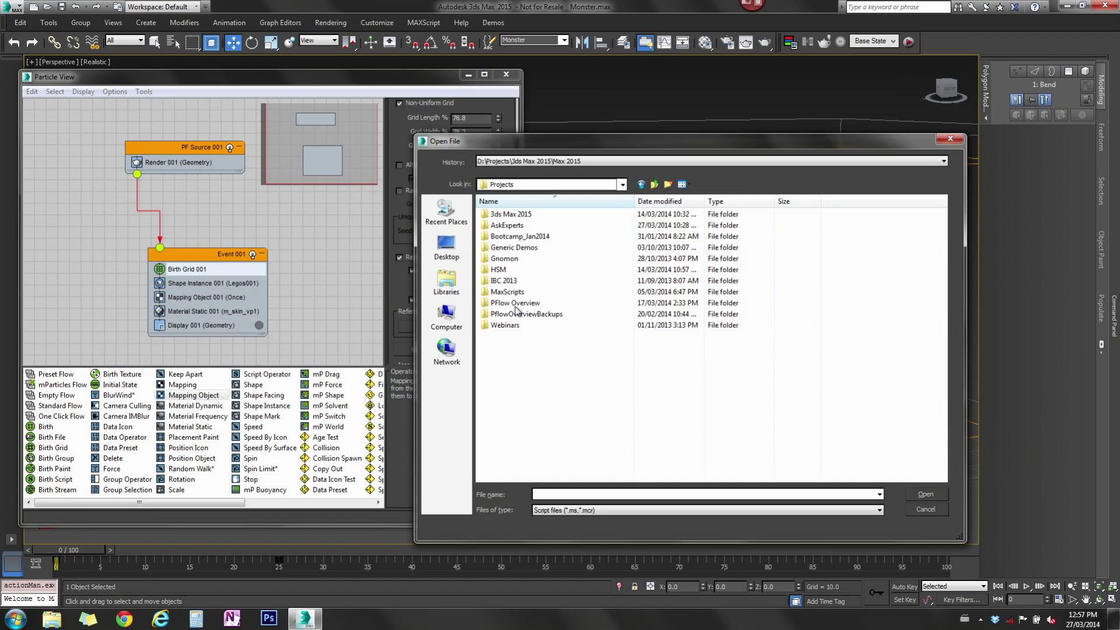
pyautogui.doubleClick(501, 225)
pyautogui.click(517, 245)
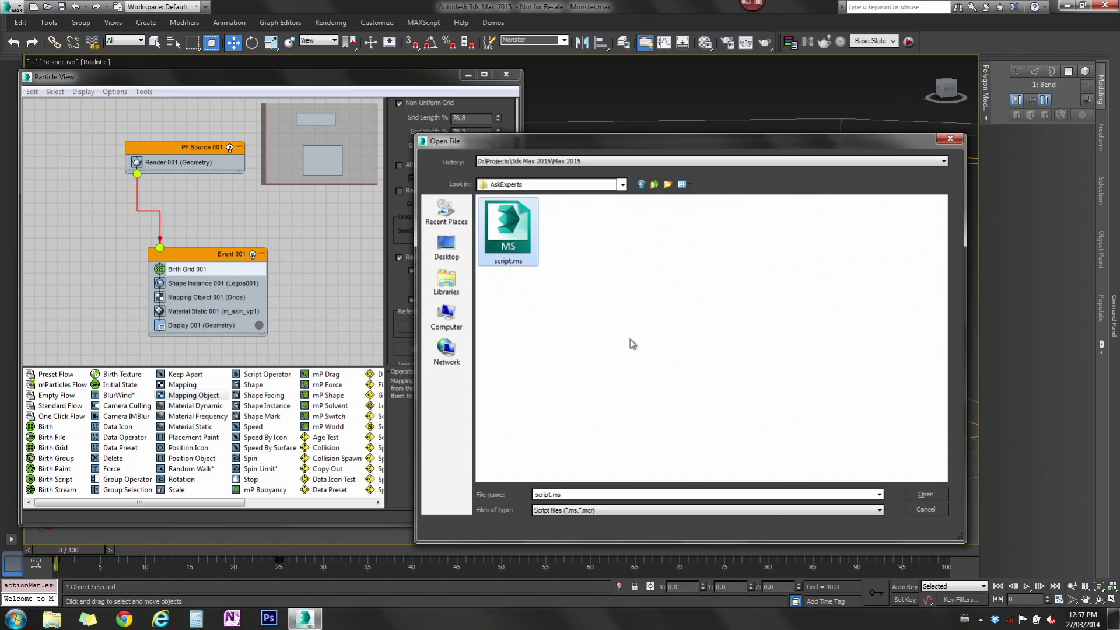
pyautogui.click(925, 494)
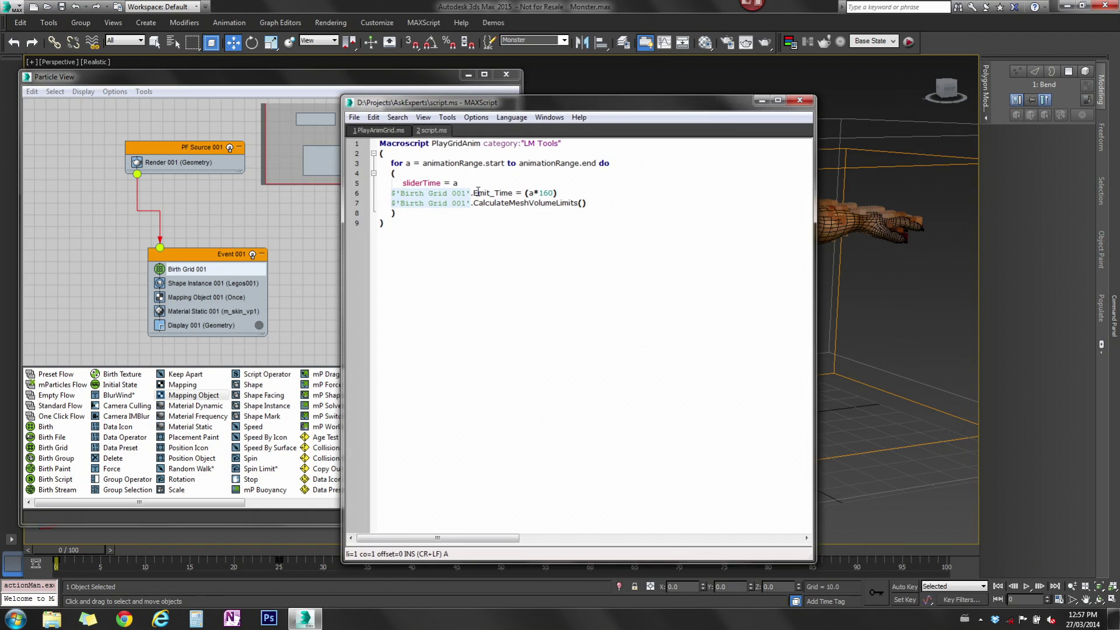
pyautogui.moveTo(472, 194); pyautogui.dragTo(511, 197)
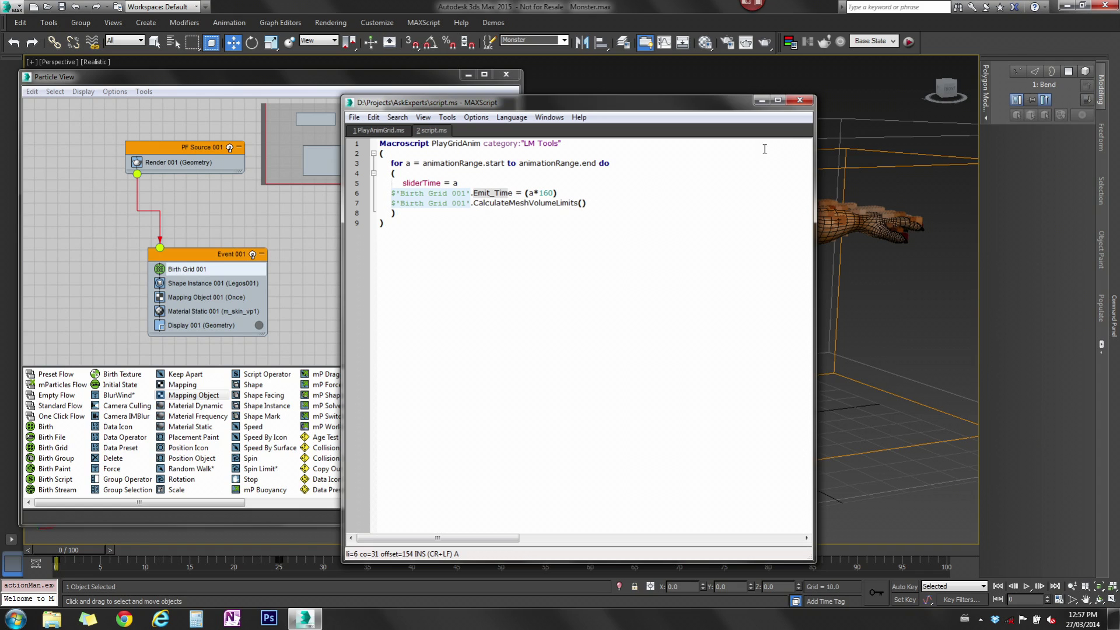
pyautogui.click(800, 101)
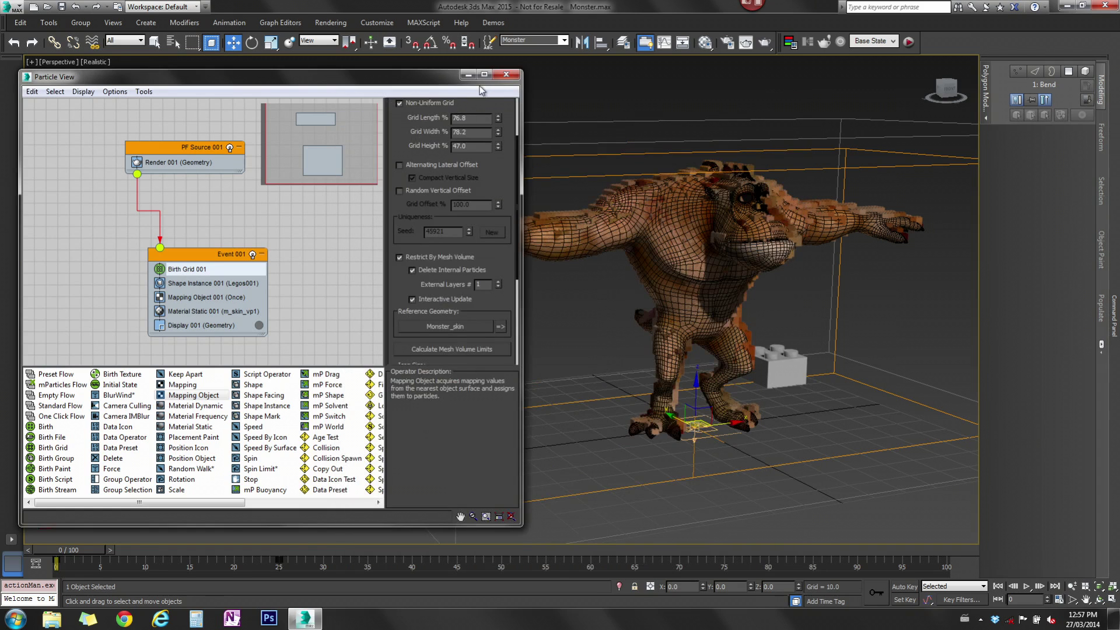
# Step: With Particle View closed, isolate the unselected objects to hide the monster mesh, and run the Play Grid Anim script
pyautogui.click(505, 74)
pyautogui.scroll(-4, 533, 325)
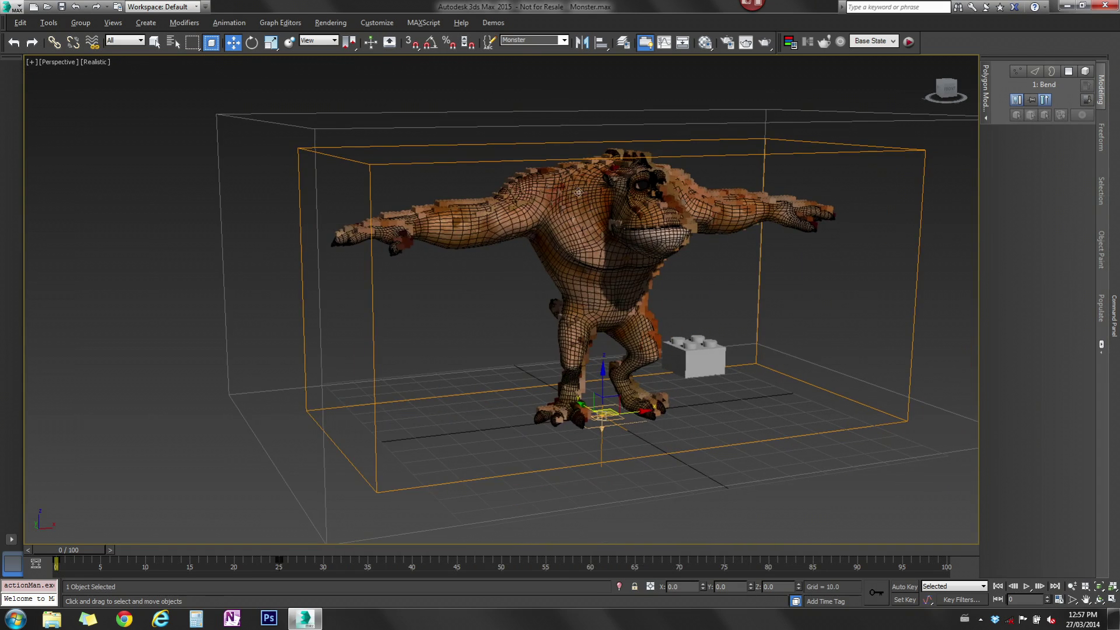
pyautogui.rightClick(560, 241)
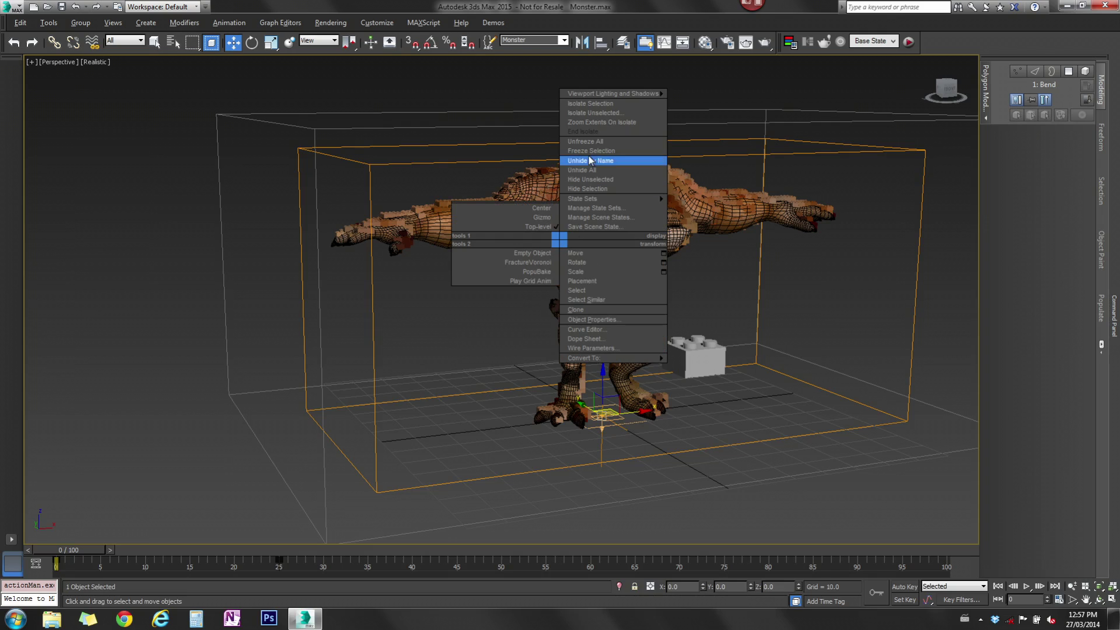
pyautogui.click(585, 114)
pyautogui.keyDown('alt'); pyautogui.moveTo(649, 350); pyautogui.dragTo(591, 396, button='middle'); pyautogui.keyUp('alt')
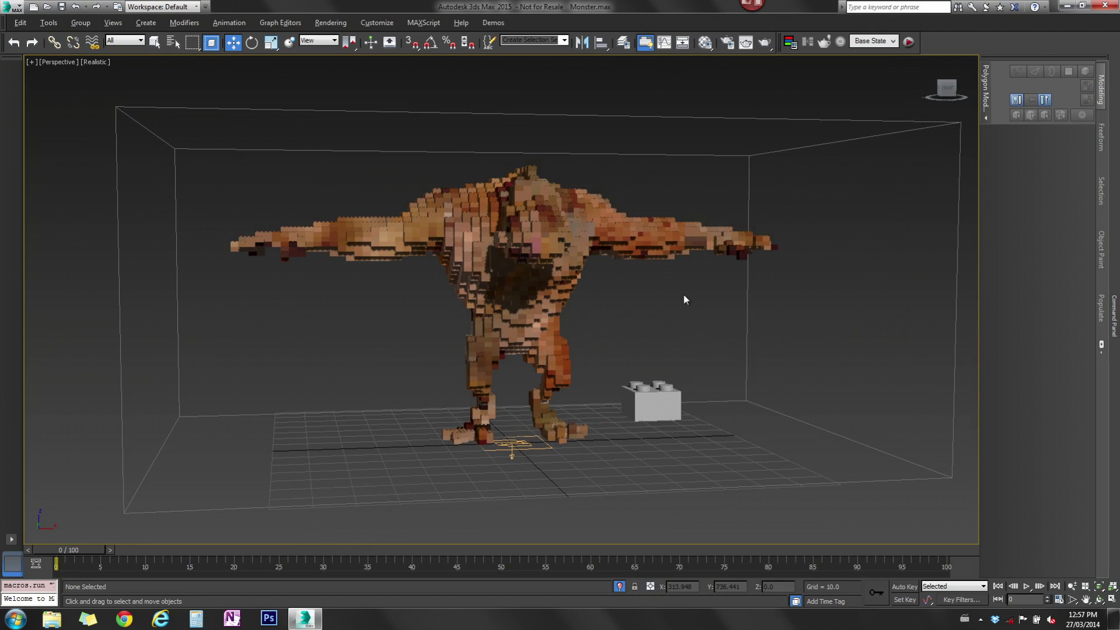
pyautogui.rightClick(683, 296)
pyautogui.click(669, 332)
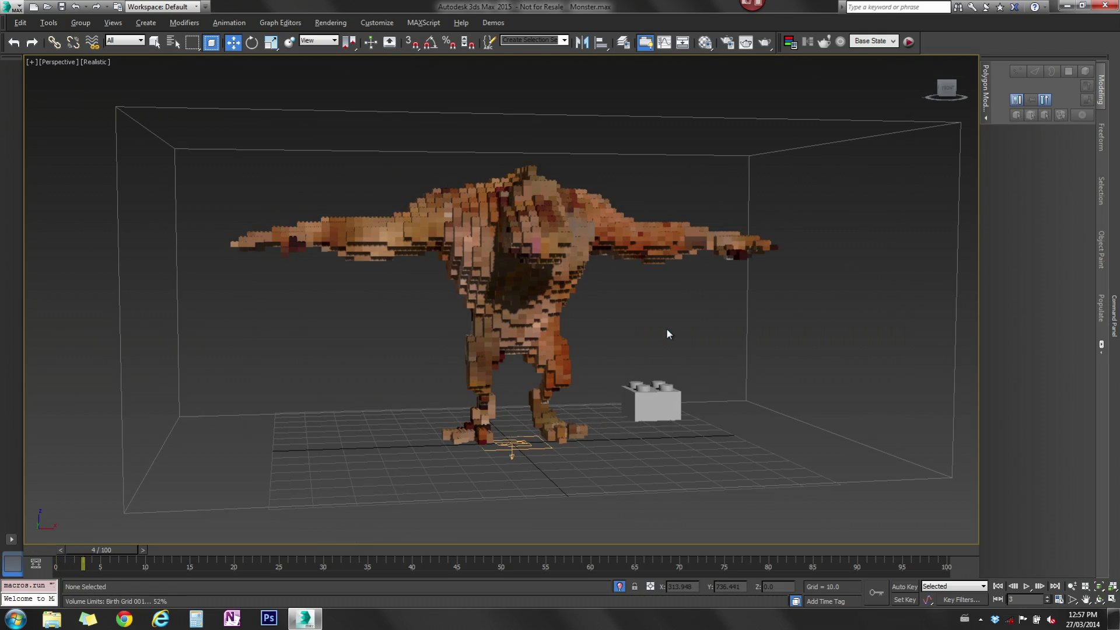
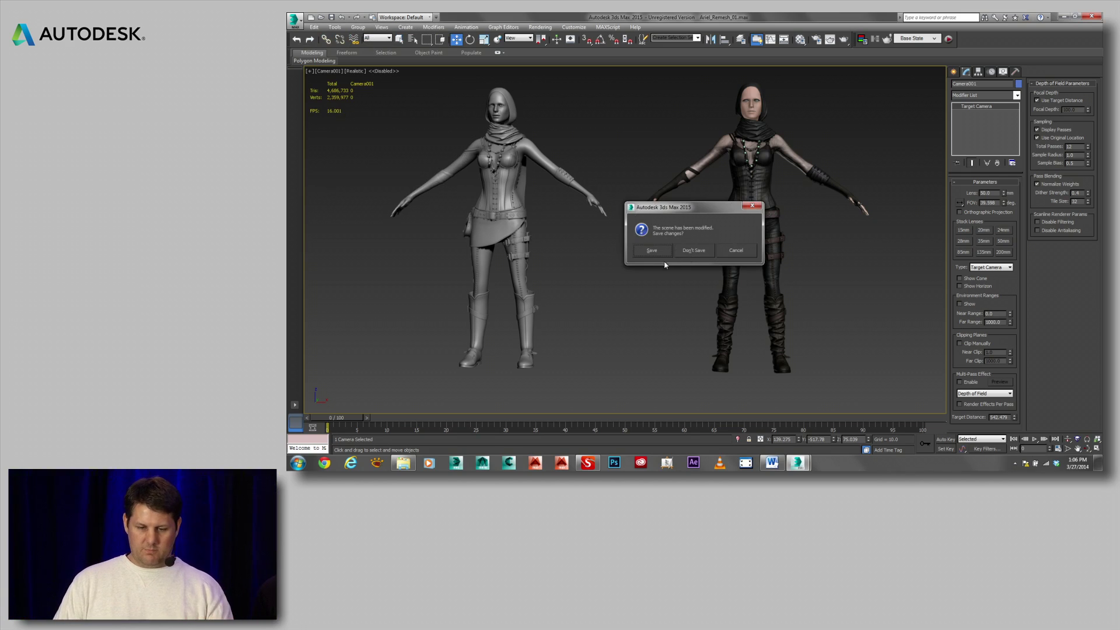
# Step: Save the modified scene and load FatSuite_PFlow2.max, adopting the file's gamma and LUT settings and its unit scale
pyautogui.click(652, 250)
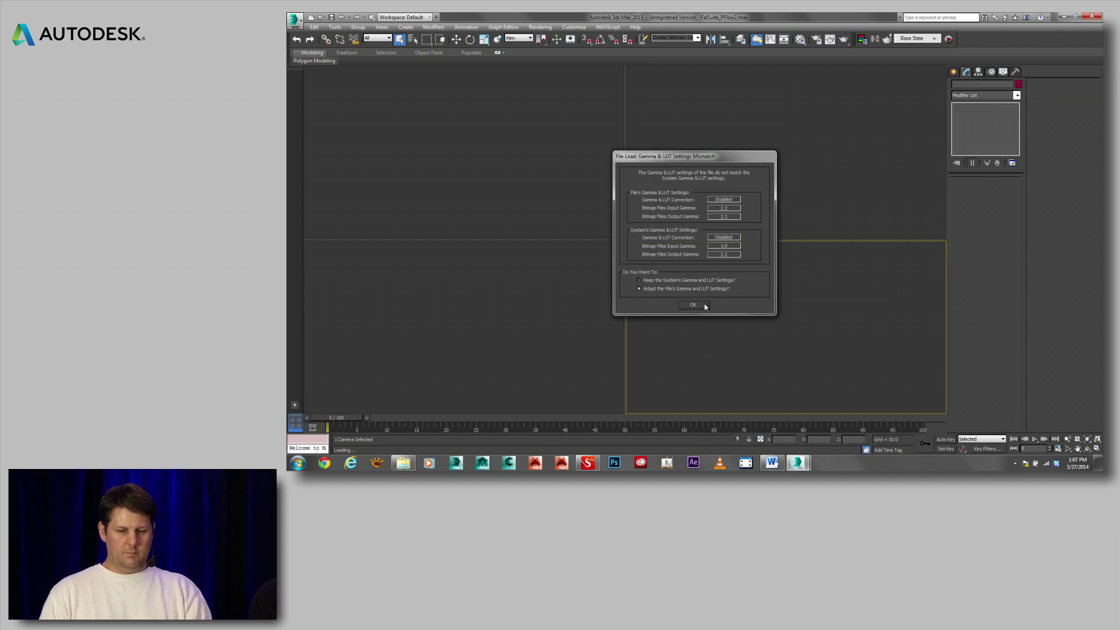
pyautogui.click(698, 306)
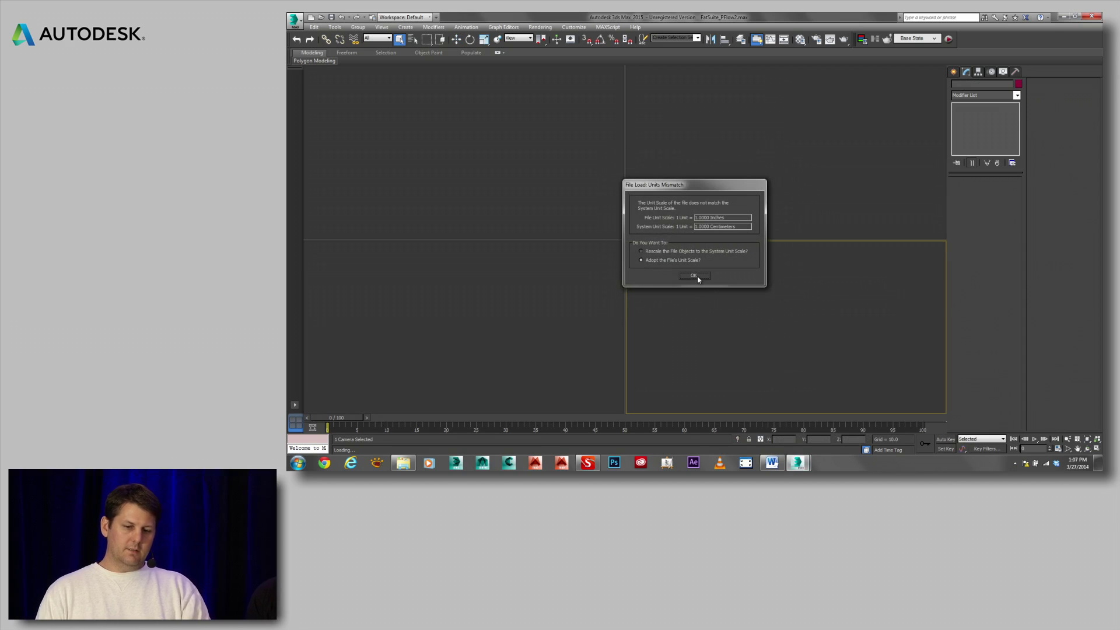
pyautogui.click(694, 277)
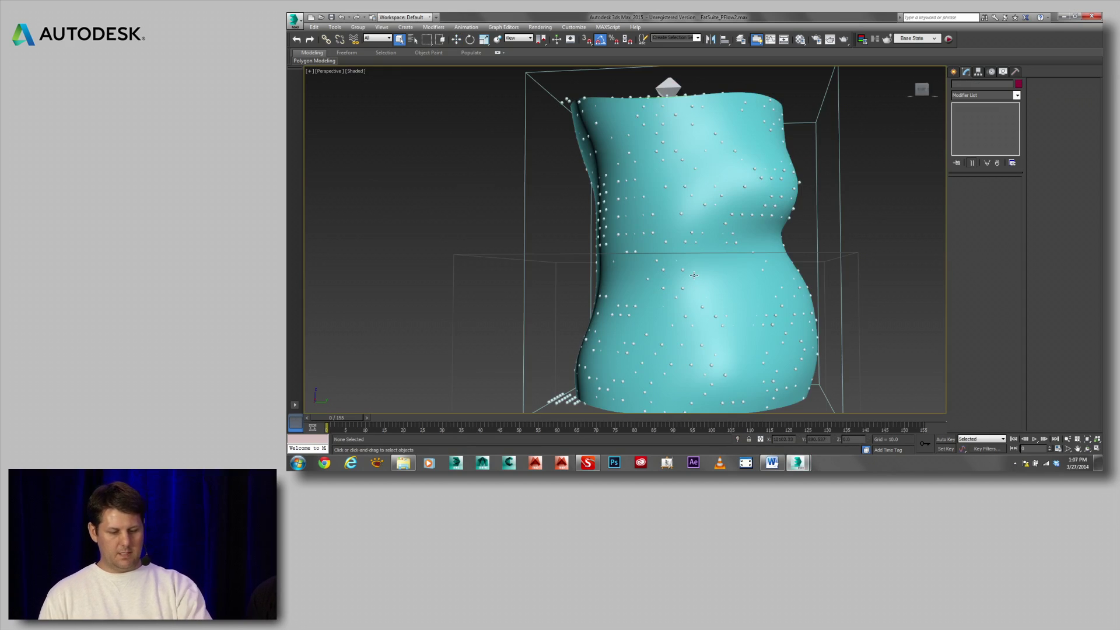
# Step: Open a new Scene Explorer and hide the FleshDriven mesh to expose the particles around the green body
pyautogui.keyDown('alt'); pyautogui.moveTo(712, 233); pyautogui.dragTo(680, 244, button='middle'); pyautogui.keyUp('alt')
pyautogui.click(696, 202)
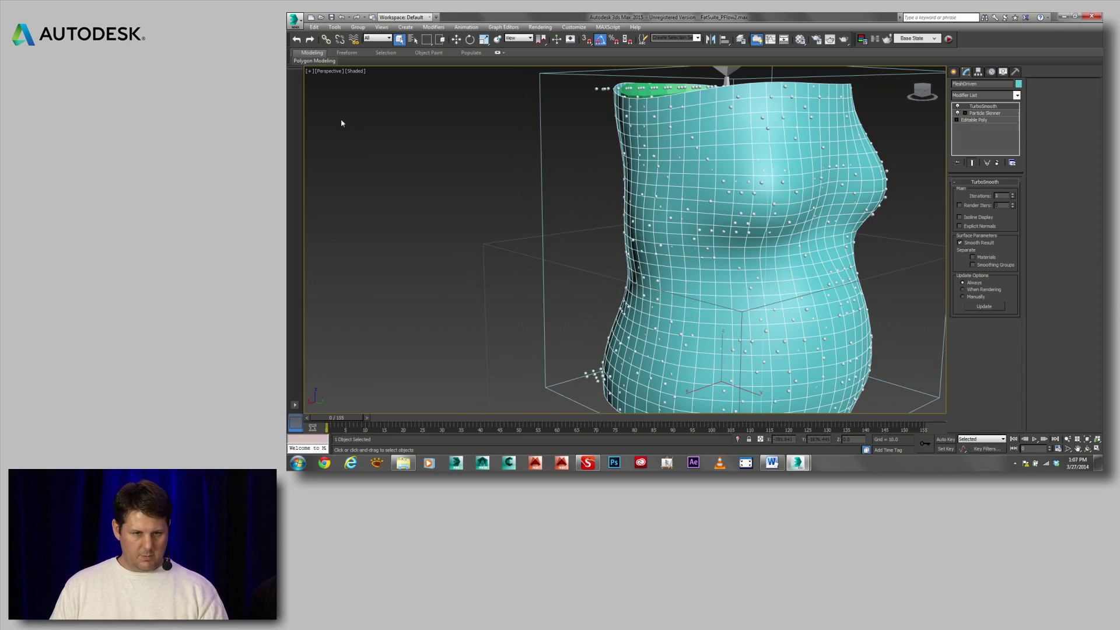
pyautogui.click(334, 27)
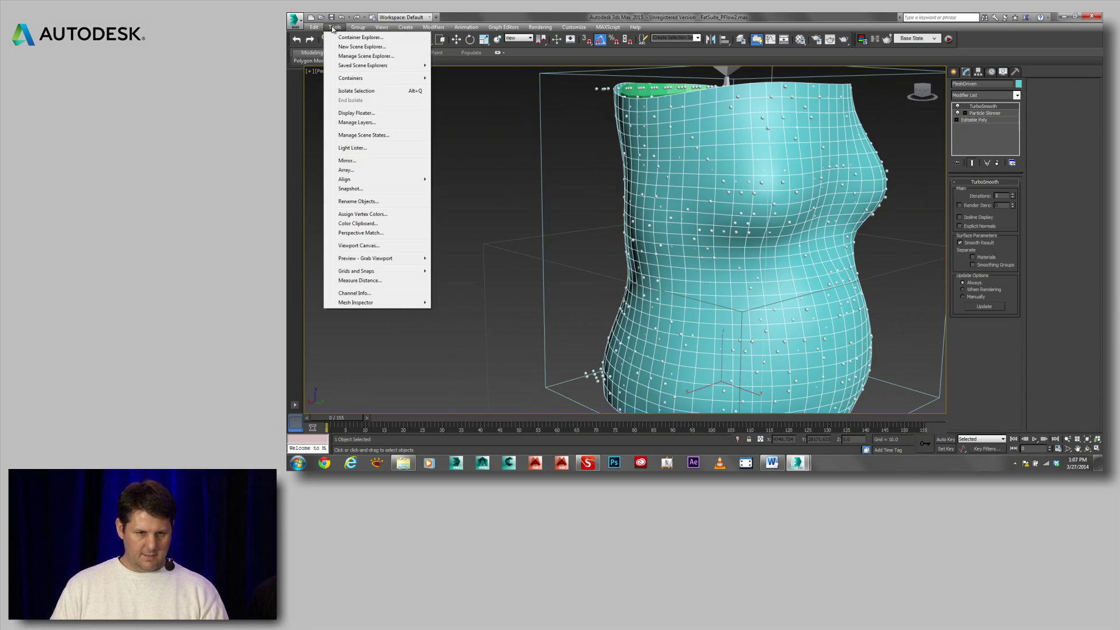
pyautogui.click(362, 47)
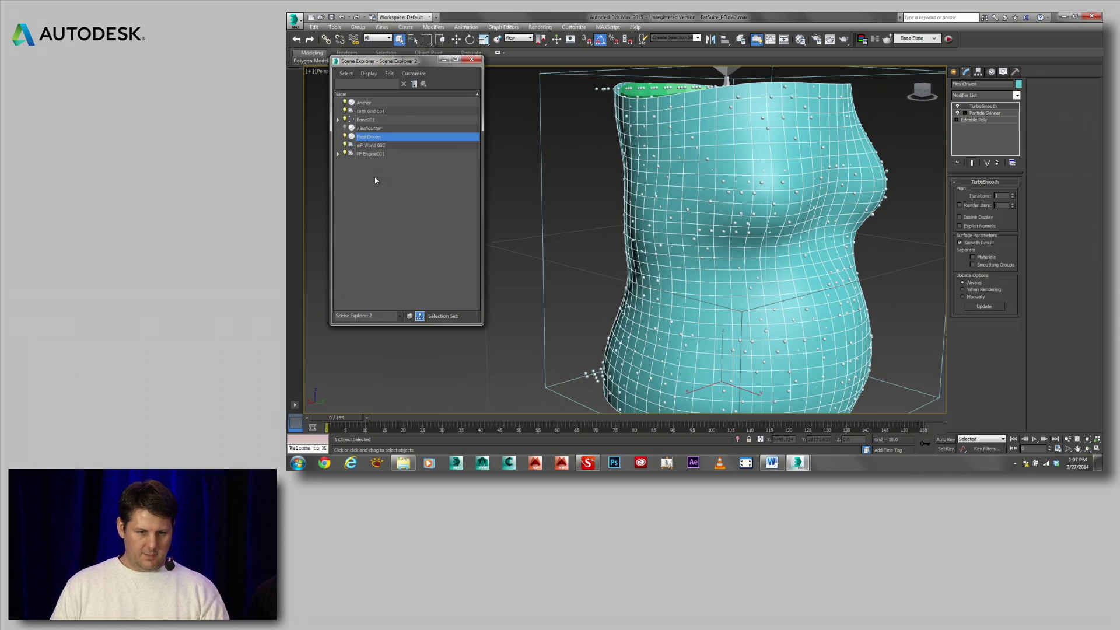
pyautogui.click(344, 136)
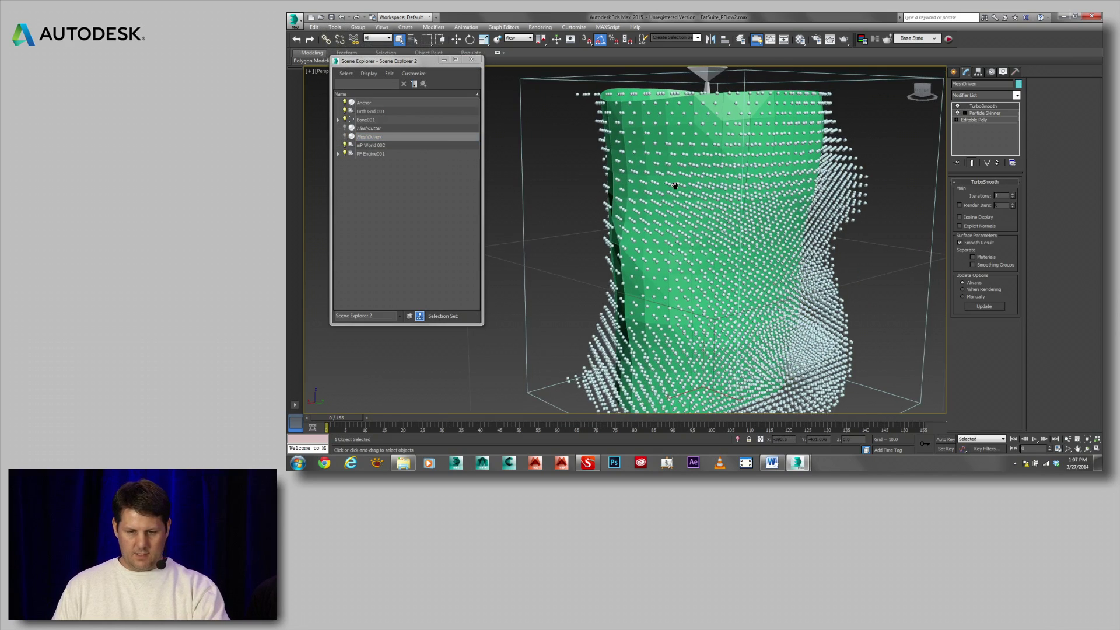
pyautogui.scroll(-5, 675, 182)
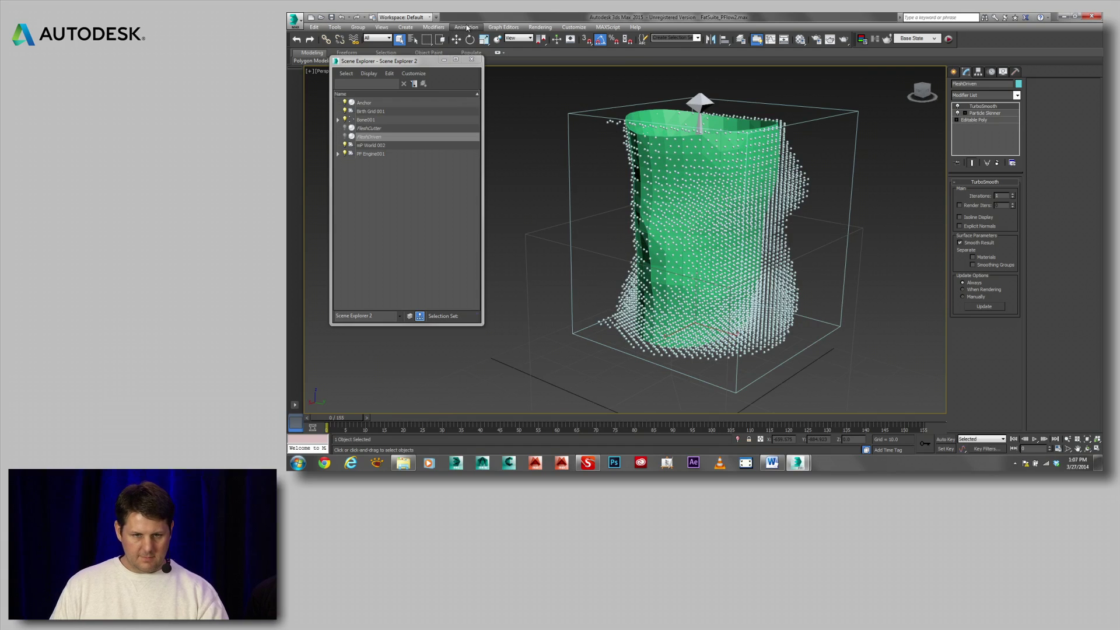
# Step: Open Particle View and examine the settings of the mP Glue and Birth Grid operators in Event 001
pyautogui.click(494, 27)
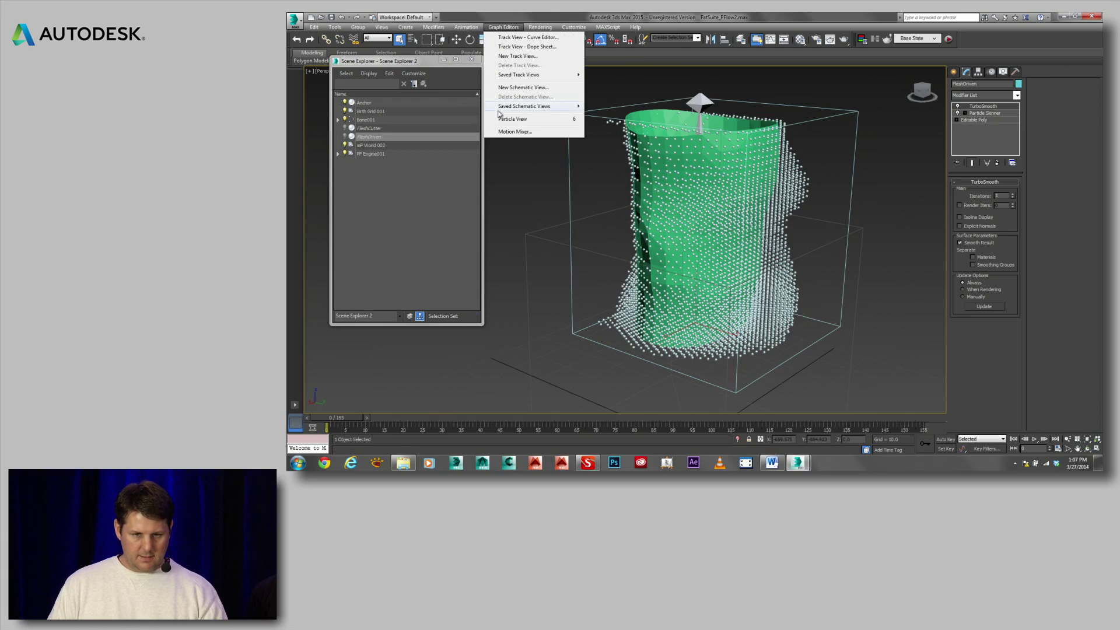
pyautogui.click(500, 125)
pyautogui.moveTo(499, 251); pyautogui.dragTo(391, 166, button='middle')
pyautogui.keyDown('alt'); pyautogui.moveTo(720, 232); pyautogui.dragTo(810, 251, button='middle'); pyautogui.keyUp('alt')
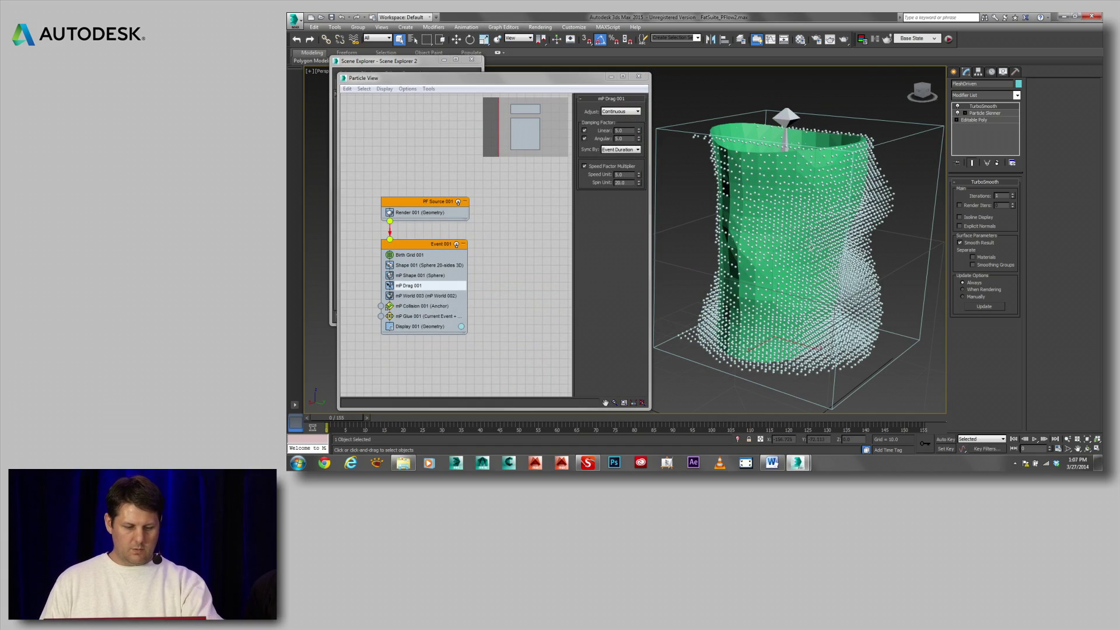
pyautogui.scroll(2, 813, 252)
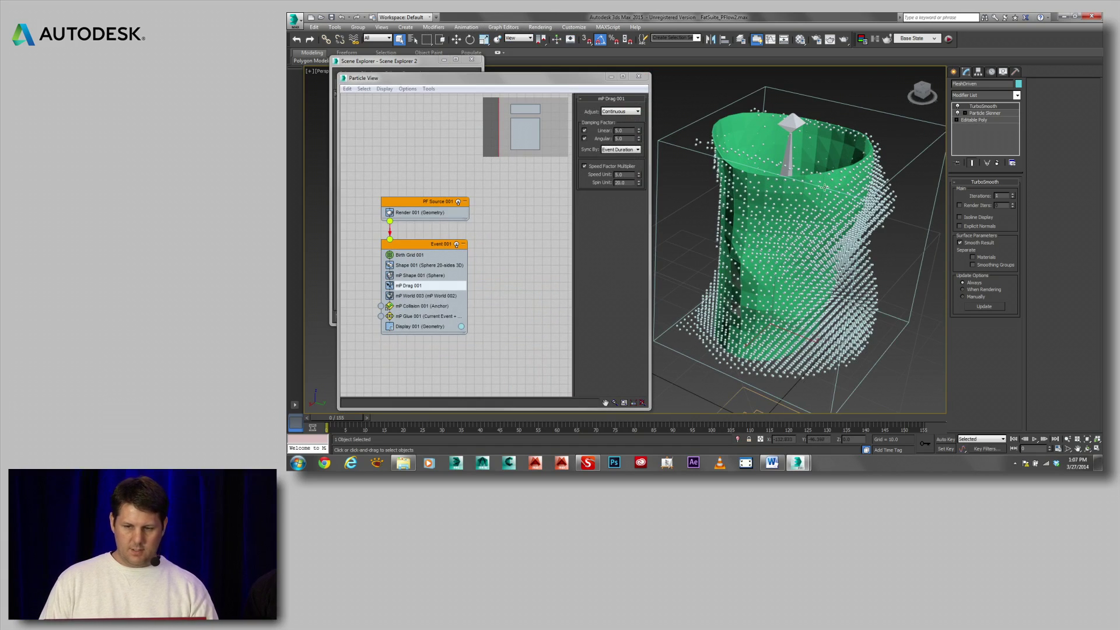
pyautogui.click(411, 320)
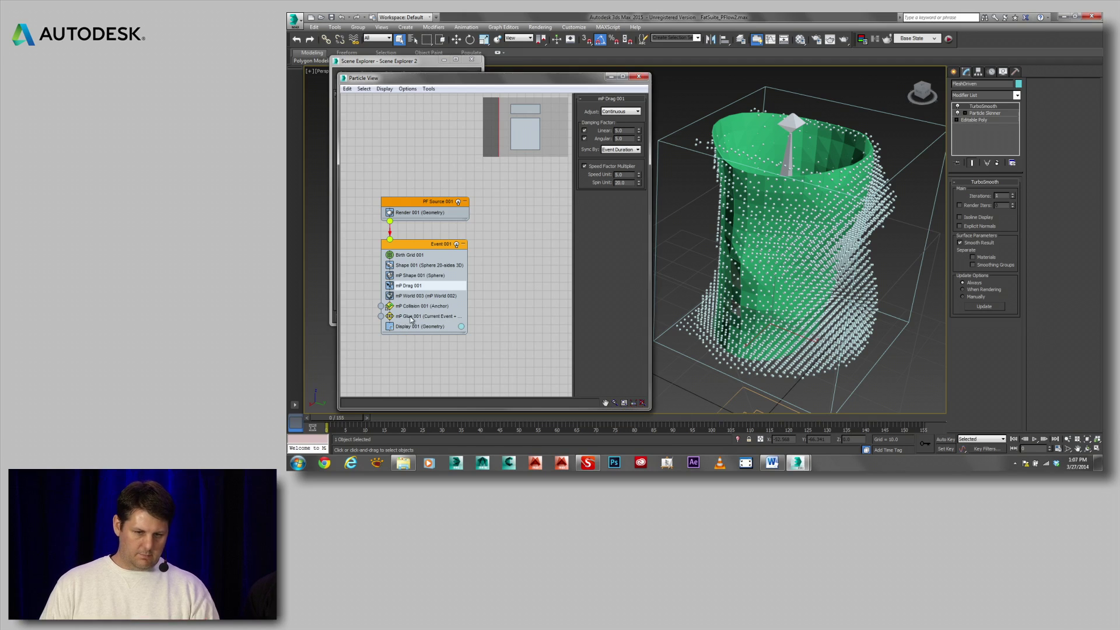
pyautogui.click(412, 318)
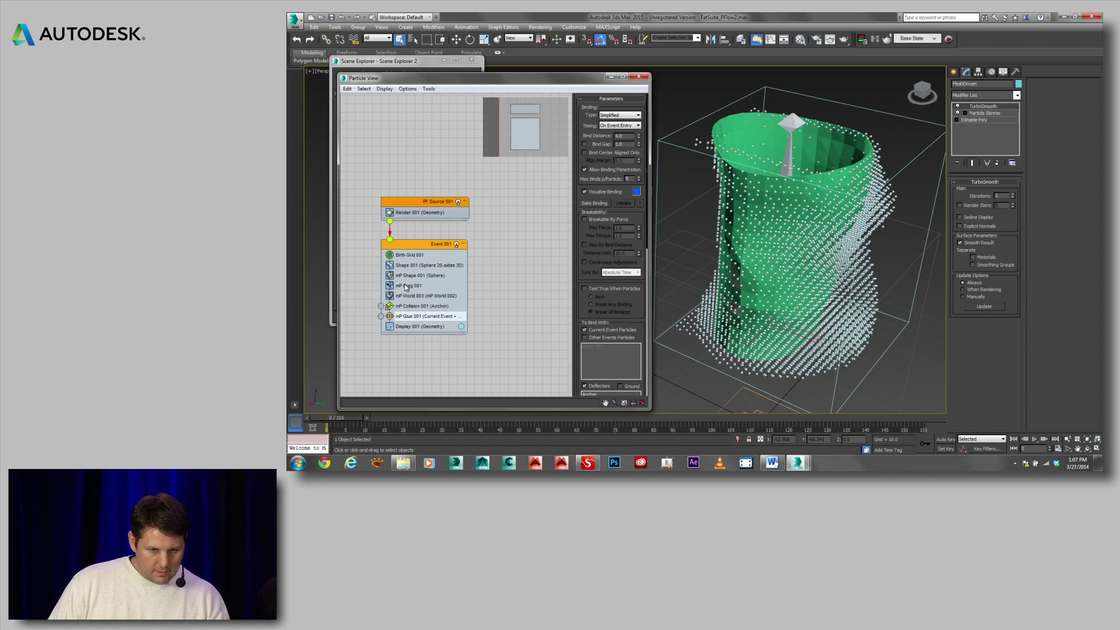
pyautogui.click(409, 257)
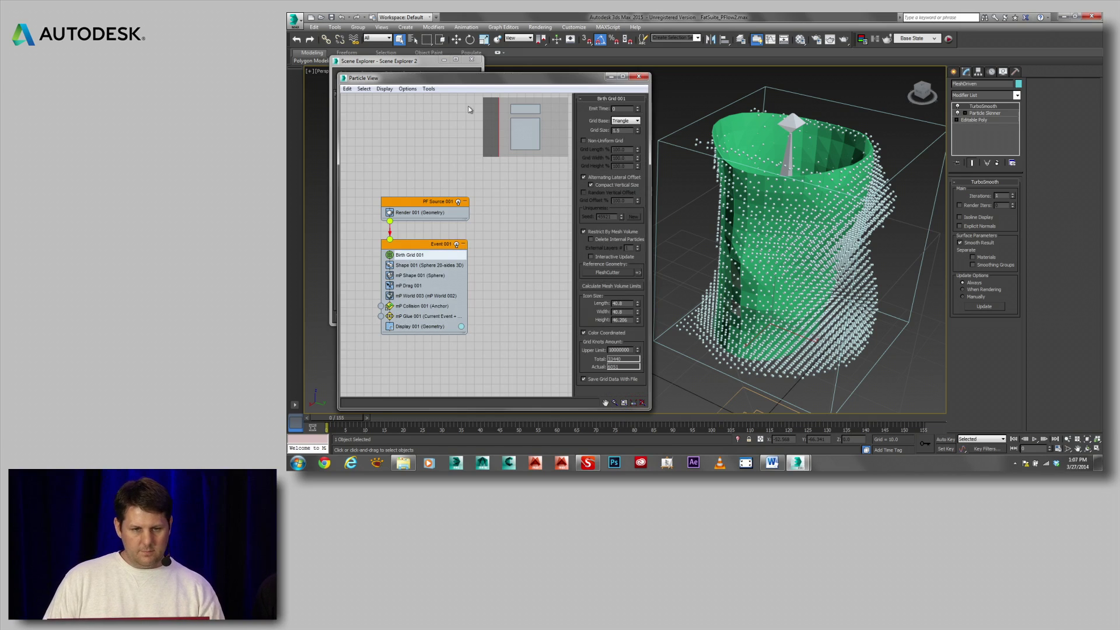
# Step: Unhide the FleshCutter mesh in Scene Explorer and turn off Display as Box in its object properties
pyautogui.click(419, 68)
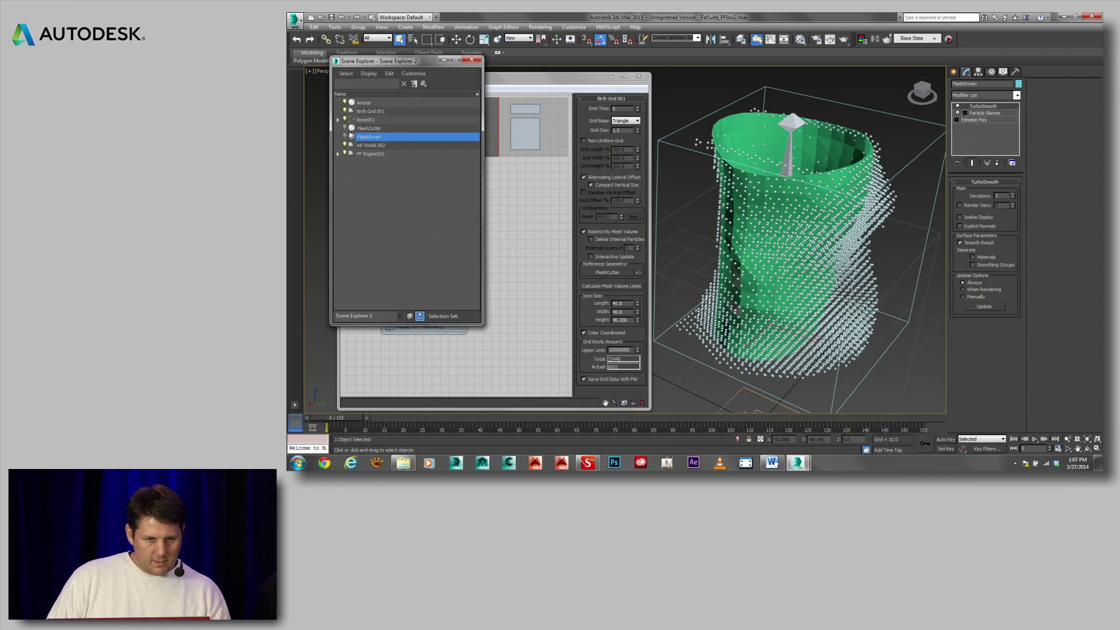
pyautogui.click(345, 128)
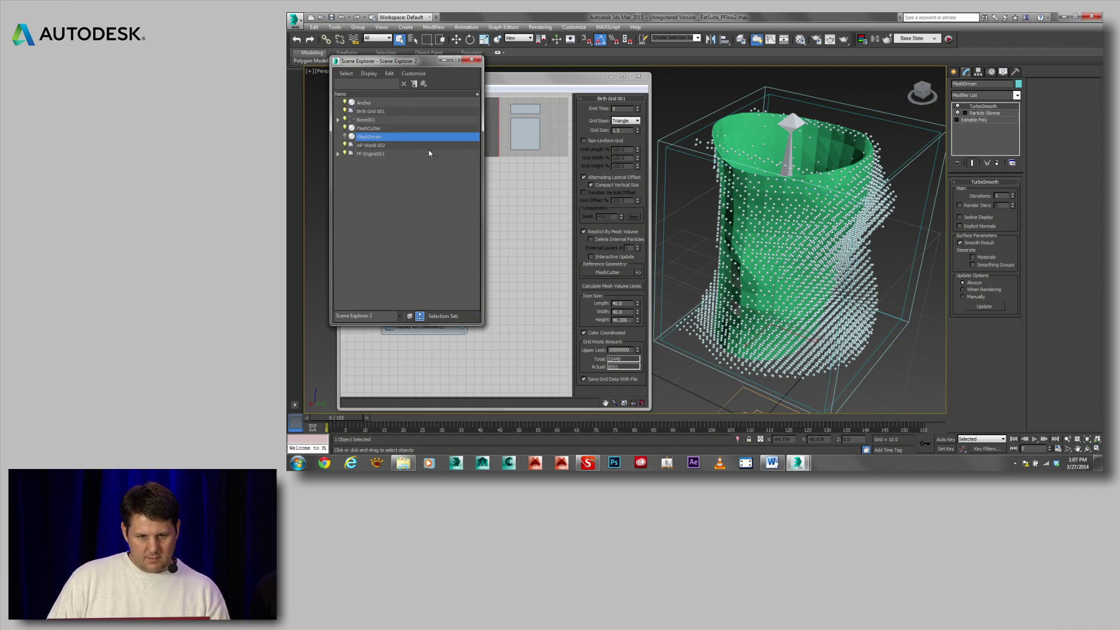
pyautogui.click(374, 128)
pyautogui.rightClick(699, 201)
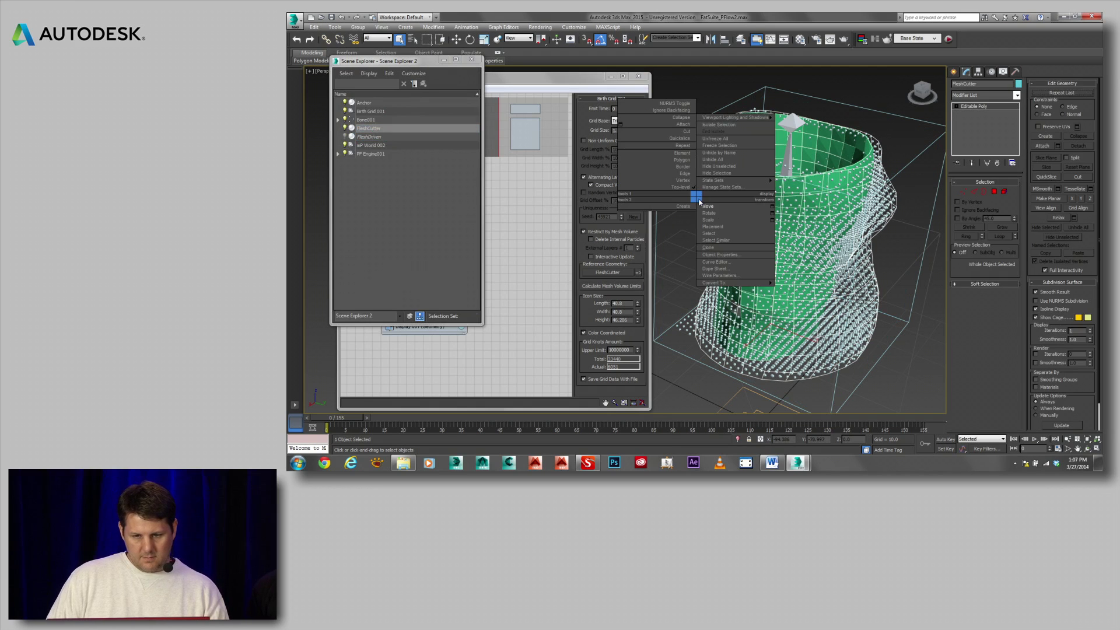
pyautogui.click(707, 255)
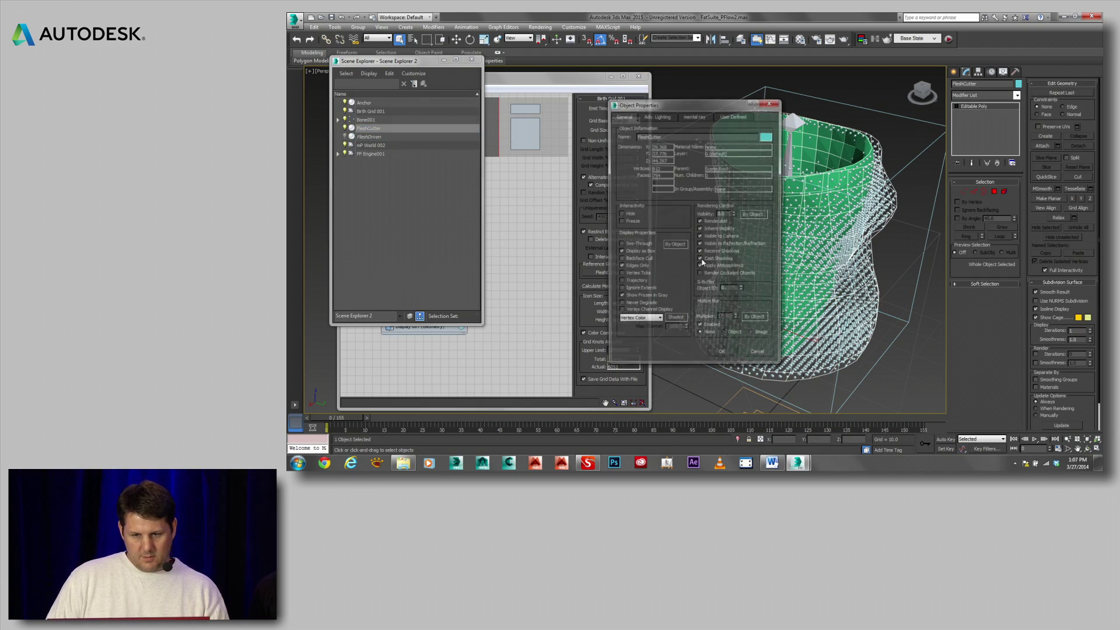
pyautogui.click(621, 252)
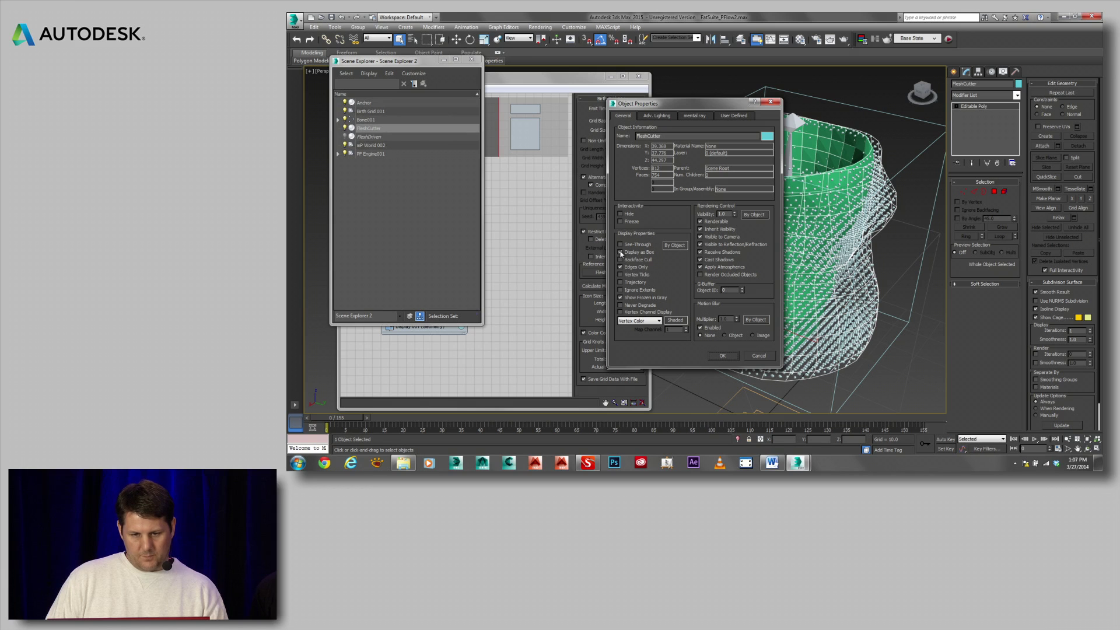
pyautogui.click(722, 356)
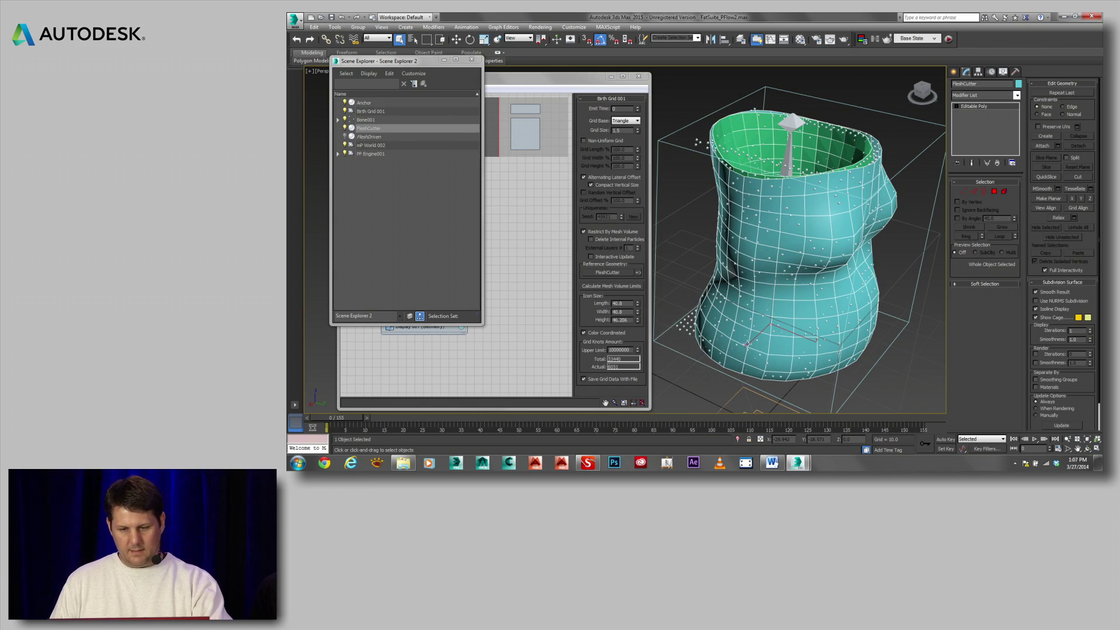
# Step: Isolate the FleshCutter mesh and examine its shape from several angles
pyautogui.keyDown('alt'); pyautogui.moveTo(774, 279); pyautogui.dragTo(765, 251, button='middle'); pyautogui.keyUp('alt')
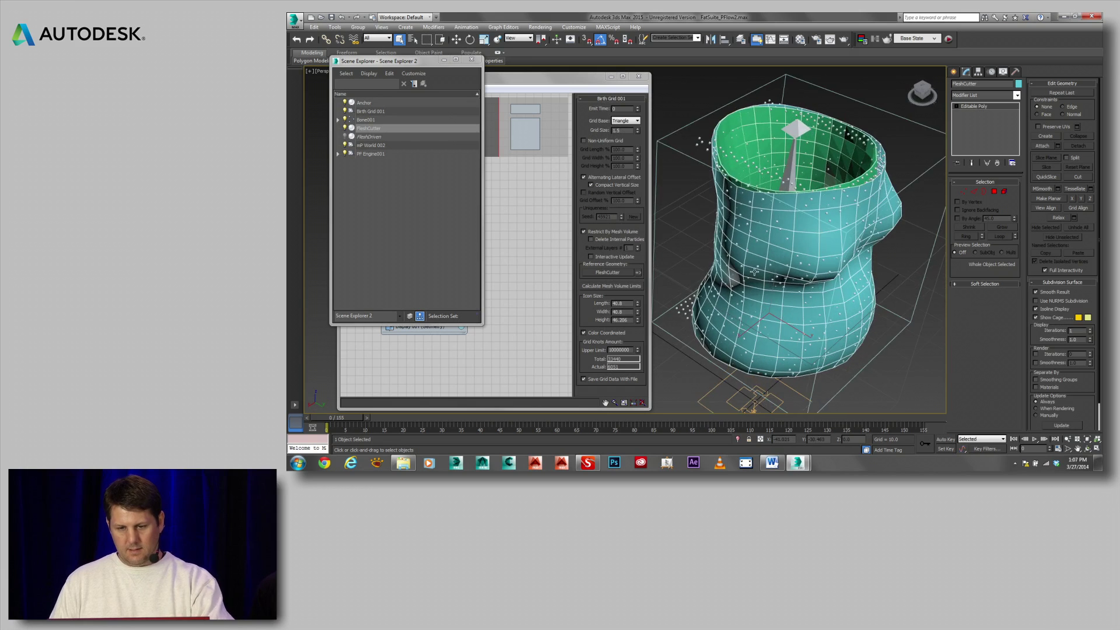
pyautogui.scroll(-3, 765, 251)
pyautogui.rightClick(765, 251)
pyautogui.click(779, 180)
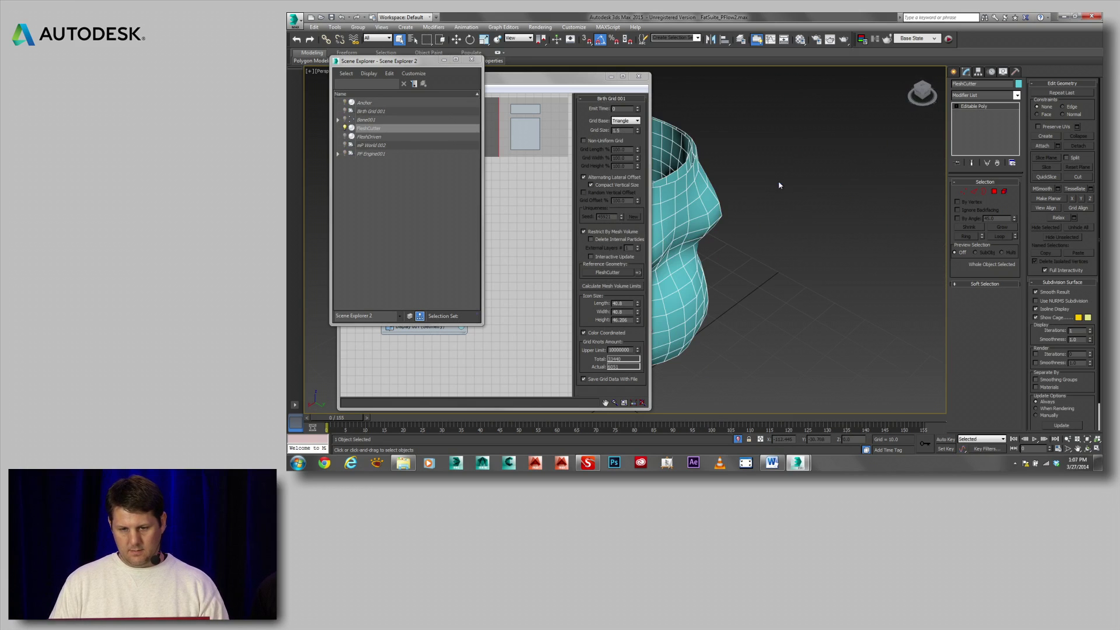
pyautogui.keyDown('alt'); pyautogui.moveTo(699, 273); pyautogui.dragTo(739, 250, button='middle'); pyautogui.keyUp('alt')
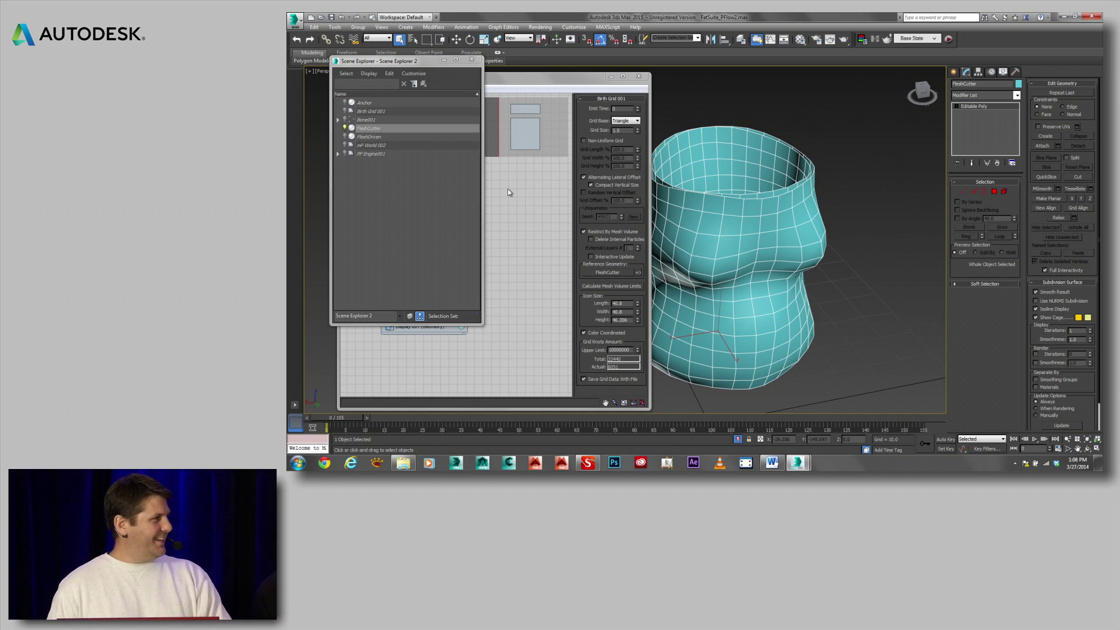
# Step: Hide FleshCutter, unhide the FleshDriven mesh and PF Engine001, and end the isolation
pyautogui.click(345, 127)
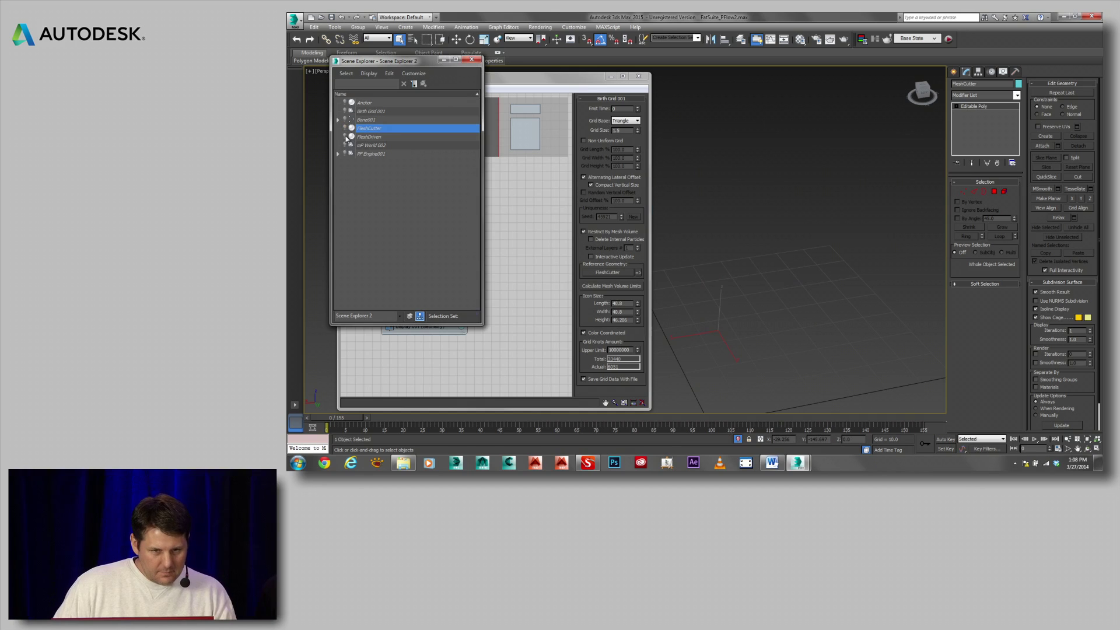
pyautogui.click(345, 136)
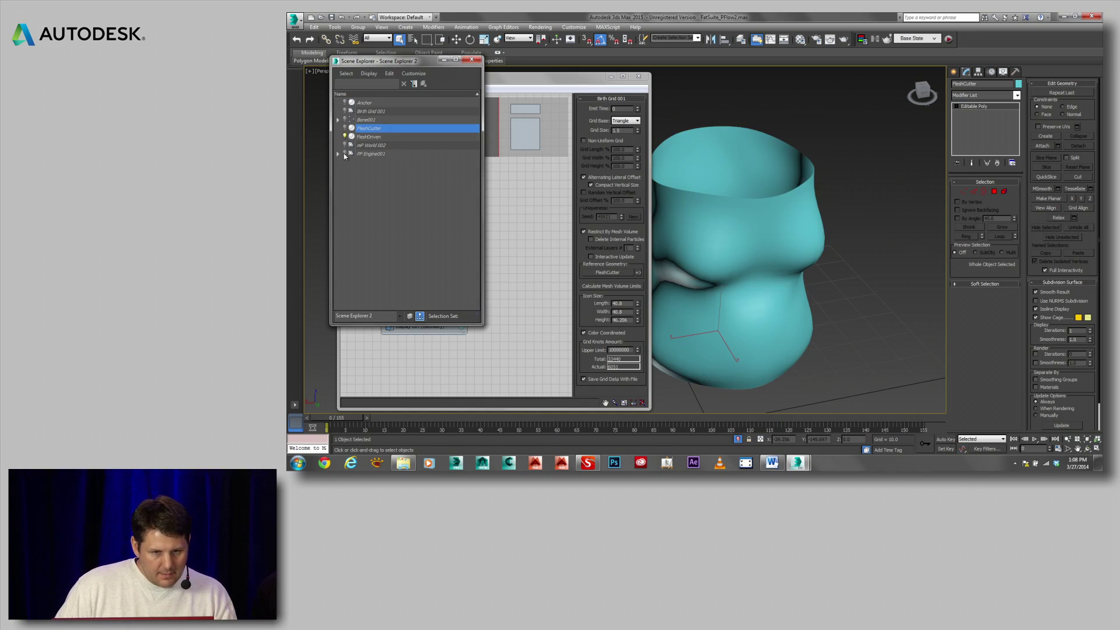
pyautogui.rightClick(721, 169)
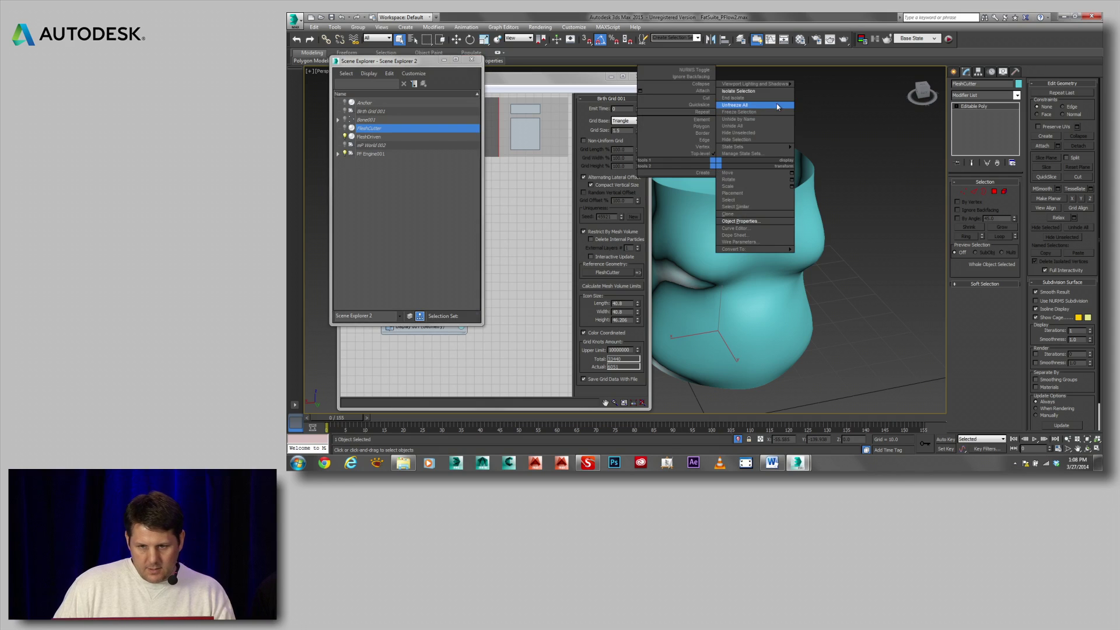
pyautogui.click(773, 97)
# Step: Select the green Anchor mesh inside the body and play the animation to examine how the flesh follows it
pyautogui.moveTo(772, 241)
pyautogui.mouseDown(button='middle')
pyautogui.moveTo(758, 197)
pyautogui.moveTo(768, 232)
pyautogui.moveTo(778, 228)
pyautogui.mouseUp(button='middle')
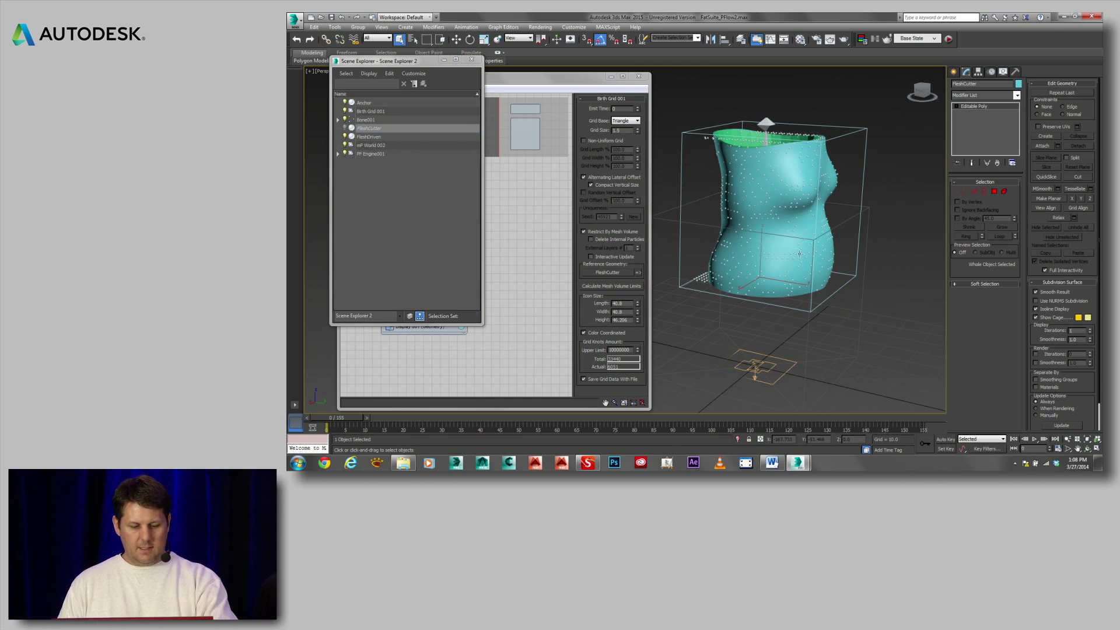
pyautogui.keyDown('alt'); pyautogui.moveTo(811, 263); pyautogui.dragTo(780, 161, button='middle'); pyautogui.keyUp('alt')
pyautogui.click(779, 153)
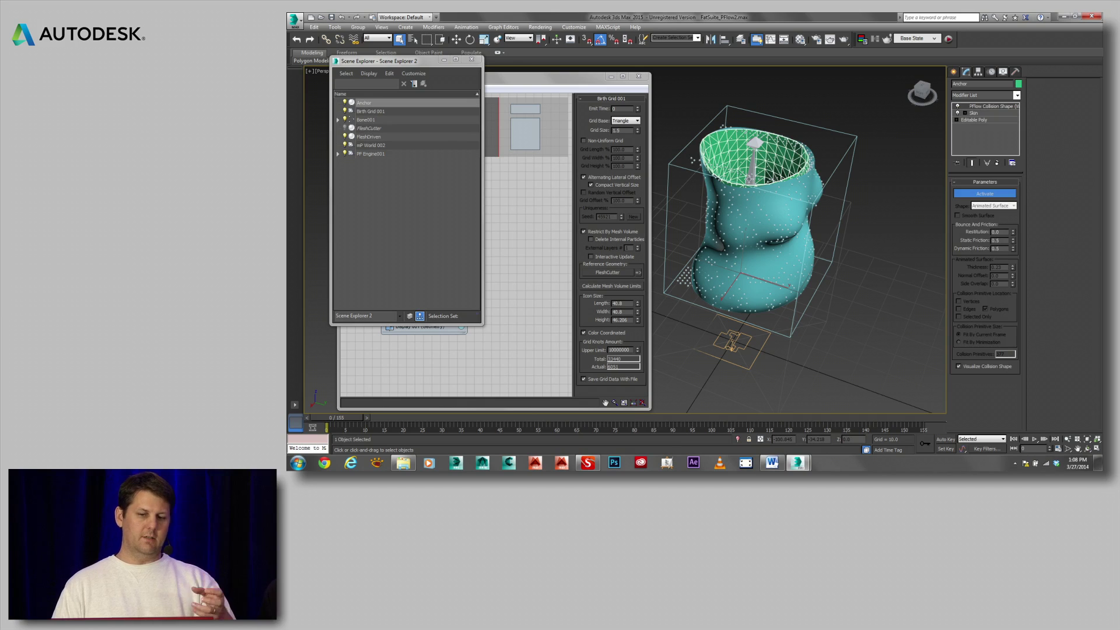
pyautogui.keyDown('alt'); pyautogui.moveTo(740, 243); pyautogui.dragTo(751, 224, button='middle'); pyautogui.keyUp('alt')
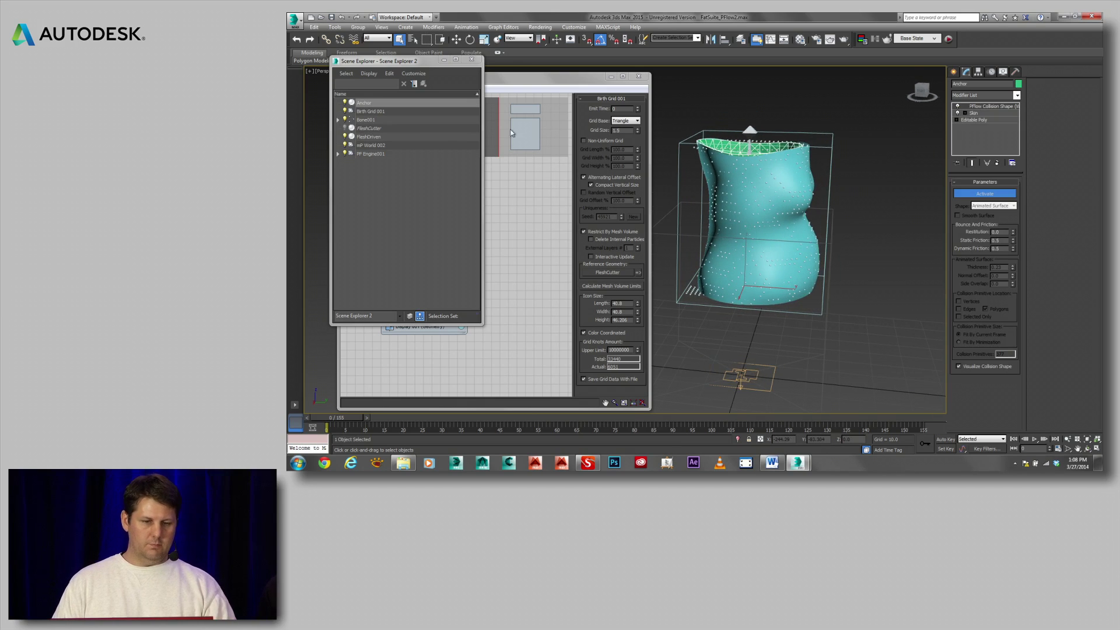
pyautogui.click(505, 78)
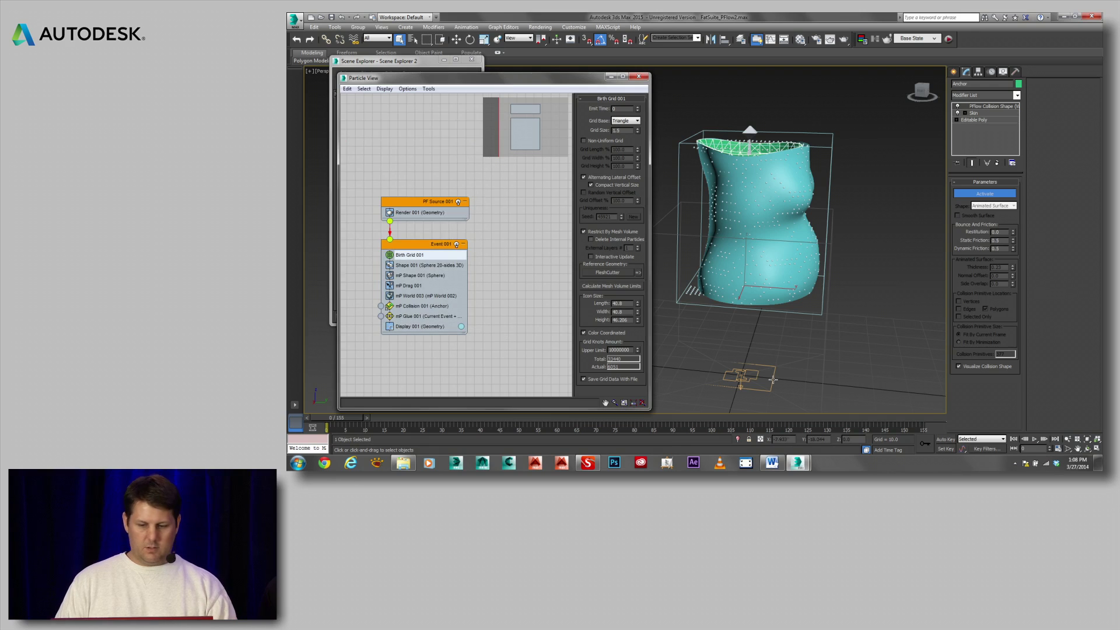
pyautogui.click(1034, 439)
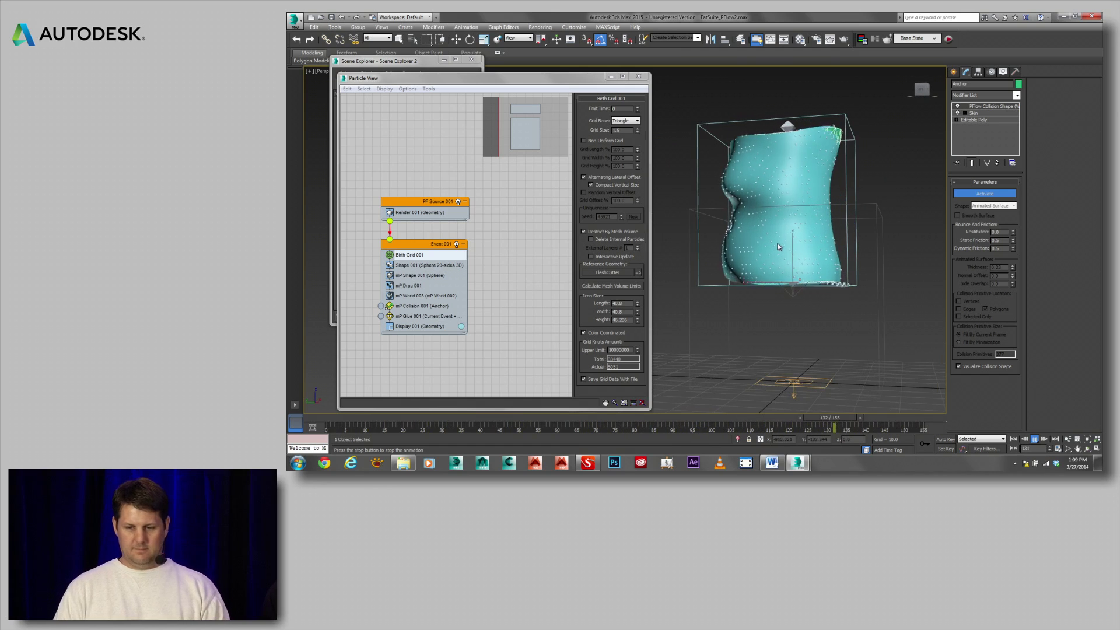
pyautogui.click(1036, 442)
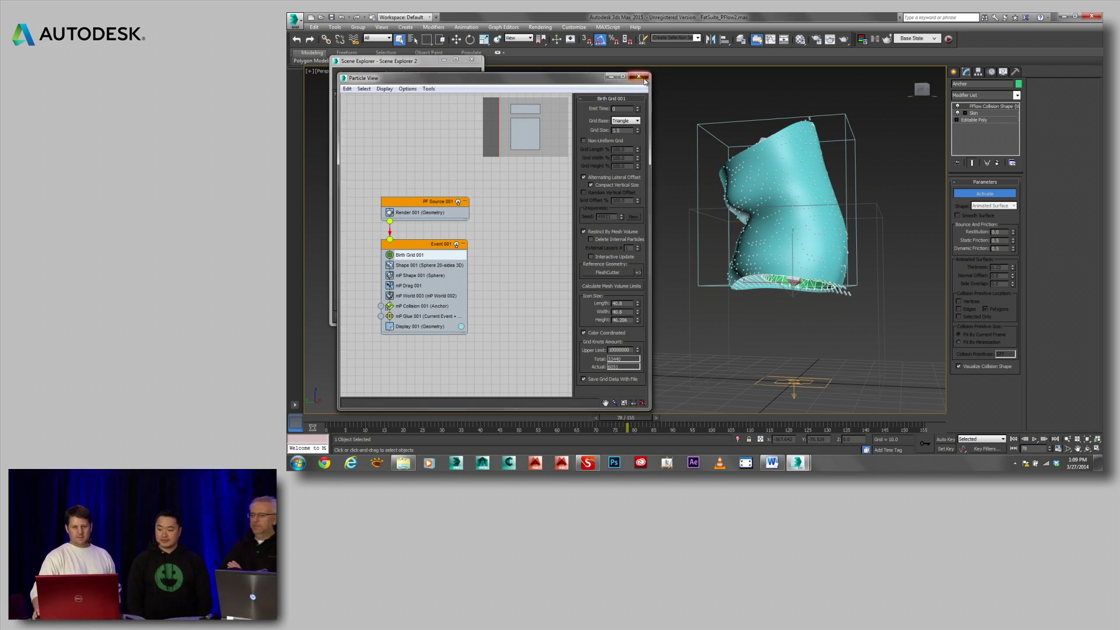
# Step: Close Particle View and reset the scene without saving the changes
pyautogui.click(639, 76)
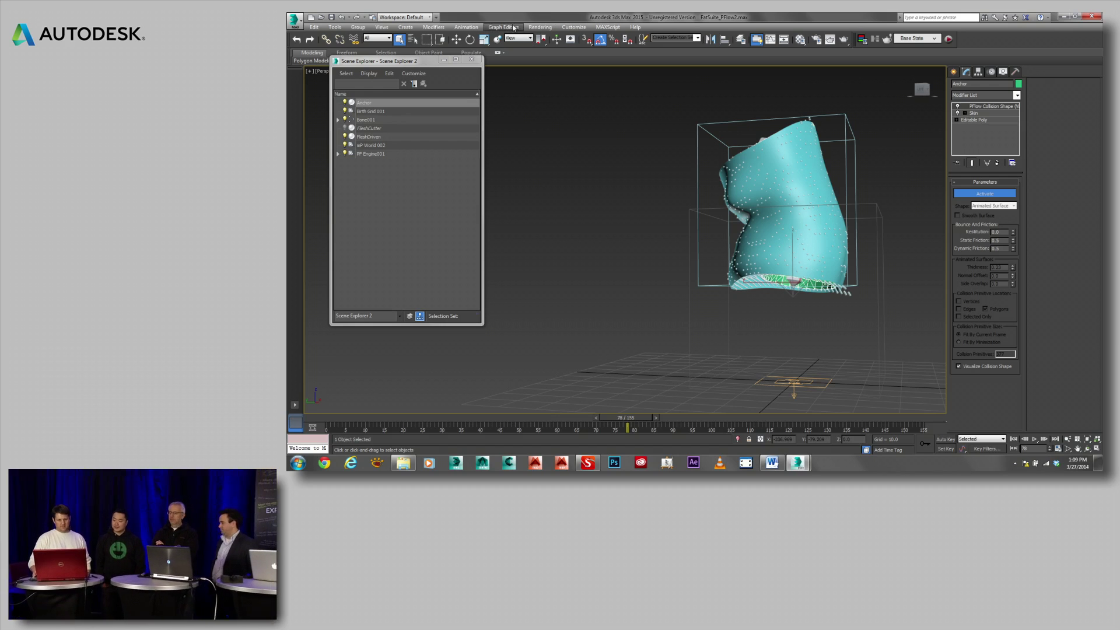
pyautogui.moveTo(669, 159); pyautogui.dragTo(662, 178, button='middle')
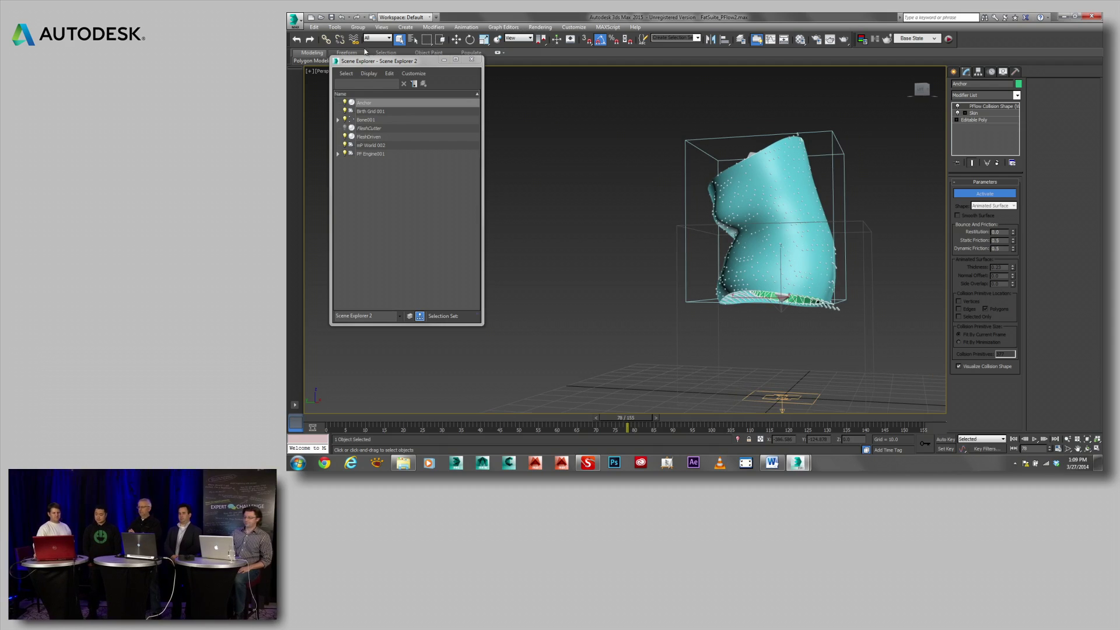
pyautogui.click(303, 26)
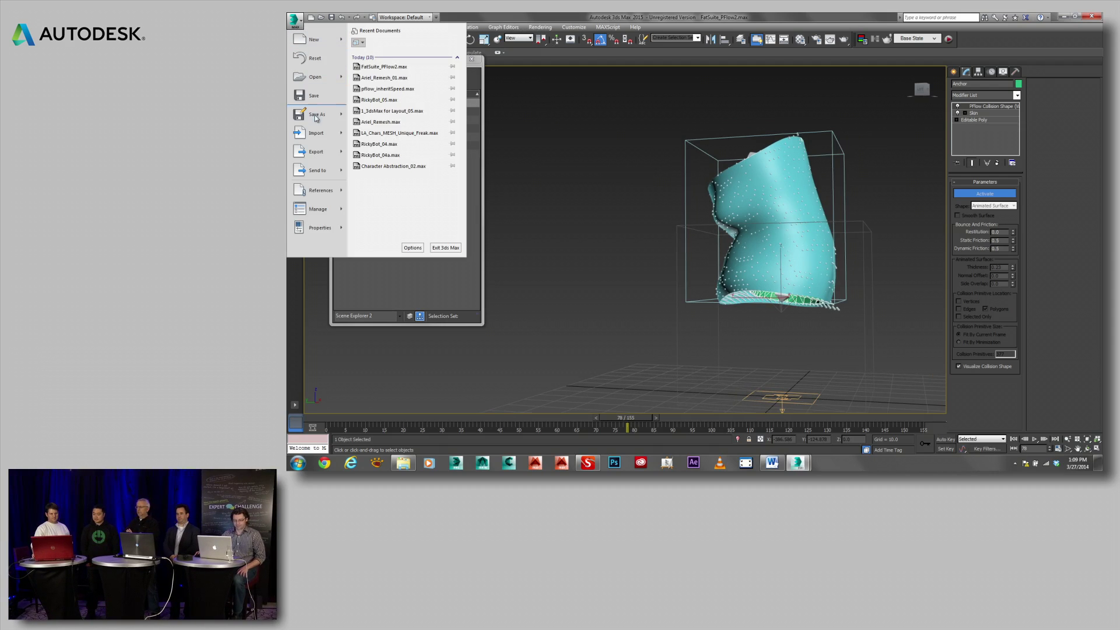
pyautogui.click(313, 63)
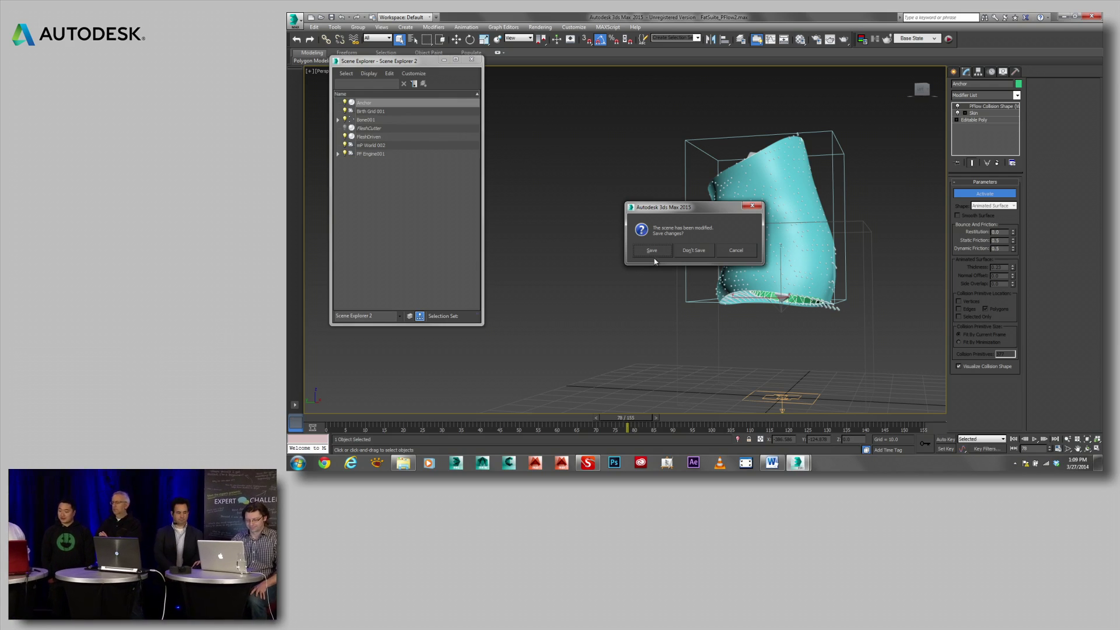
pyautogui.click(690, 252)
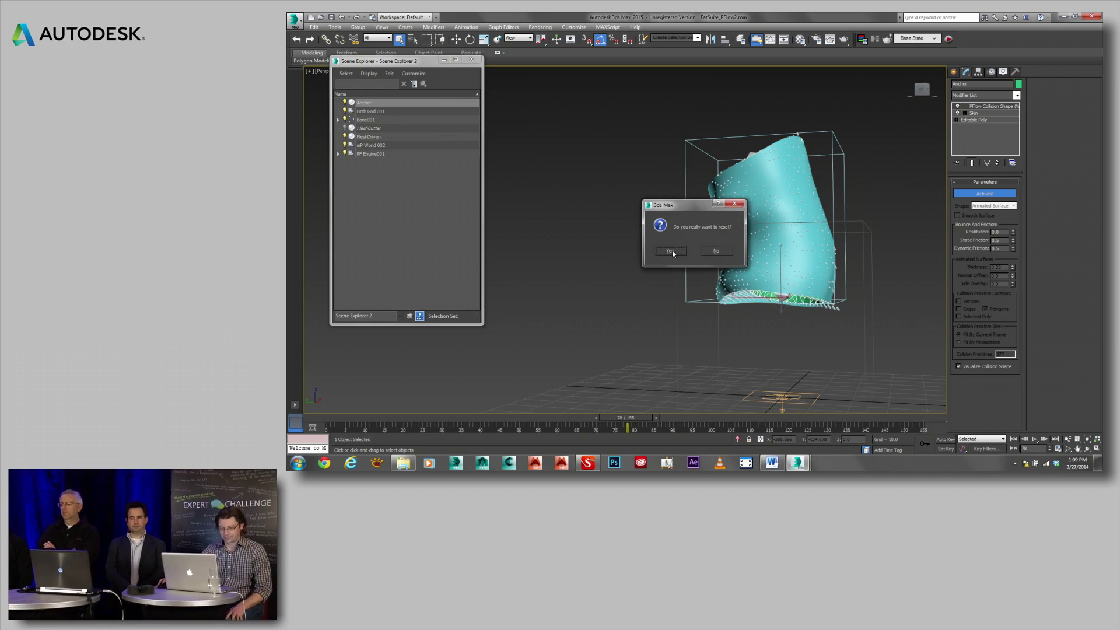
pyautogui.click(671, 251)
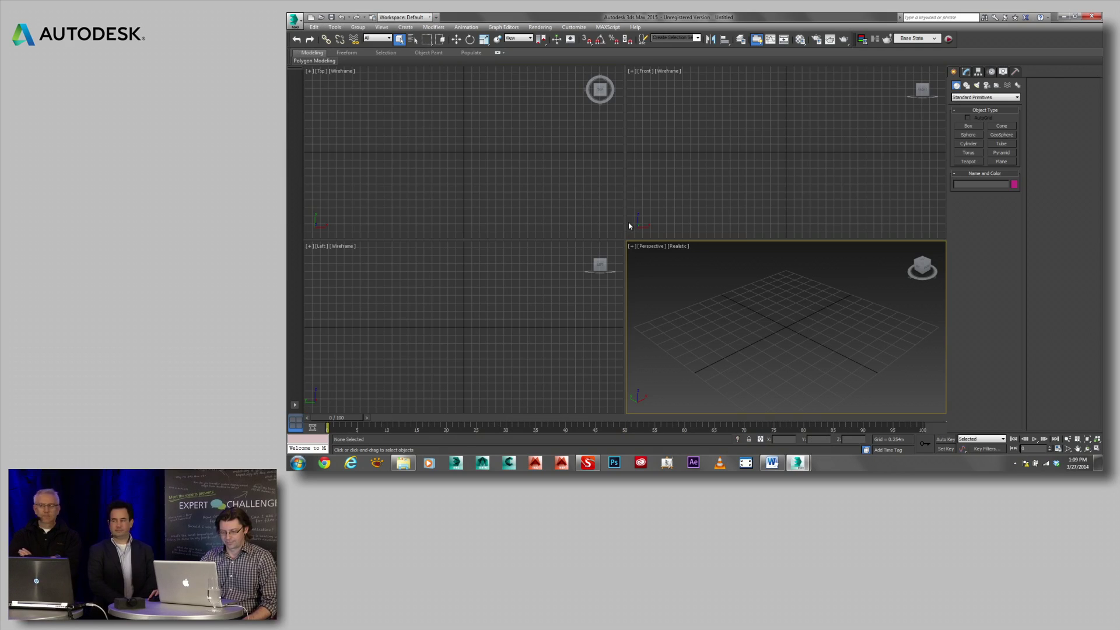
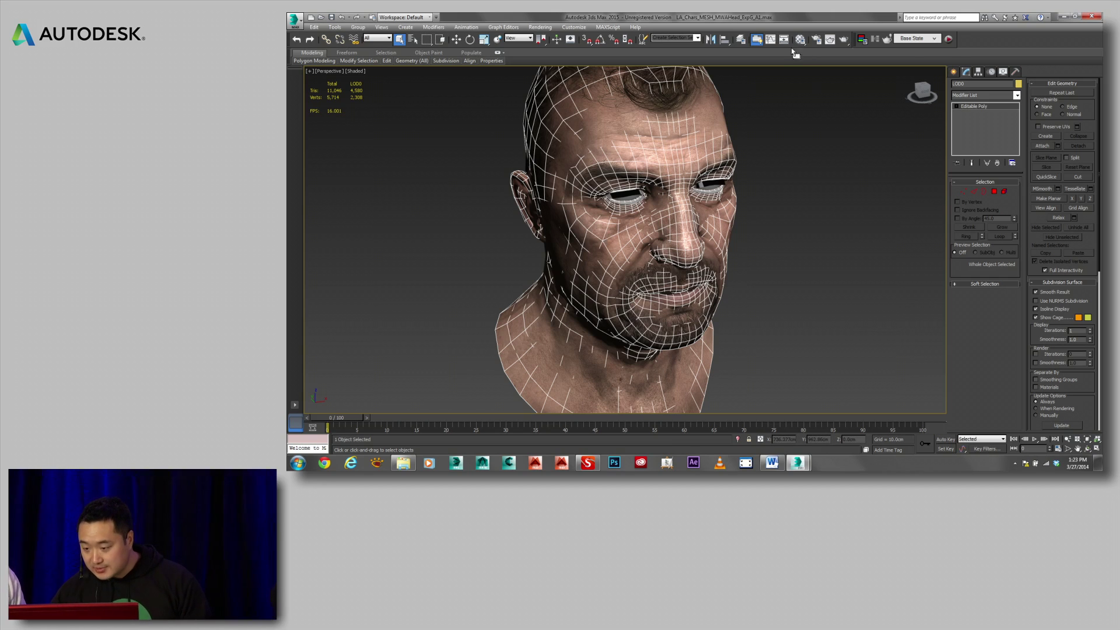
# Step: Hide every object except the selected LOD0 head mesh and examine its wireframe around the eyes, mouth and neck
pyautogui.click(1002, 72)
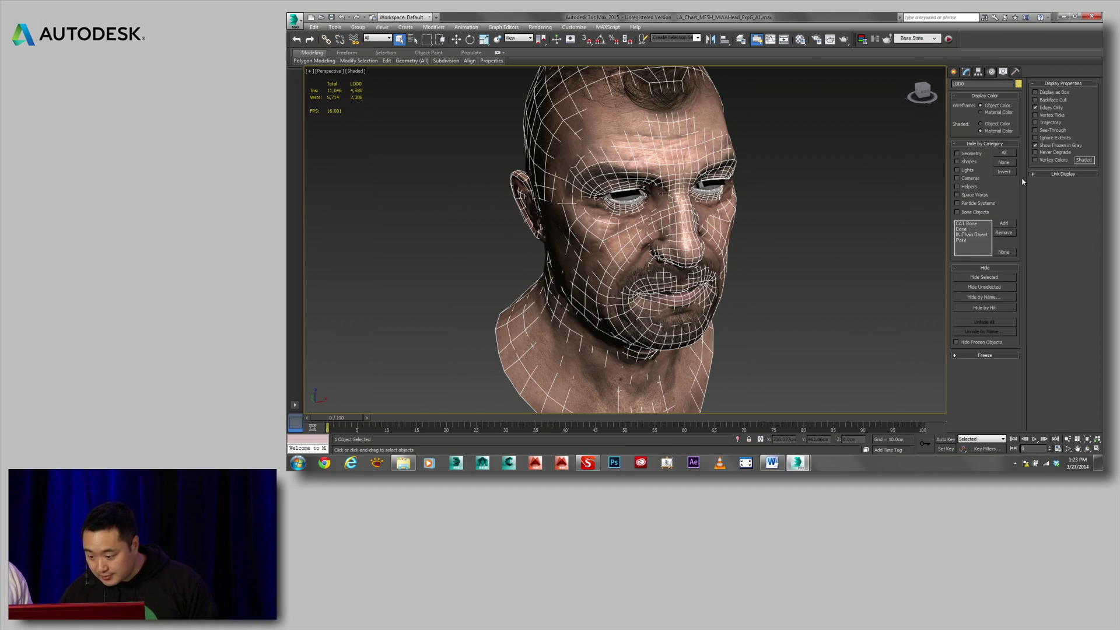
pyautogui.click(1007, 287)
pyautogui.click(769, 230)
pyautogui.moveTo(768, 230)
pyautogui.mouseDown(button='middle')
pyautogui.moveTo(792, 183)
pyautogui.moveTo(775, 214)
pyautogui.mouseUp(button='middle')
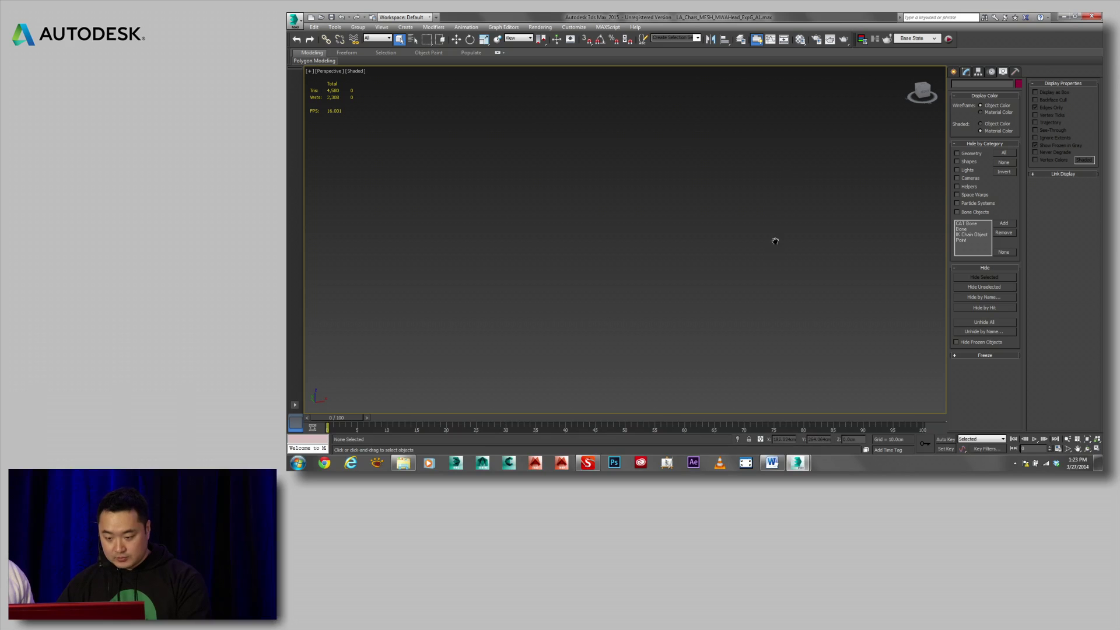
pyautogui.click(787, 153)
pyautogui.moveTo(787, 153); pyautogui.dragTo(675, 139, button='middle')
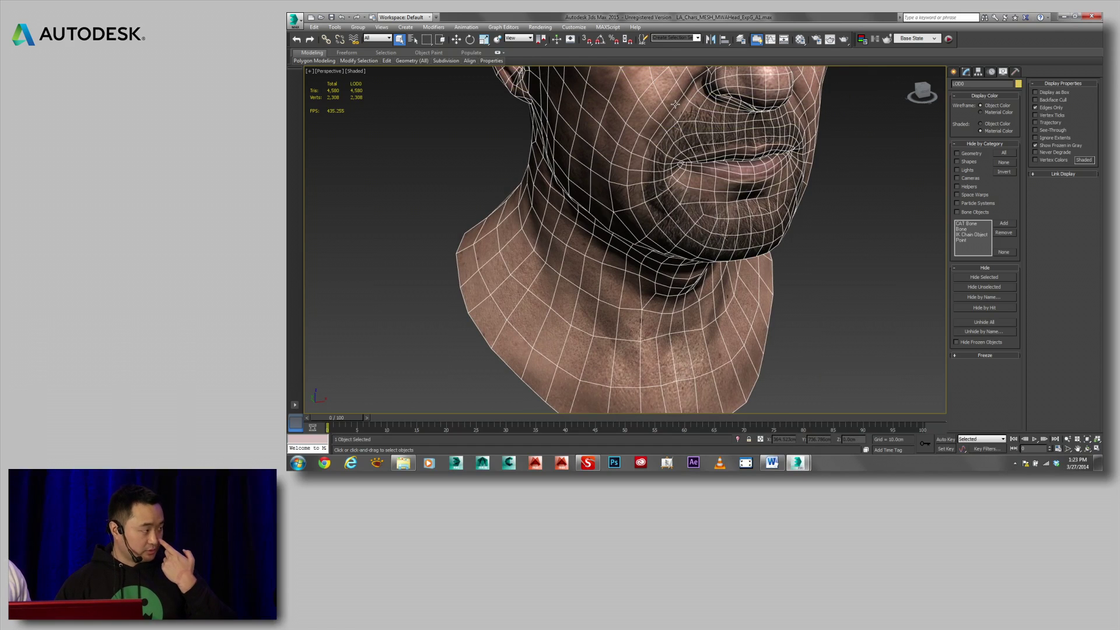
pyautogui.moveTo(665, 163); pyautogui.dragTo(706, 188, button='middle')
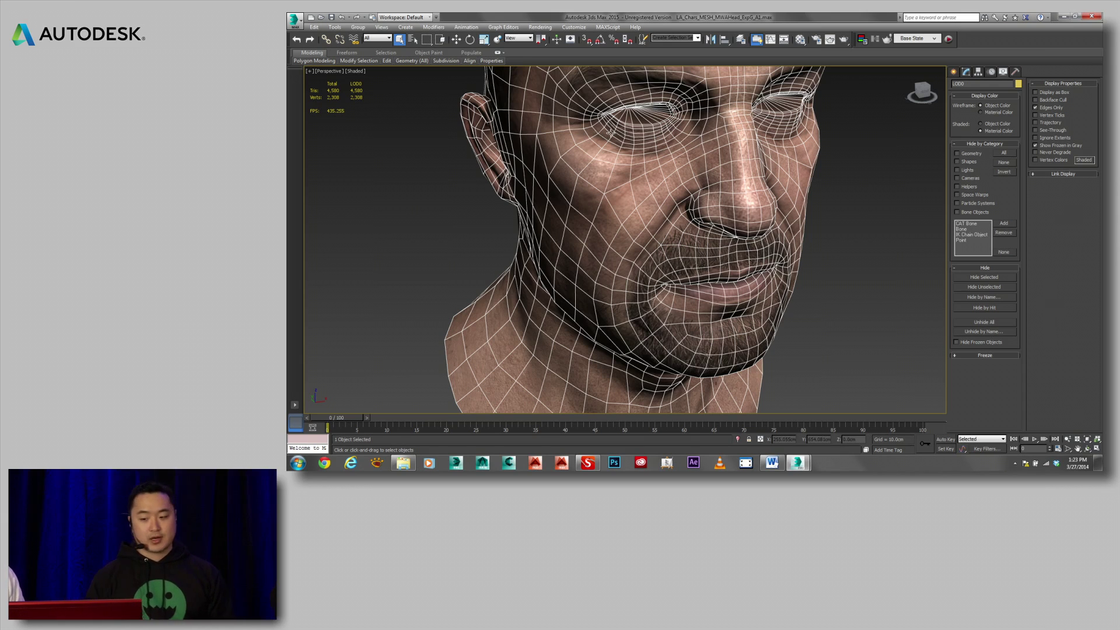
# Step: Bring up the Freeform PolyDraw tools and examine them against the topology of the LOD0 head mesh
pyautogui.moveTo(321, 63)
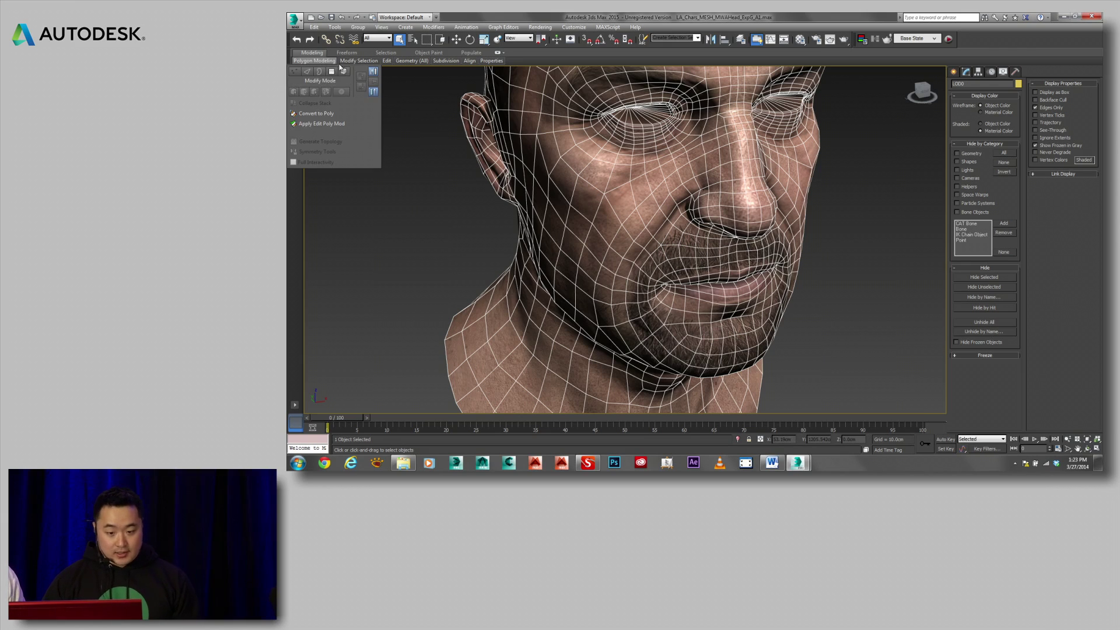
pyautogui.click(347, 53)
pyautogui.moveTo(312, 62)
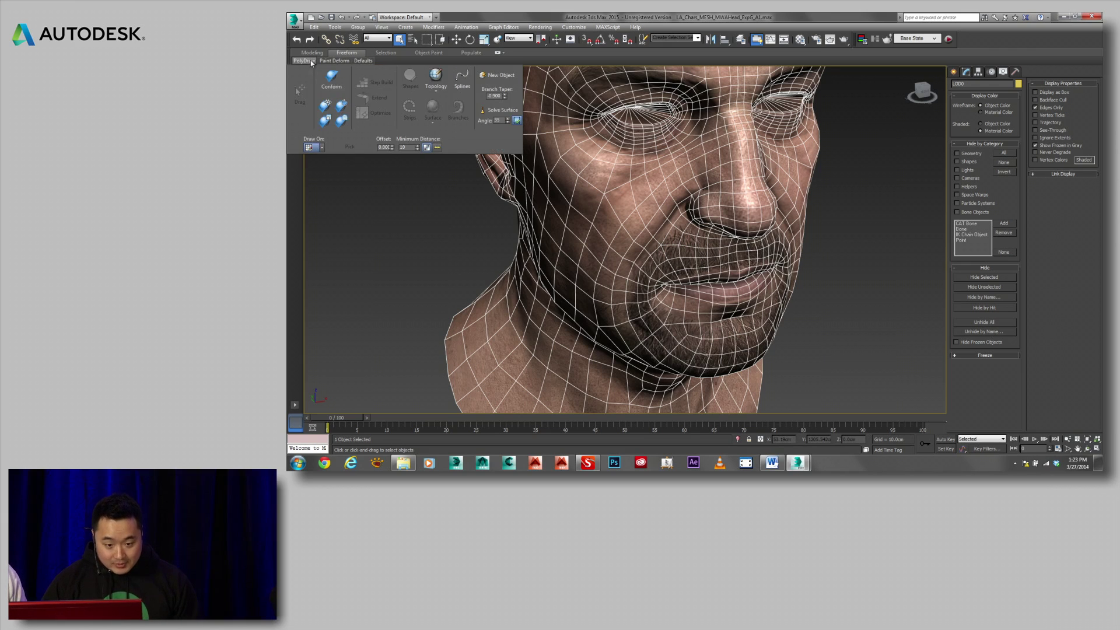
pyautogui.moveTo(370, 100)
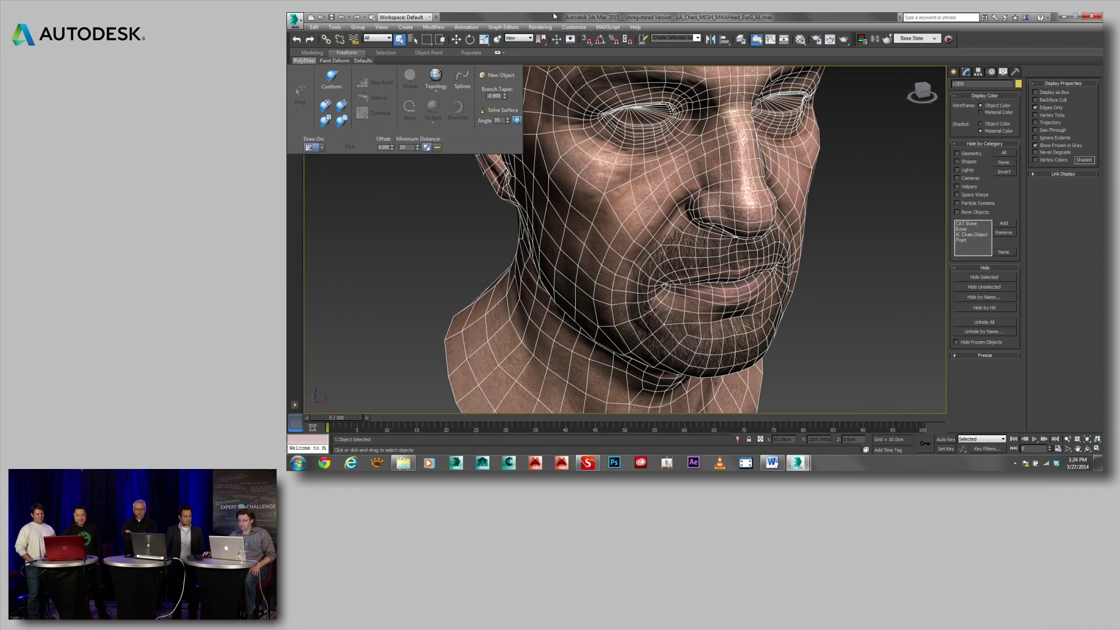
pyautogui.keyDown('alt'); pyautogui.moveTo(671, 245); pyautogui.dragTo(736, 233, button='middle'); pyautogui.keyUp('alt')
pyautogui.scroll(-5, 758, 245)
pyautogui.moveTo(882, 326); pyautogui.dragTo(838, 290, button='middle')
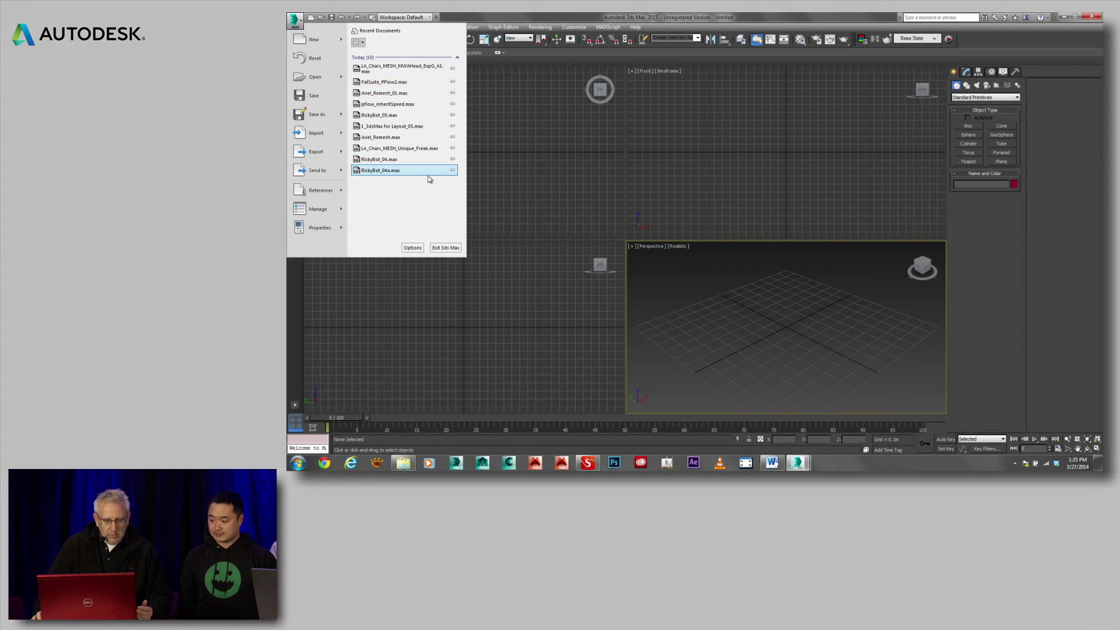
# Step: Open Character Abstraction_02.max from the Ideation folder inside _DemoContent, adopting the file's Gamma and LUT settings
pyautogui.click(315, 77)
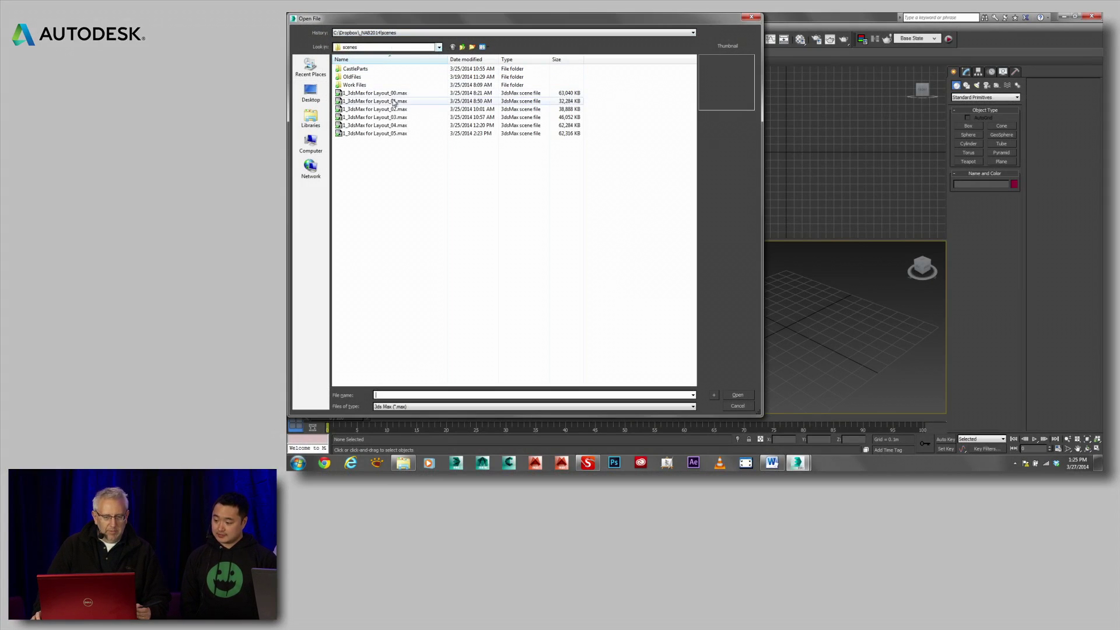
pyautogui.click(311, 93)
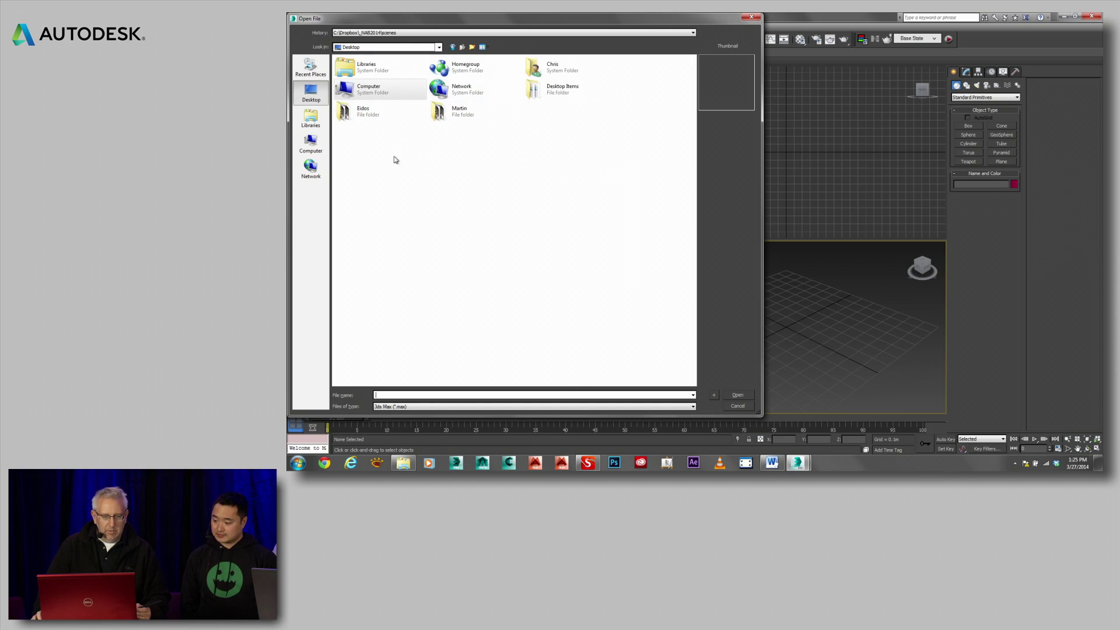
pyautogui.click(310, 143)
pyautogui.doubleClick(377, 146)
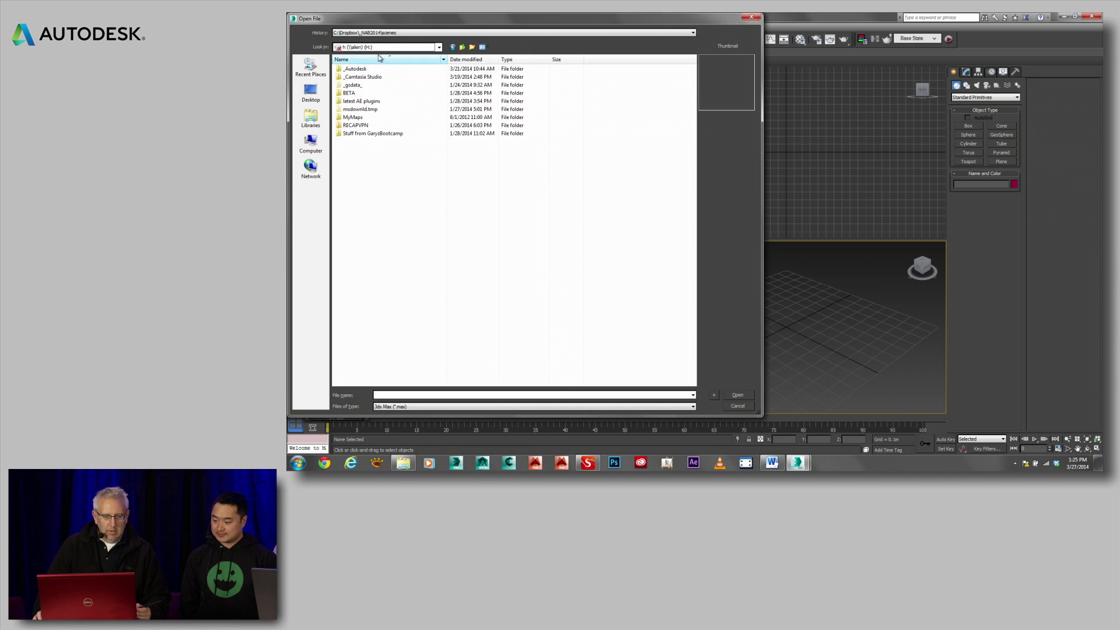
pyautogui.doubleClick(358, 70)
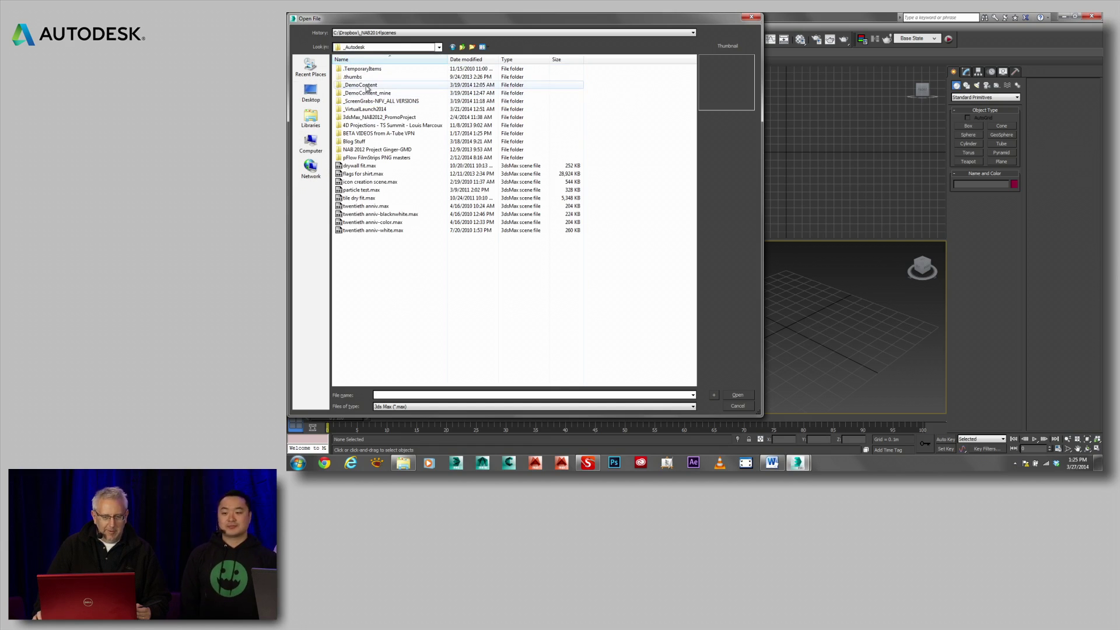
pyautogui.doubleClick(367, 86)
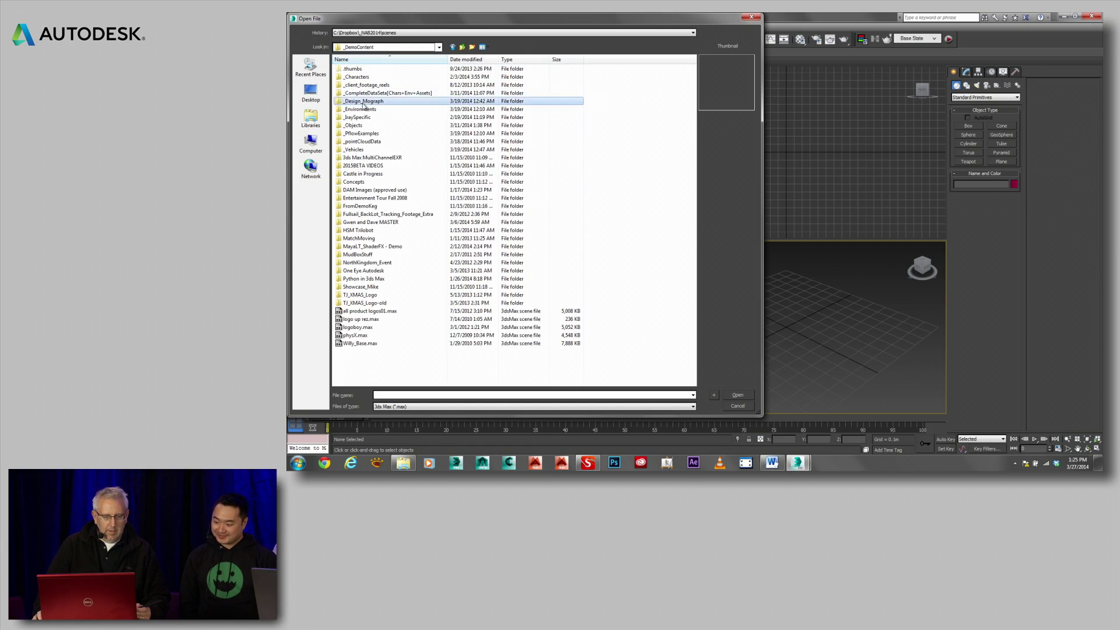
pyautogui.doubleClick(360, 87)
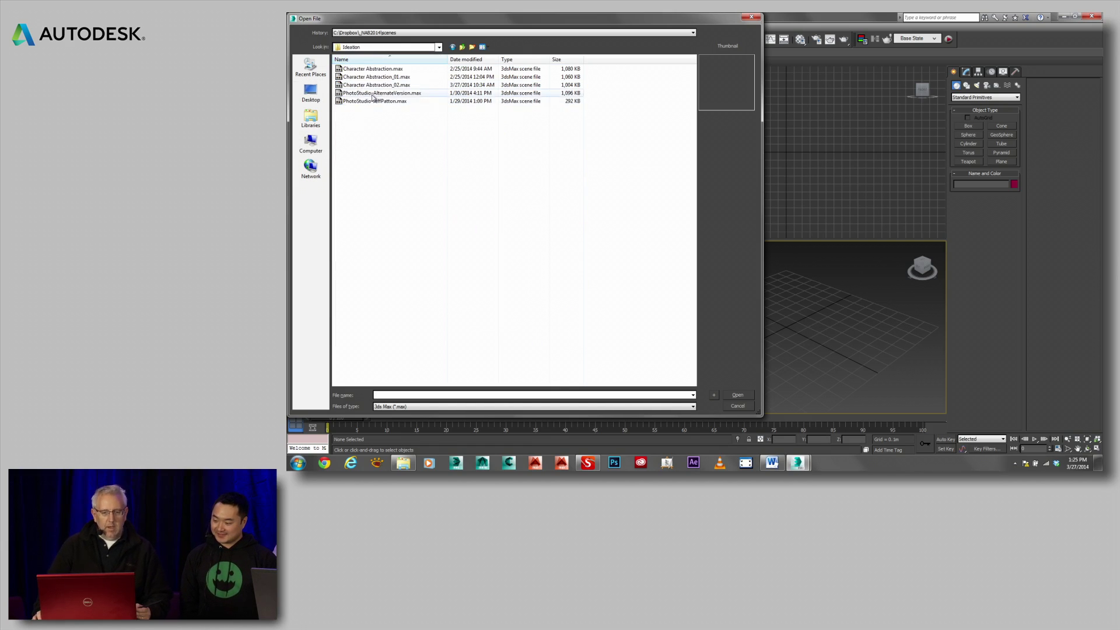
pyautogui.click(372, 86)
pyautogui.click(737, 395)
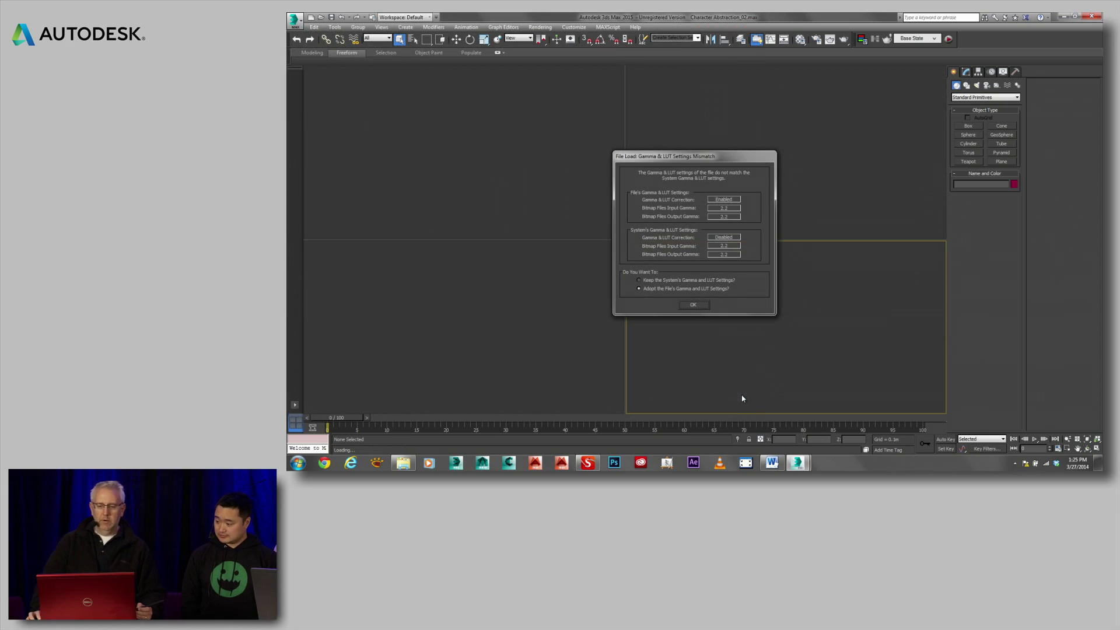
pyautogui.click(694, 304)
pyautogui.click(694, 276)
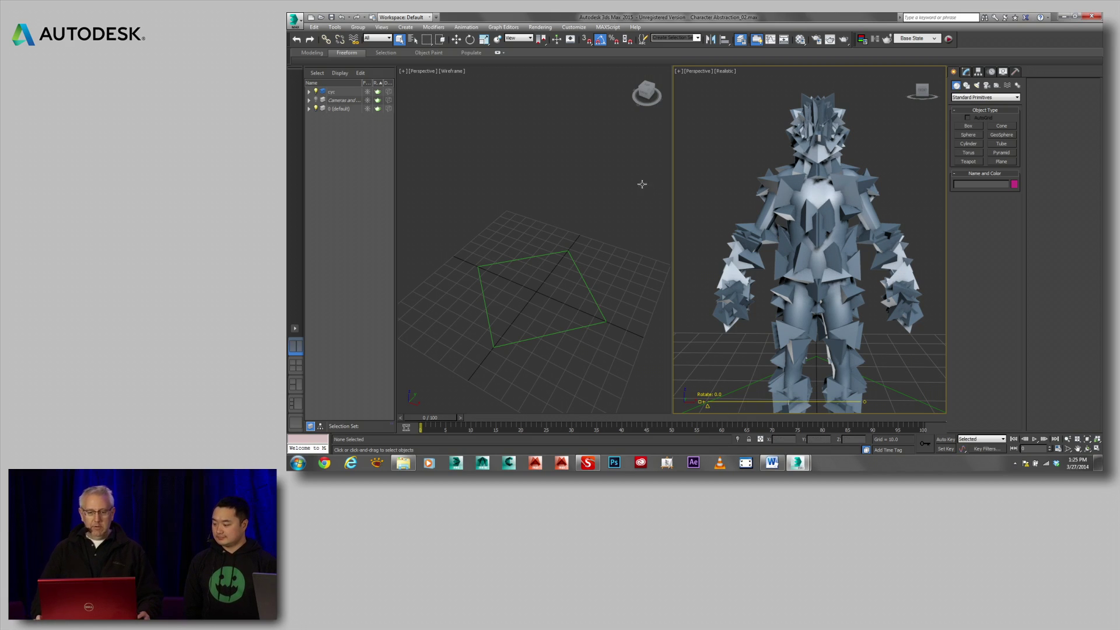
# Step: Enable Select and Manipulate and set the scene's Rotate slider to 5.42
pyautogui.click(556, 39)
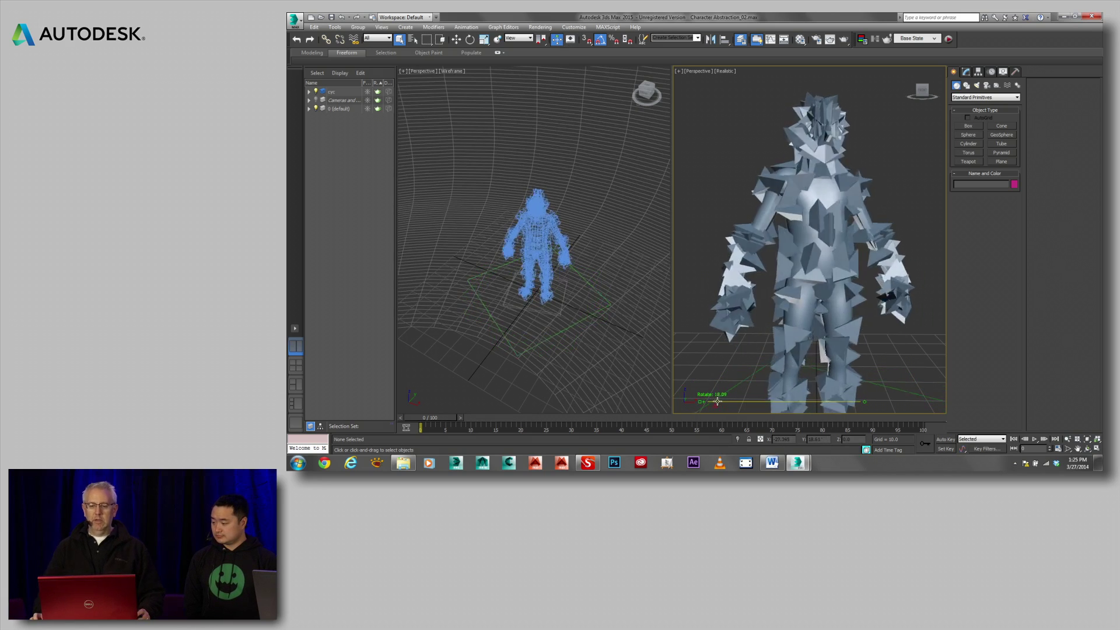
pyautogui.moveTo(686, 395); pyautogui.dragTo(709, 403)
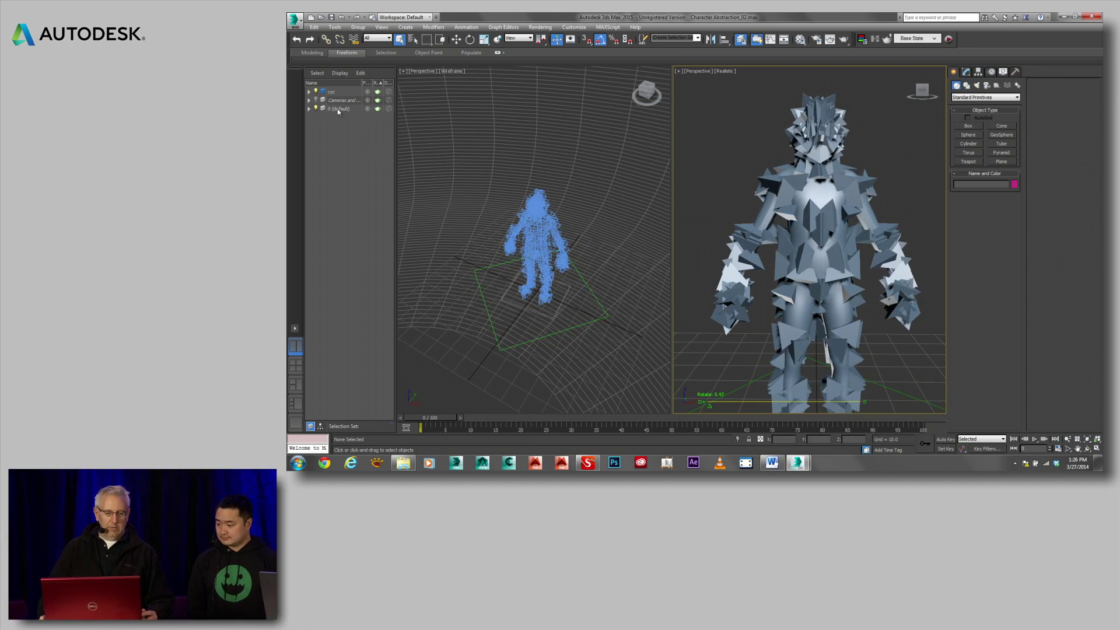
# Step: Expand the cyc and default layers and unhide the human and human001_copy meshes
pyautogui.click(316, 100)
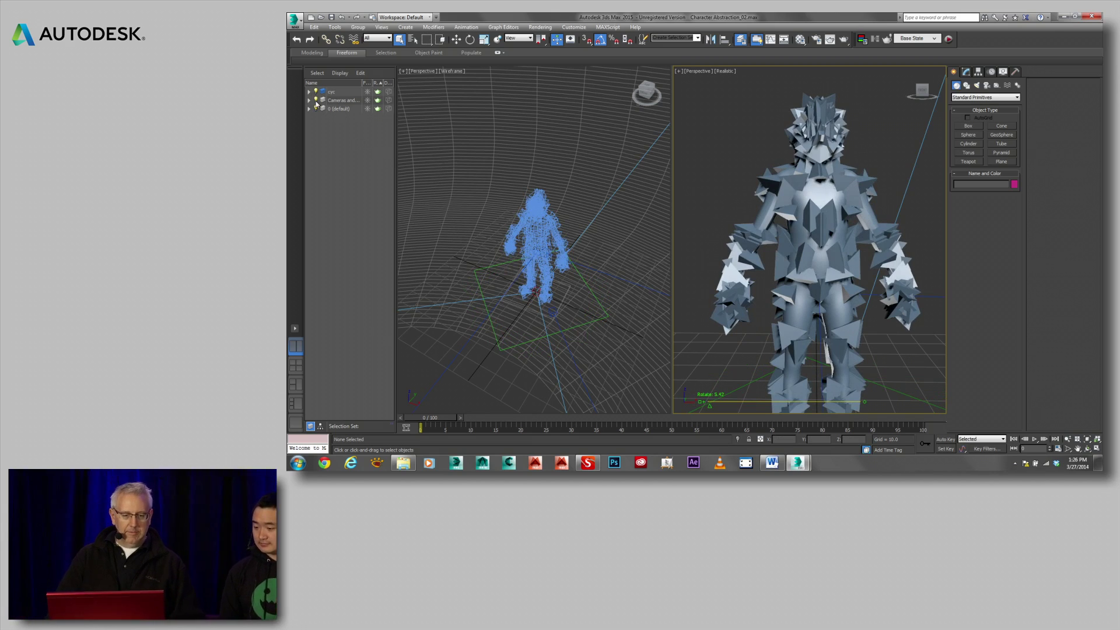
pyautogui.click(309, 91)
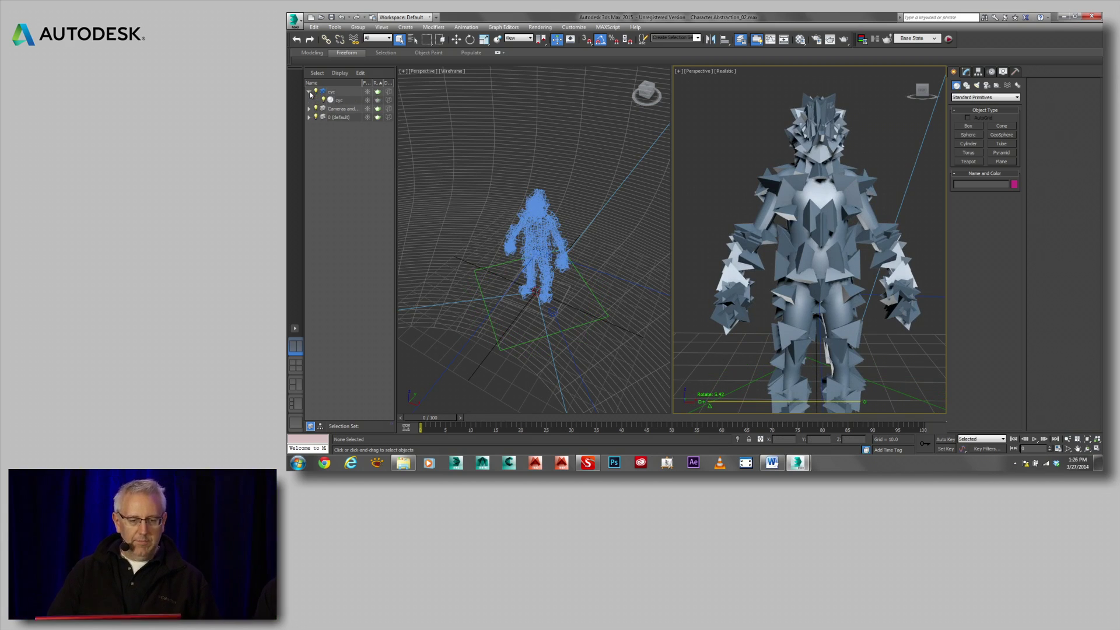
pyautogui.click(315, 109)
pyautogui.click(310, 117)
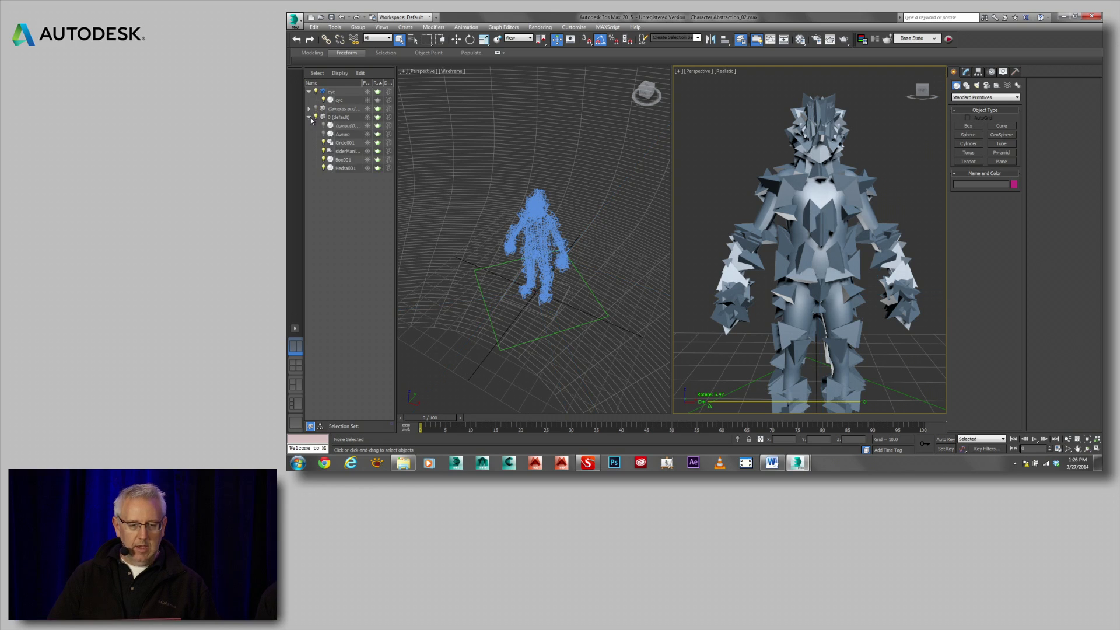
pyautogui.click(323, 134)
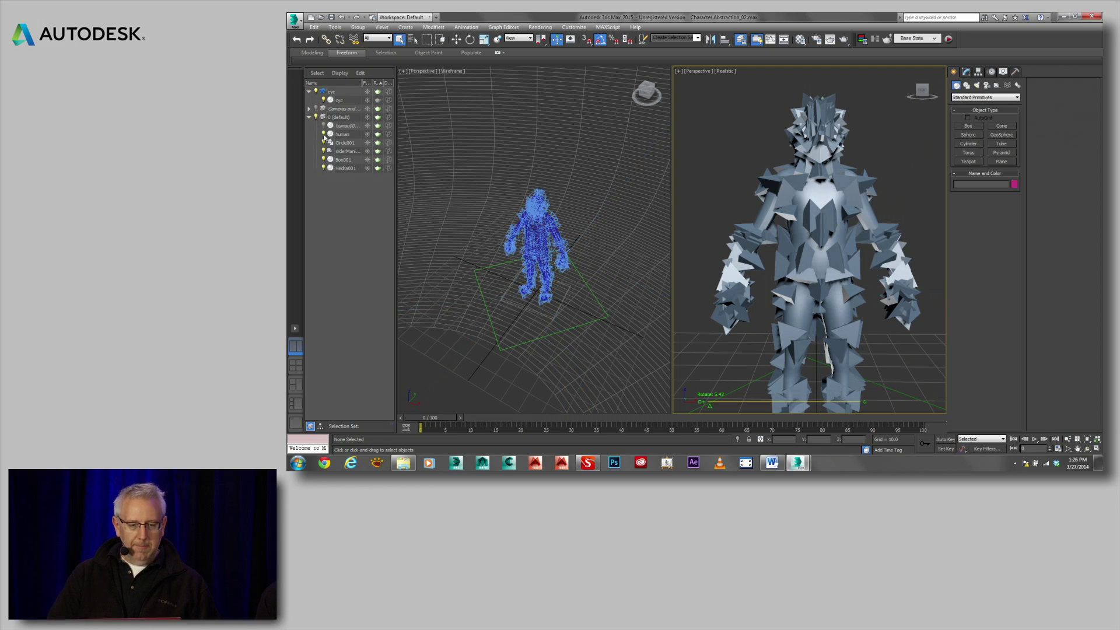
pyautogui.click(324, 126)
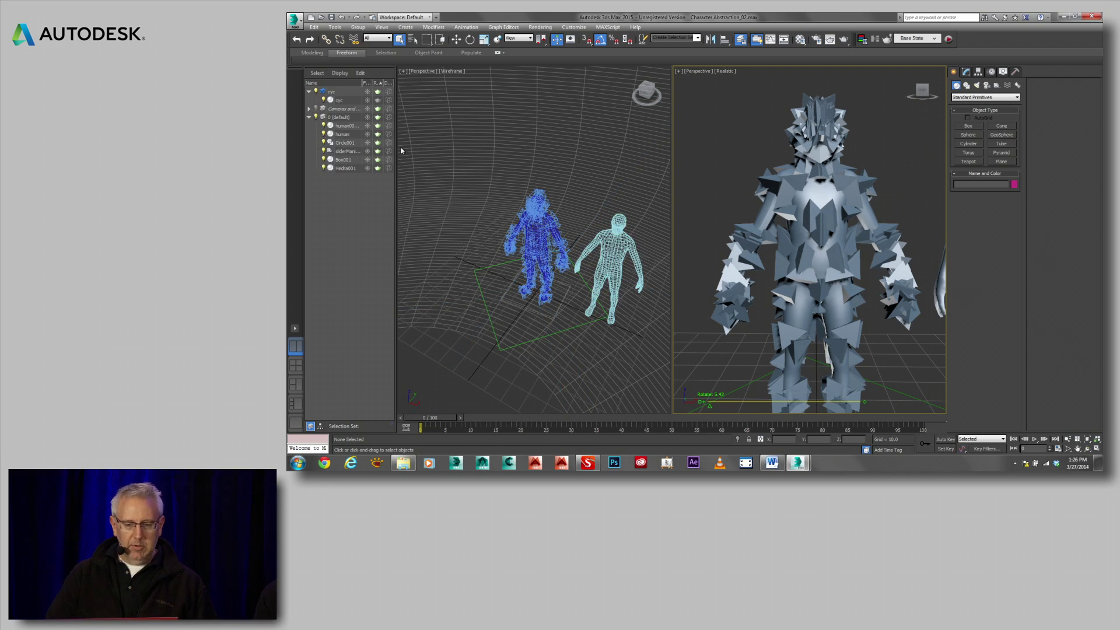
# Step: Select human001_copy, compare its wireframe with the spiky figure beside it, and hide both human meshes again
pyautogui.click(621, 248)
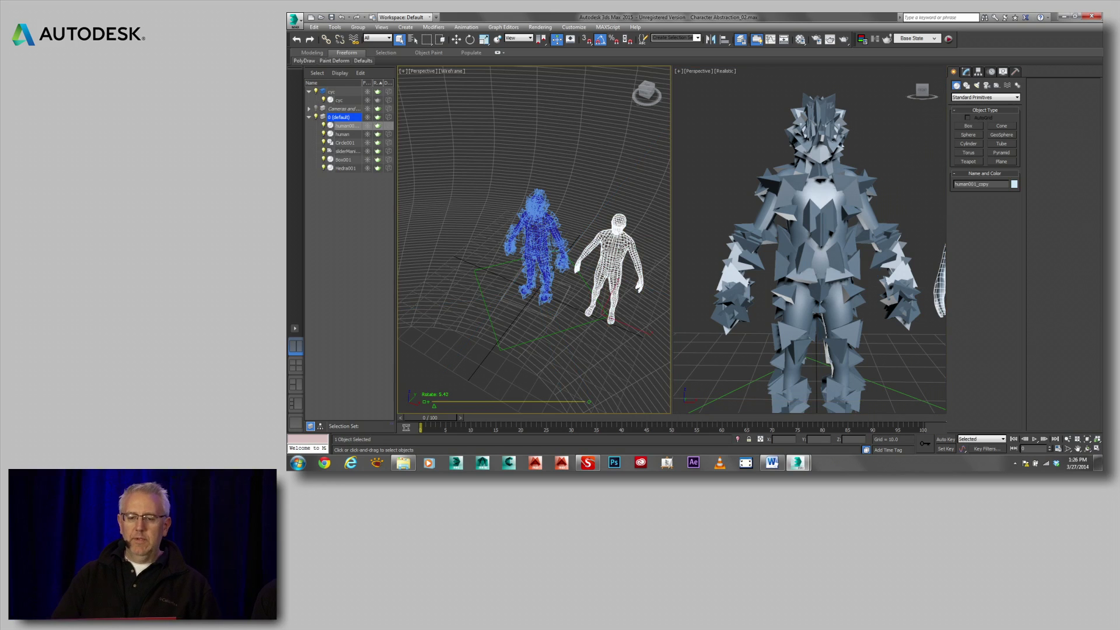
pyautogui.keyDown('alt'); pyautogui.moveTo(627, 231); pyautogui.dragTo(567, 198, button='middle'); pyautogui.keyUp('alt')
pyautogui.scroll(4, 567, 207)
pyautogui.scroll(-3, 568, 189)
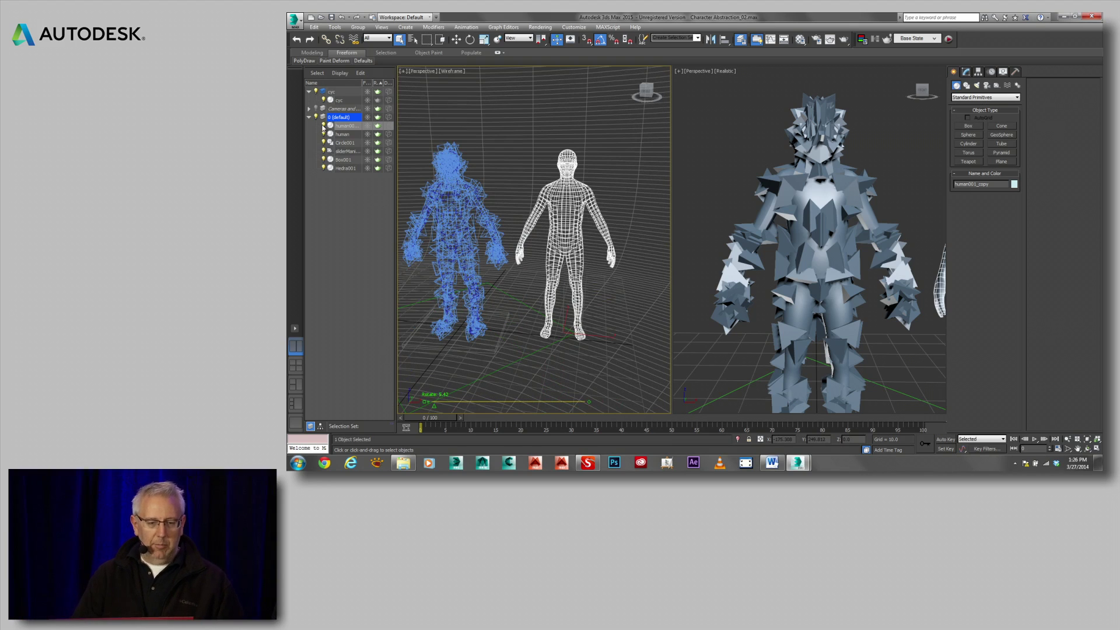
pyautogui.click(323, 133)
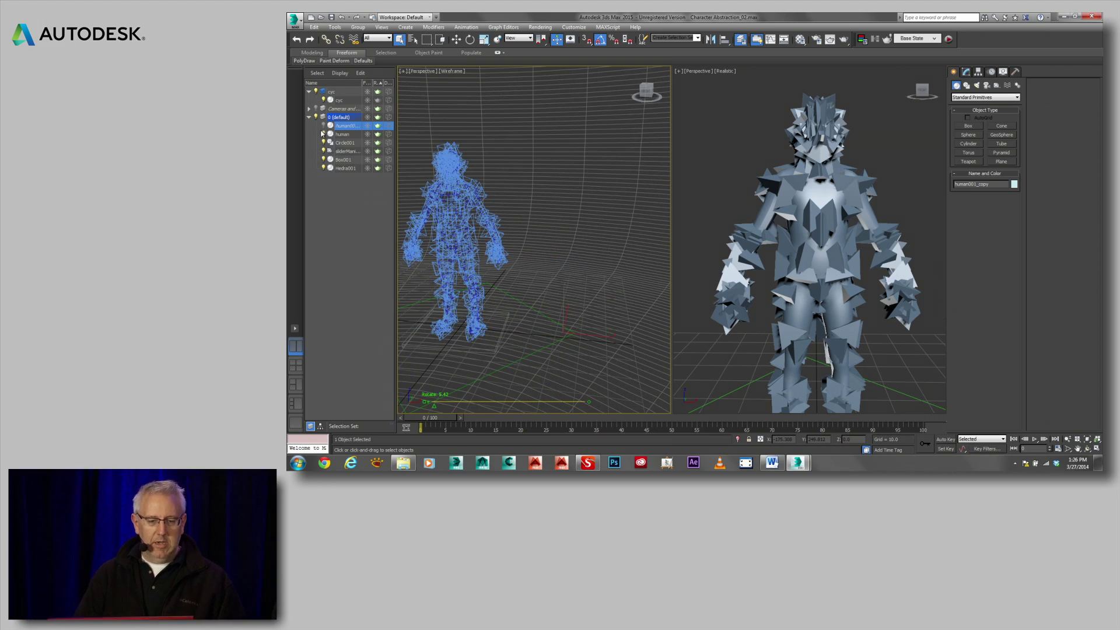
# Step: Select the spiky Hedra001 figure and turn off its Symmetry modifier
pyautogui.click(457, 202)
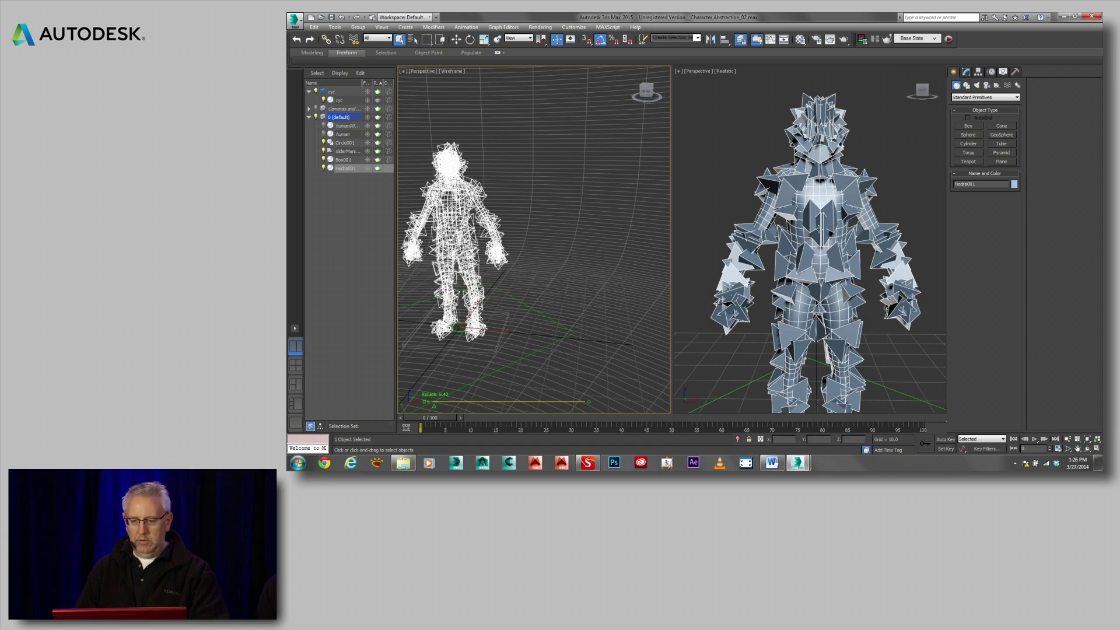
pyautogui.click(966, 72)
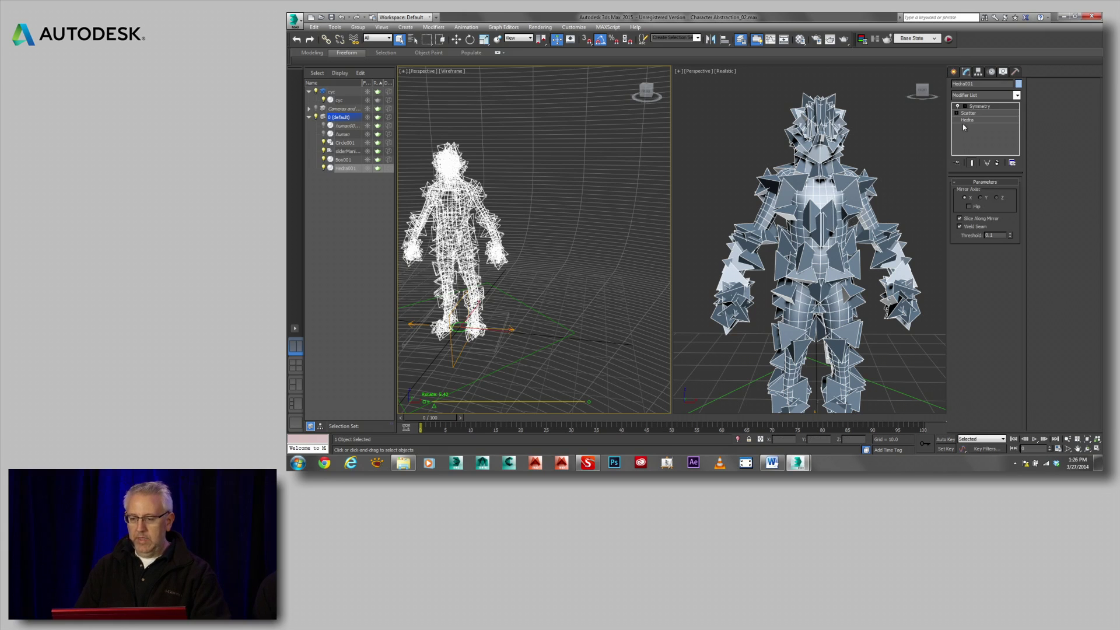
pyautogui.click(818, 191)
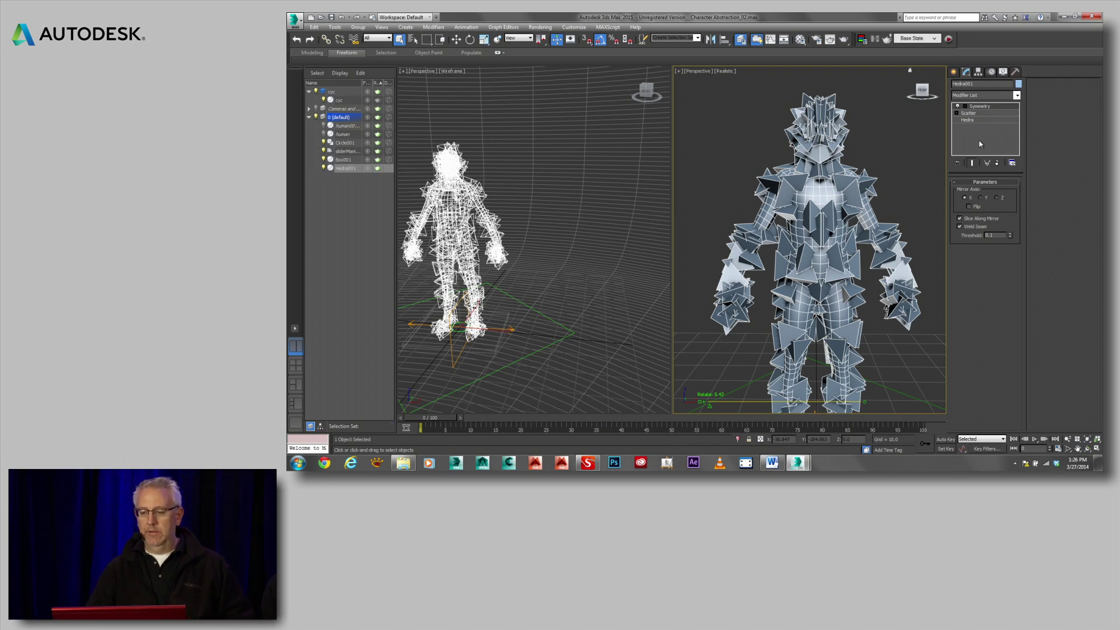
pyautogui.click(957, 107)
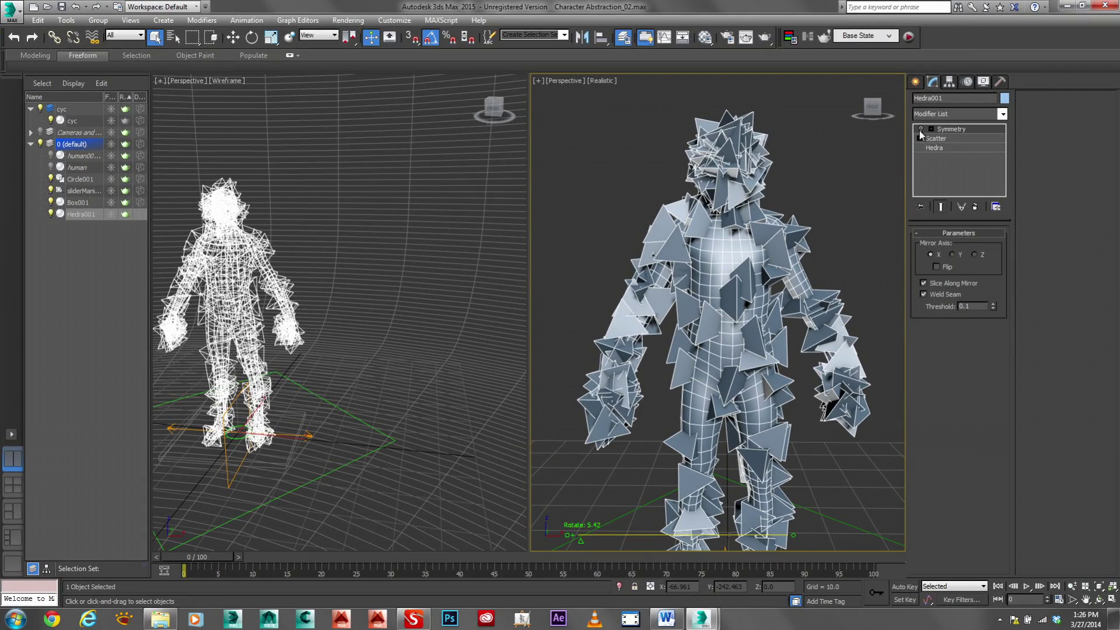
# Step: Examine the Scatter settings of Hedra001 and how its tetrahedrons are distributed over the body without symmetry
pyautogui.click(933, 139)
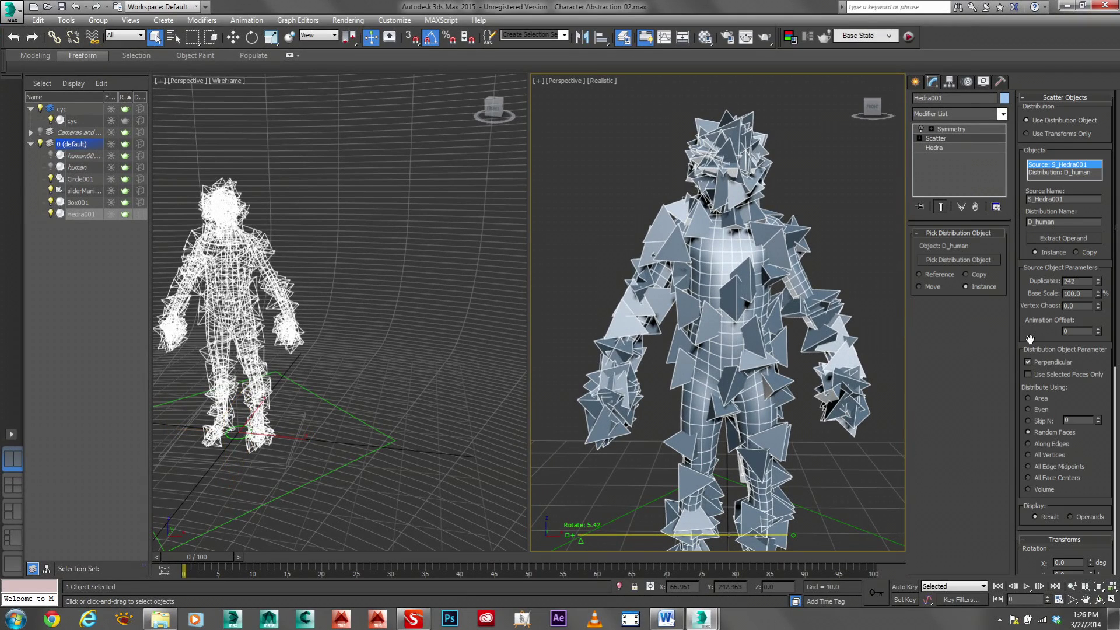
pyautogui.scroll(-3, 1033, 337)
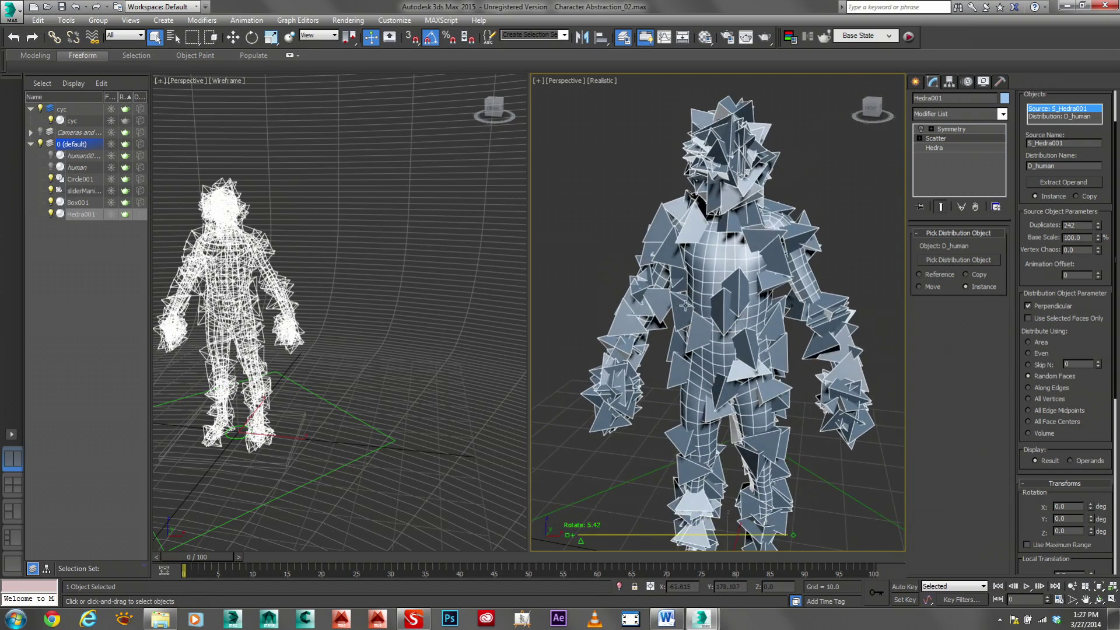
pyautogui.scroll(3, 658, 395)
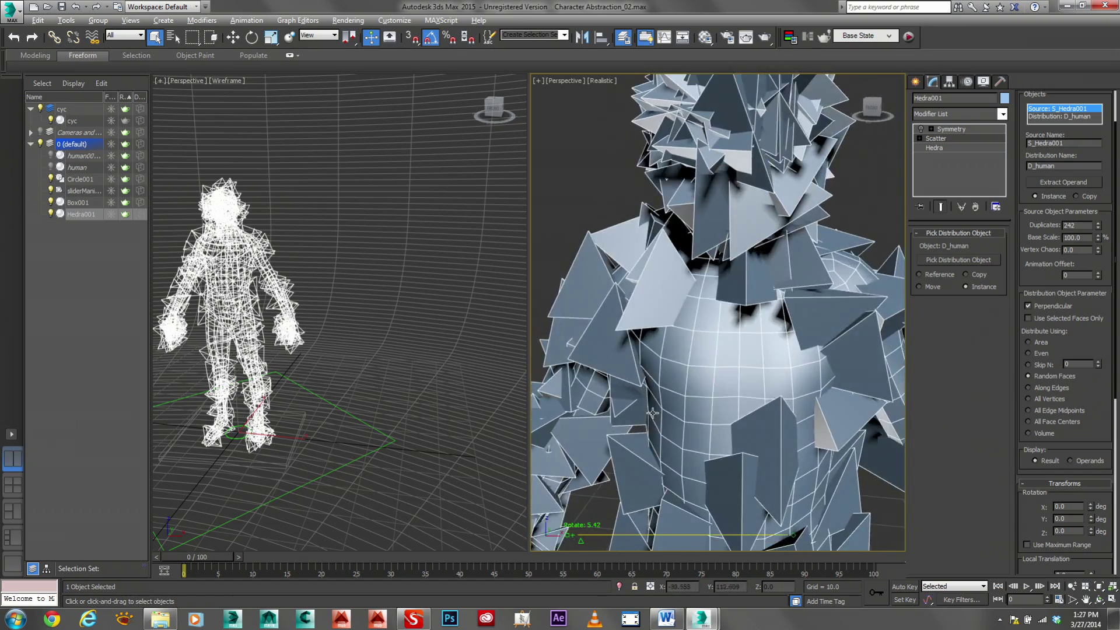
pyautogui.moveTo(658, 395); pyautogui.dragTo(674, 339, button='middle')
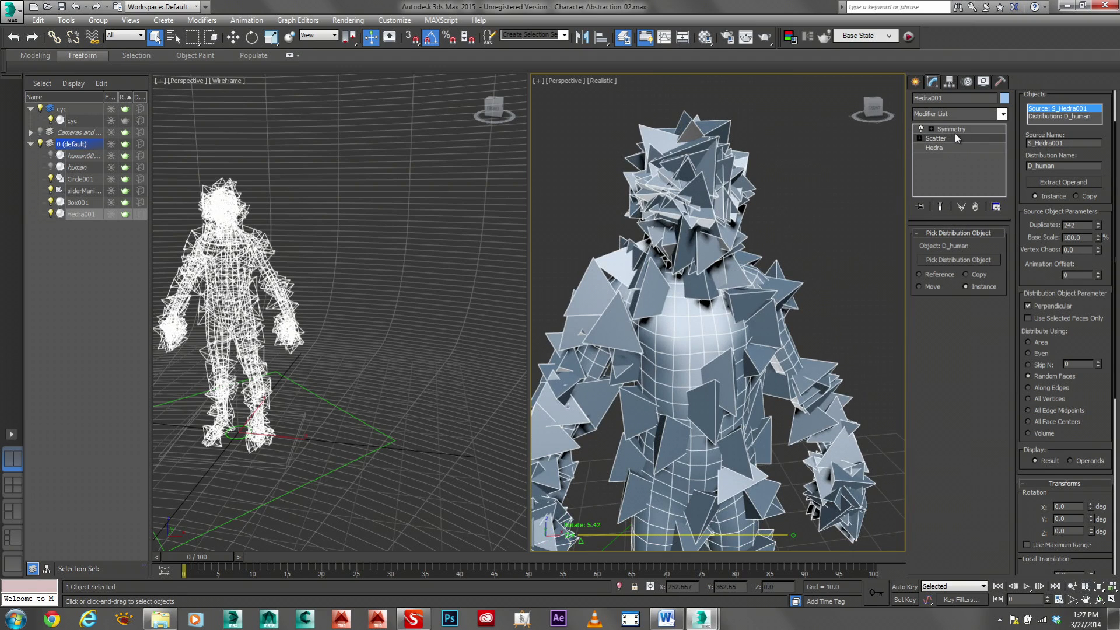
# Step: Show the end result of the modifier stack with Symmetry applied and examine the mirrored head and shoulders
pyautogui.click(939, 209)
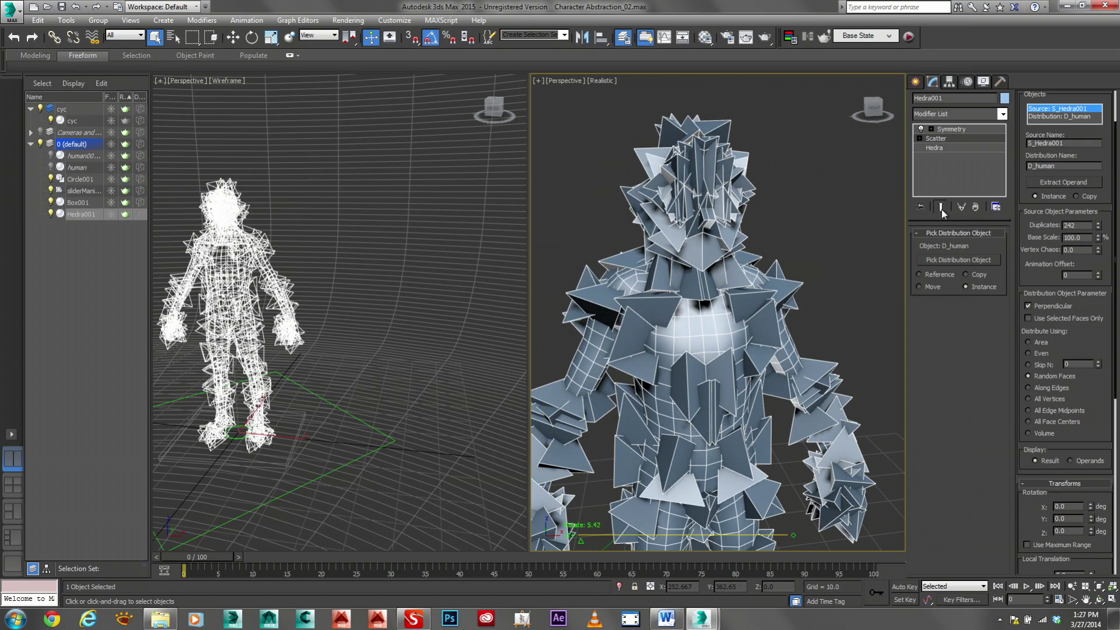
pyautogui.click(942, 209)
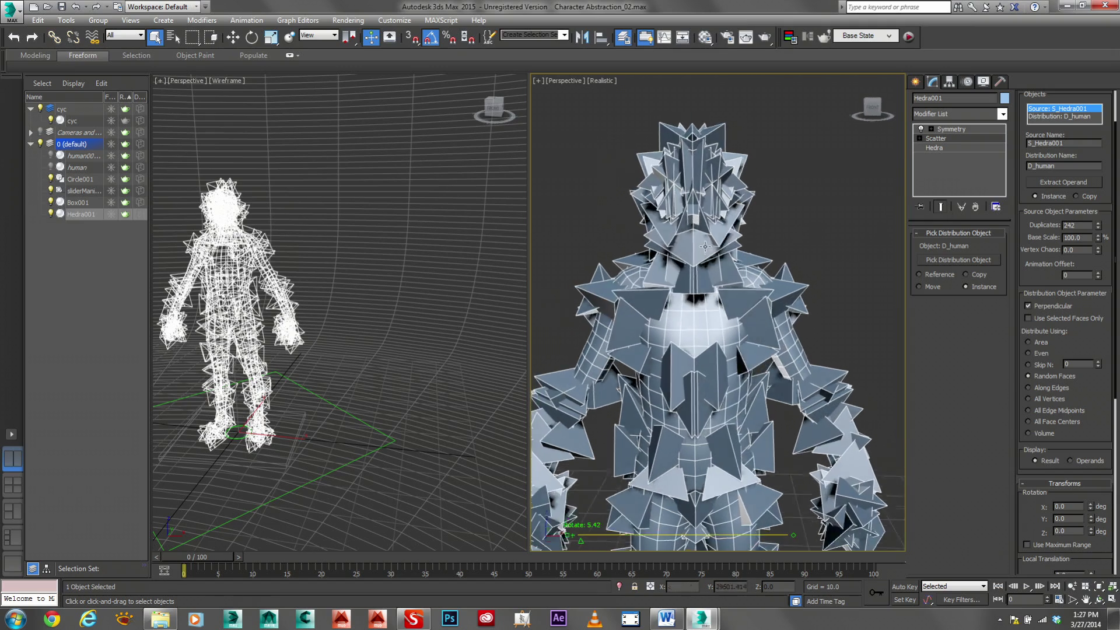
pyautogui.moveTo(705, 247)
pyautogui.keyDown('alt'); pyautogui.mouseDown(button='middle')
pyautogui.moveTo(736, 250)
pyautogui.moveTo(710, 256)
pyautogui.mouseUp(button='middle'); pyautogui.keyUp('alt')
pyautogui.scroll(4, 710, 256)
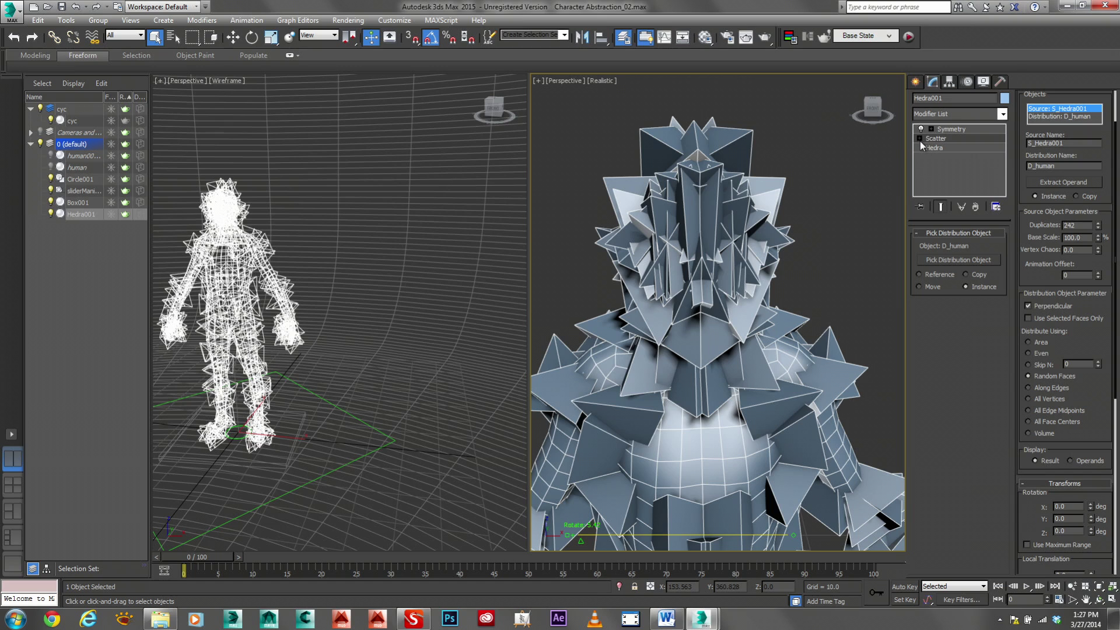
# Step: In the base Hedra parameters, set family P to 0.0 and Q to 0.15, and axis scaling P to 94.5
pyautogui.click(919, 138)
pyautogui.click(934, 157)
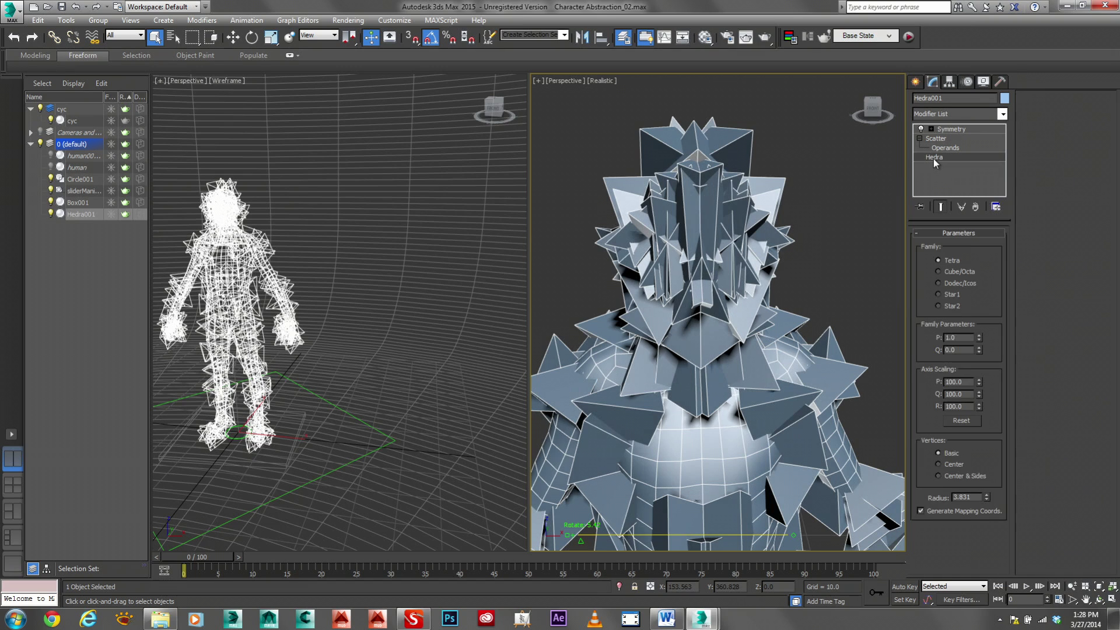
pyautogui.moveTo(982, 337); pyautogui.dragTo(1006, 393)
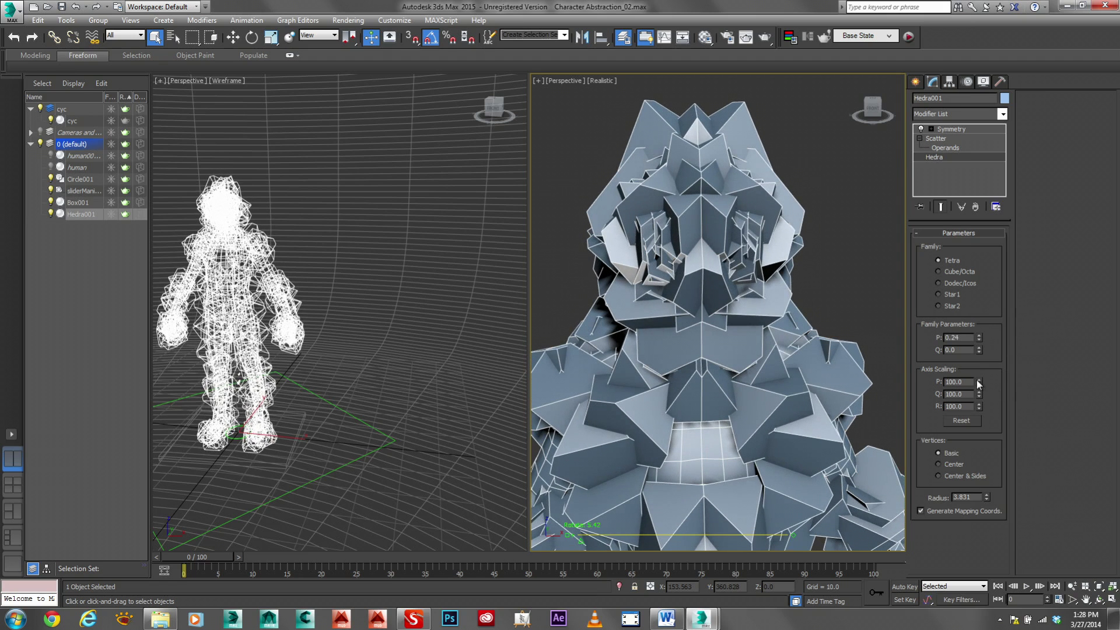
pyautogui.moveTo(981, 380); pyautogui.dragTo(983, 390)
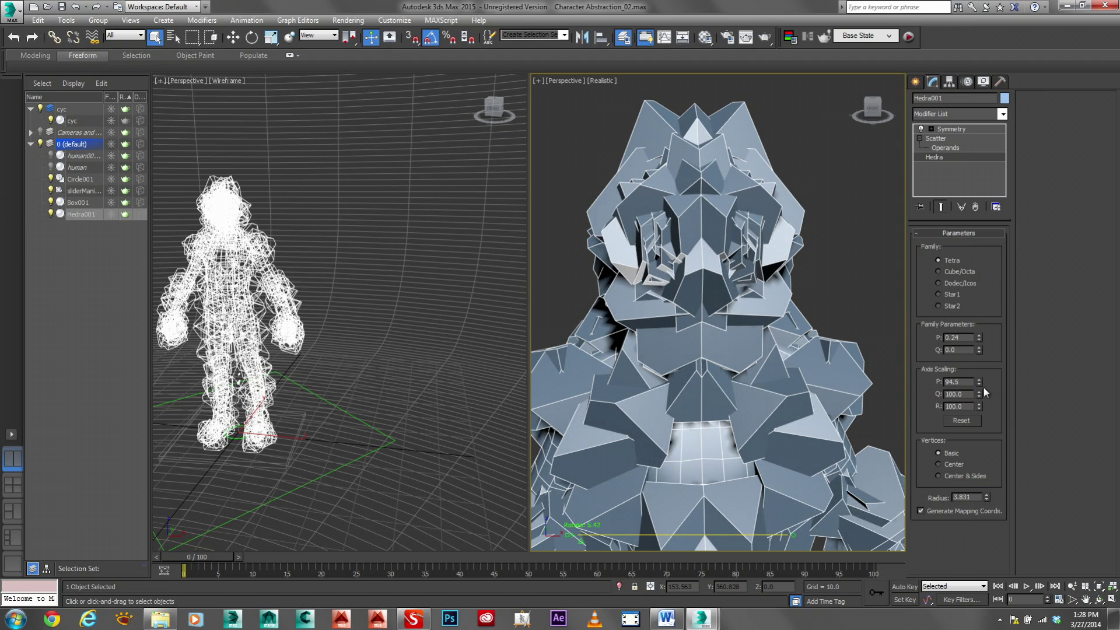
pyautogui.moveTo(985, 343)
pyautogui.mouseDown()
pyautogui.moveTo(977, 292)
pyautogui.moveTo(975, 341)
pyautogui.mouseUp()
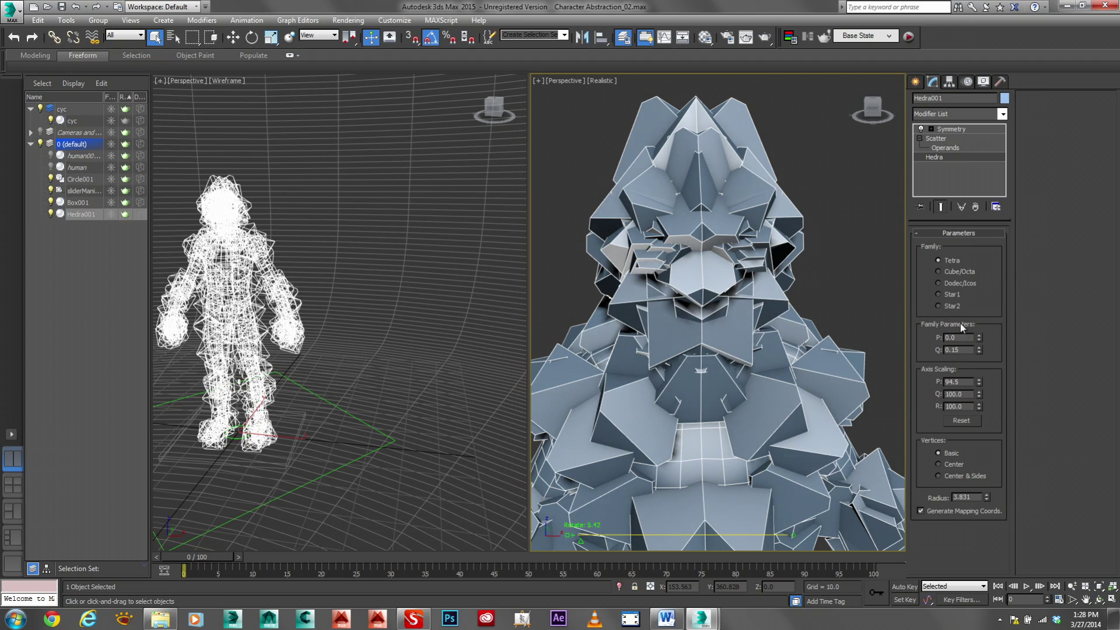
# Step: Examine the reshaped figure in the four-viewport camera layout and in the single orthographic view
pyautogui.click(16, 487)
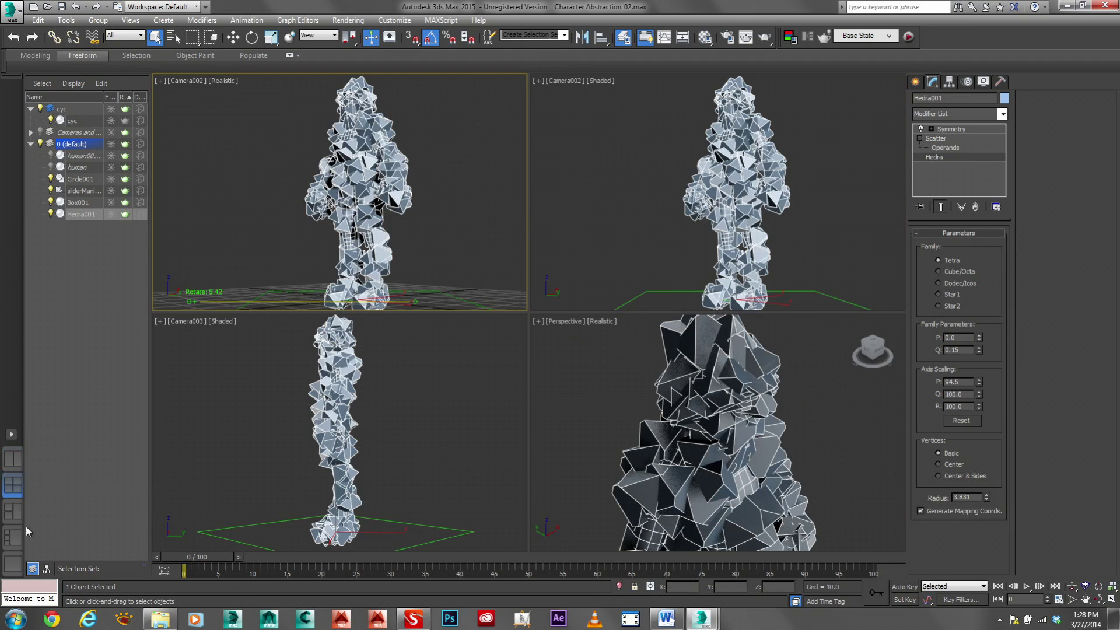
pyautogui.click(14, 563)
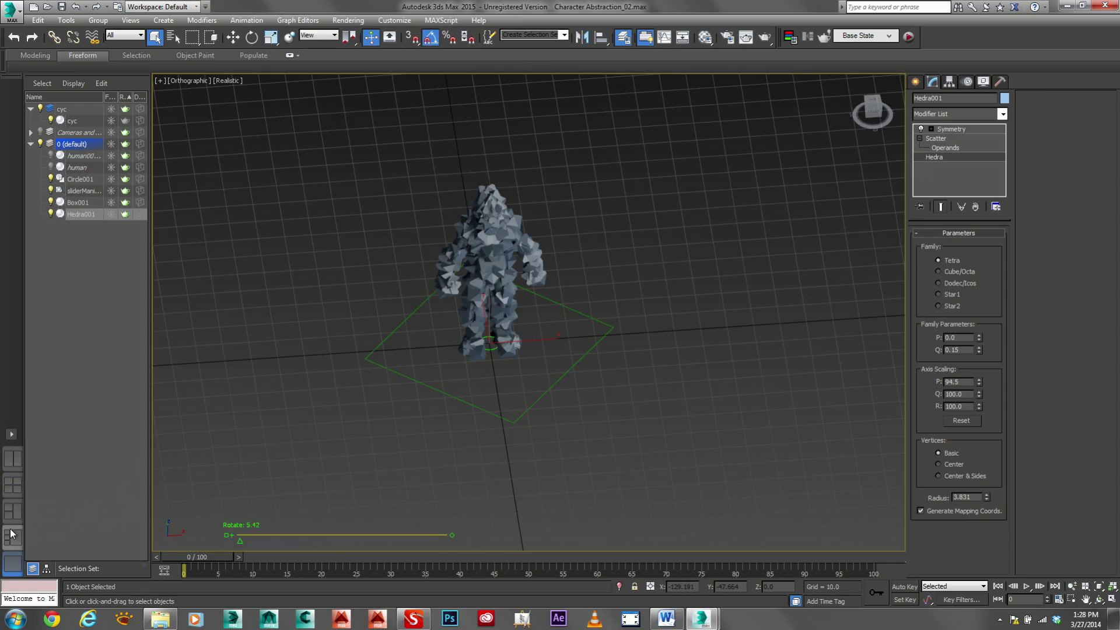
# Step: Switch to the three-viewport camera layout and set the upper small camera view's shading to Clay
pyautogui.click(13, 511)
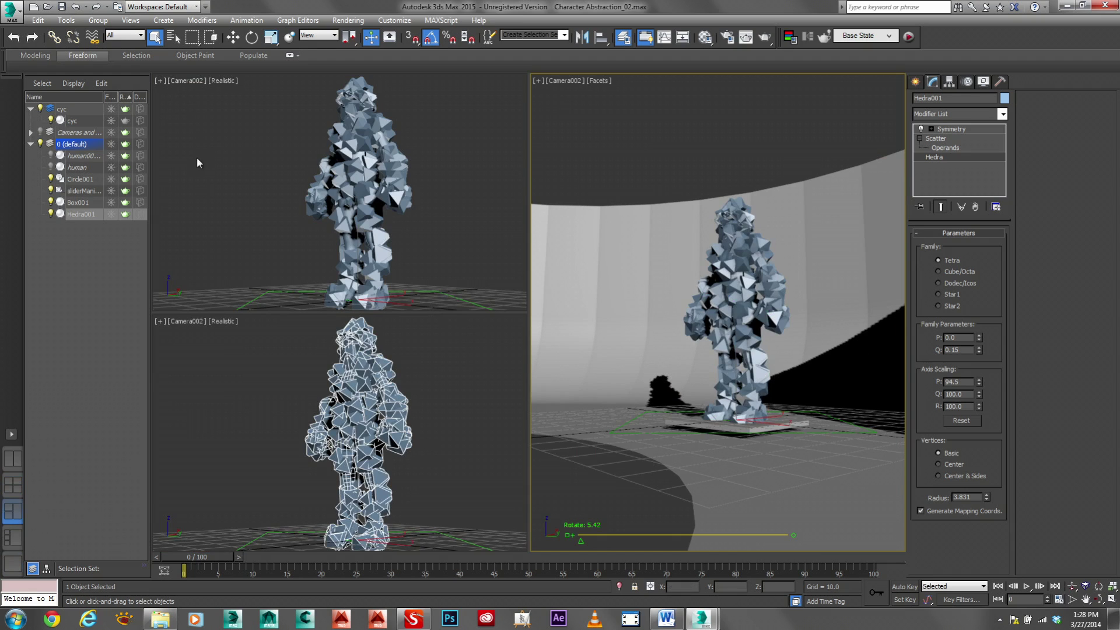
pyautogui.click(225, 81)
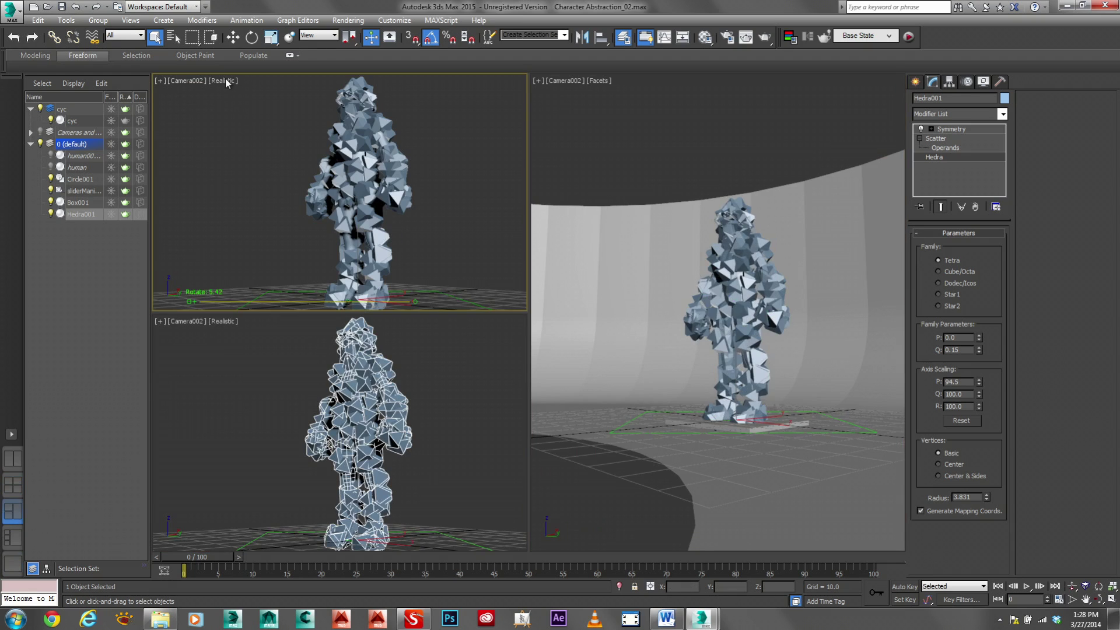
pyautogui.moveTo(257, 220)
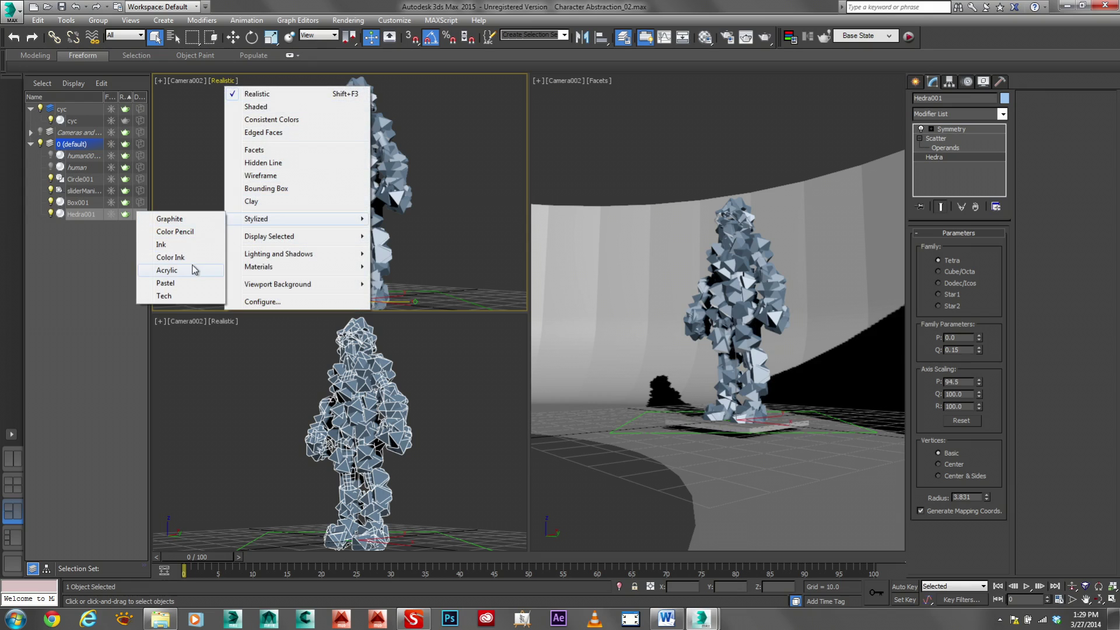
pyautogui.click(252, 202)
pyautogui.click(219, 82)
# Step: Deselect the figure and set the lower small camera view's shading to the stylized Graphite look
pyautogui.click(226, 353)
pyautogui.click(225, 353)
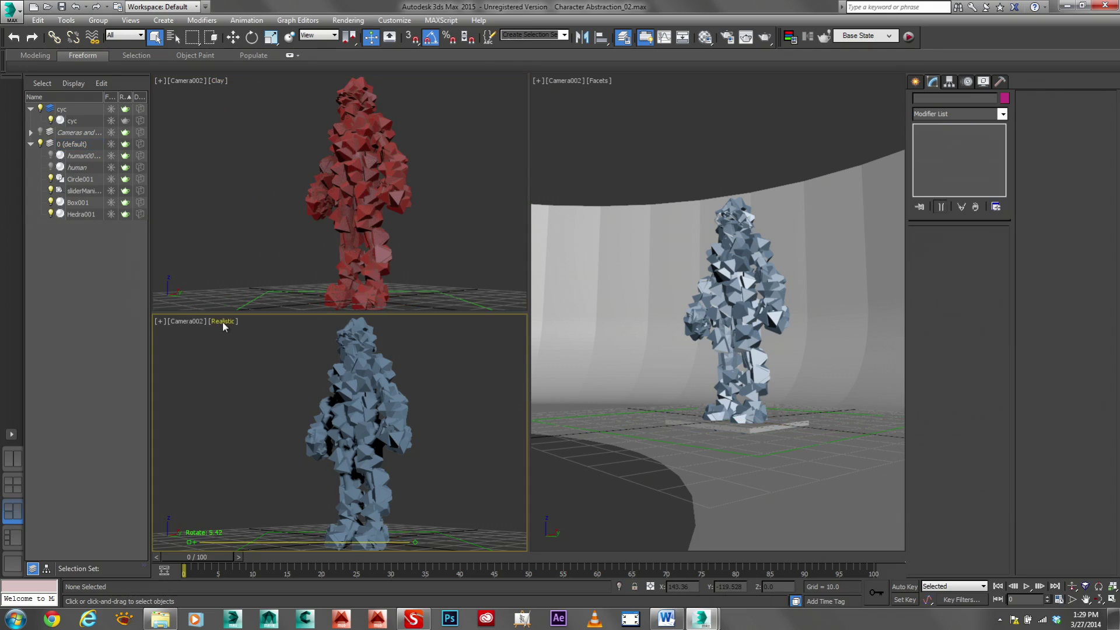
pyautogui.click(222, 321)
pyautogui.moveTo(255, 461)
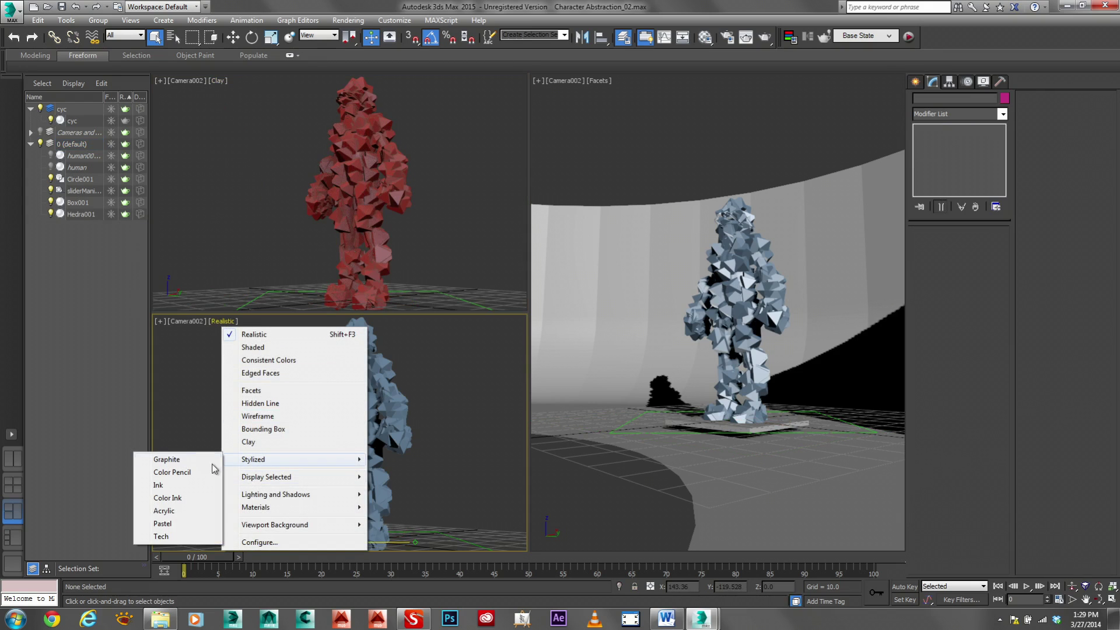
pyautogui.click(178, 462)
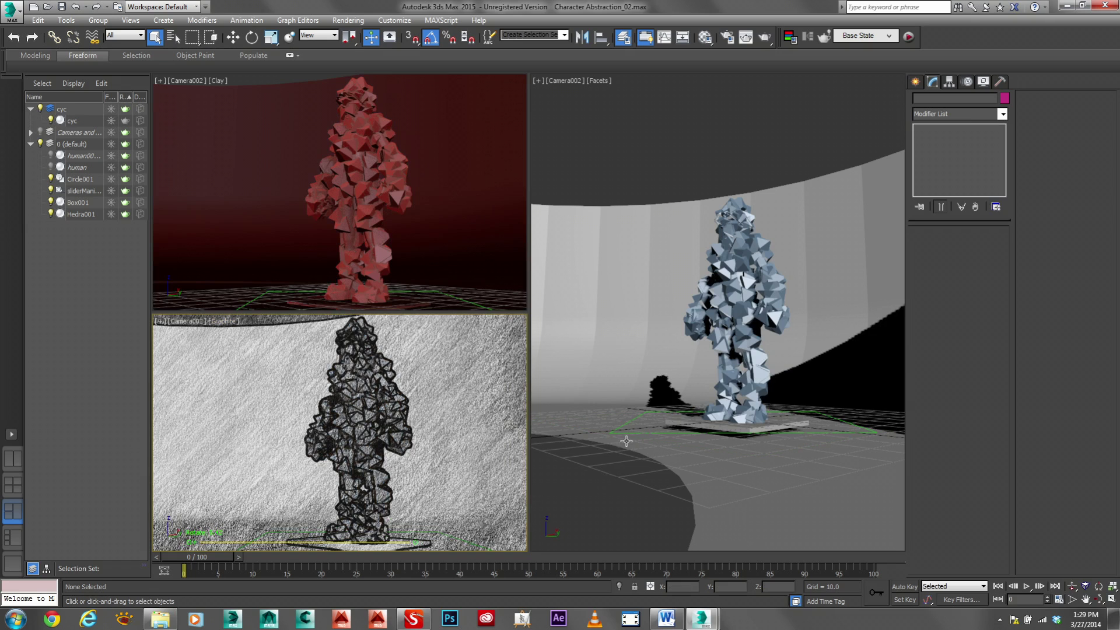
# Step: Turn the figure in the Facets camera view with the Rotate slider, through 55.03 to 105.7
pyautogui.click(700, 480)
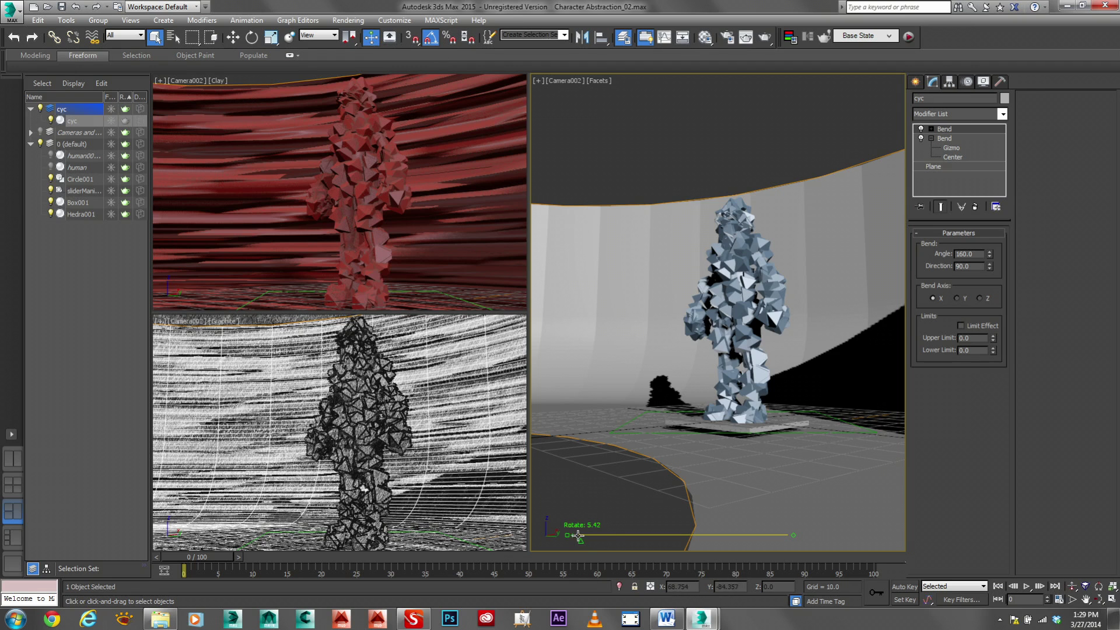
pyautogui.moveTo(582, 543); pyautogui.dragTo(610, 560)
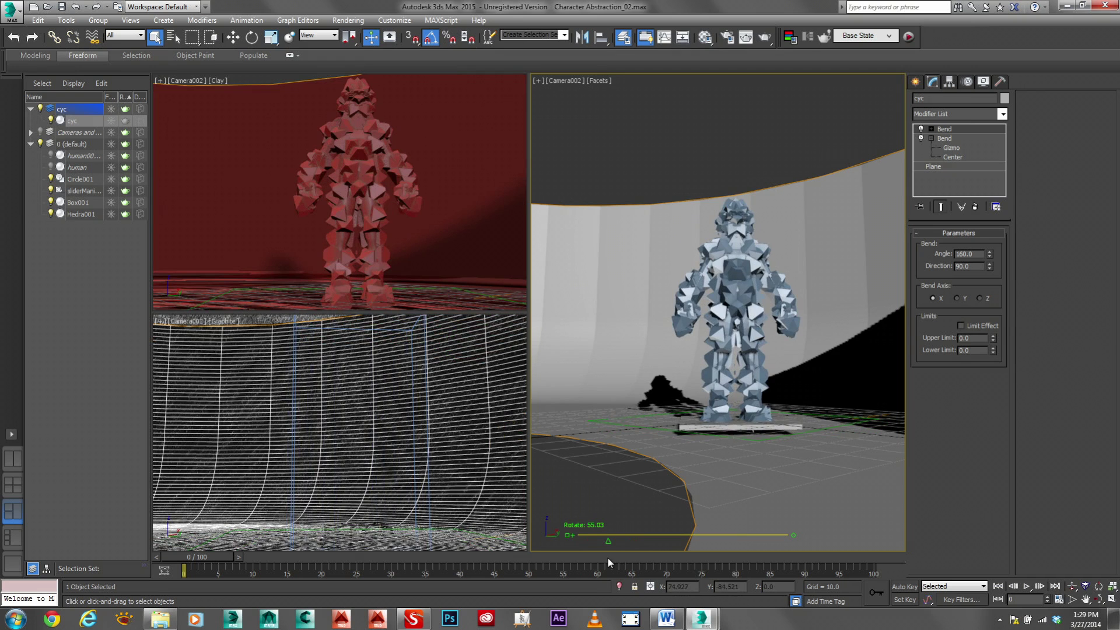
pyautogui.moveTo(608, 541); pyautogui.dragTo(636, 541)
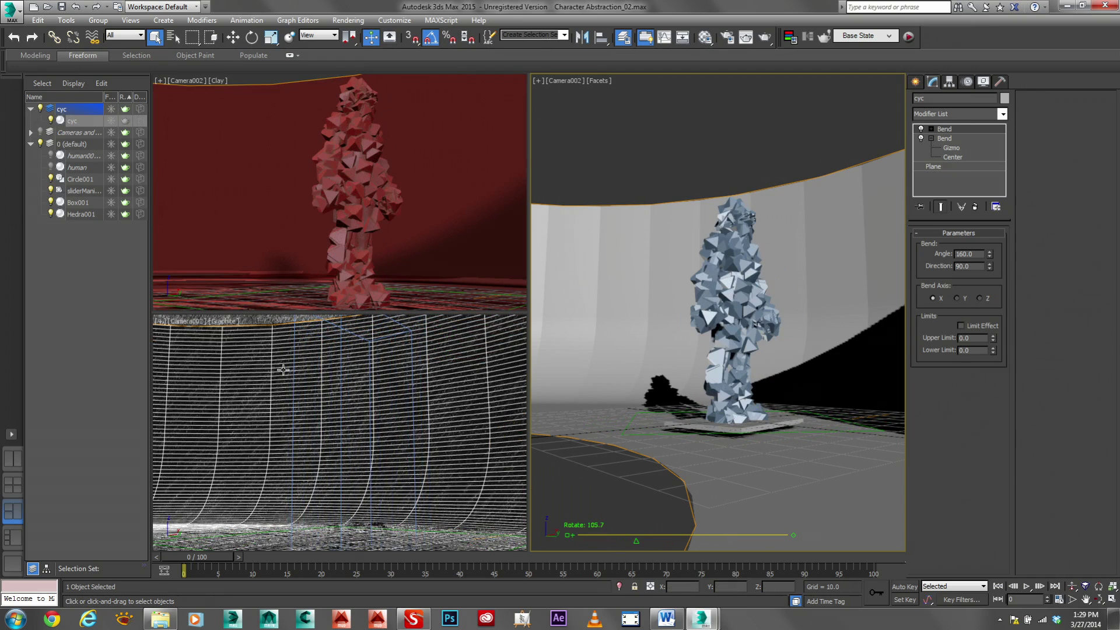
# Step: Switch to the four-viewport layout and select the Hedra001 figure in the perspective view
pyautogui.click(14, 487)
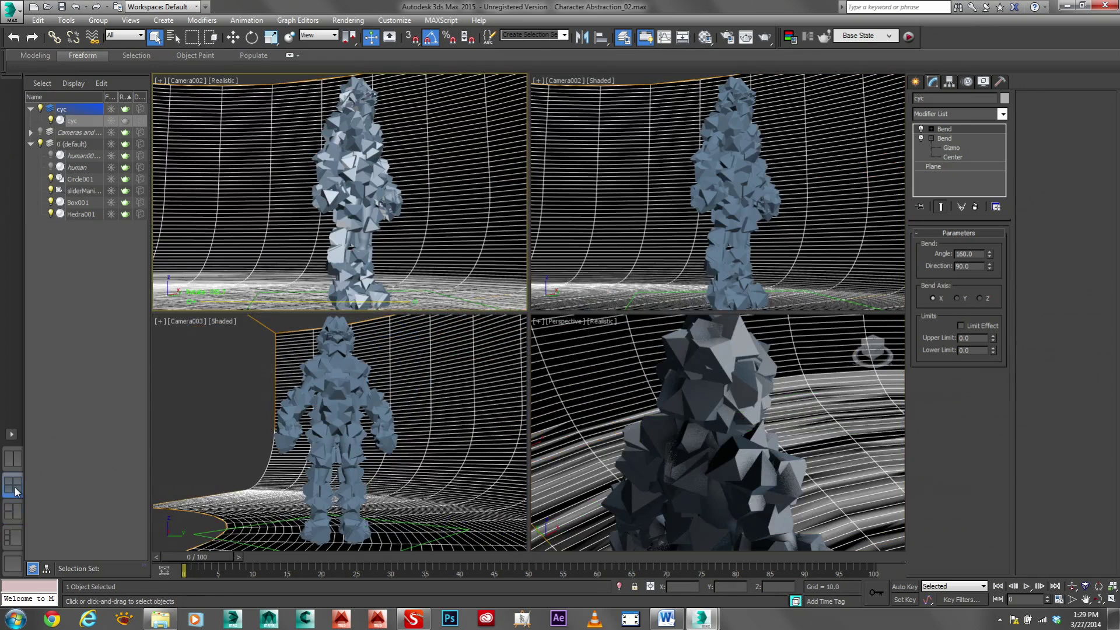
pyautogui.click(662, 274)
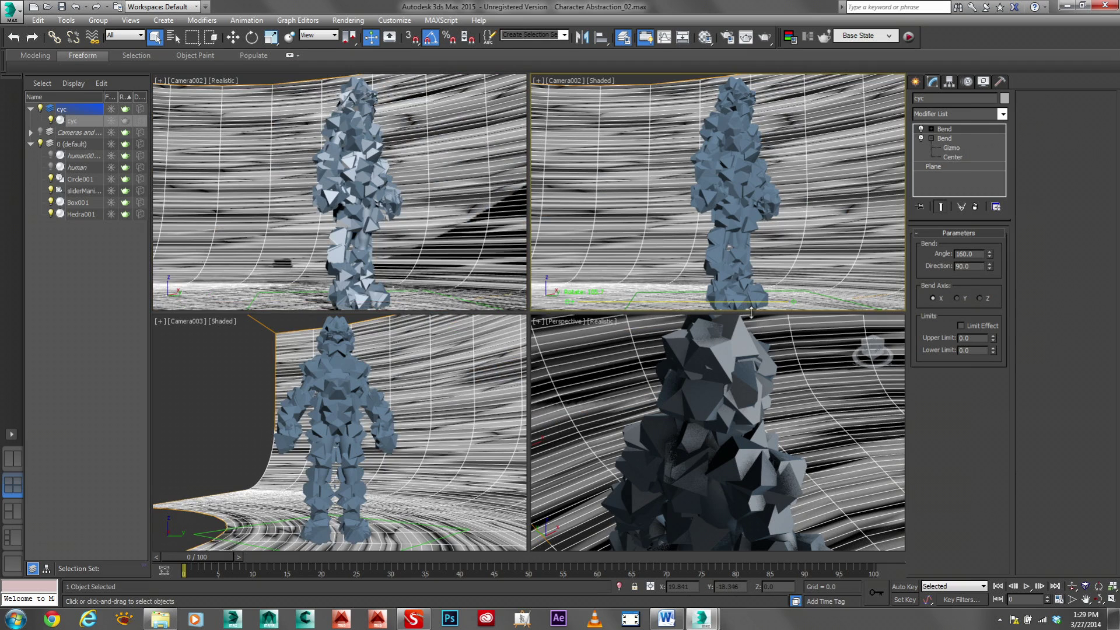
pyautogui.click(698, 490)
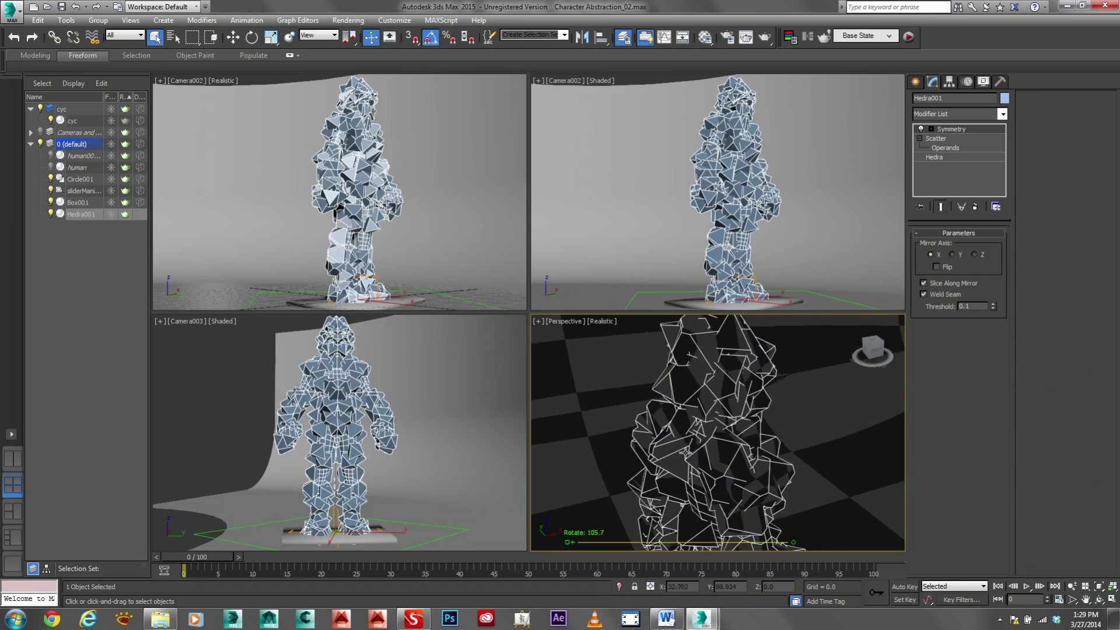
# Step: Switch to the two-viewport layout, turn the figure to face front with the Rotate slider, and frame its mirrored head
pyautogui.click(13, 461)
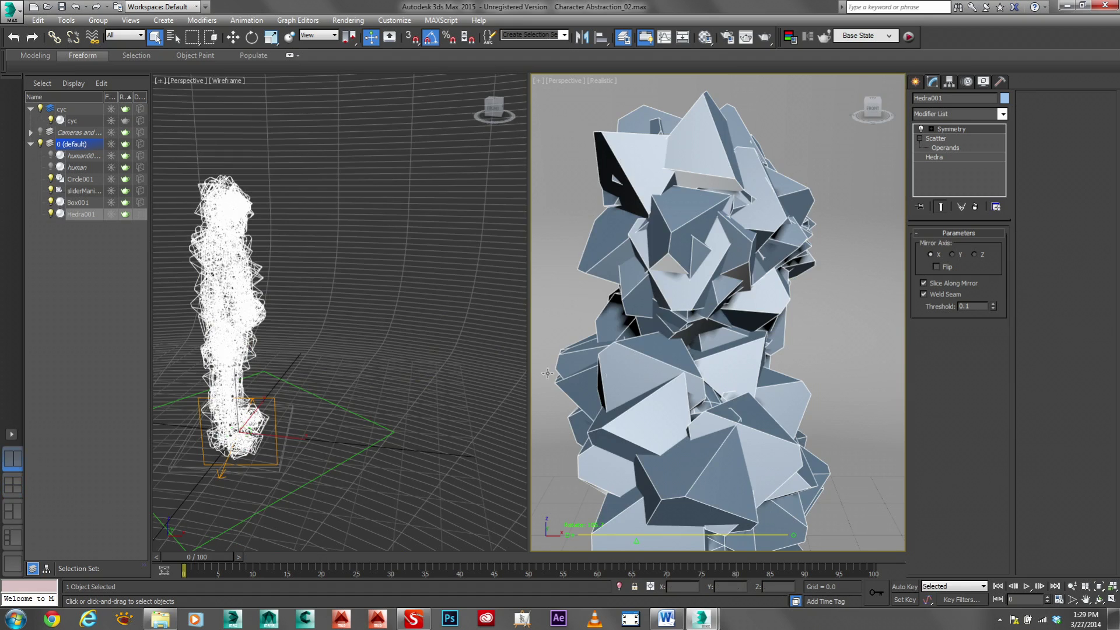
pyautogui.moveTo(689, 396)
pyautogui.keyDown('alt'); pyautogui.mouseDown(button='middle')
pyautogui.moveTo(717, 388)
pyautogui.moveTo(696, 576)
pyautogui.mouseUp(button='middle'); pyautogui.keyUp('alt')
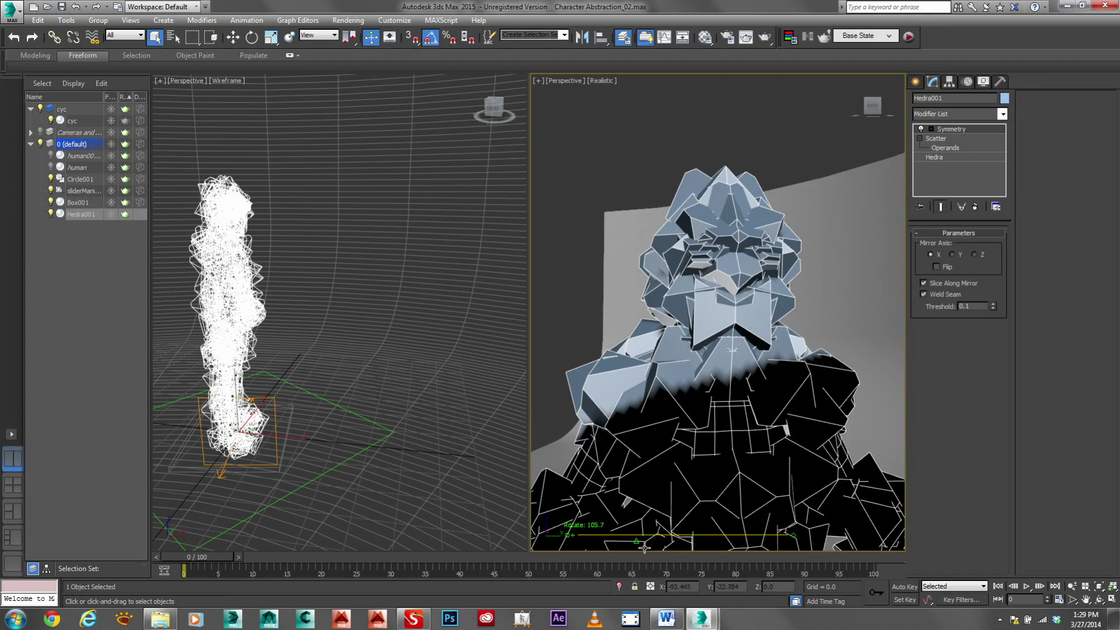
pyautogui.moveTo(637, 542); pyautogui.dragTo(577, 544)
pyautogui.keyDown('alt'); pyautogui.moveTo(721, 360); pyautogui.dragTo(826, 369, button='middle'); pyautogui.keyUp('alt')
pyautogui.moveTo(794, 355); pyautogui.dragTo(792, 364, button='middle')
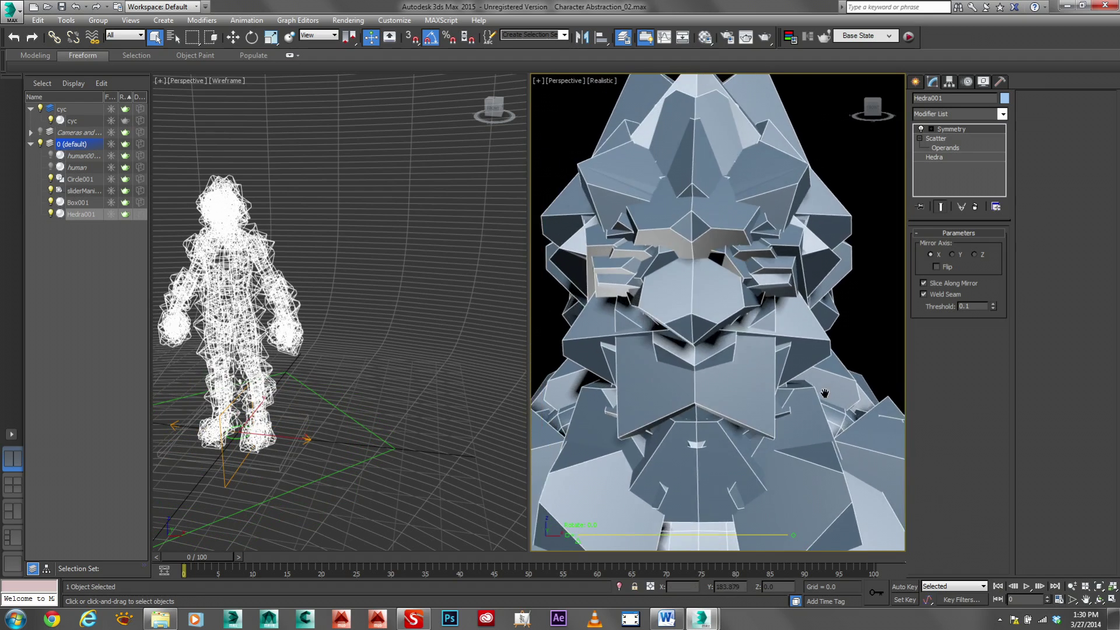
pyautogui.scroll(-5, 847, 429)
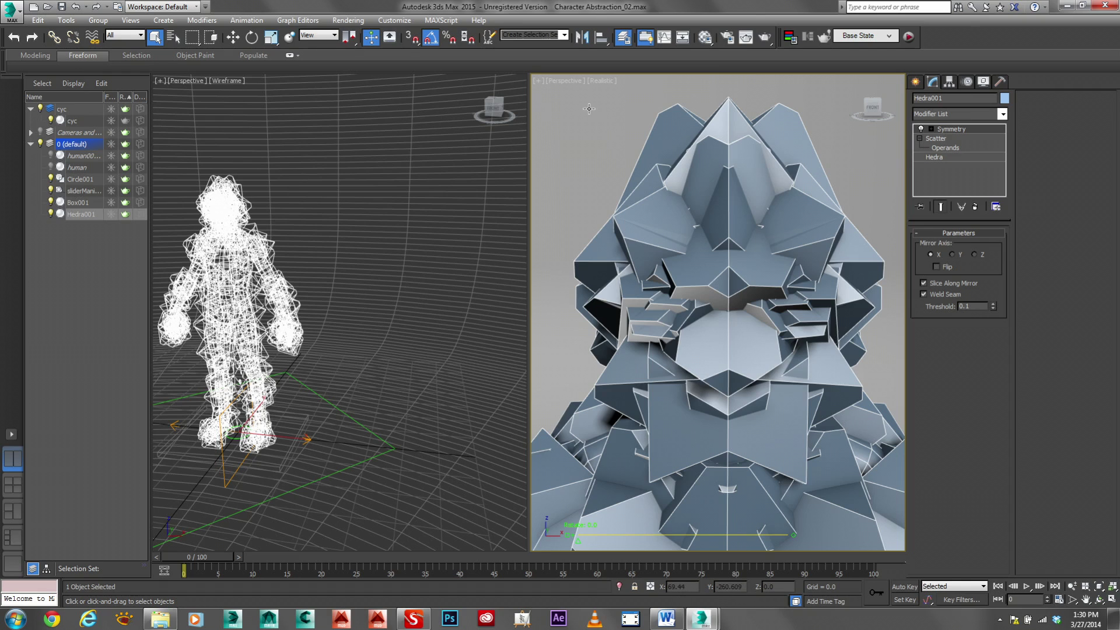
# Step: Capture a still image of the realistic perspective viewport and name it test
pyautogui.click(538, 81)
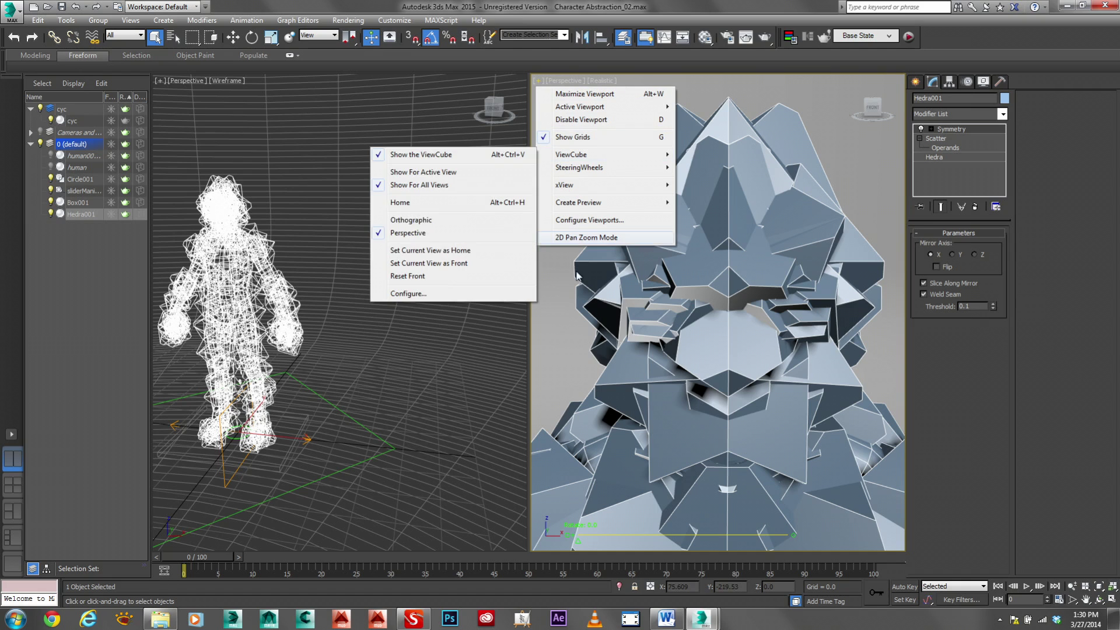
pyautogui.moveTo(578, 210)
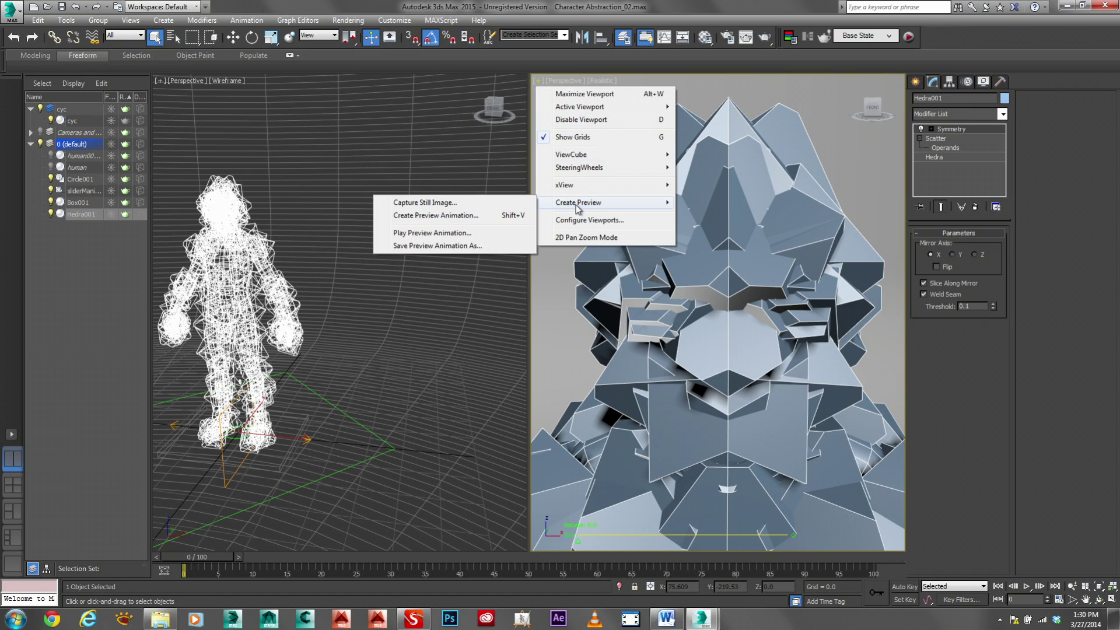
pyautogui.click(492, 202)
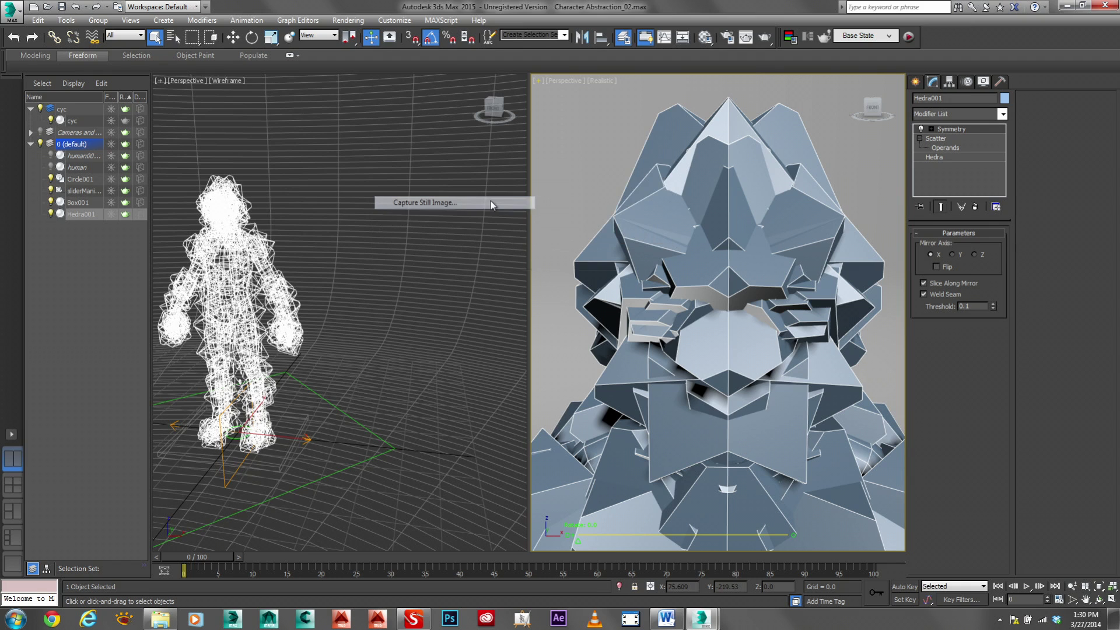
pyautogui.write('test')
pyautogui.press('Return')
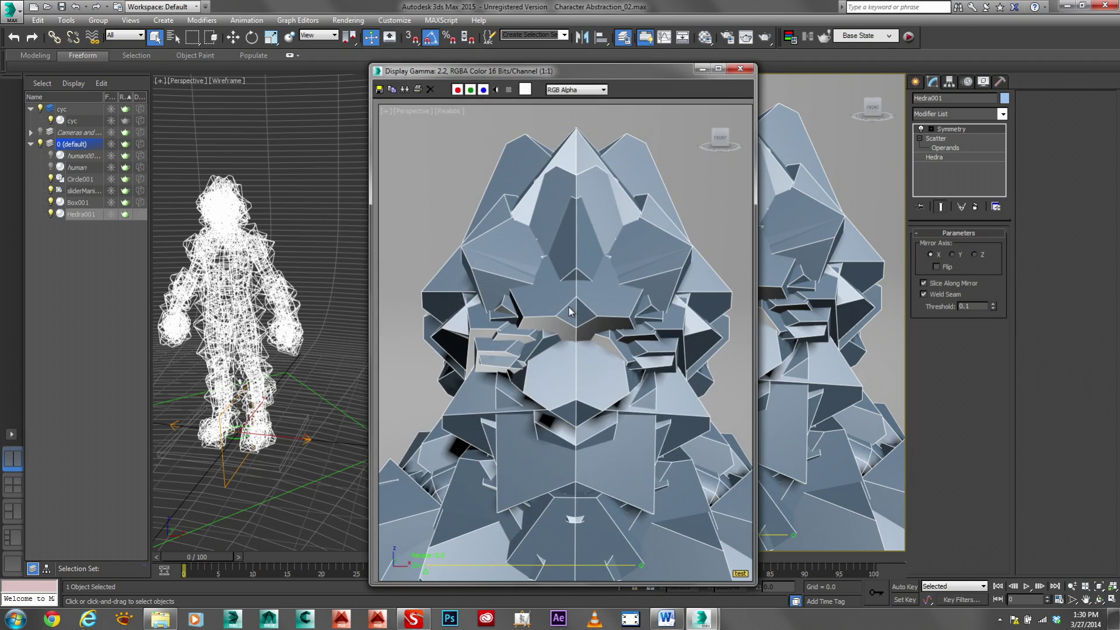
# Step: Copy the captured head image and paste it into the blank canvas in SketchBook Pro
pyautogui.click(392, 90)
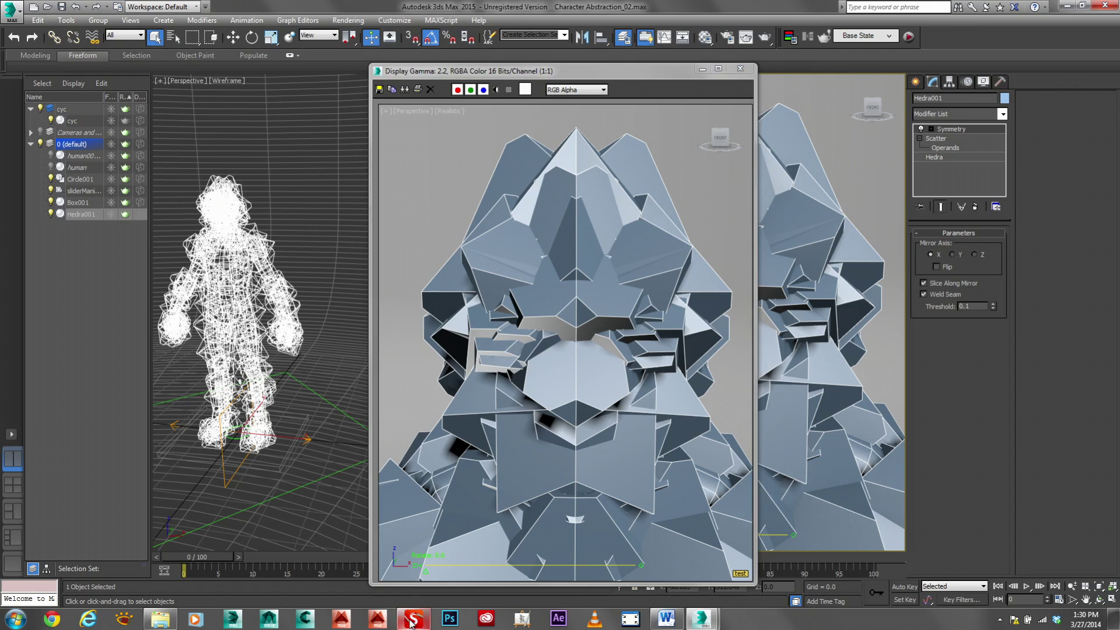
pyautogui.click(412, 622)
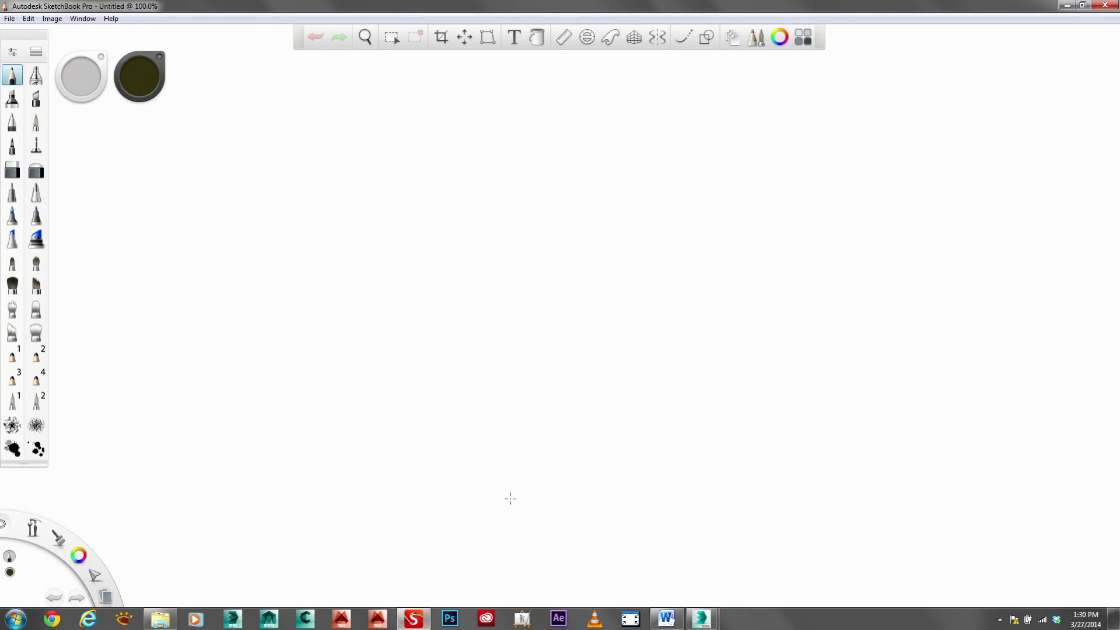
pyautogui.hotkey('ctrl', 'v')
pyautogui.moveTo(510, 500); pyautogui.dragTo(18, 56)
# Step: Centre a vertical symmetry axis on the face and airbrush mirrored dark olive strokes over the forehead, brows and cheeks
pyautogui.click(13, 98)
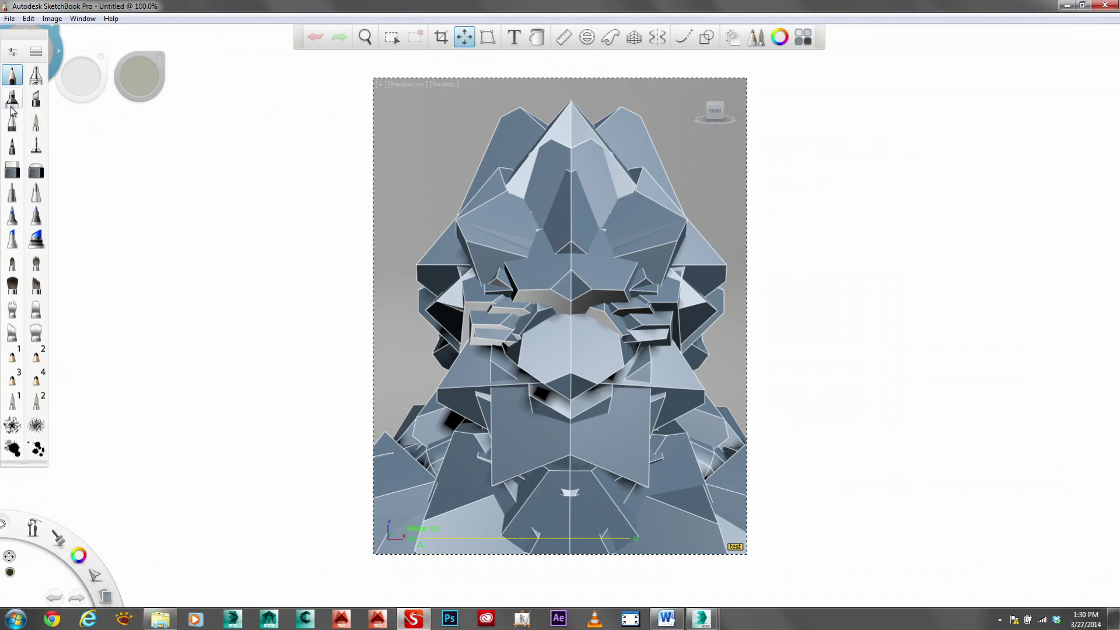
pyautogui.click(658, 39)
pyautogui.moveTo(561, 319); pyautogui.dragTo(571, 322)
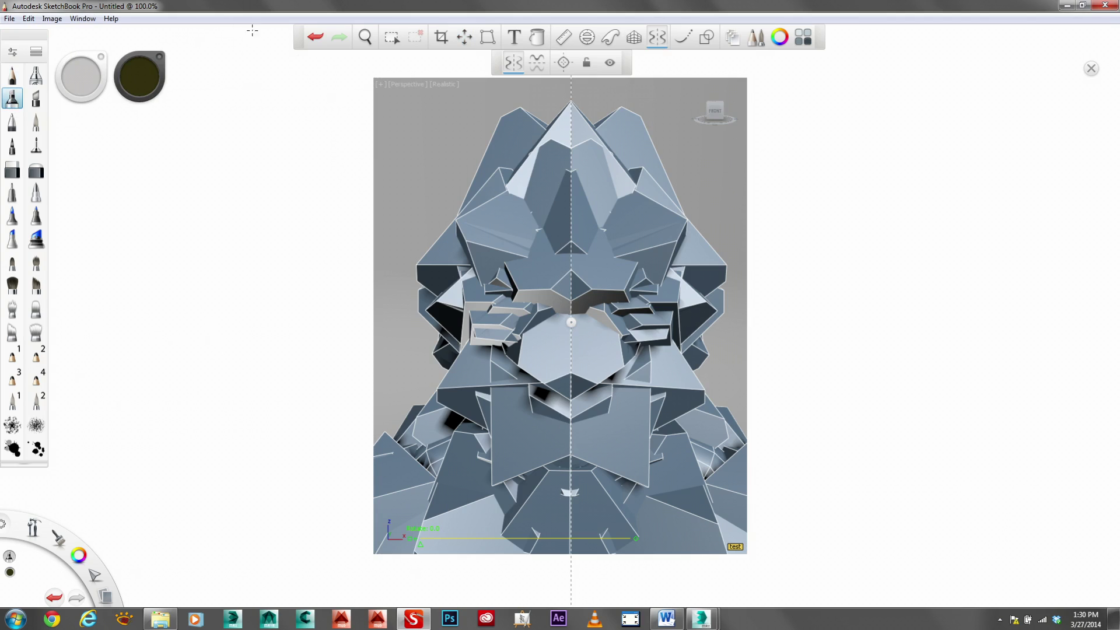
pyautogui.moveTo(523, 257)
pyautogui.mouseDown()
pyautogui.moveTo(486, 234)
pyautogui.moveTo(490, 281)
pyautogui.moveTo(471, 350)
pyautogui.moveTo(502, 420)
pyautogui.mouseUp()
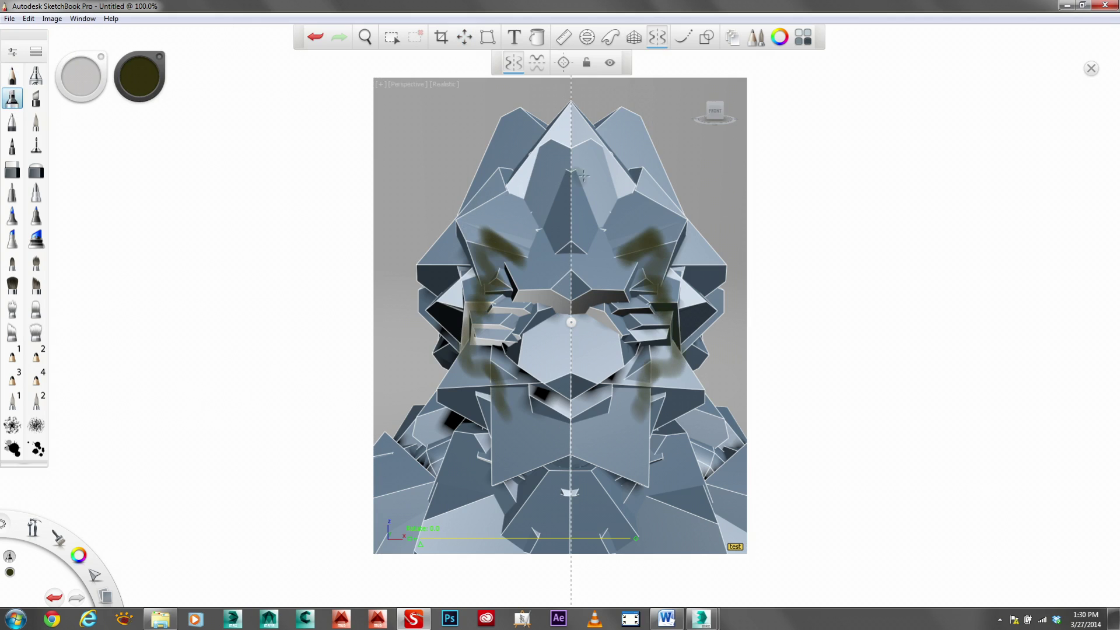
pyautogui.moveTo(561, 187)
pyautogui.mouseDown()
pyautogui.moveTo(522, 244)
pyautogui.moveTo(510, 182)
pyautogui.mouseUp()
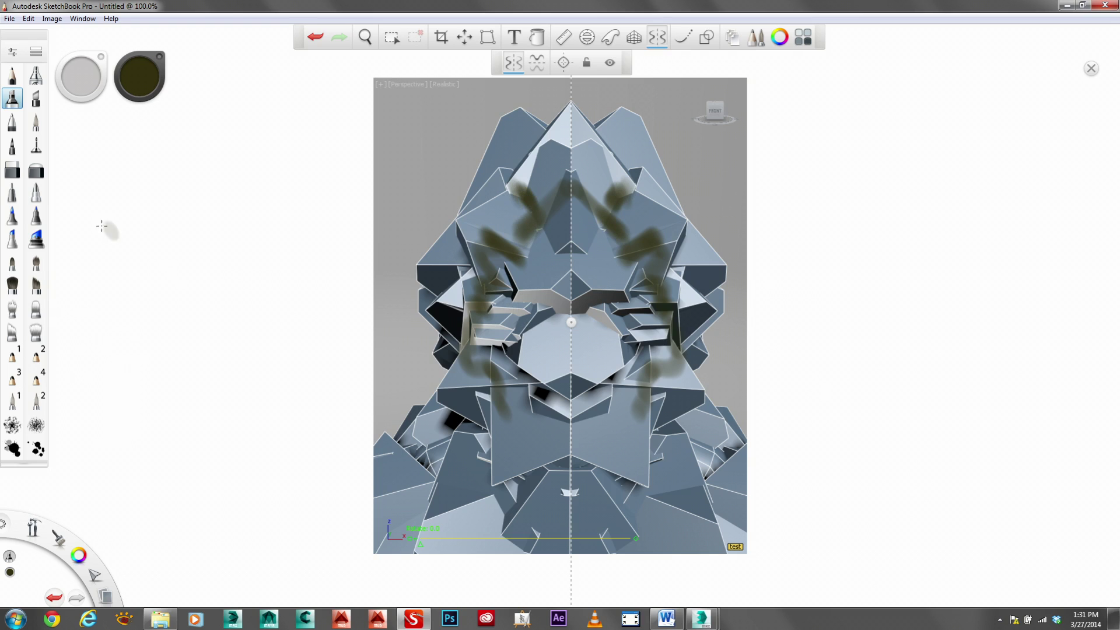
# Step: Shade the cheeks and chin with mirrored broad marker strokes, and add thin marker lines around the eyes
pyautogui.click(37, 239)
pyautogui.moveTo(472, 337)
pyautogui.mouseDown()
pyautogui.moveTo(493, 435)
pyautogui.moveTo(555, 495)
pyautogui.mouseUp()
pyautogui.click(12, 216)
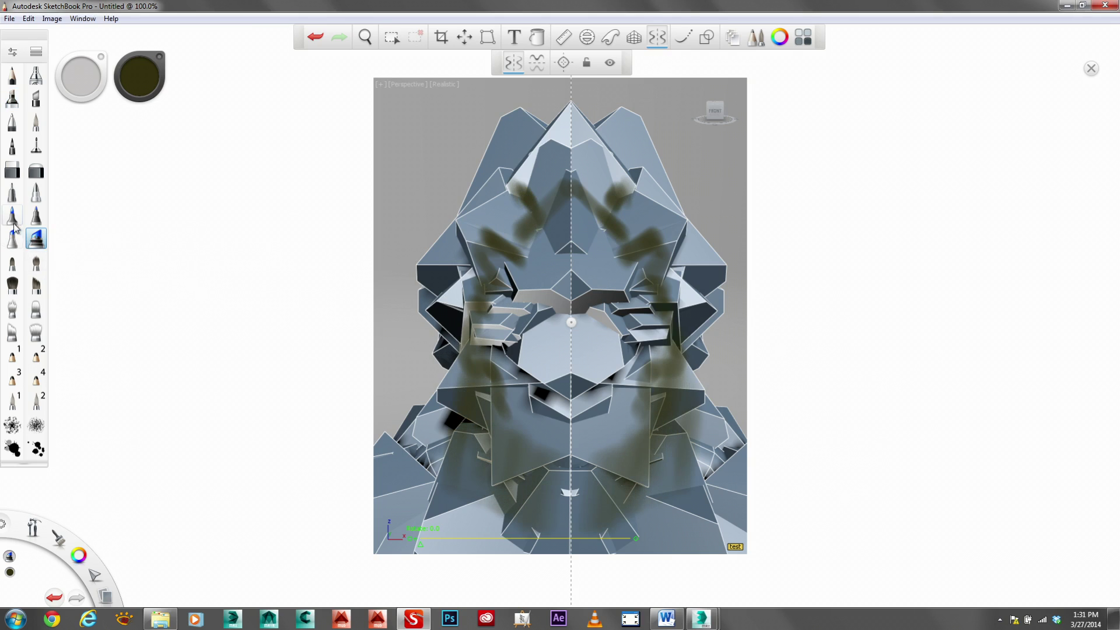
pyautogui.moveTo(504, 270)
pyautogui.mouseDown()
pyautogui.moveTo(543, 242)
pyautogui.moveTo(518, 258)
pyautogui.mouseUp()
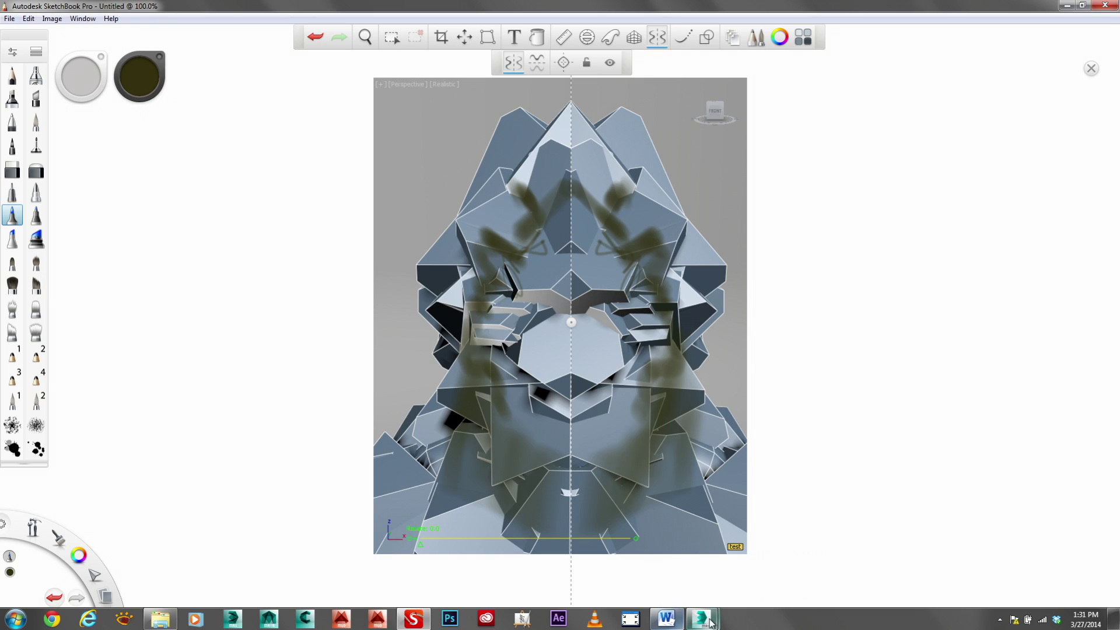
# Step: Switch back to 3ds Max and move the captured image window beside the realistic perspective viewport
pyautogui.moveTo(700, 618)
pyautogui.click(783, 581)
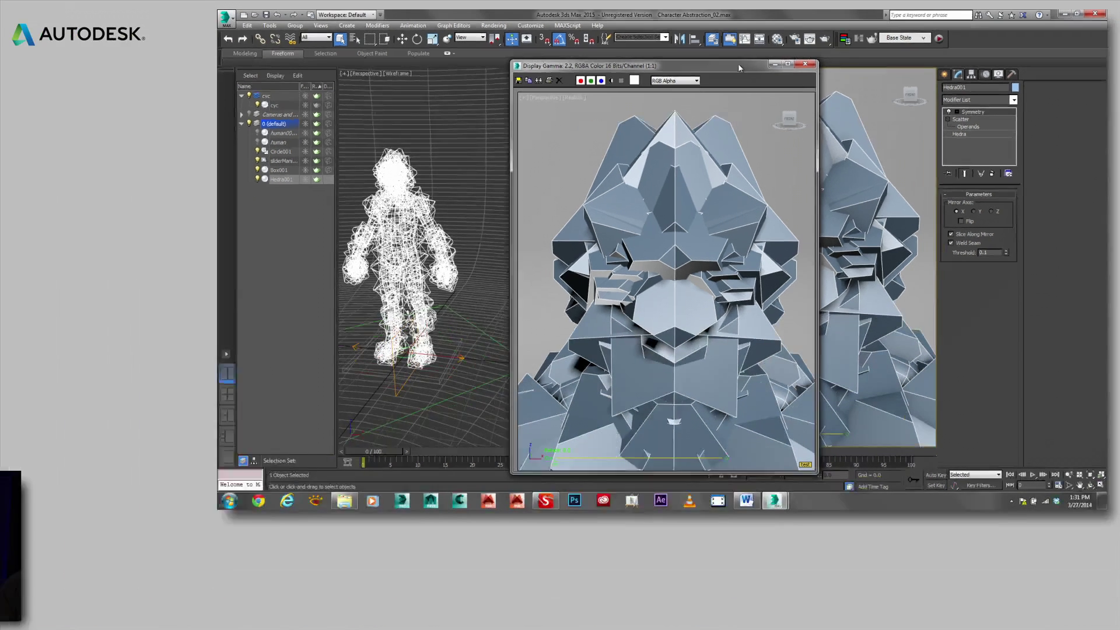
pyautogui.moveTo(647, 69); pyautogui.dragTo(439, 67)
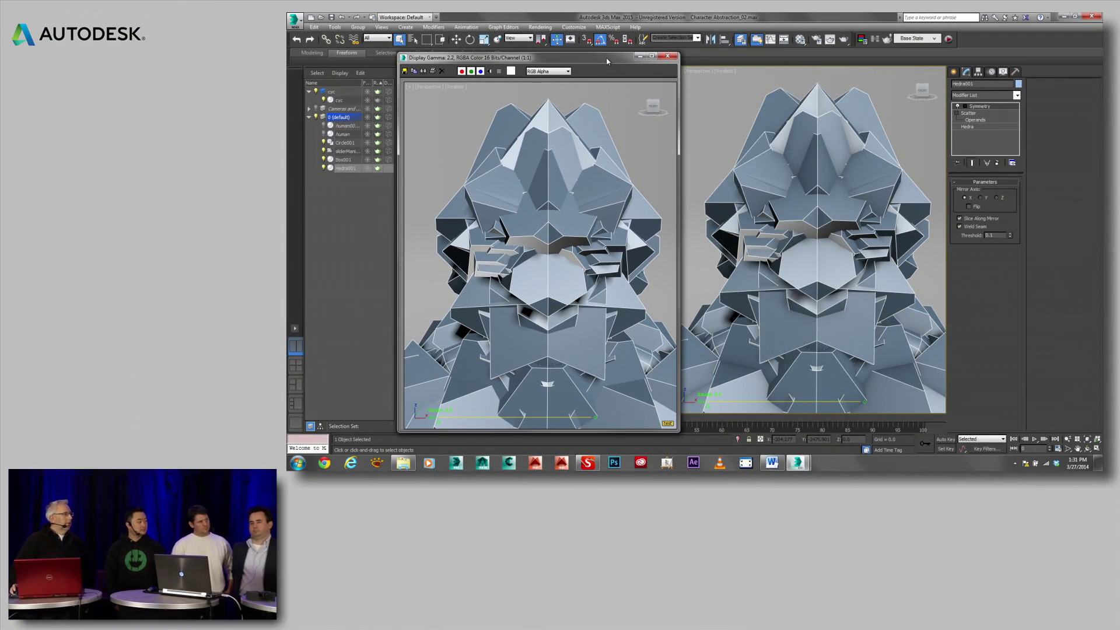